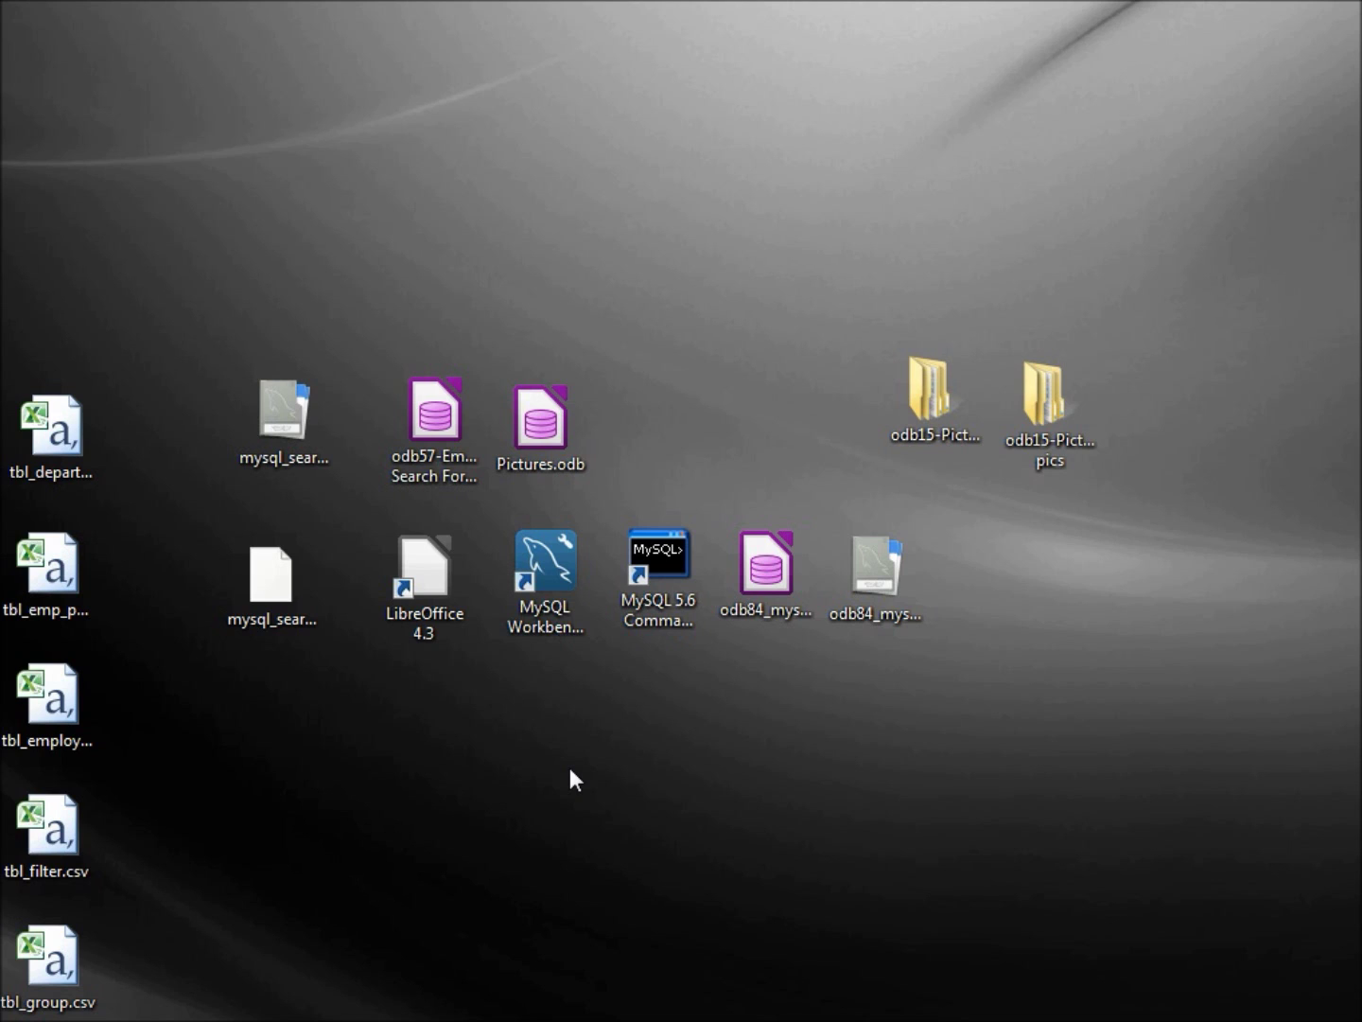
Launch LibreOffice and start a new Base database that connects to an existing database
double_click(431, 572)
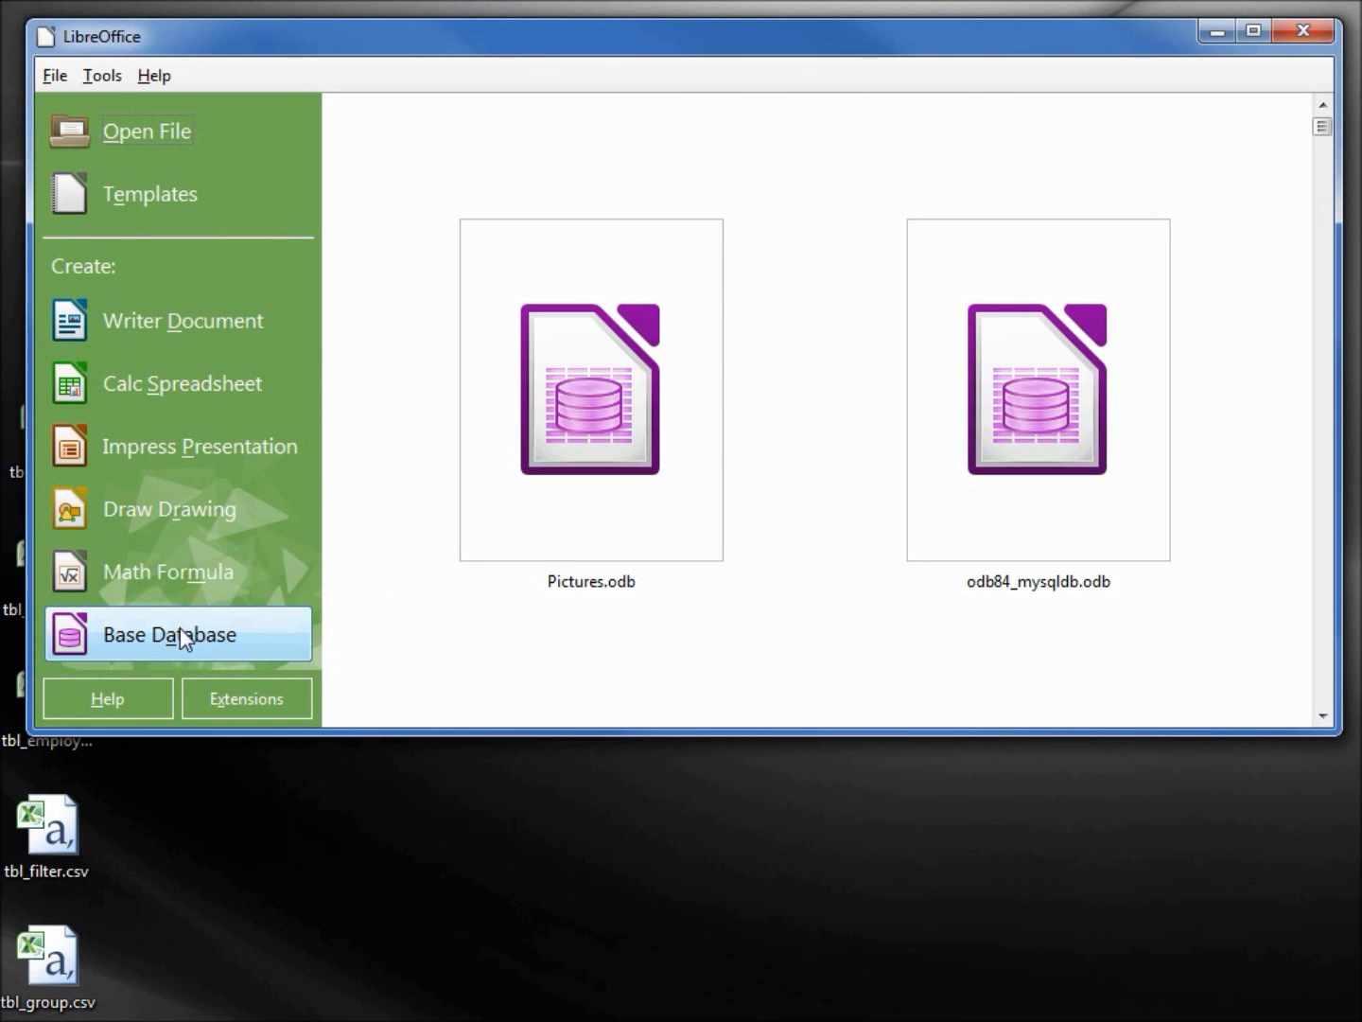
left_click(180, 634)
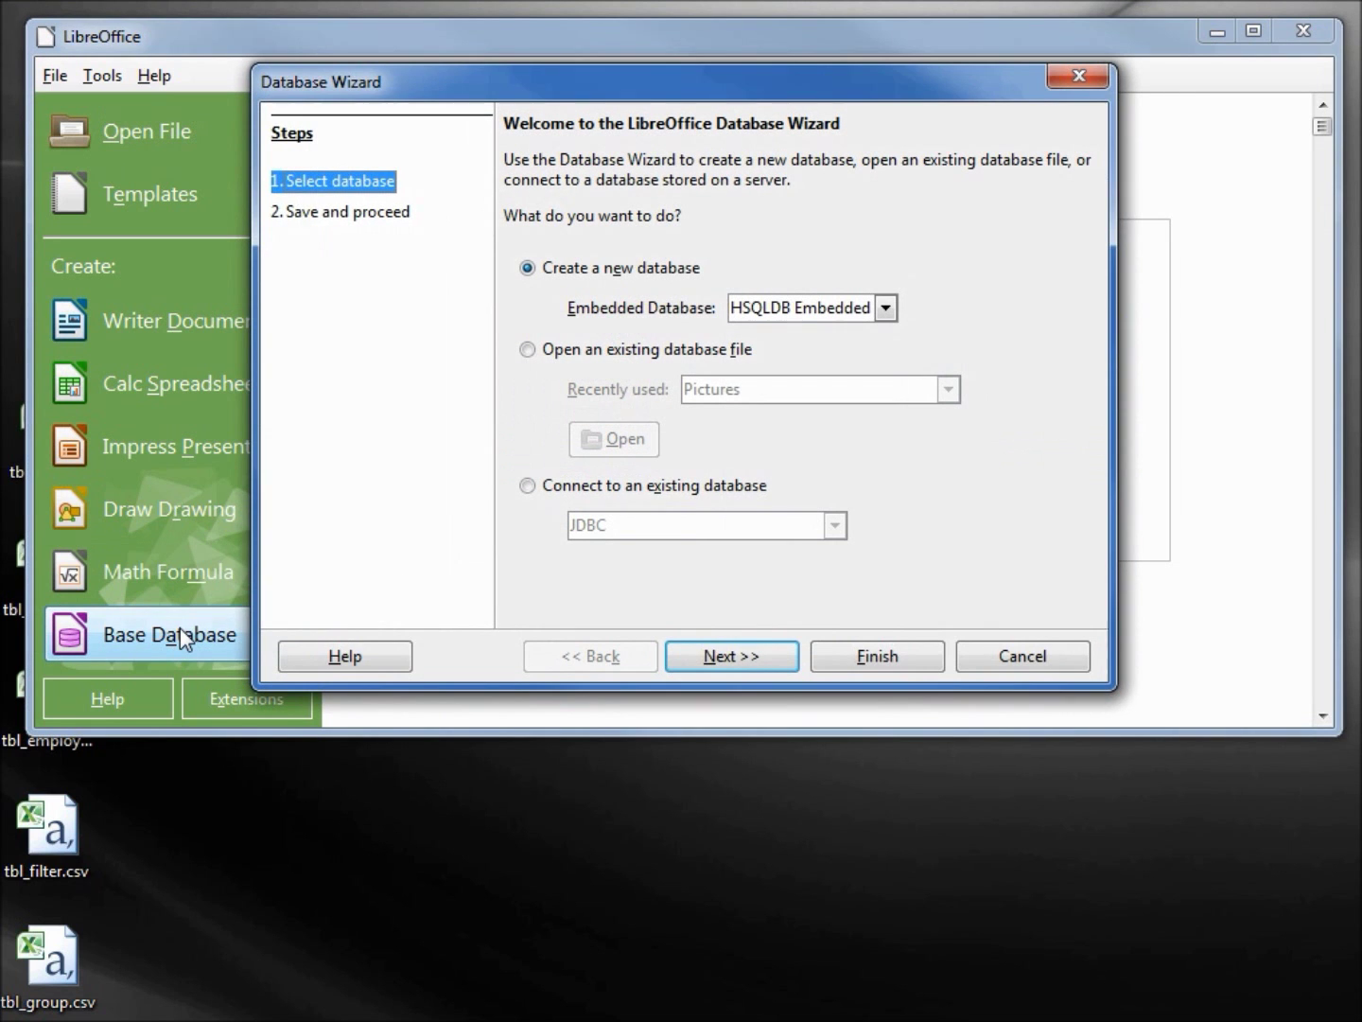
left_click(528, 486)
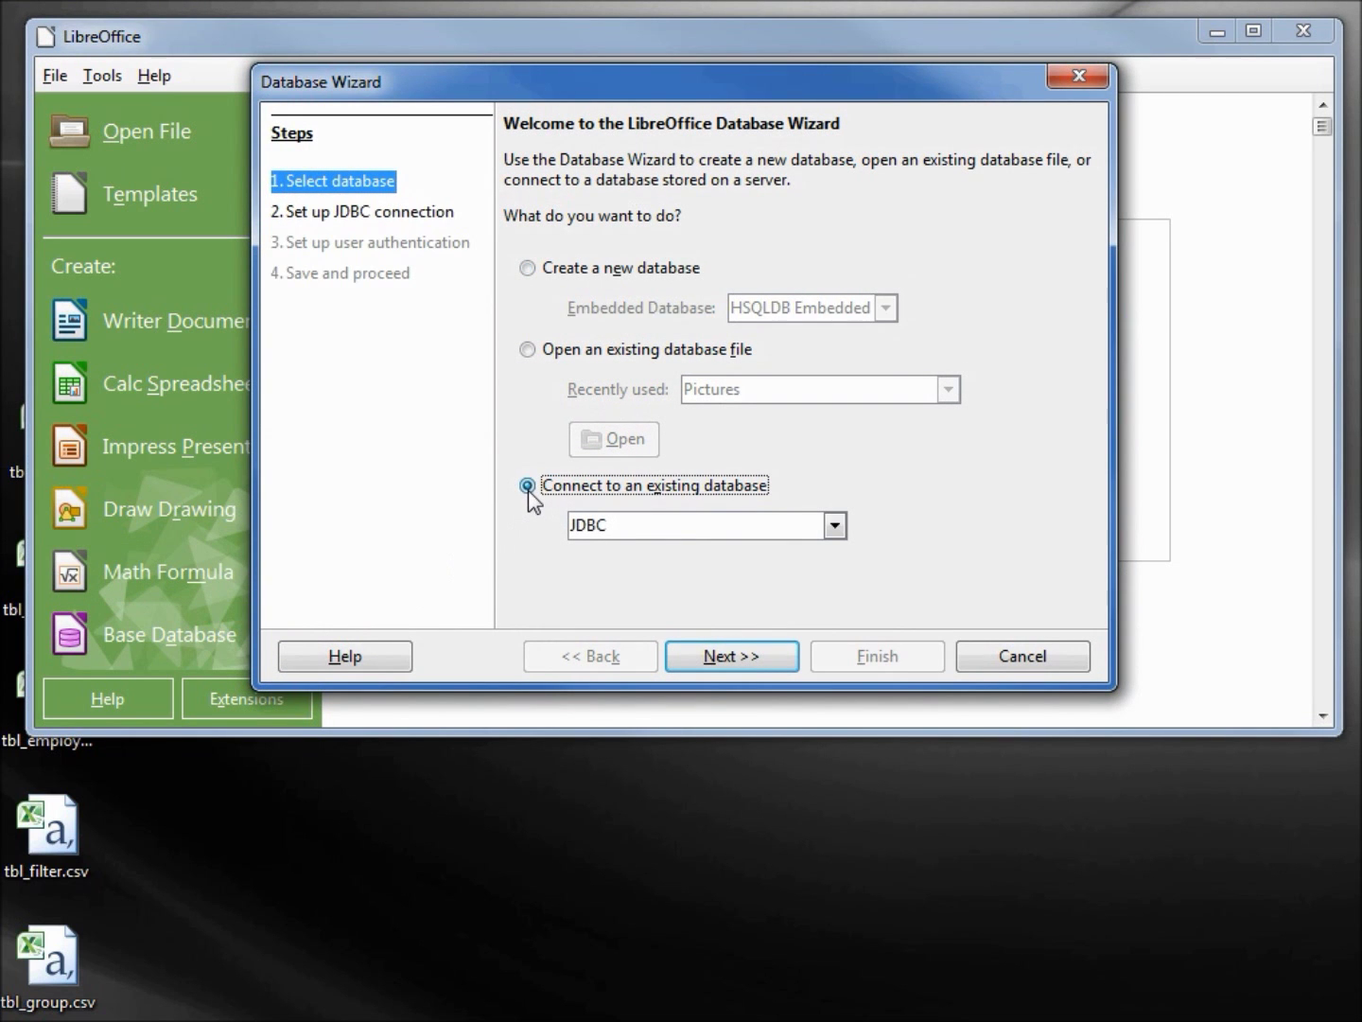
Choose MySQL as the database type and connect using JDBC
left_click(835, 525)
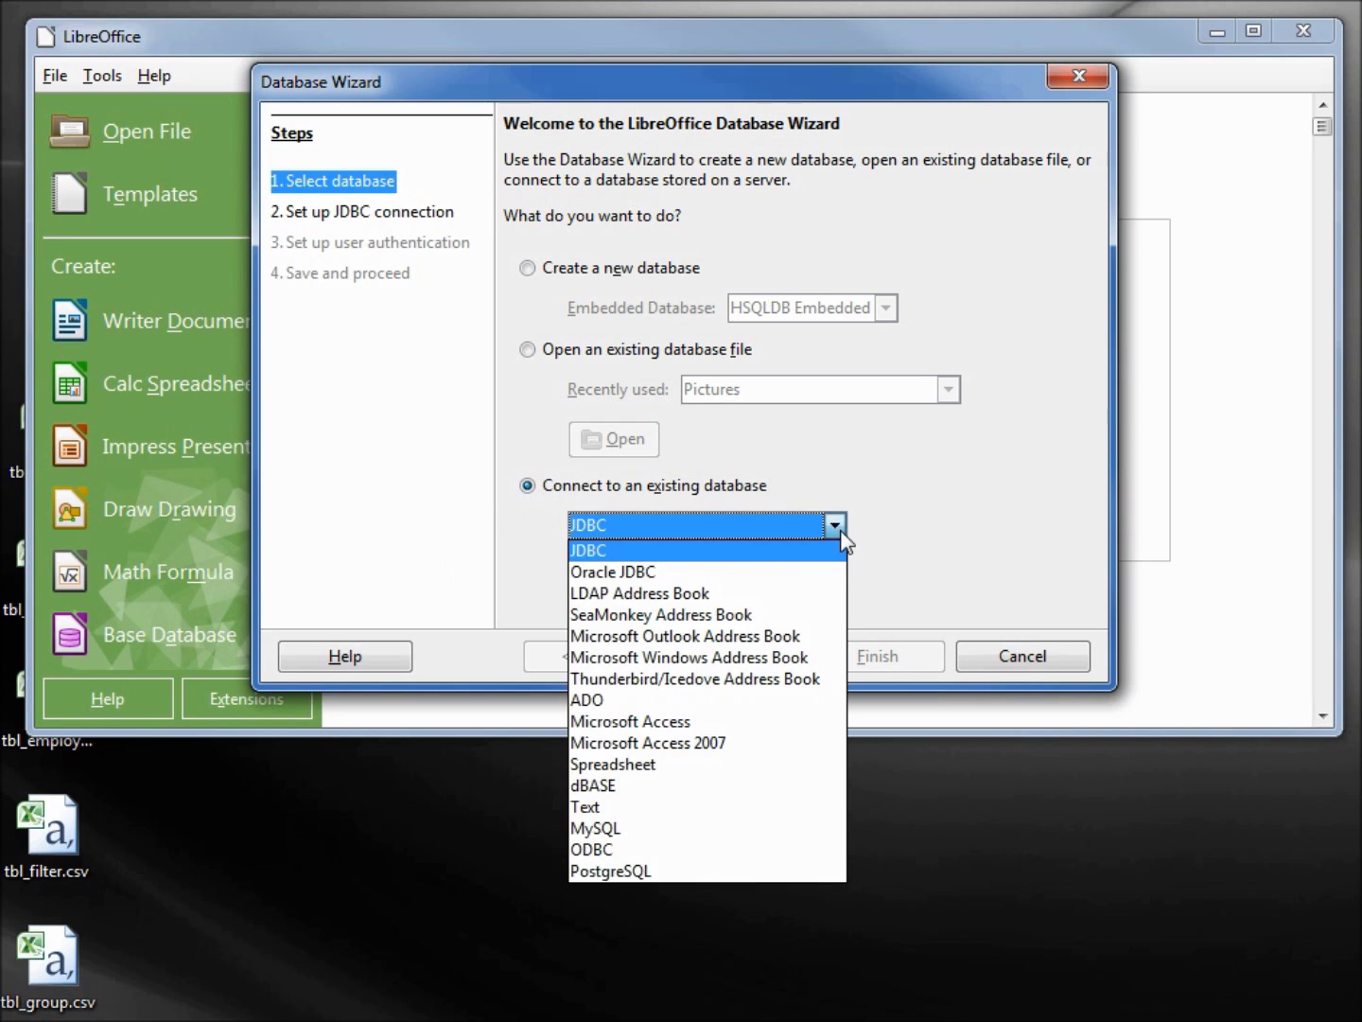
left_click(690, 828)
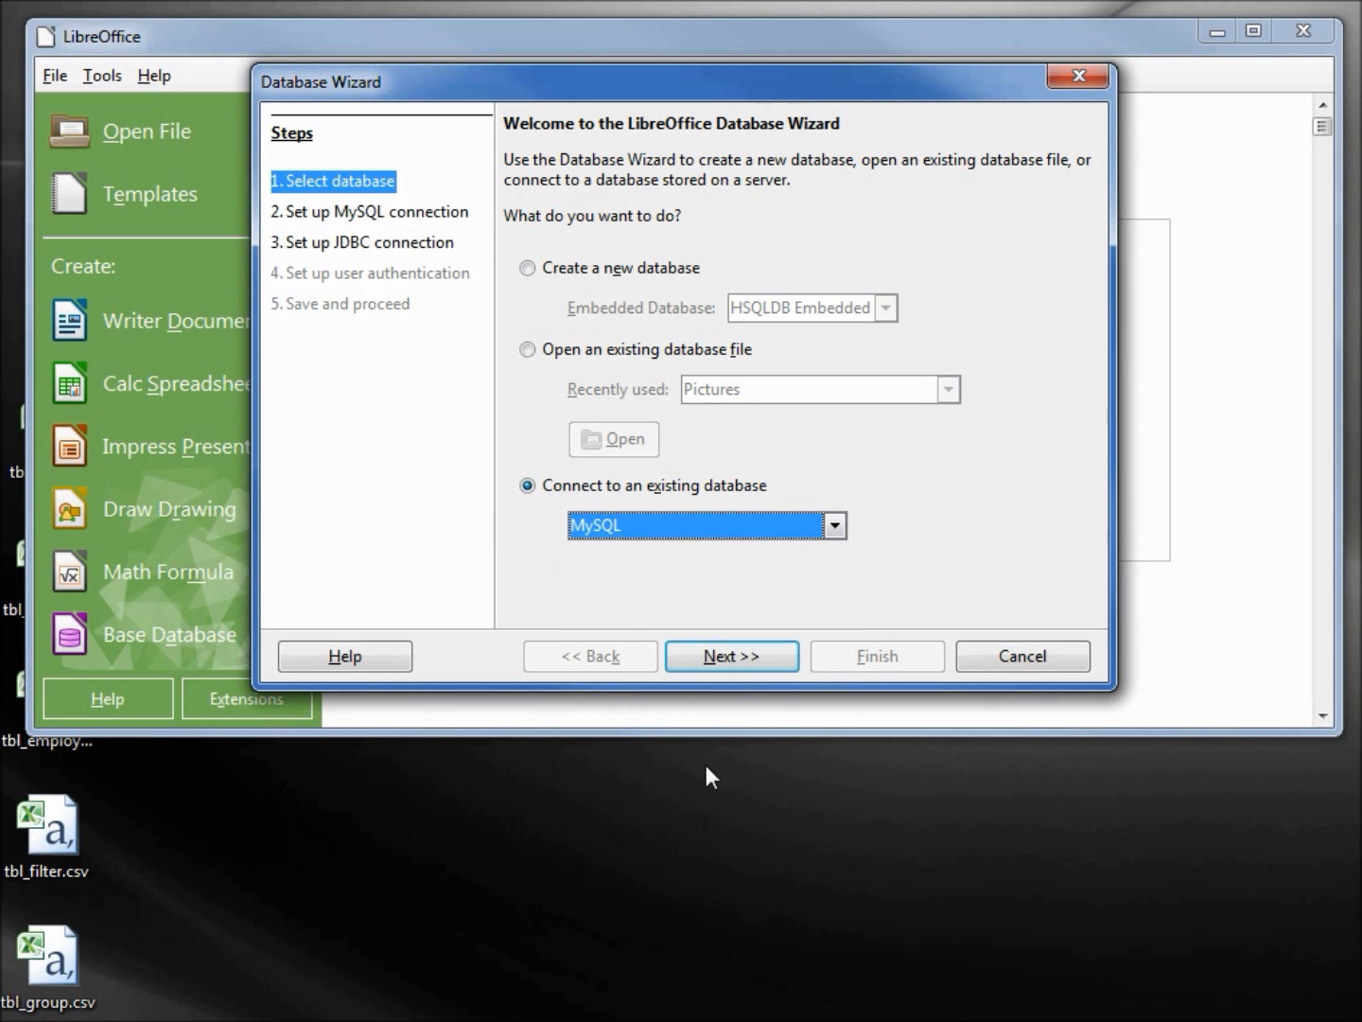
left_click(733, 657)
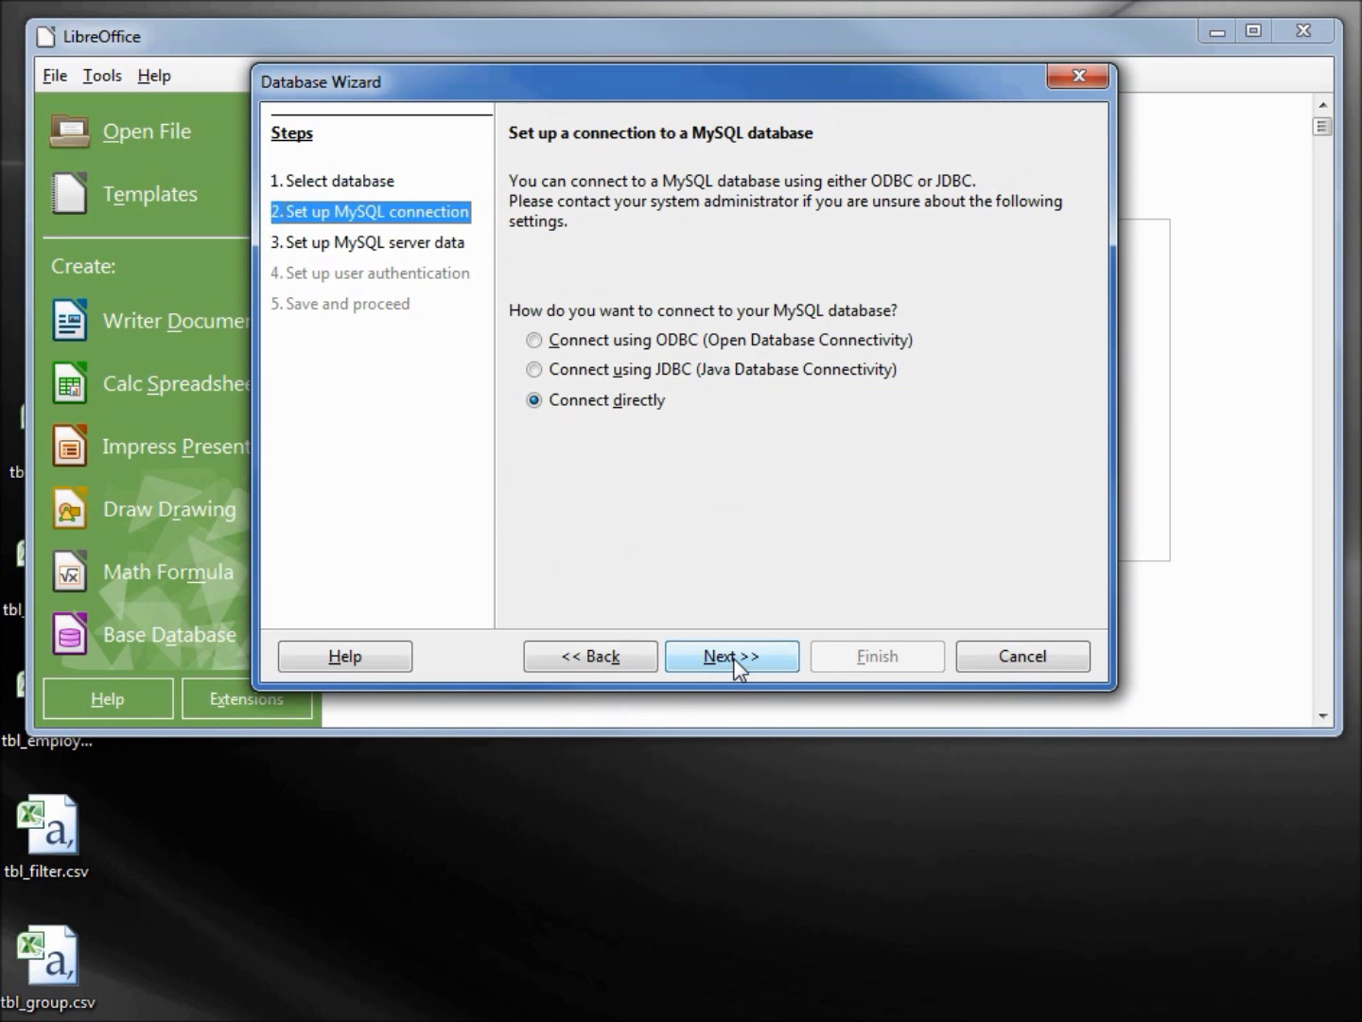
left_click(535, 370)
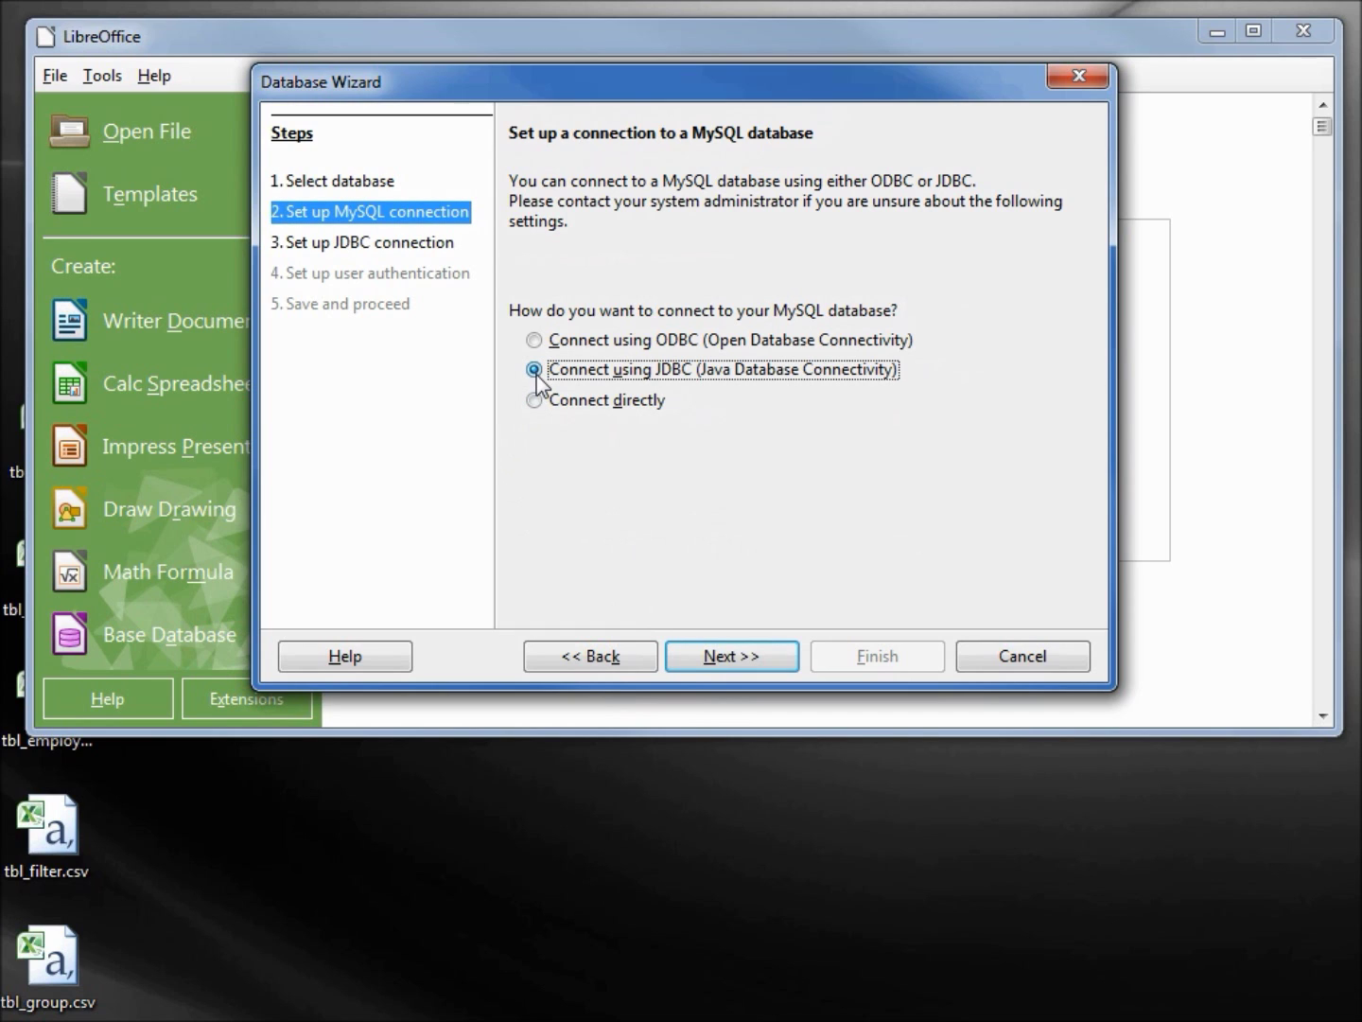
left_click(722, 665)
Set database name mysql_searchform and server localhost, and confirm the JDBC driver class loads
left_click(781, 313)
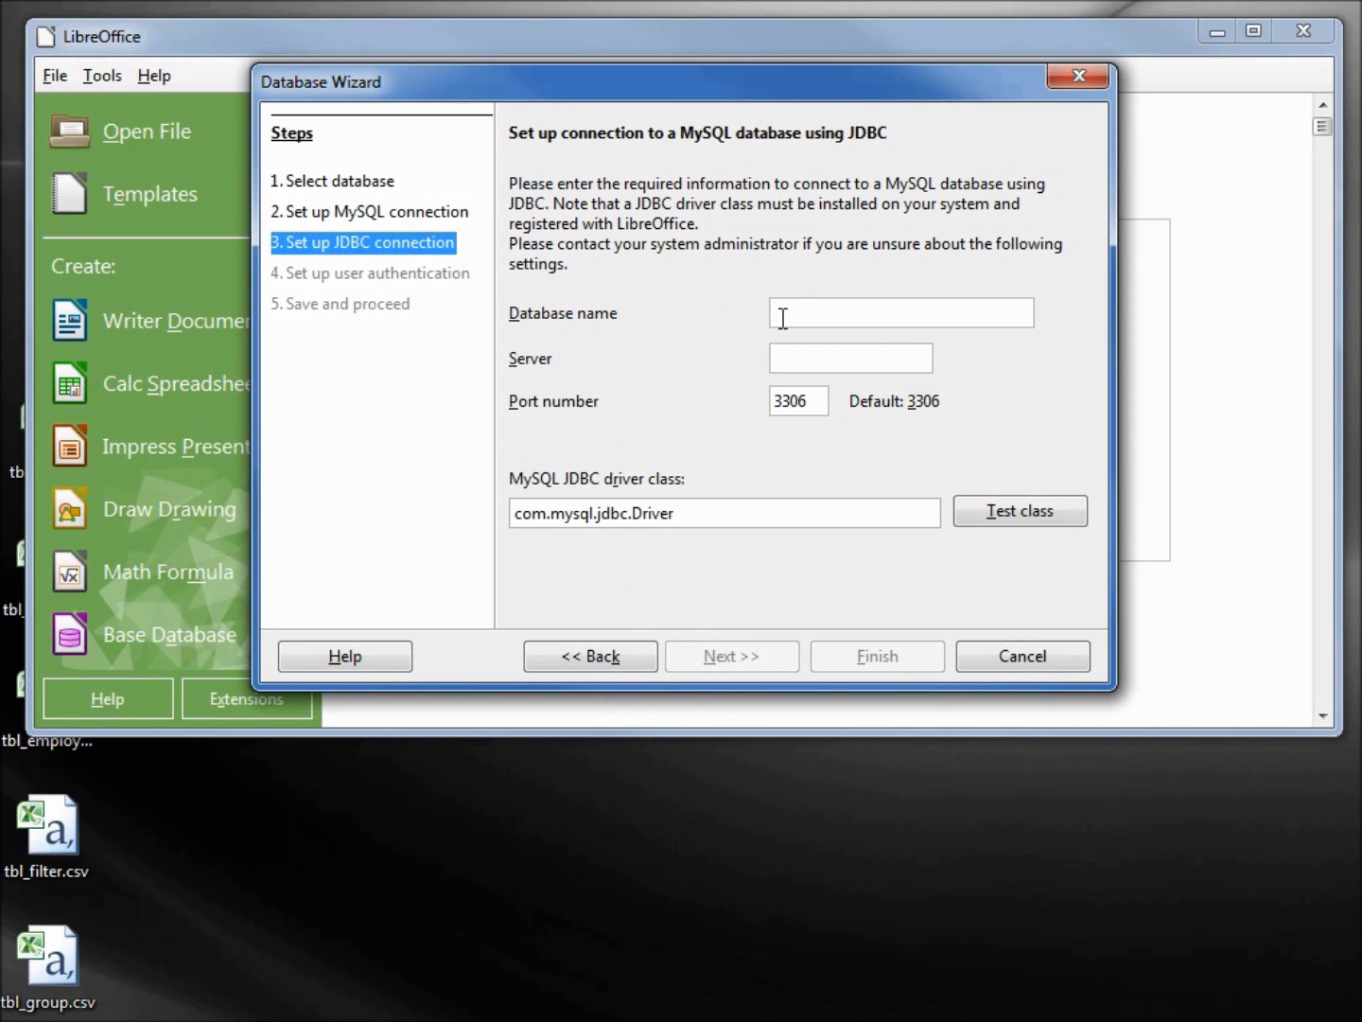
type("mysql_searchform")
left_click(803, 352)
type("localhost")
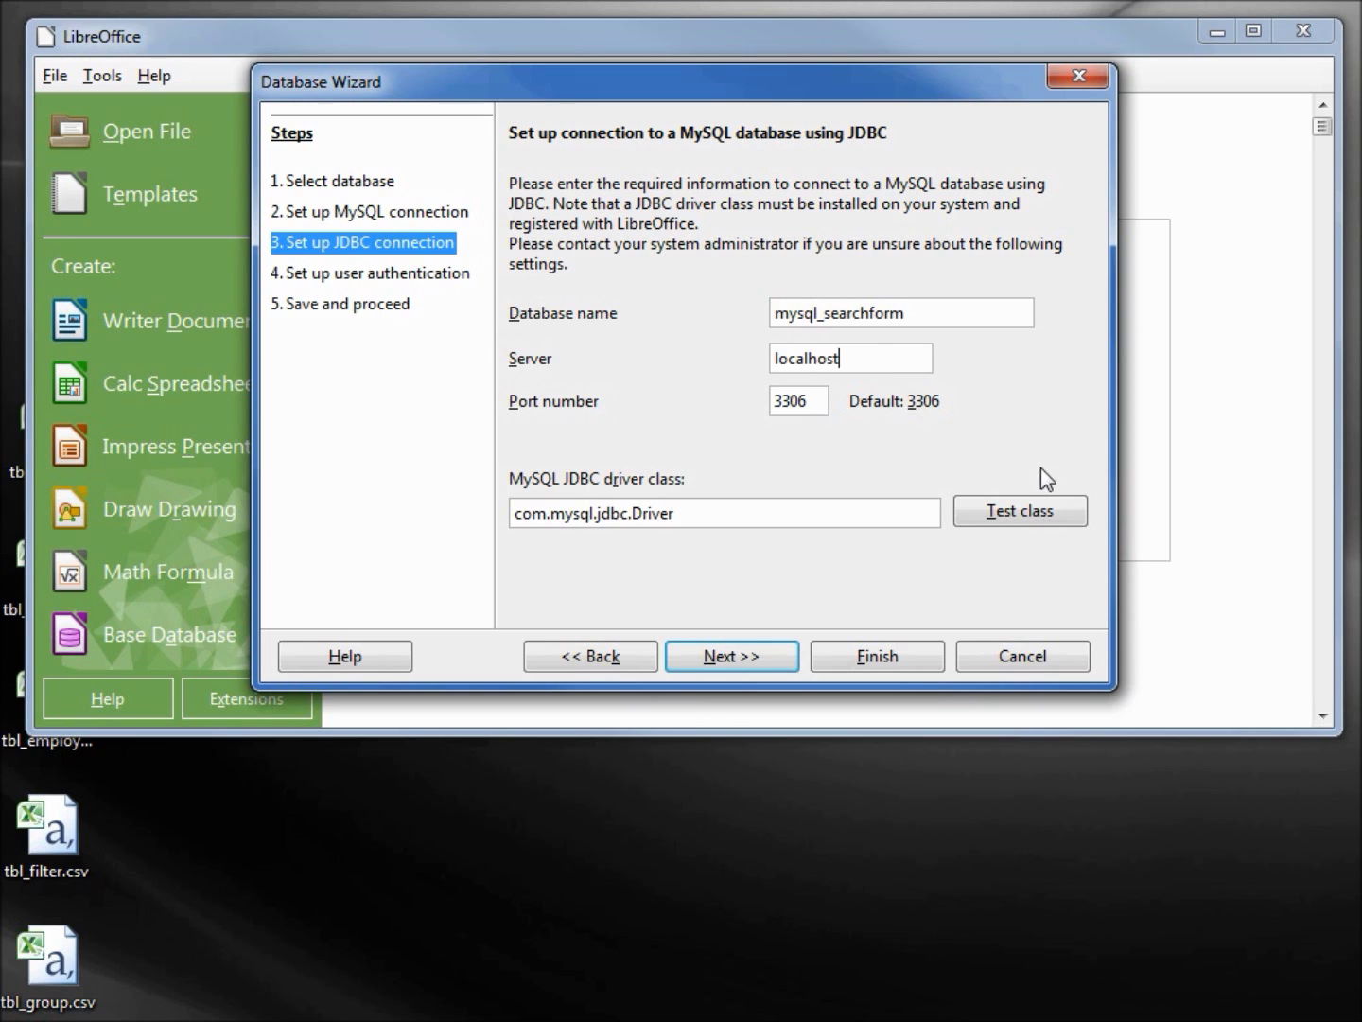
left_click(1043, 520)
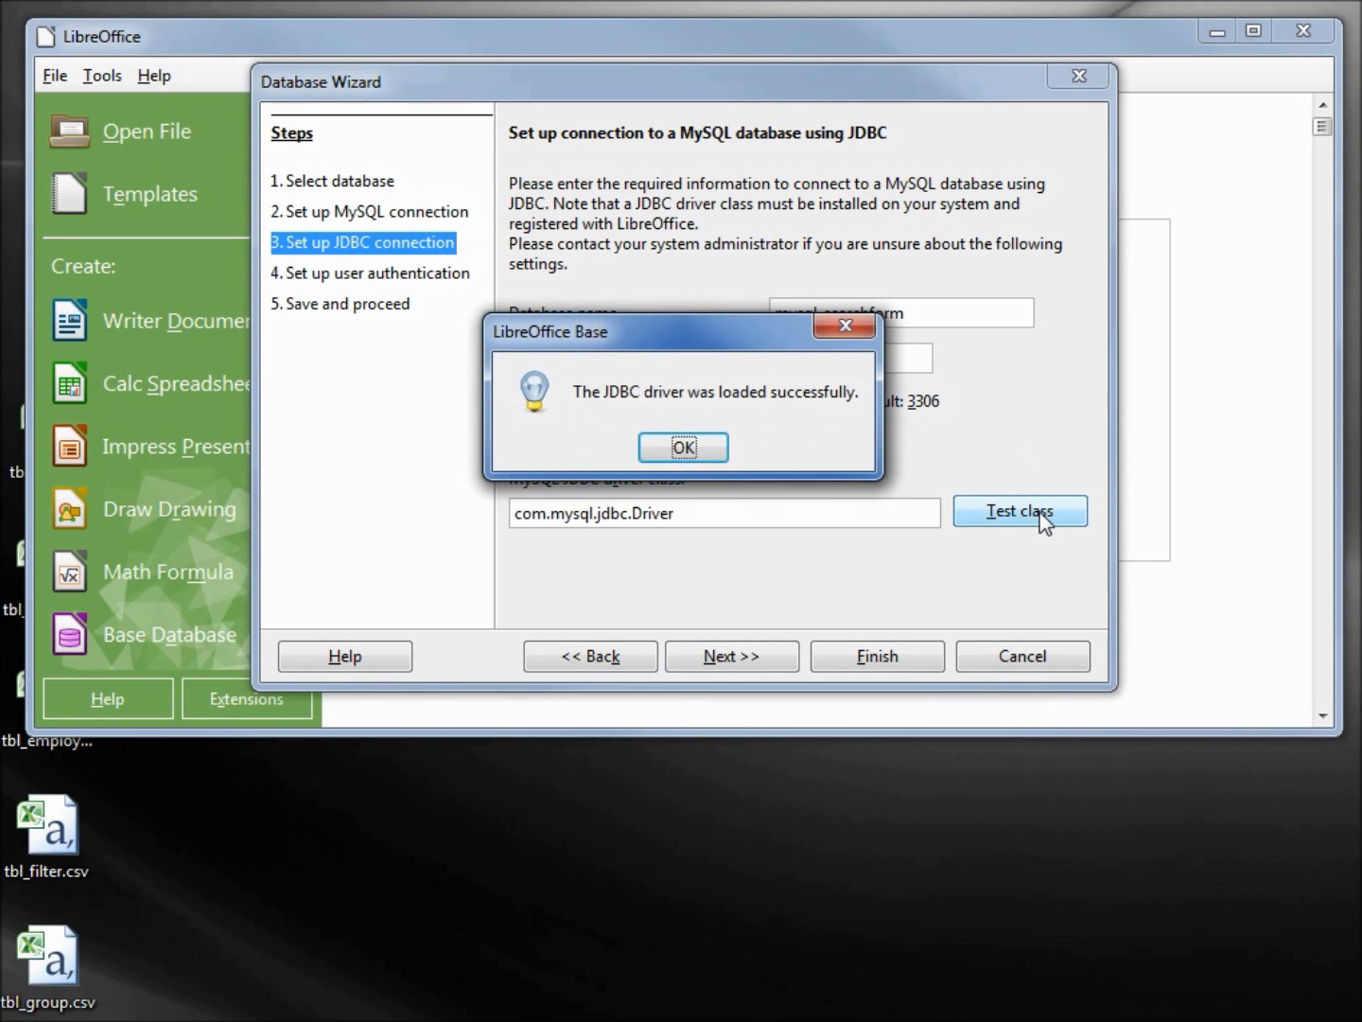
left_click(684, 448)
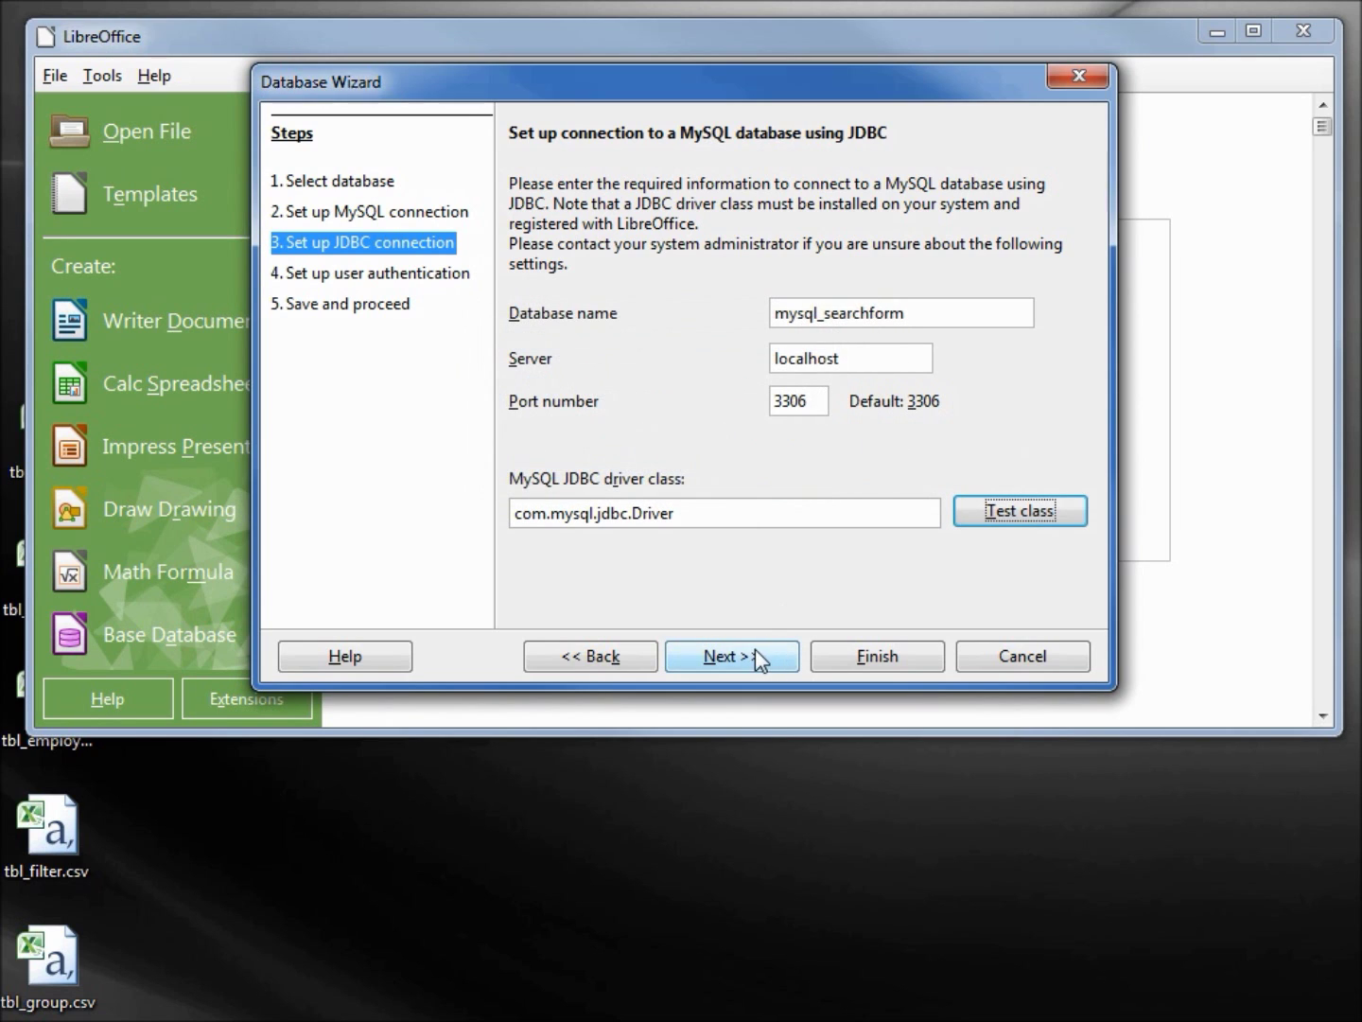
left_click(754, 653)
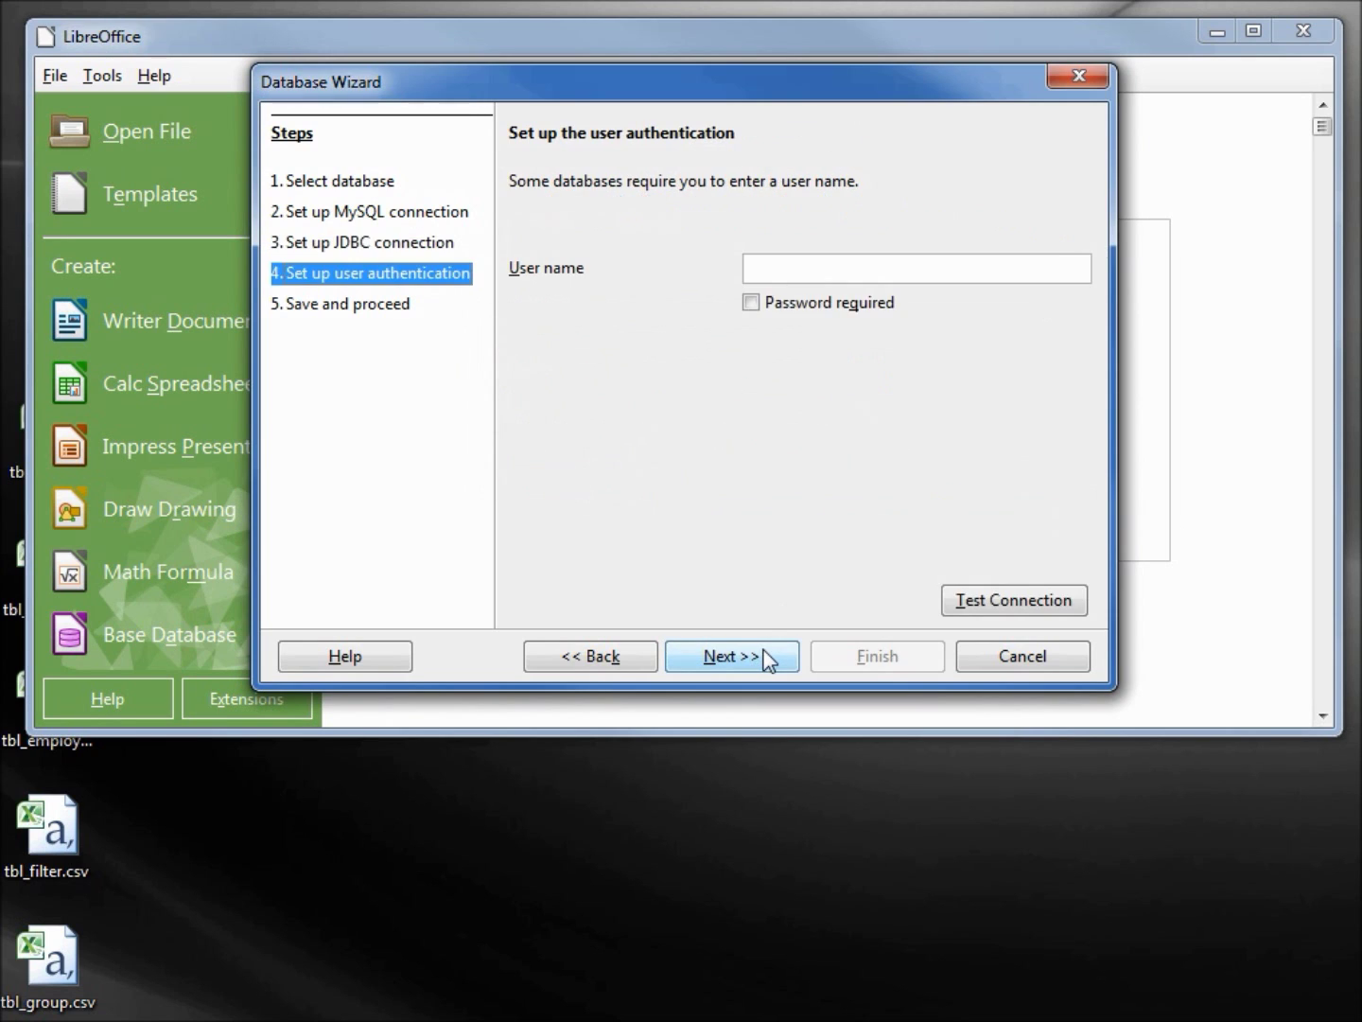
Log in as user root with a required password and verify the connection succeeds
left_click(810, 273)
type("root")
left_click(752, 304)
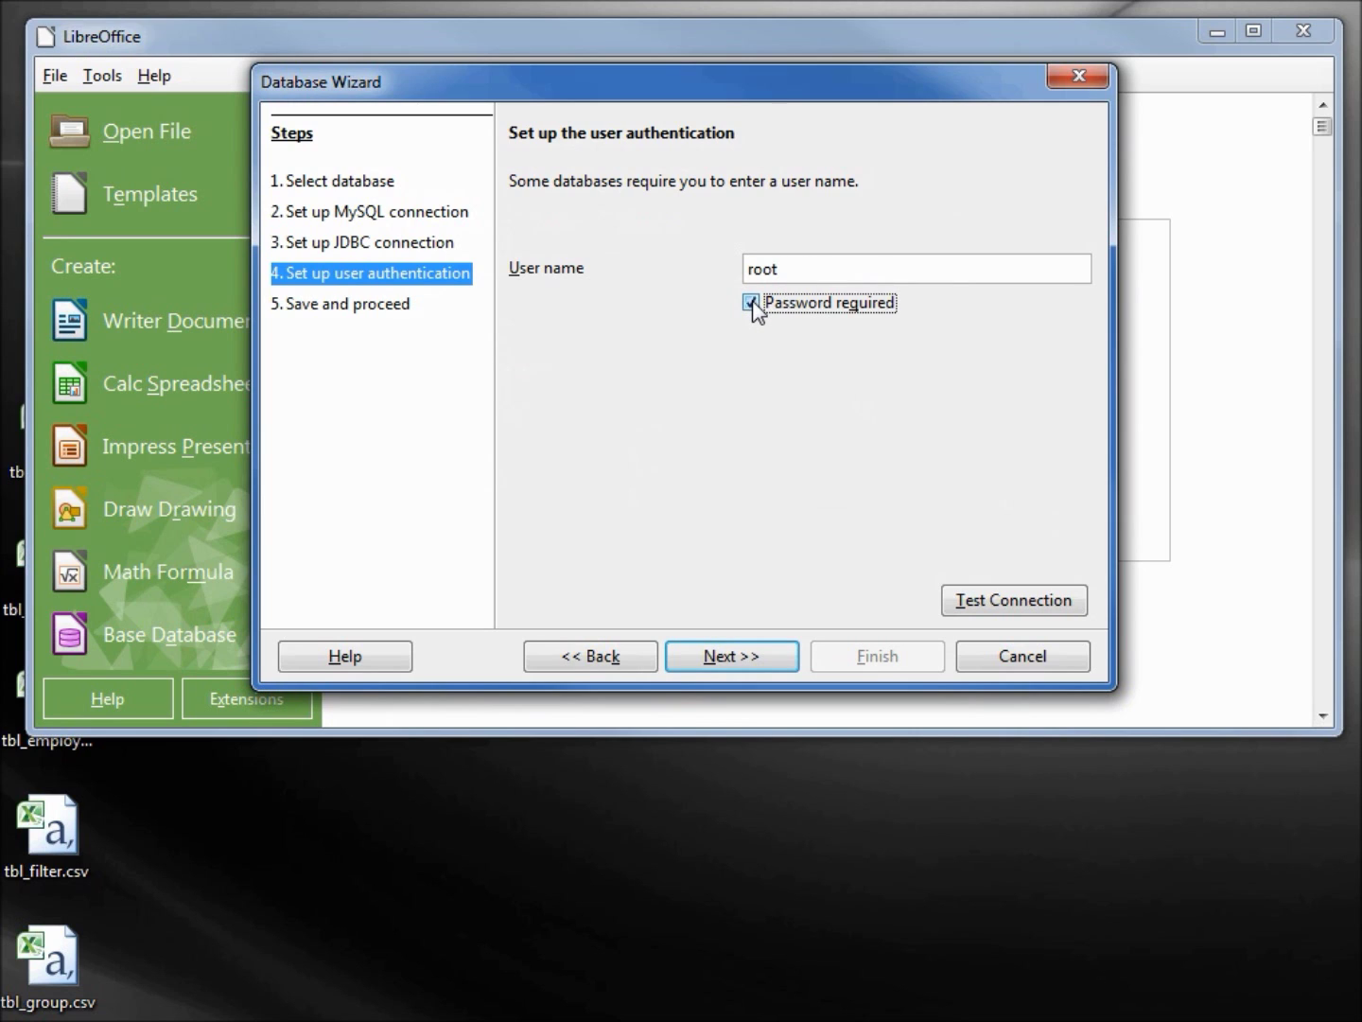
left_click(1026, 606)
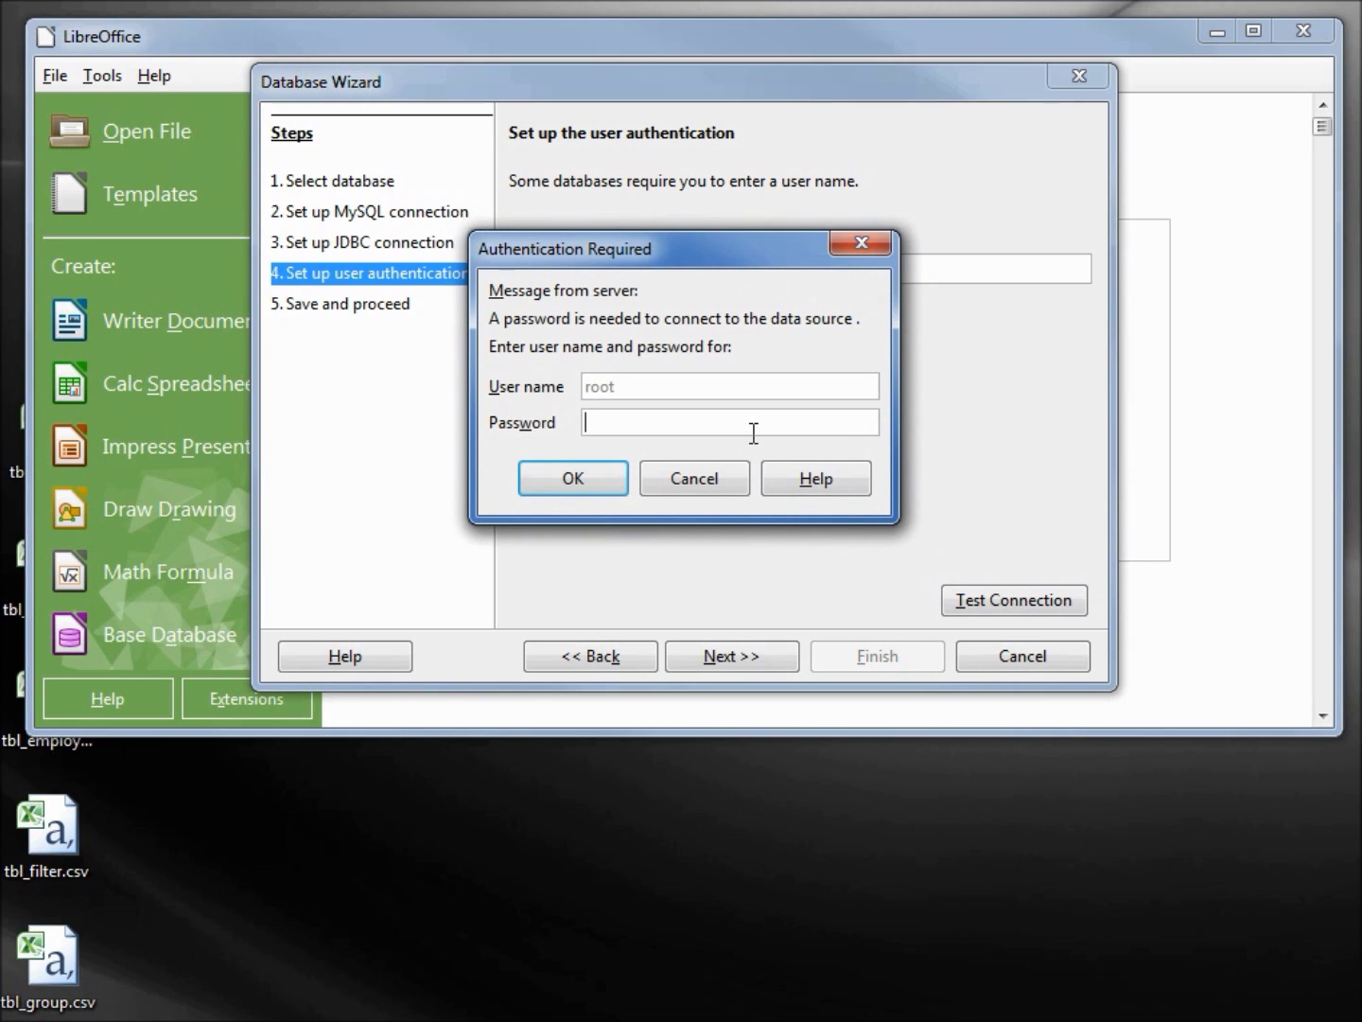
type("*******")
key("Return")
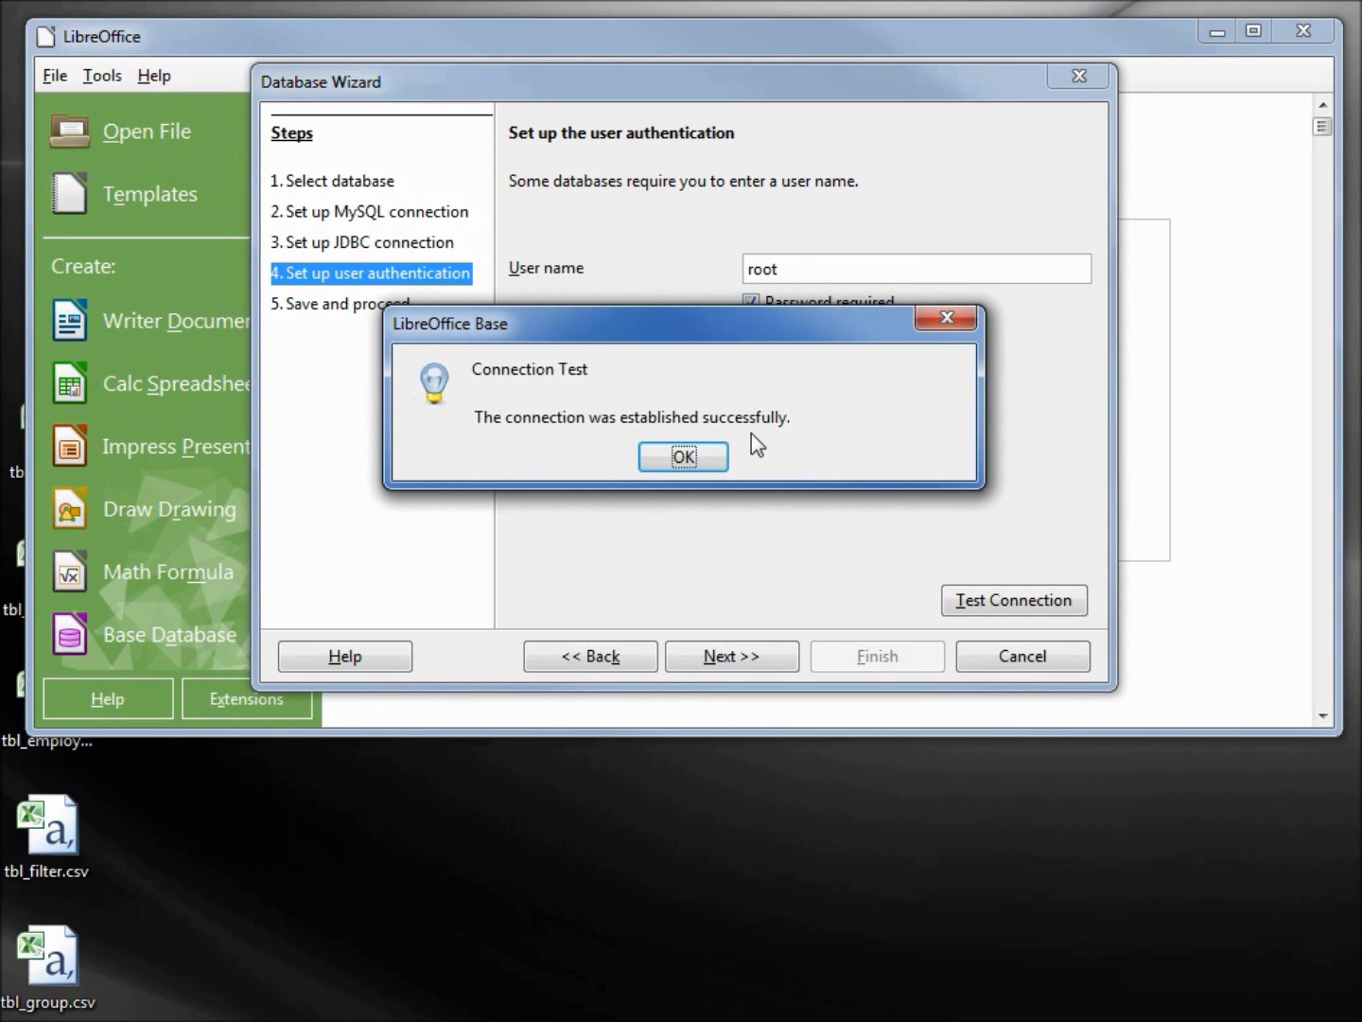
left_click(692, 456)
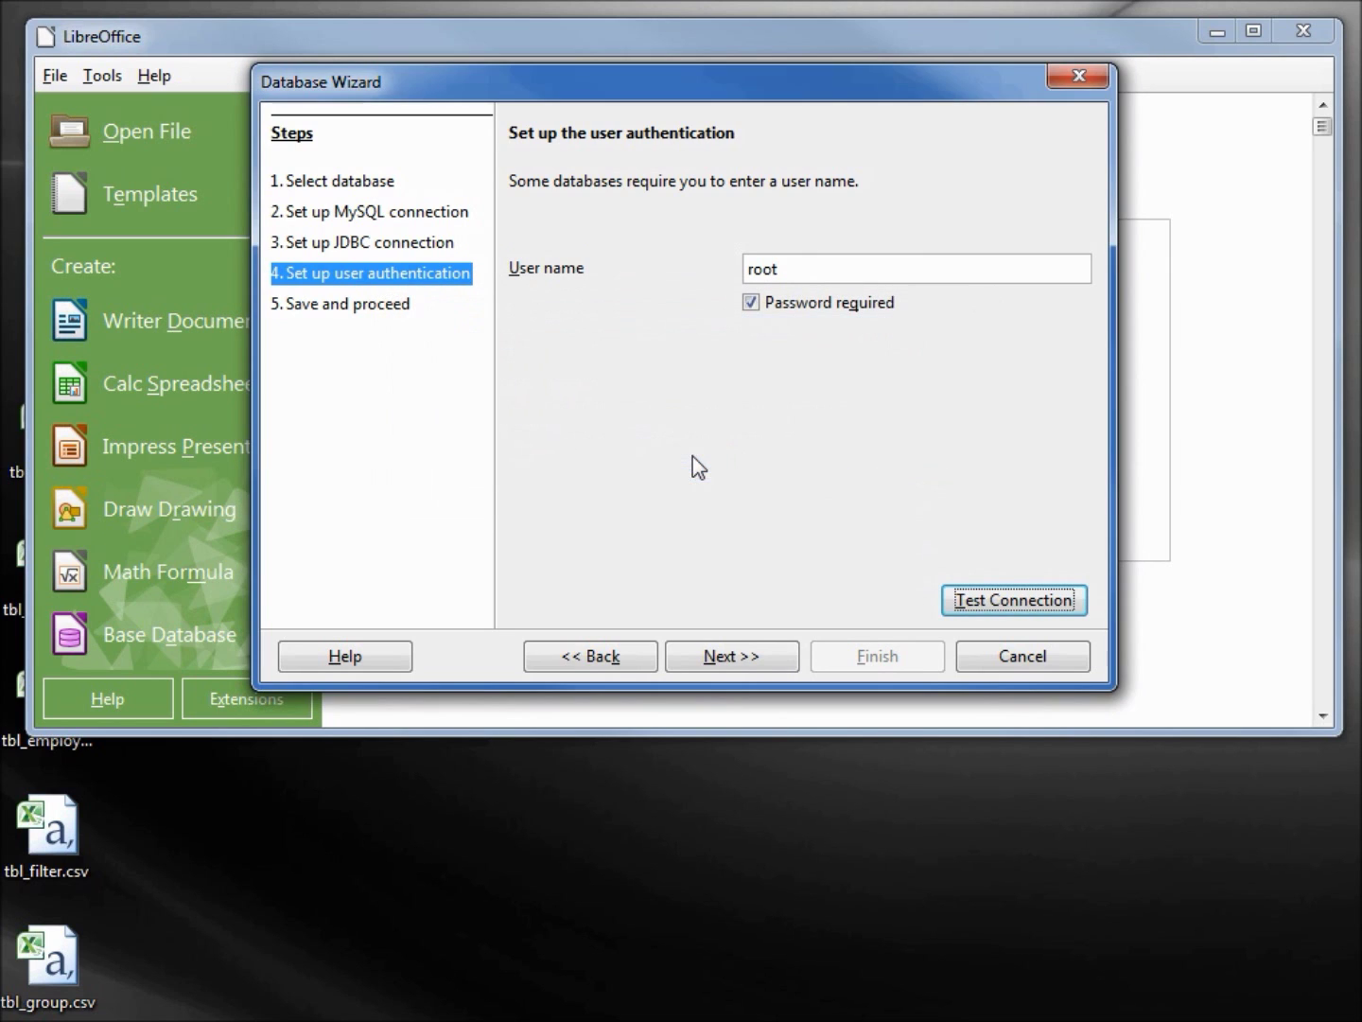
left_click(743, 655)
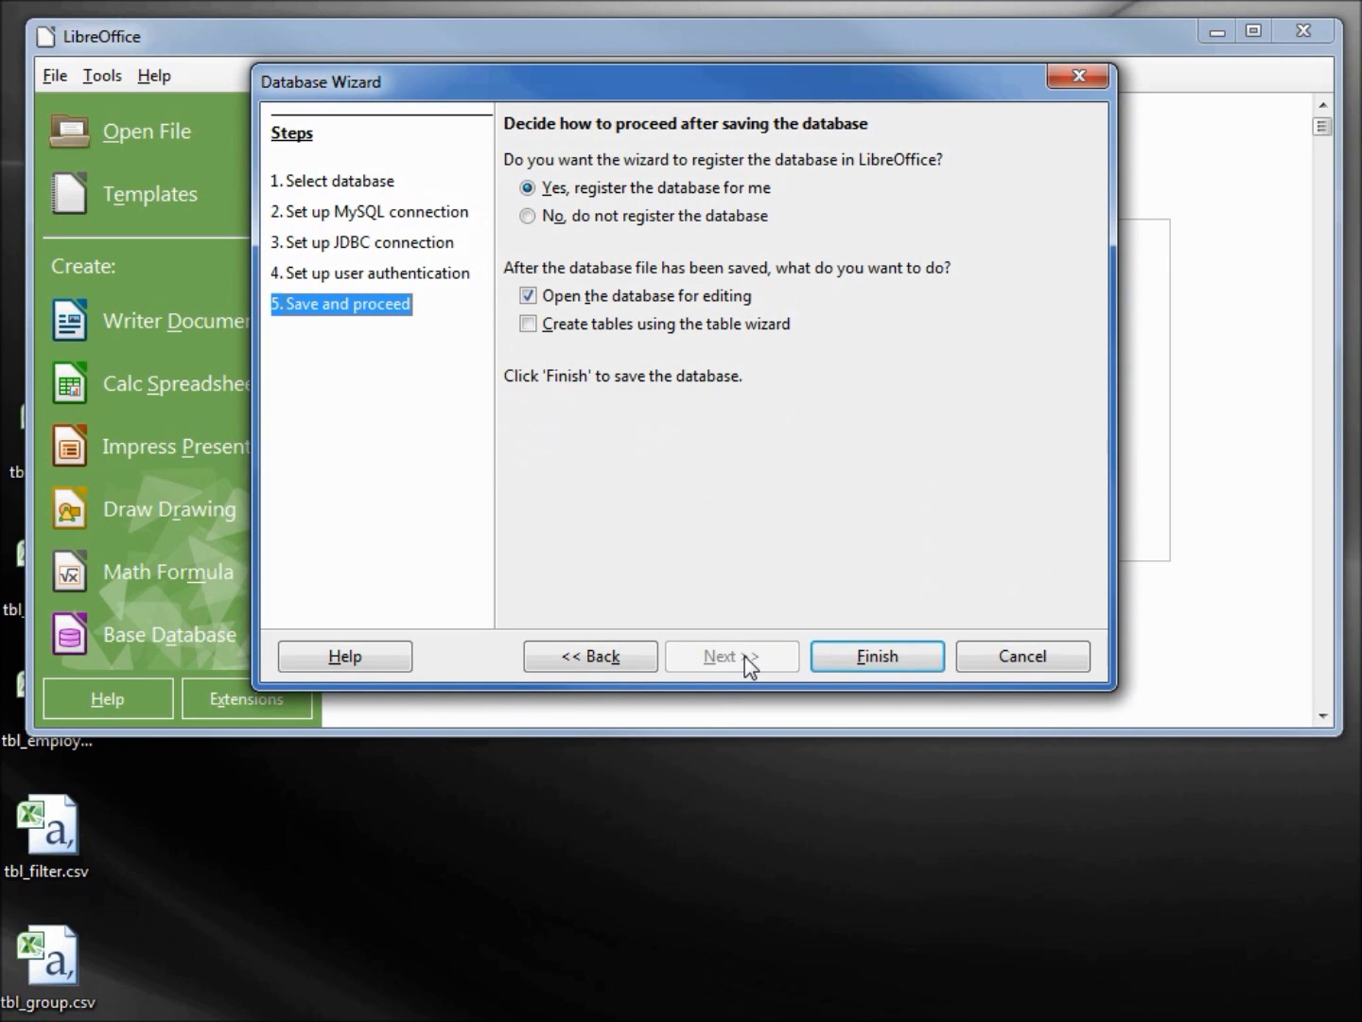
Finish the wizard, saving the database as odb93_MySQL_Searchform.odb and opening it
left_click(873, 652)
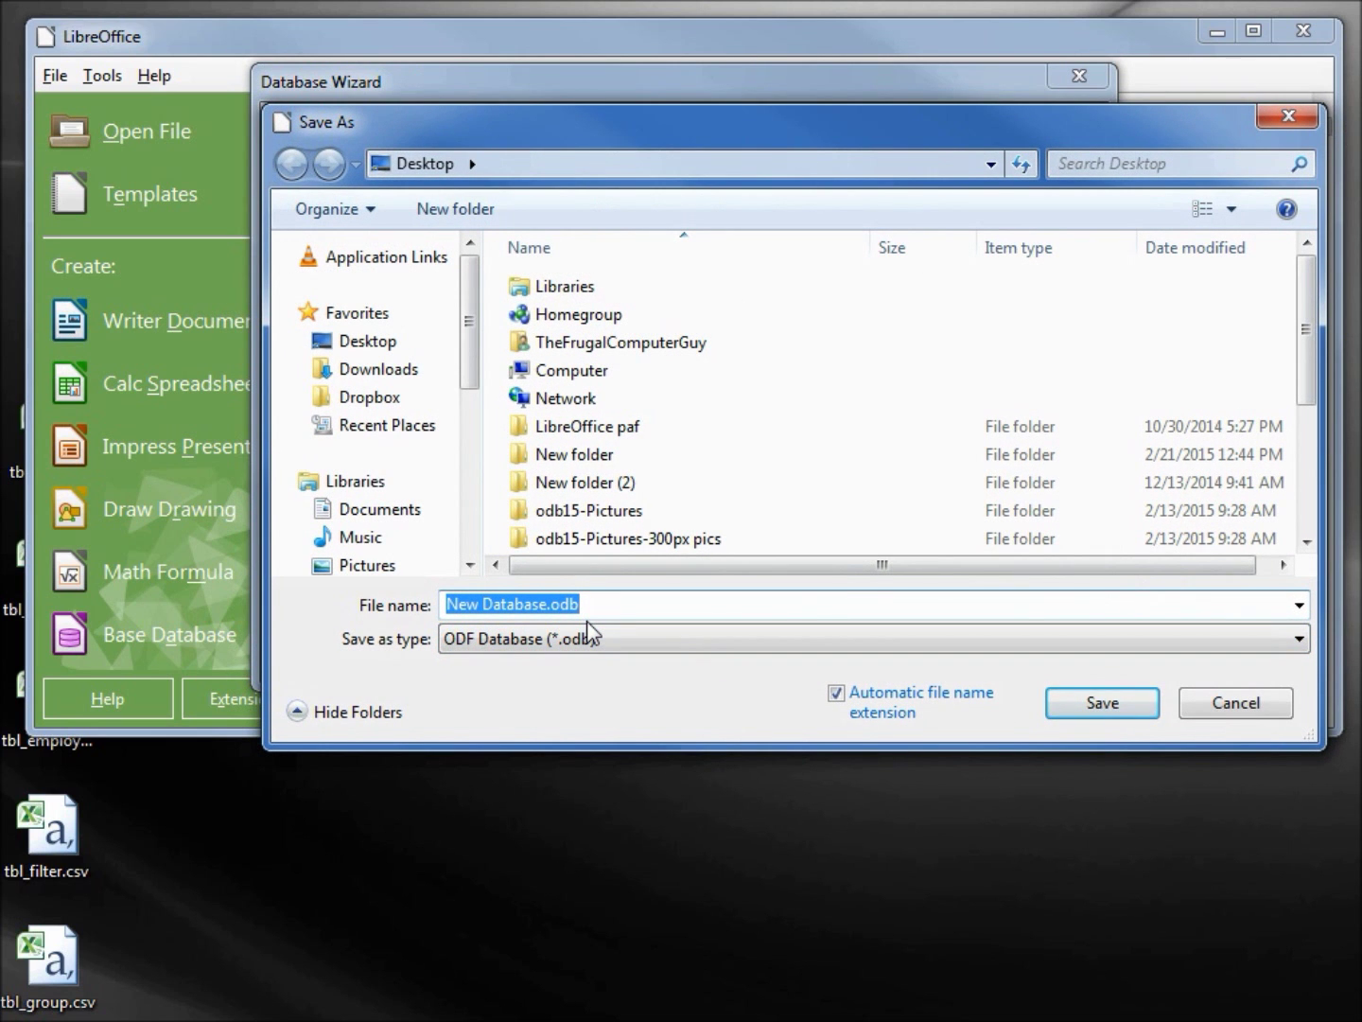
type("odb93_MySQL_Searchform")
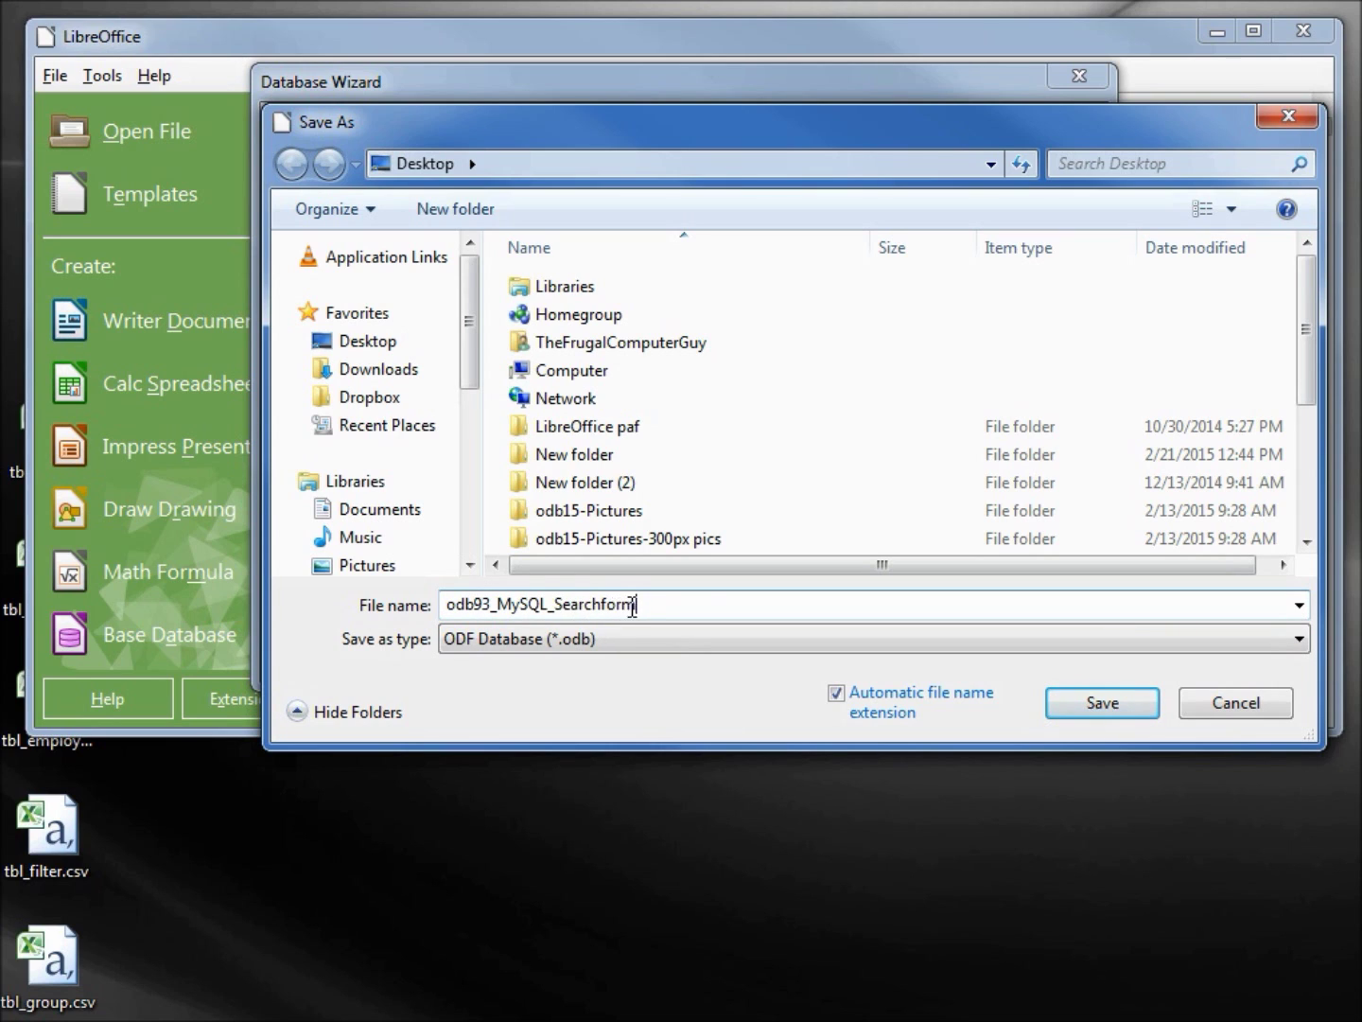
left_click(1086, 704)
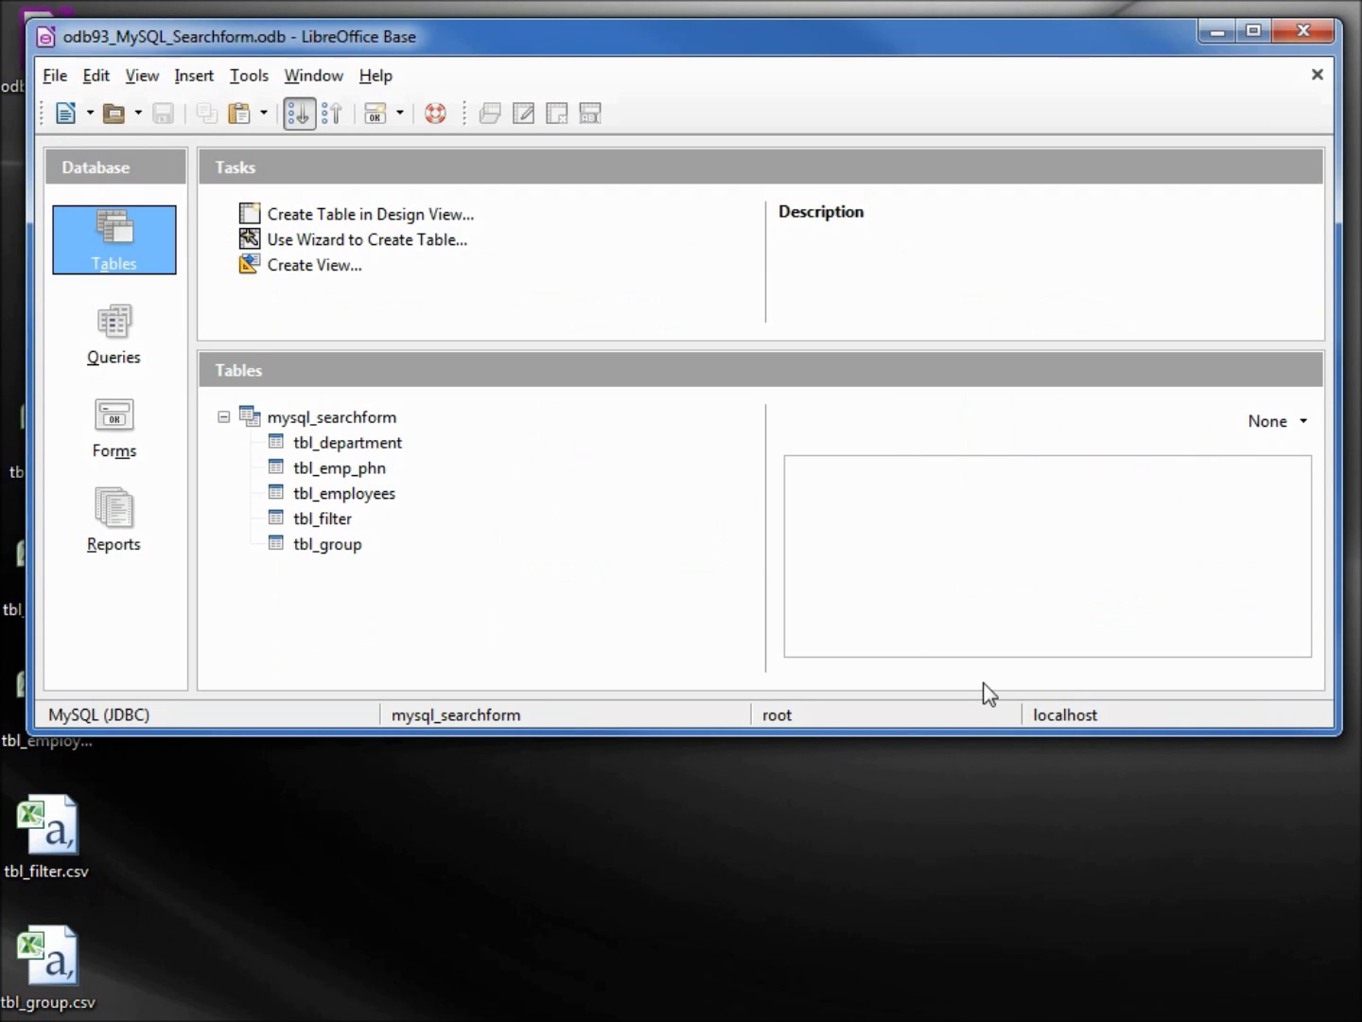
Start the Form Wizard and add all fields except filter-ID to the main form
left_click(125, 420)
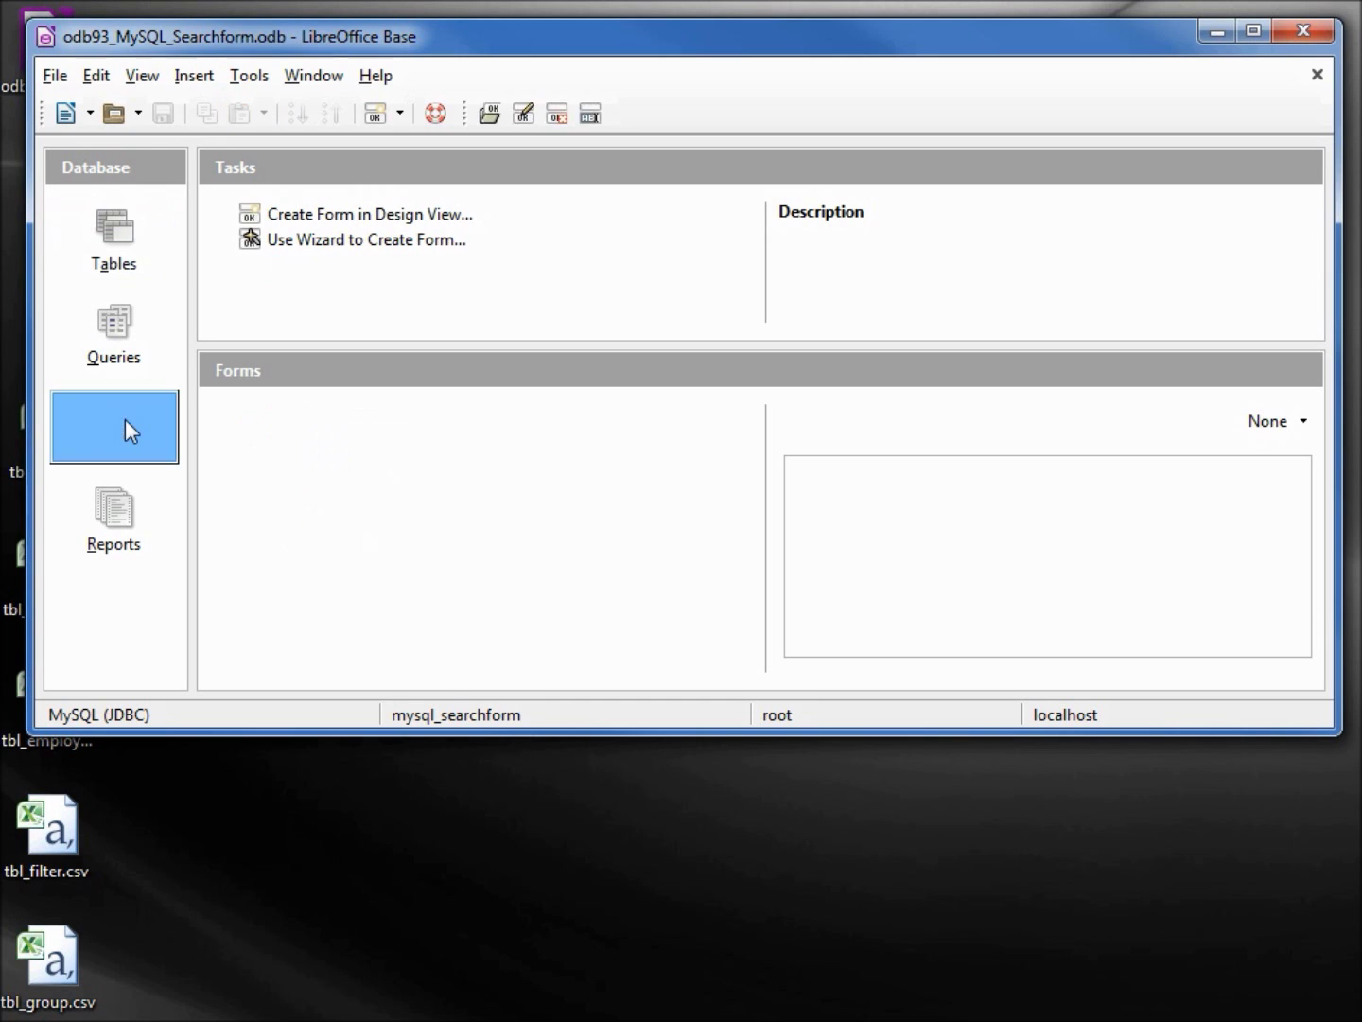
left_click(301, 243)
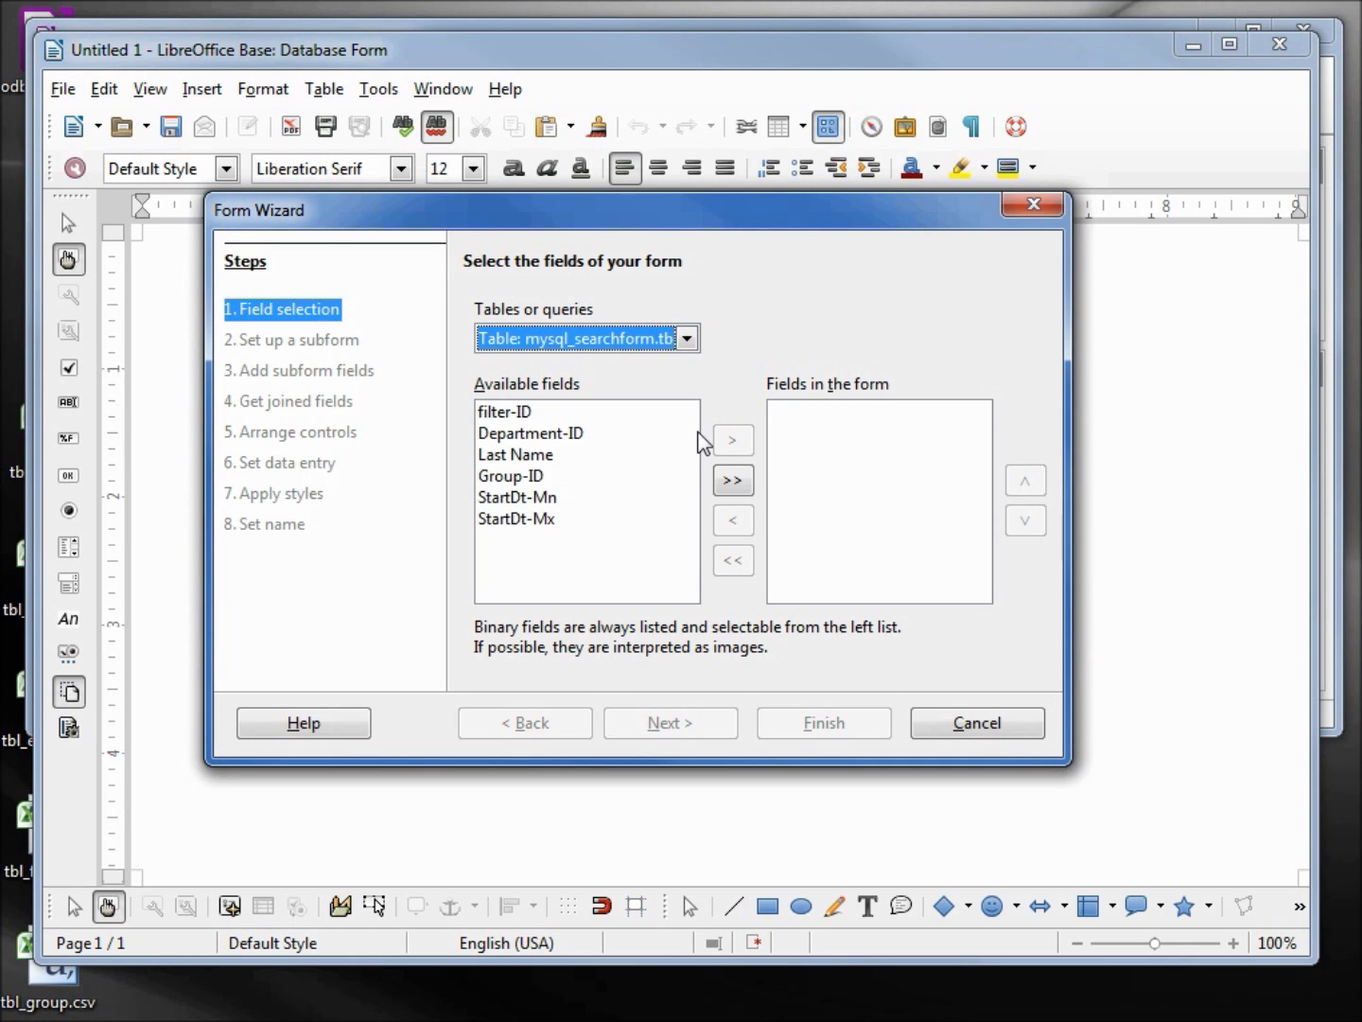
left_click(736, 480)
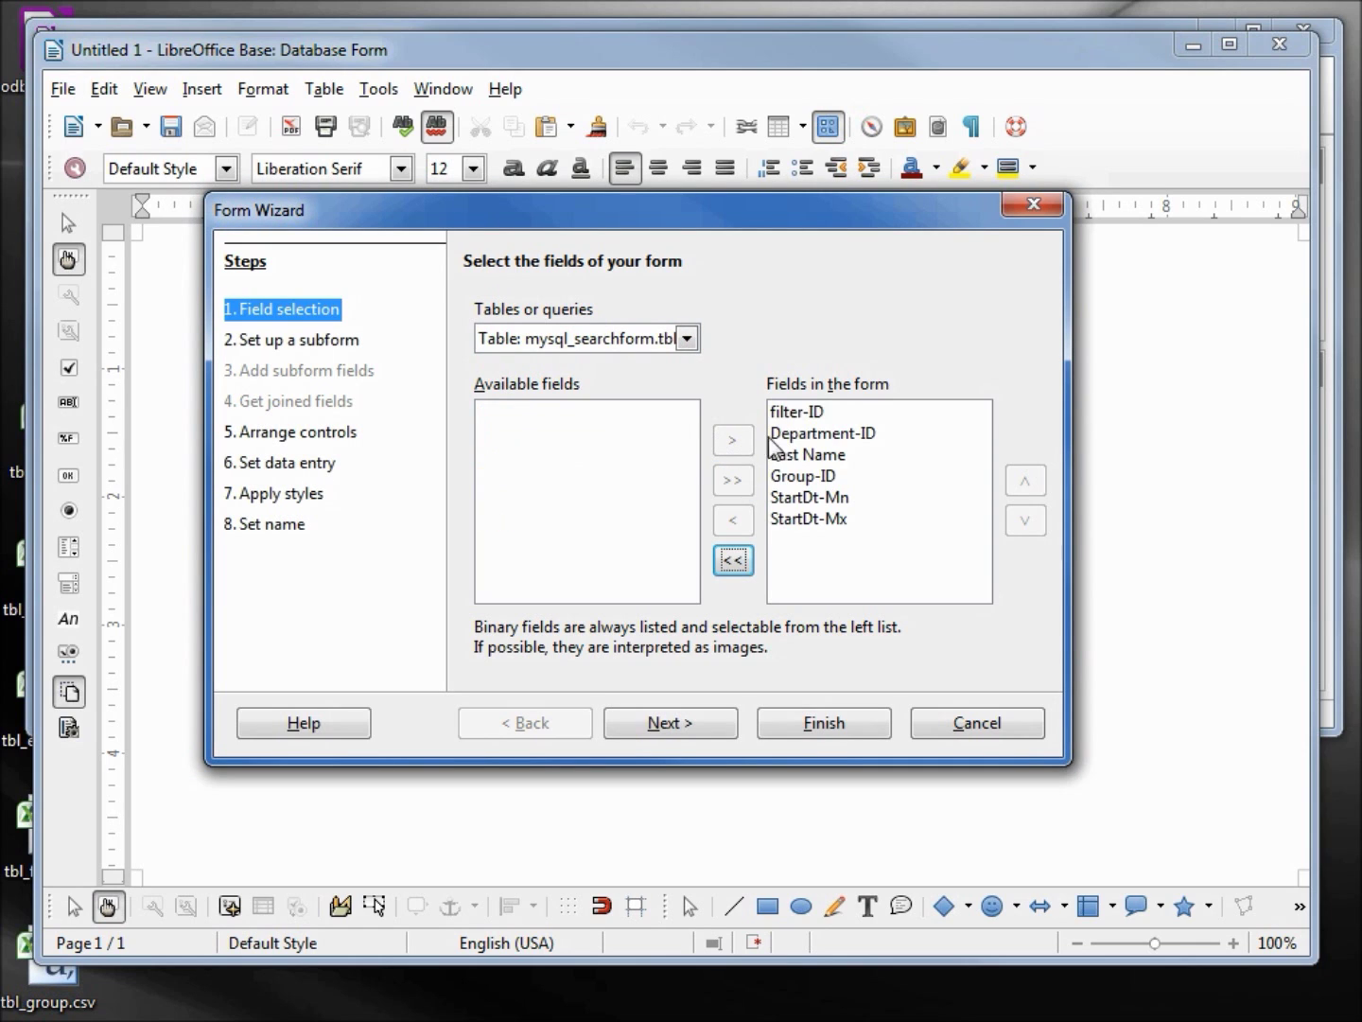
left_click(781, 416)
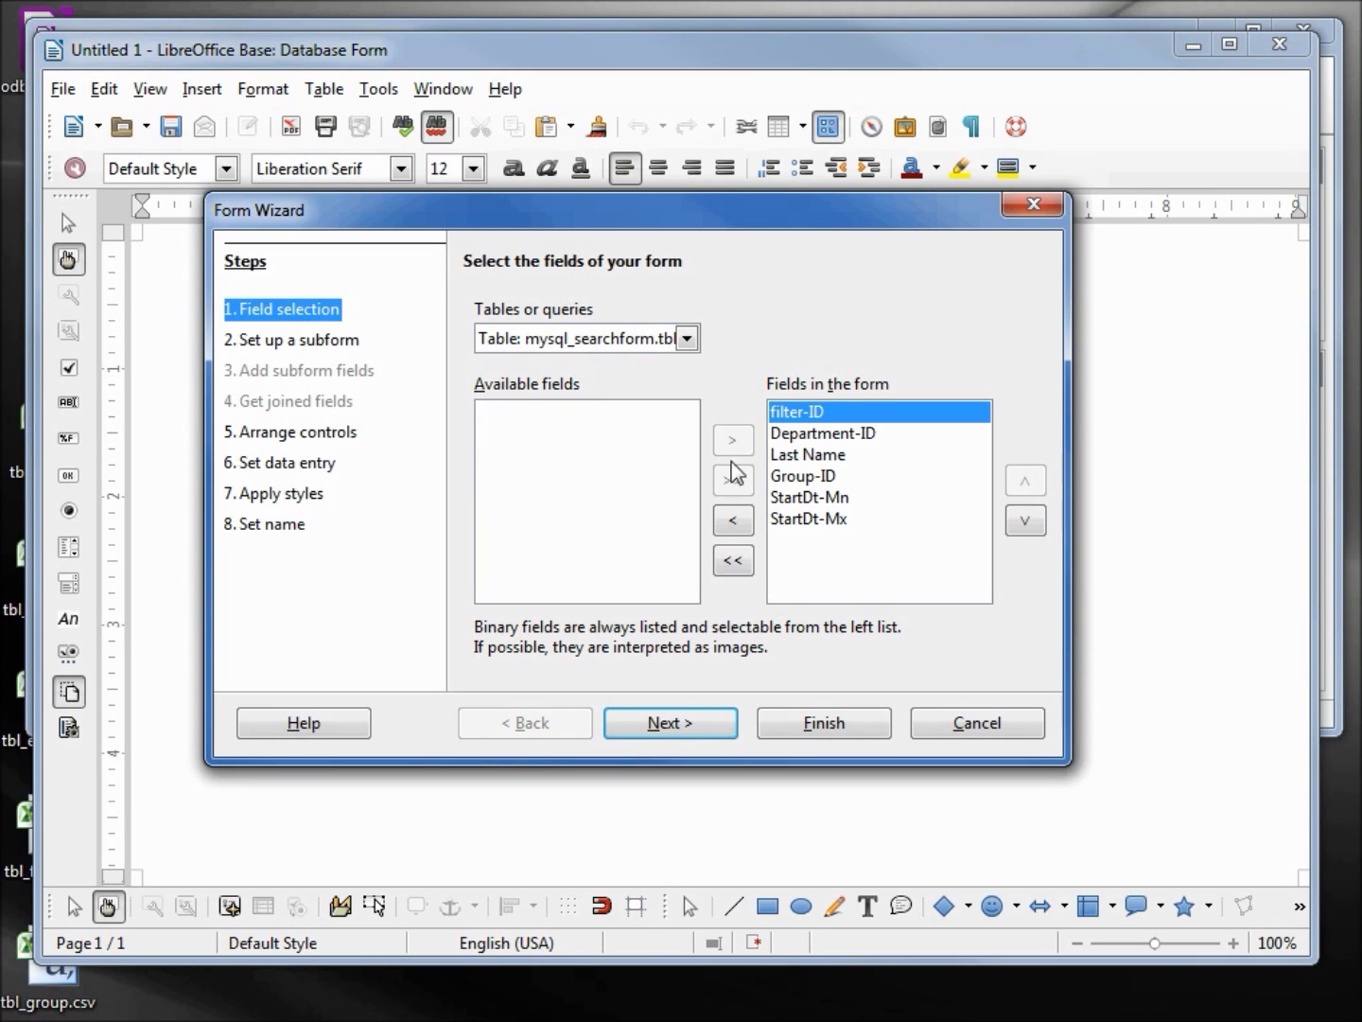
left_click(734, 520)
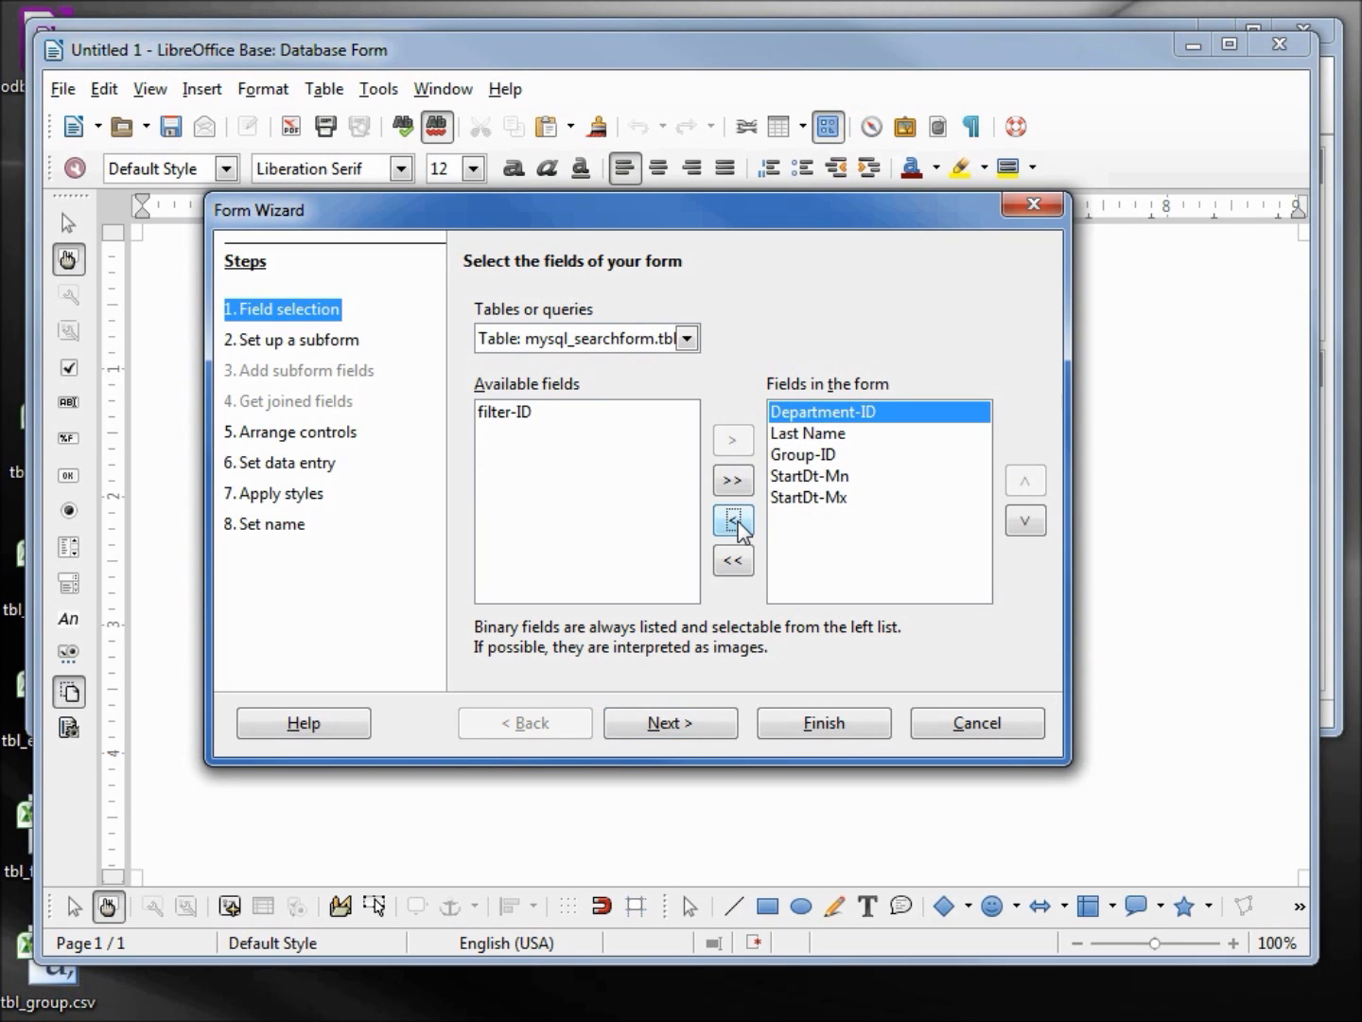
left_click(690, 734)
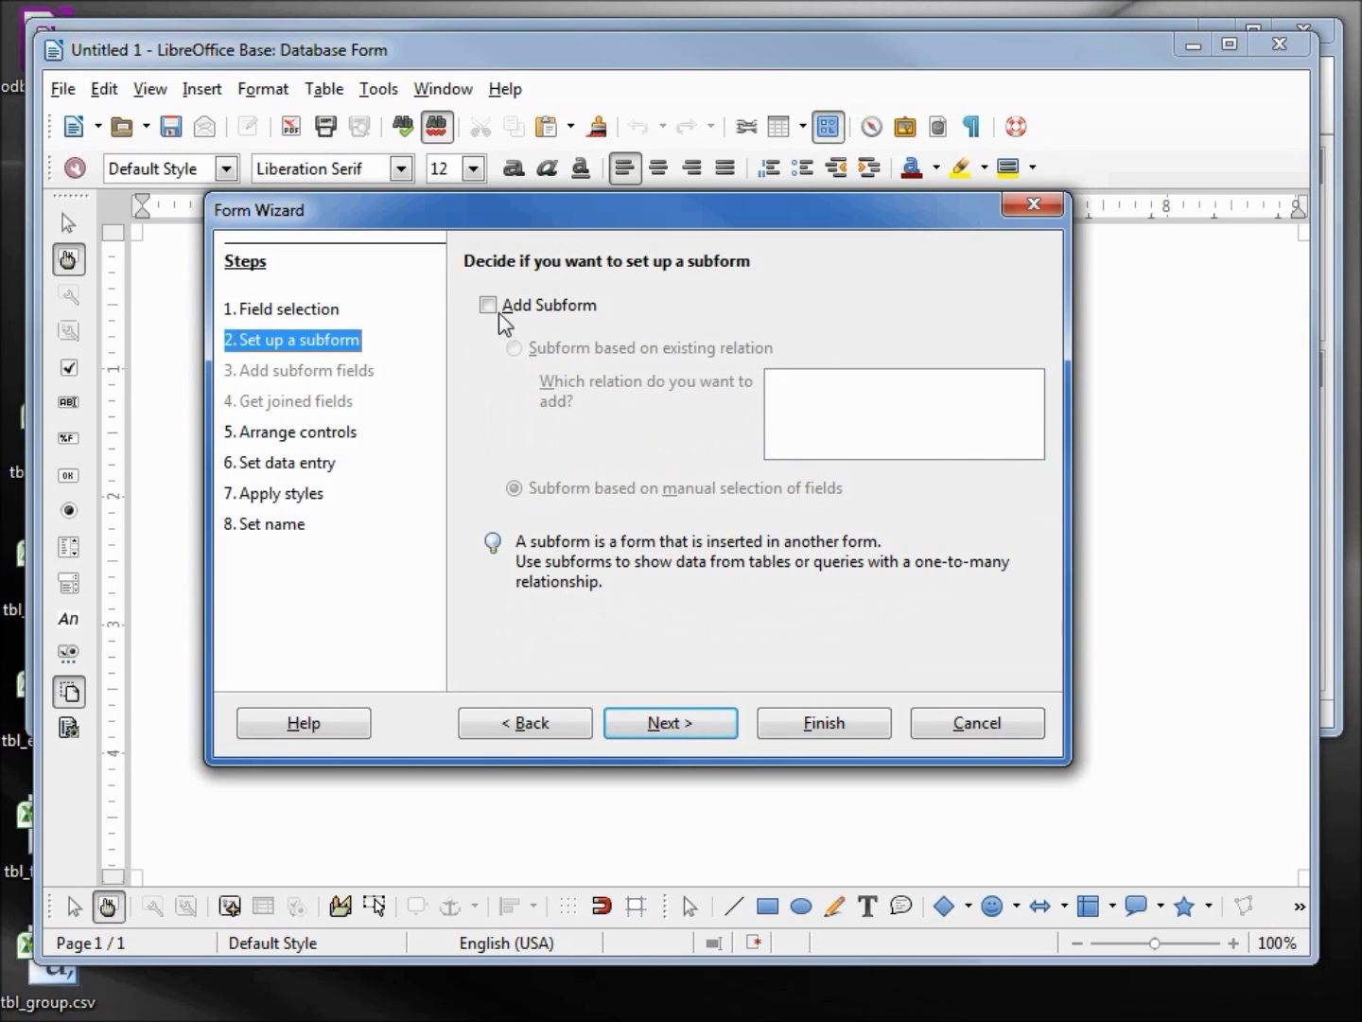
Add a subform based on the tbl_employees table
left_click(488, 304)
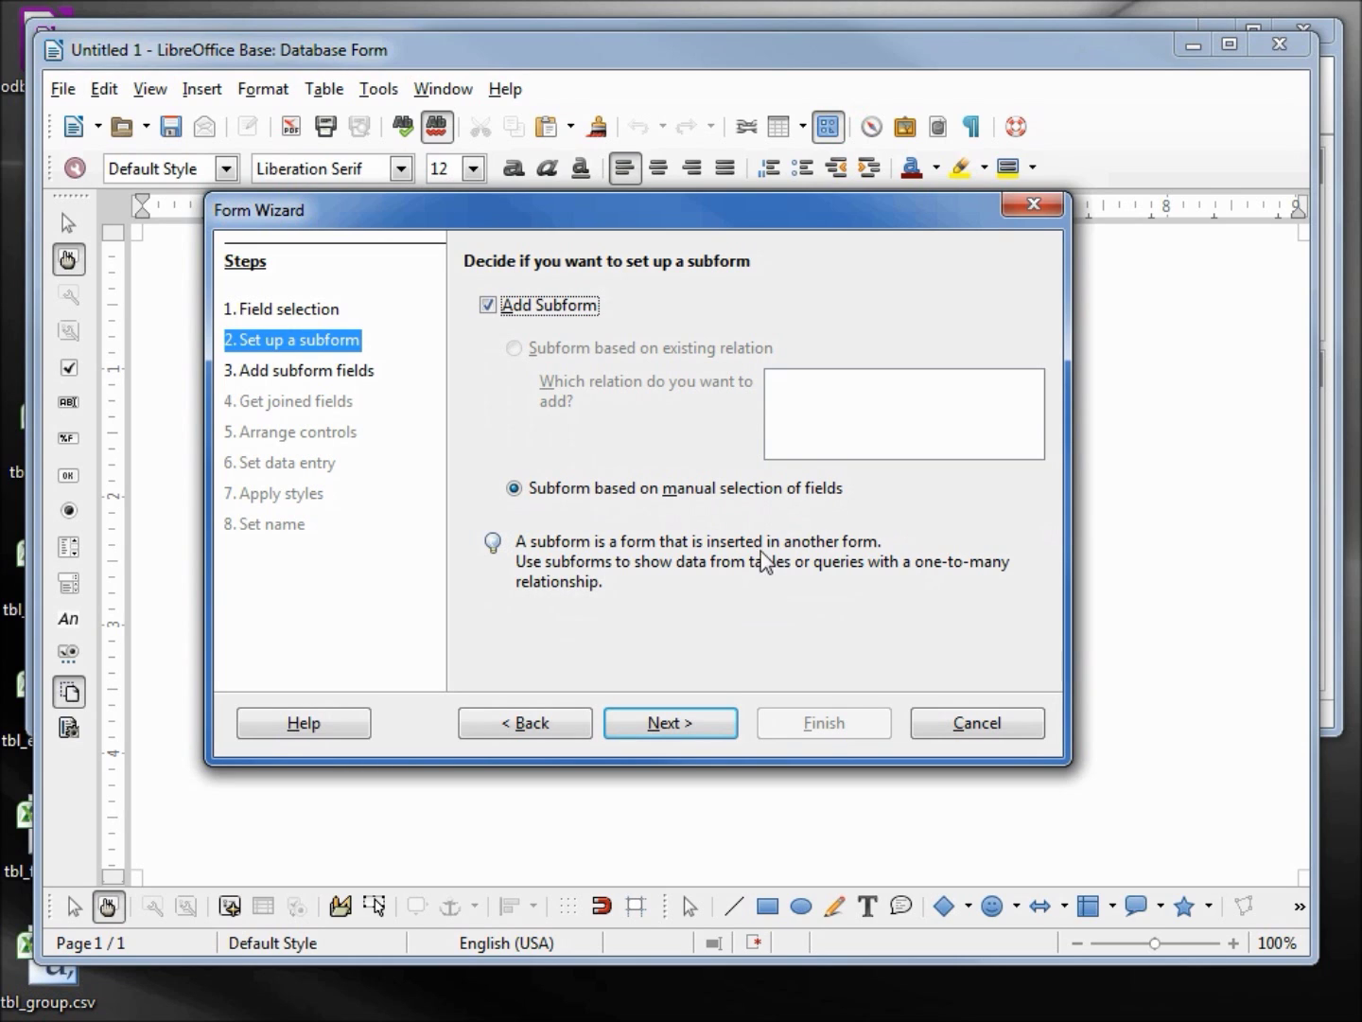
left_click(701, 731)
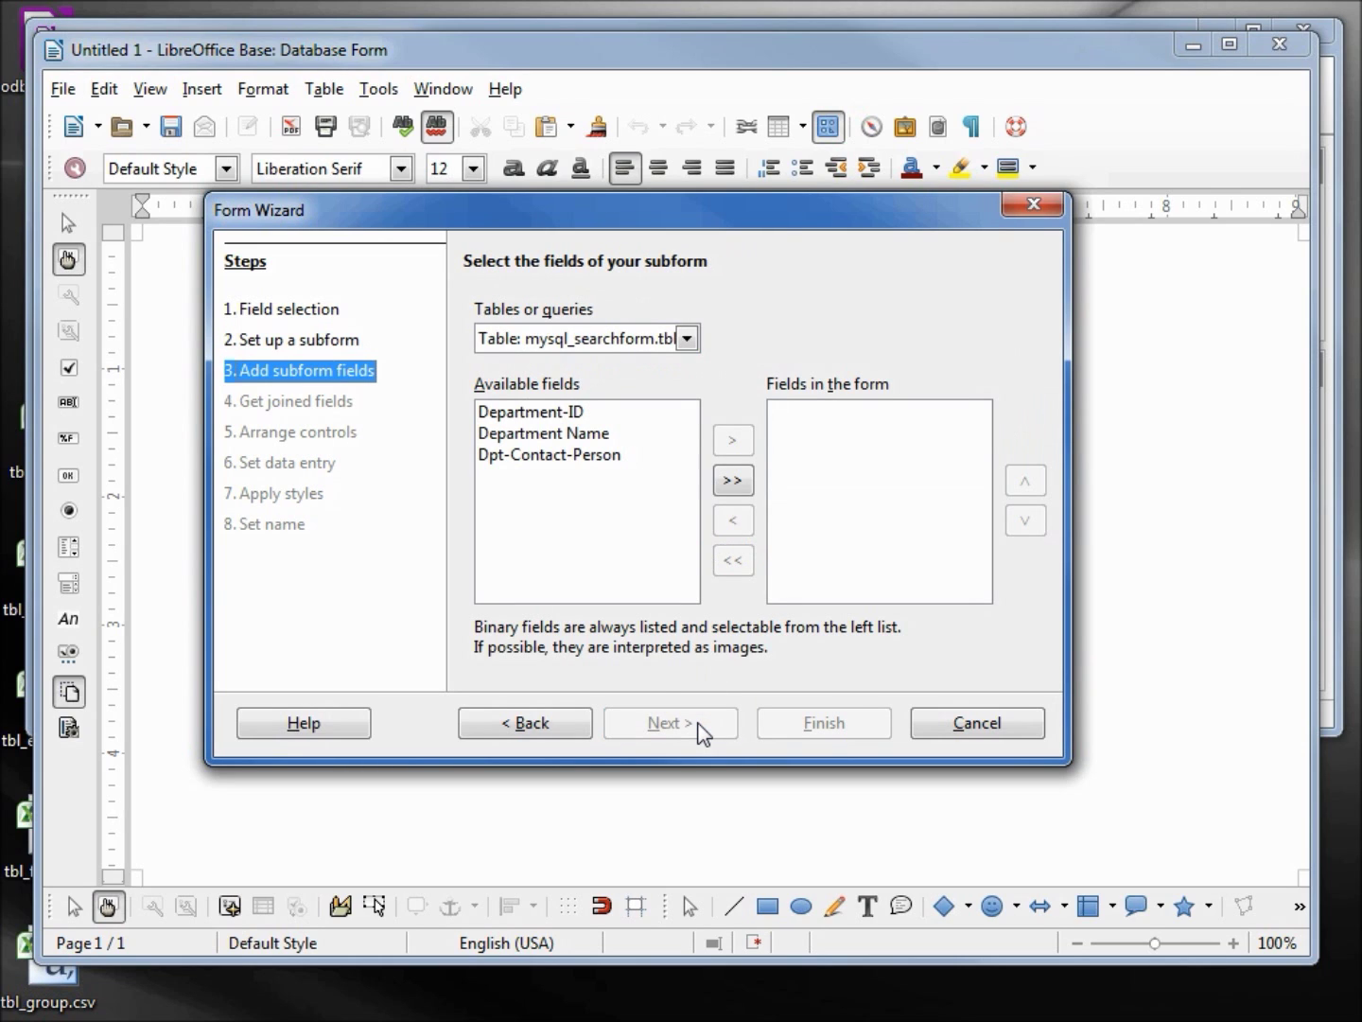
left_click(688, 339)
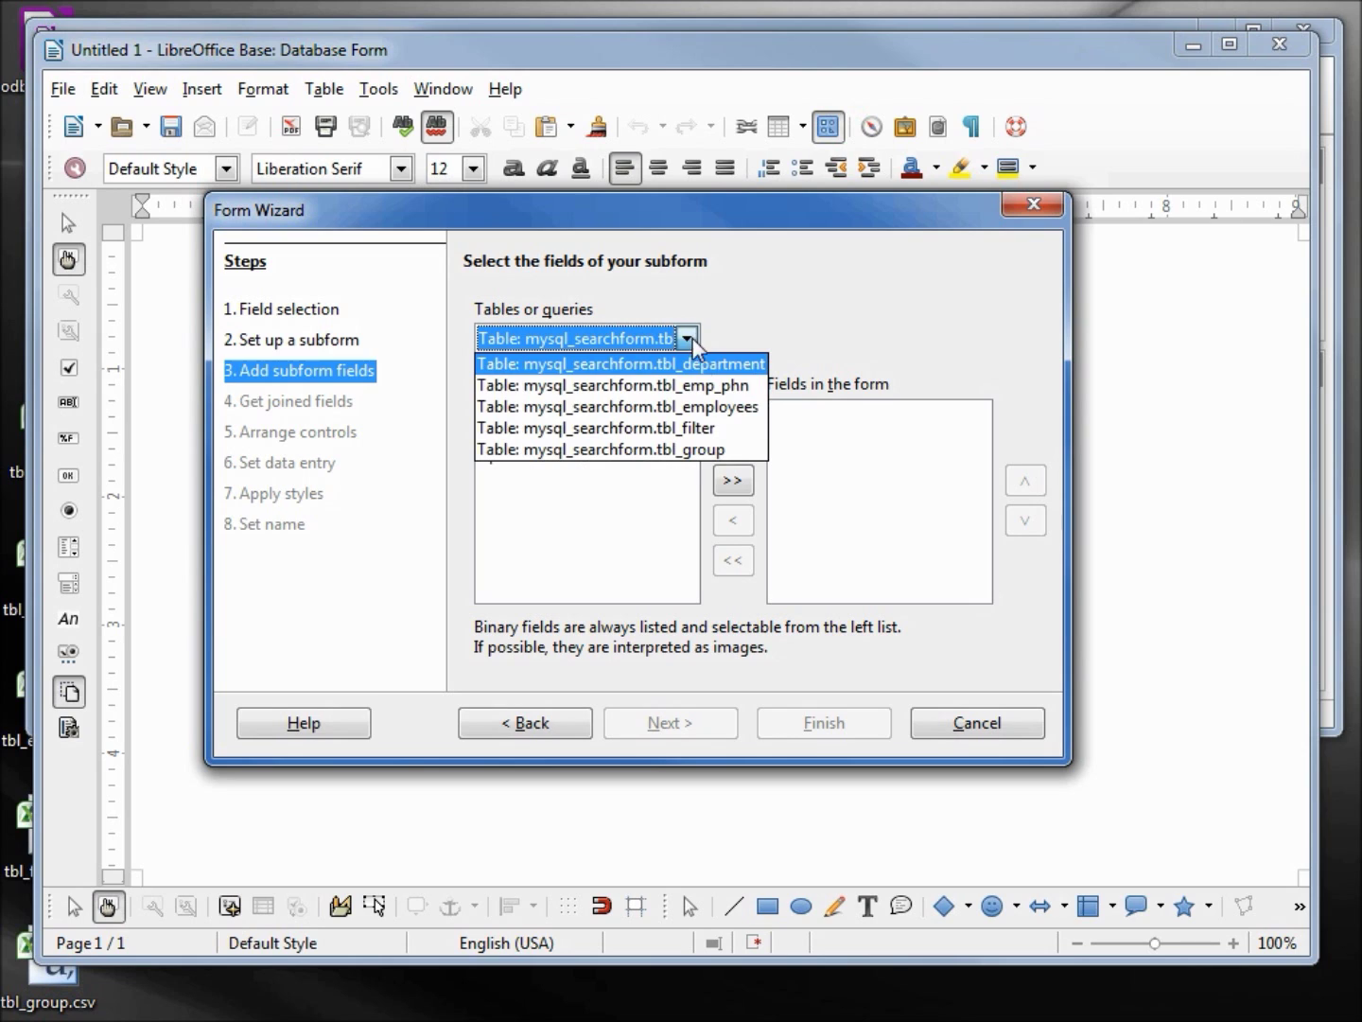
left_click(722, 419)
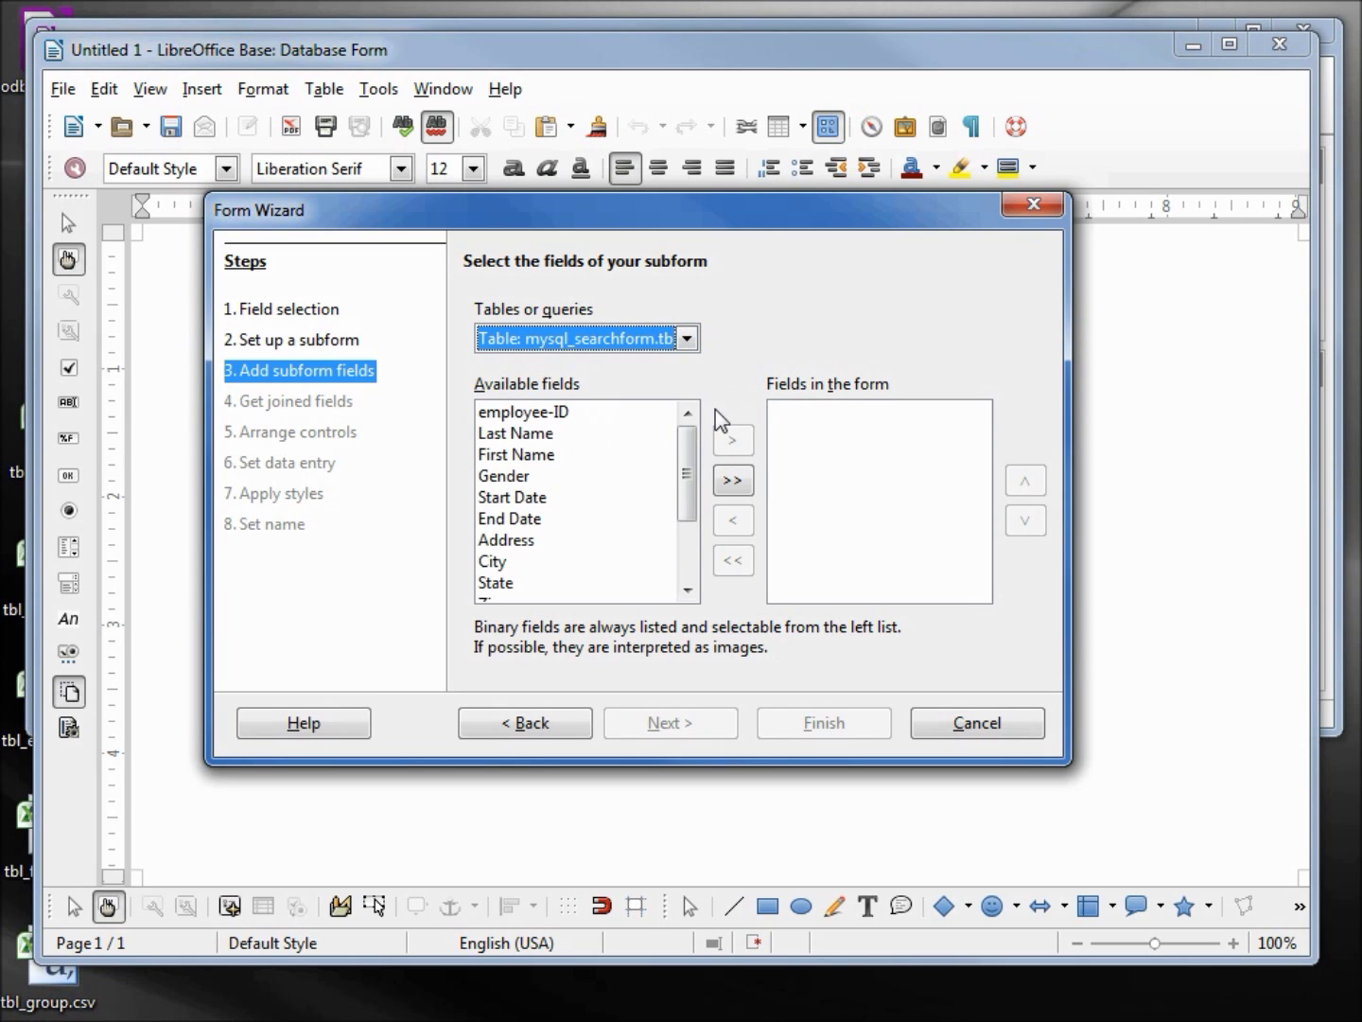
Add employee-ID, Last Name, First Name, Start Date, Department-ID and Group-ID to the subform
double_click(556, 413)
double_click(557, 418)
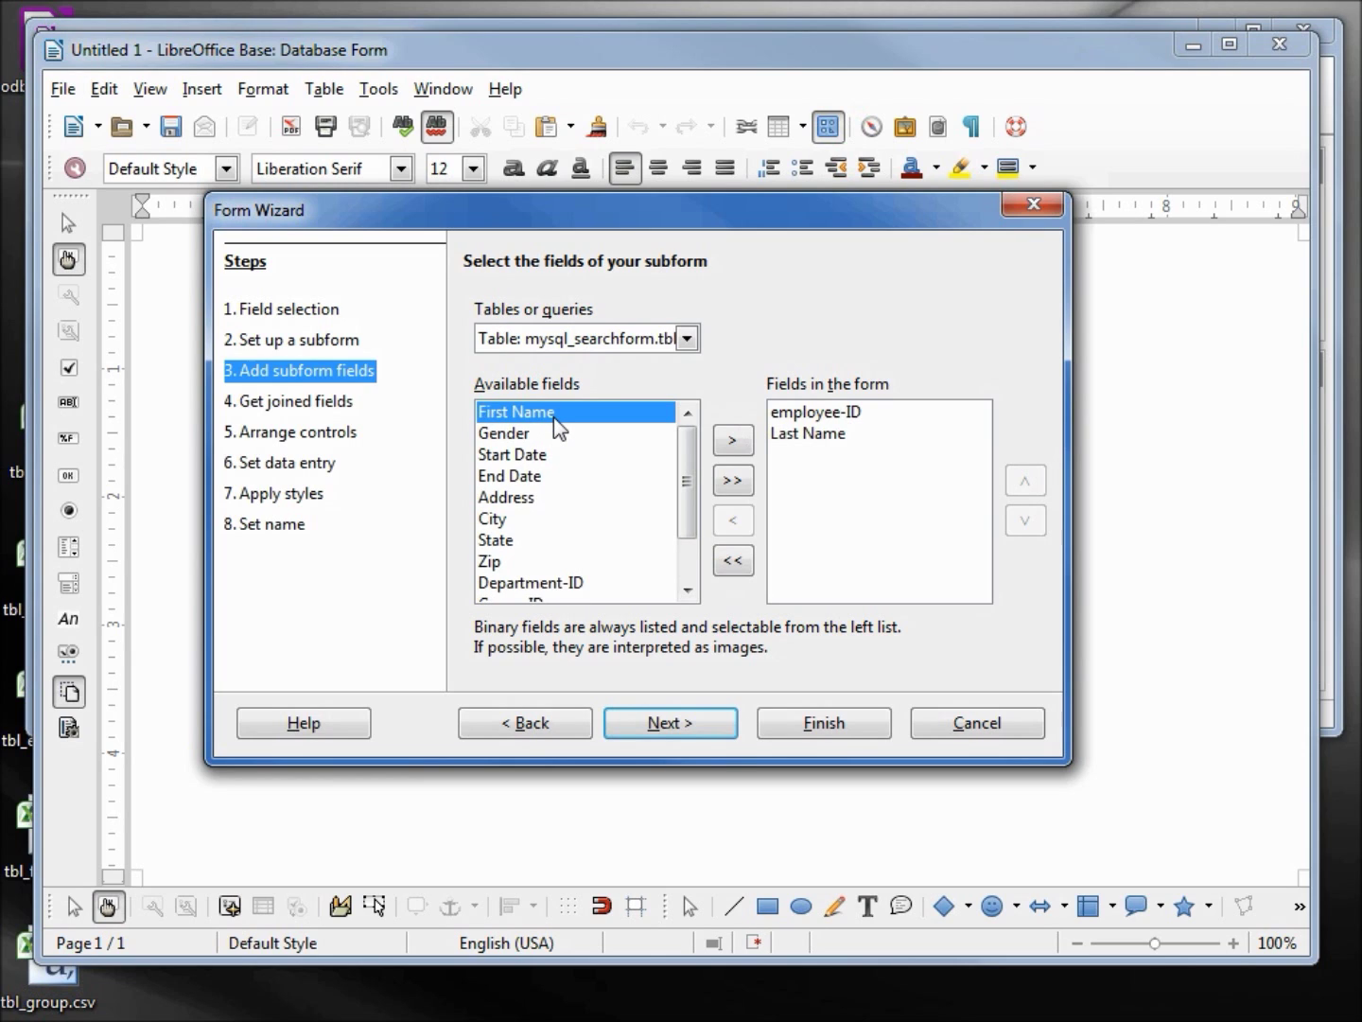
double_click(554, 417)
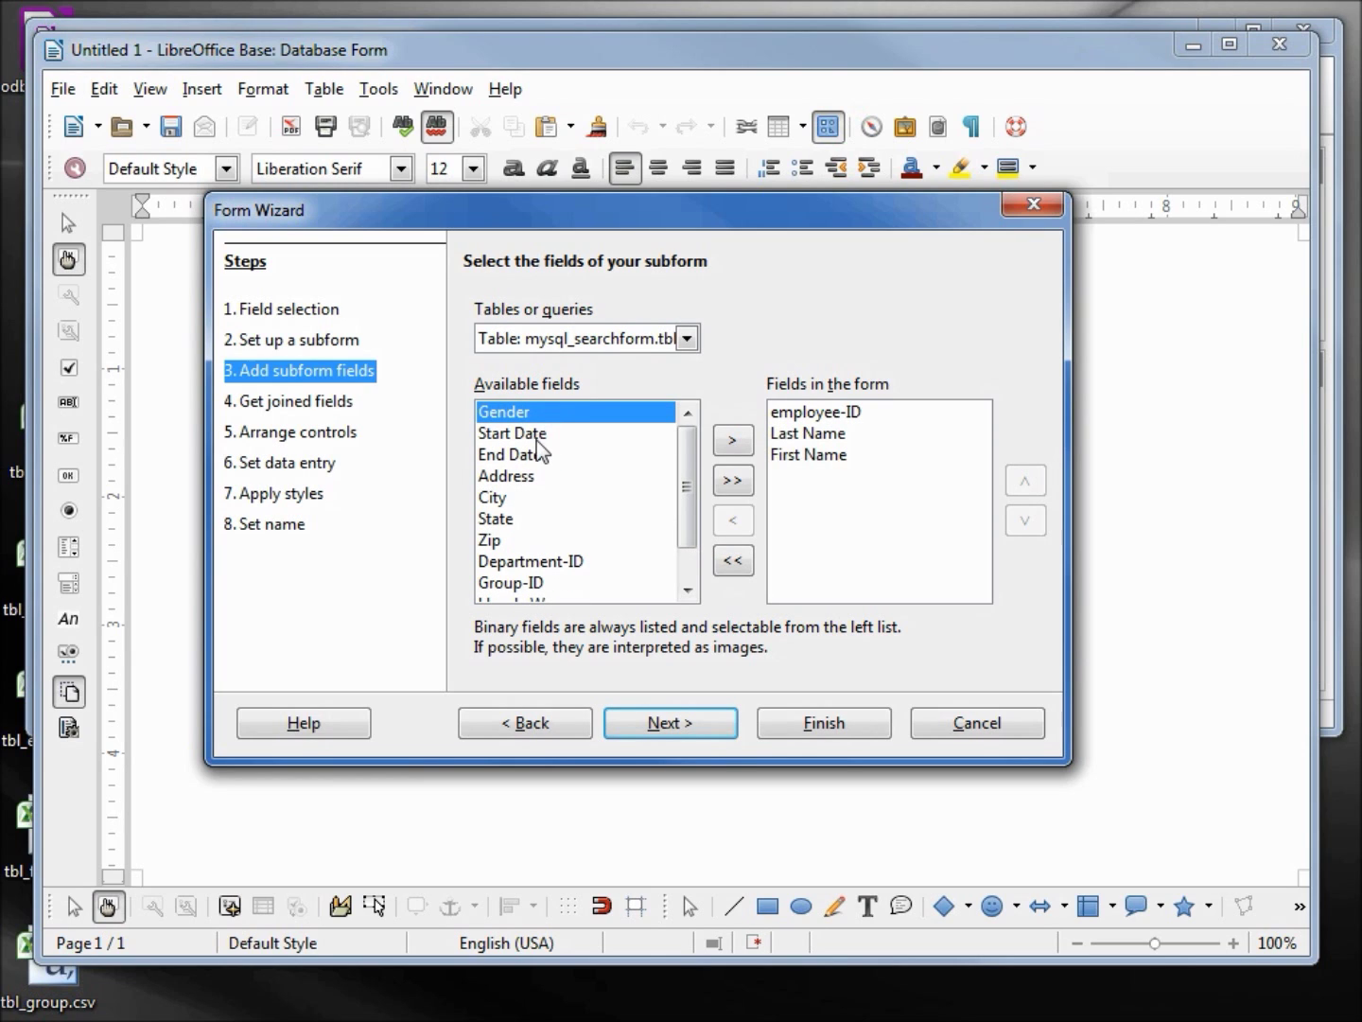
left_click(536, 440)
double_click(537, 441)
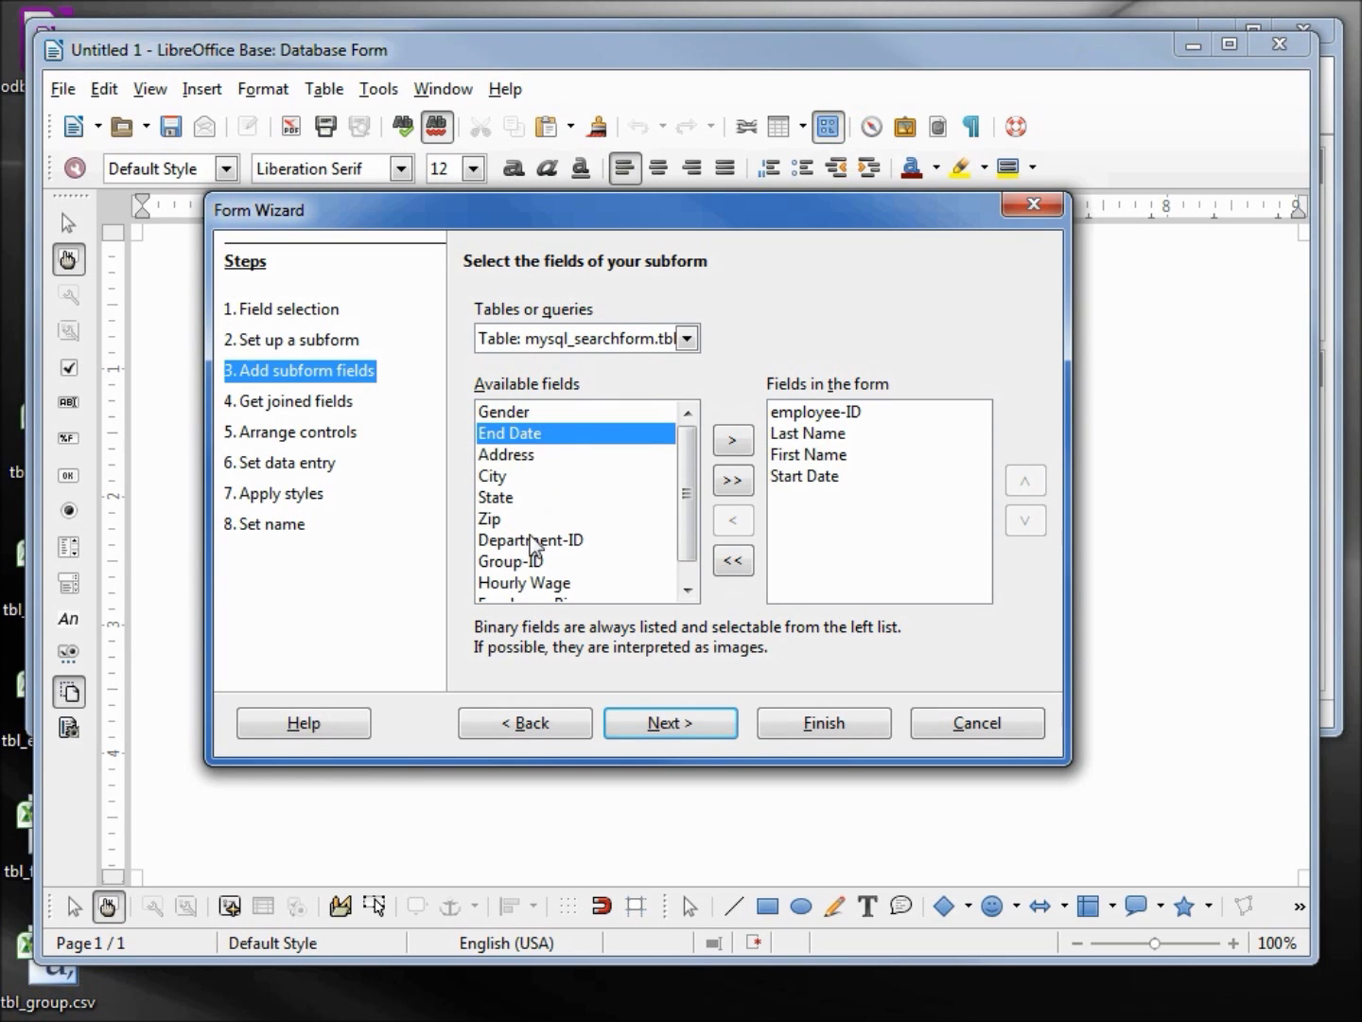
double_click(537, 540)
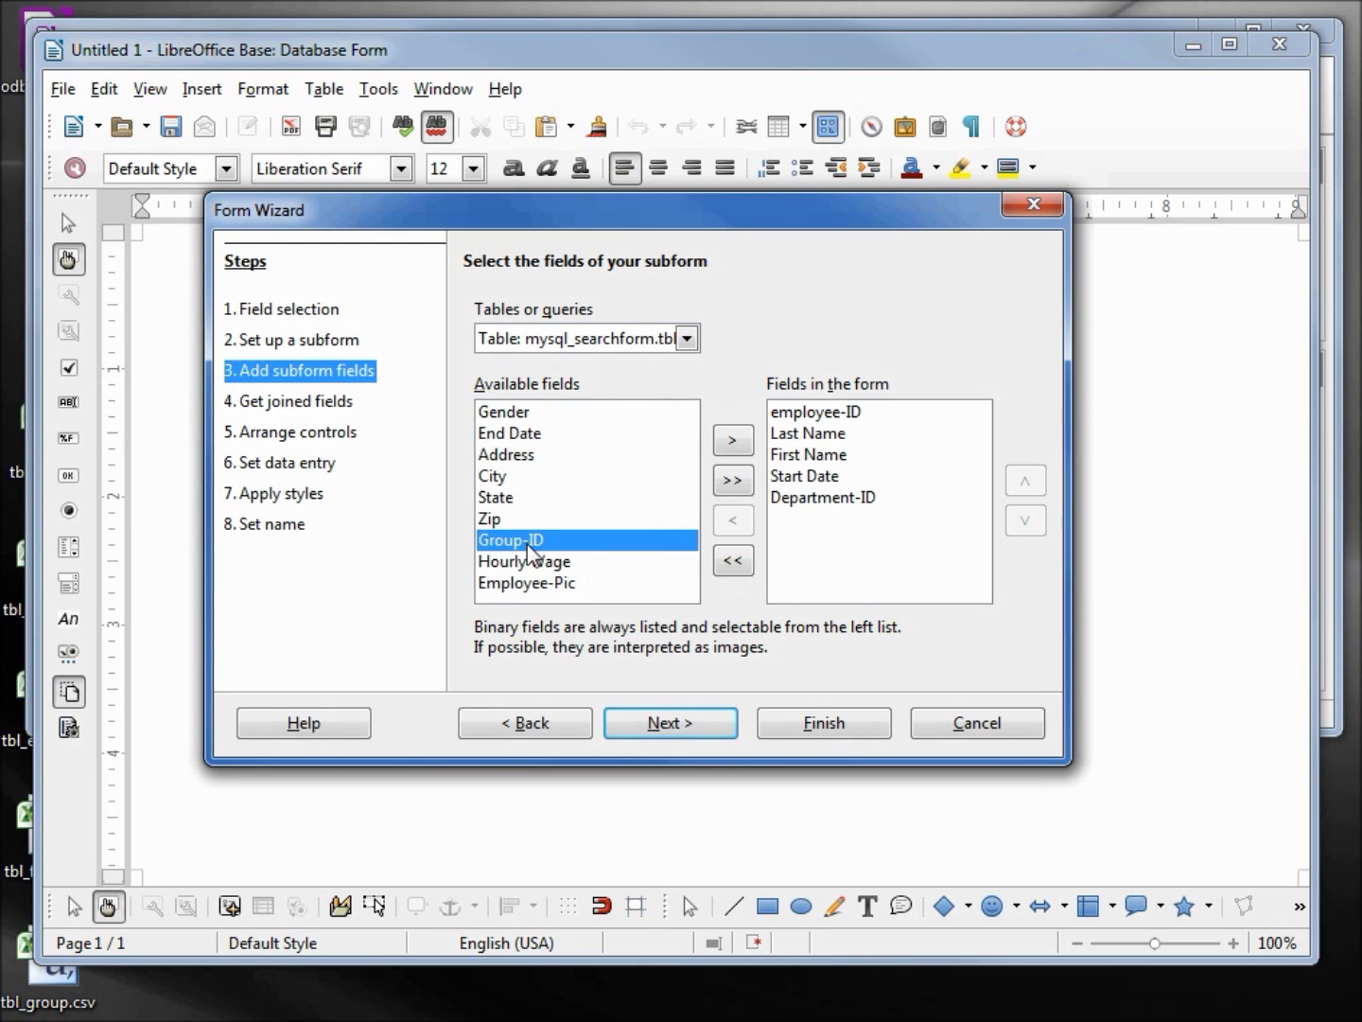
double_click(546, 540)
left_click(683, 724)
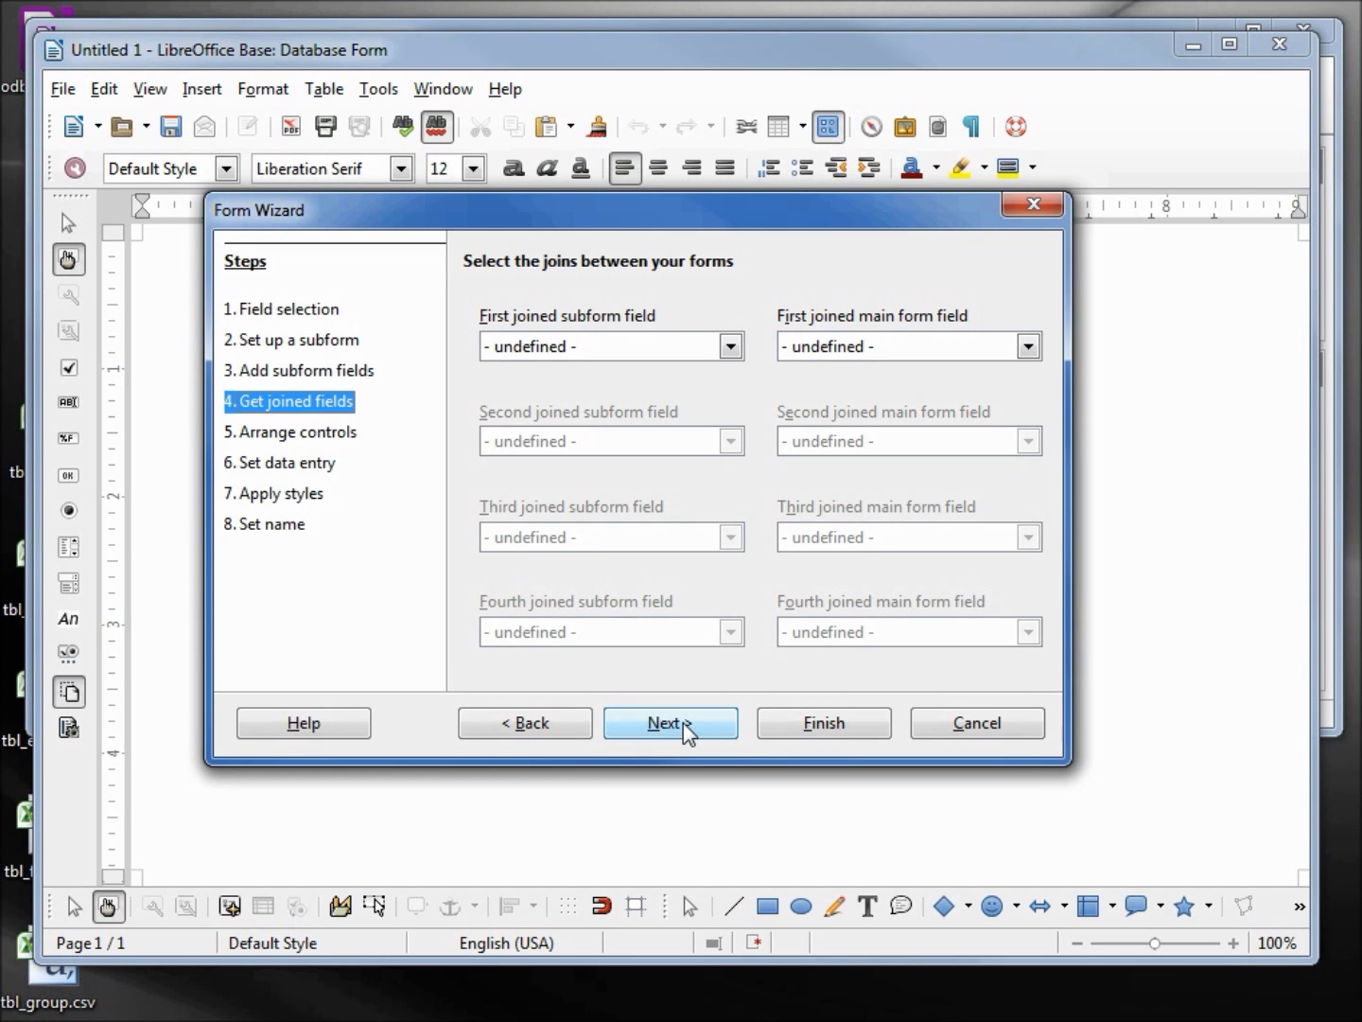
Arrange the main form as Columnar - Labels on Top
left_click(683, 723)
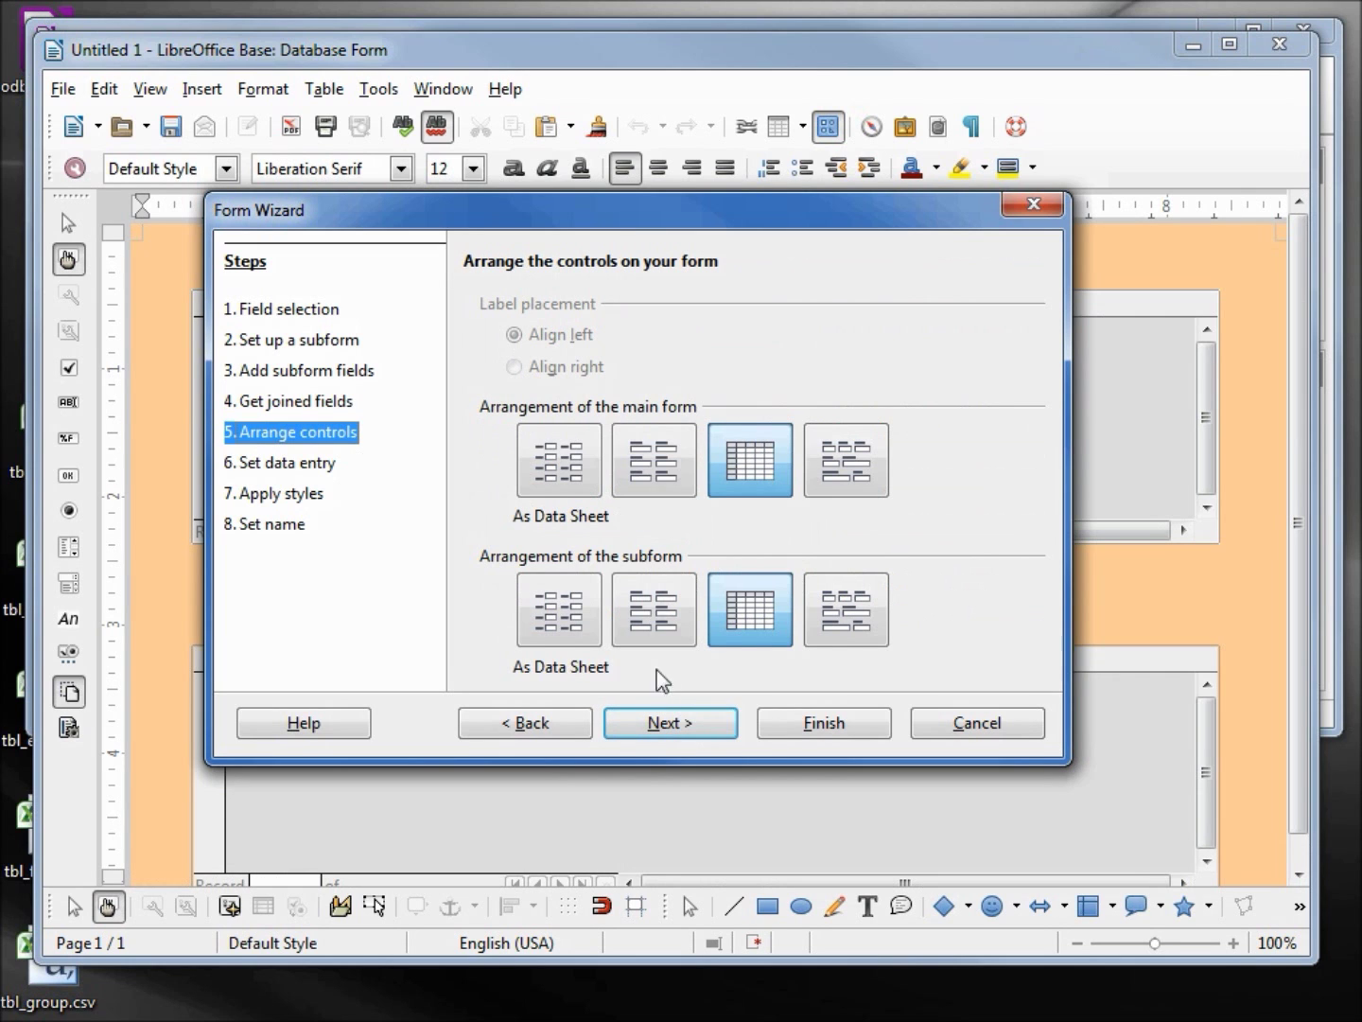
left_click_drag(613, 205, 847, 322)
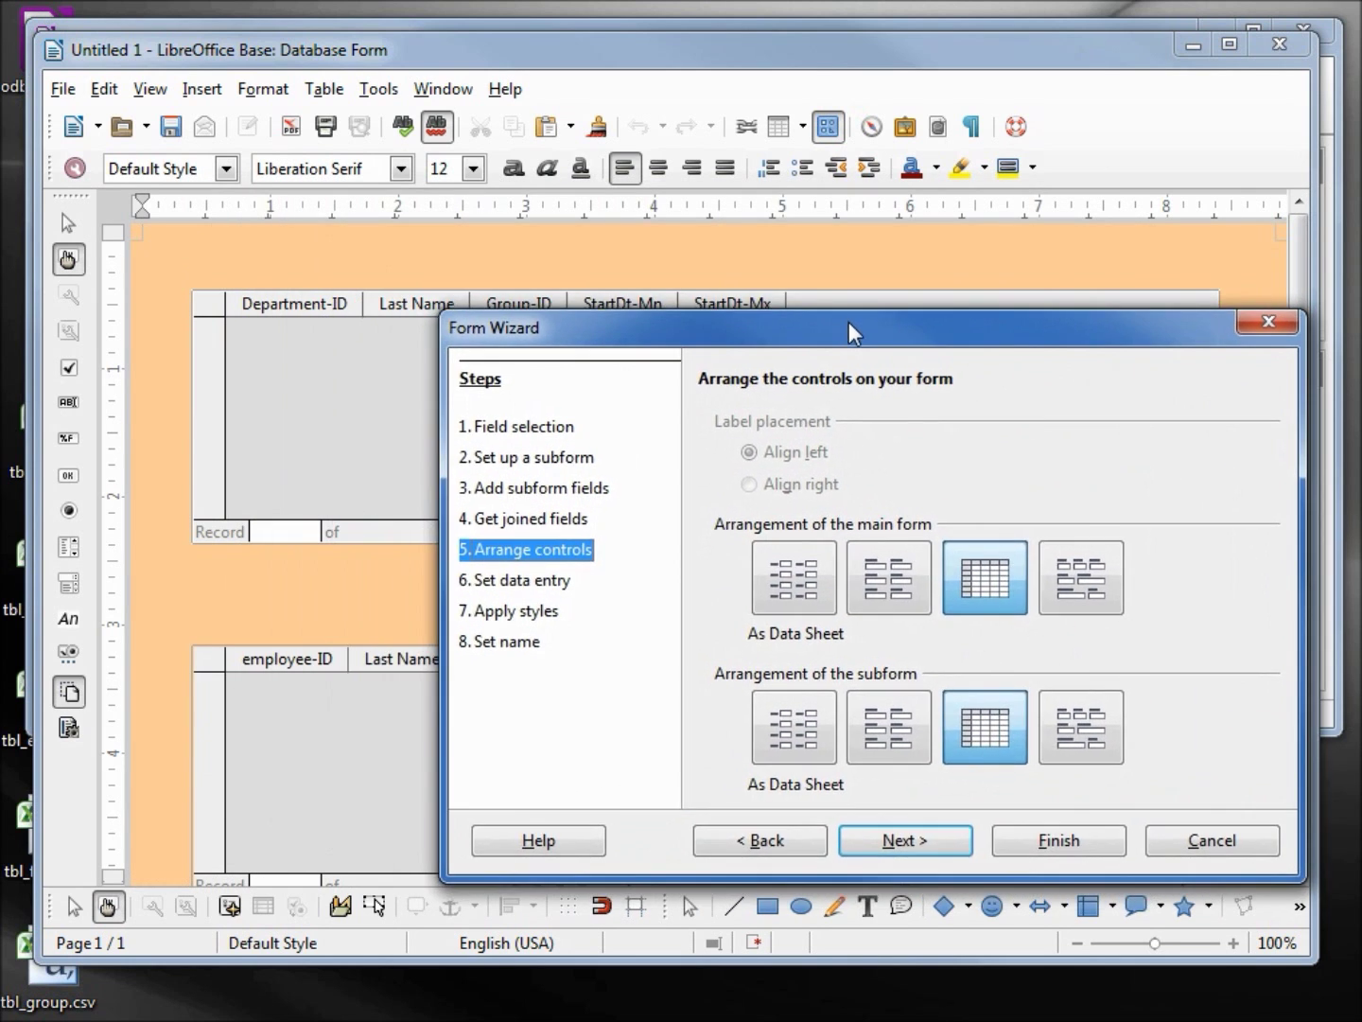
left_click(891, 584)
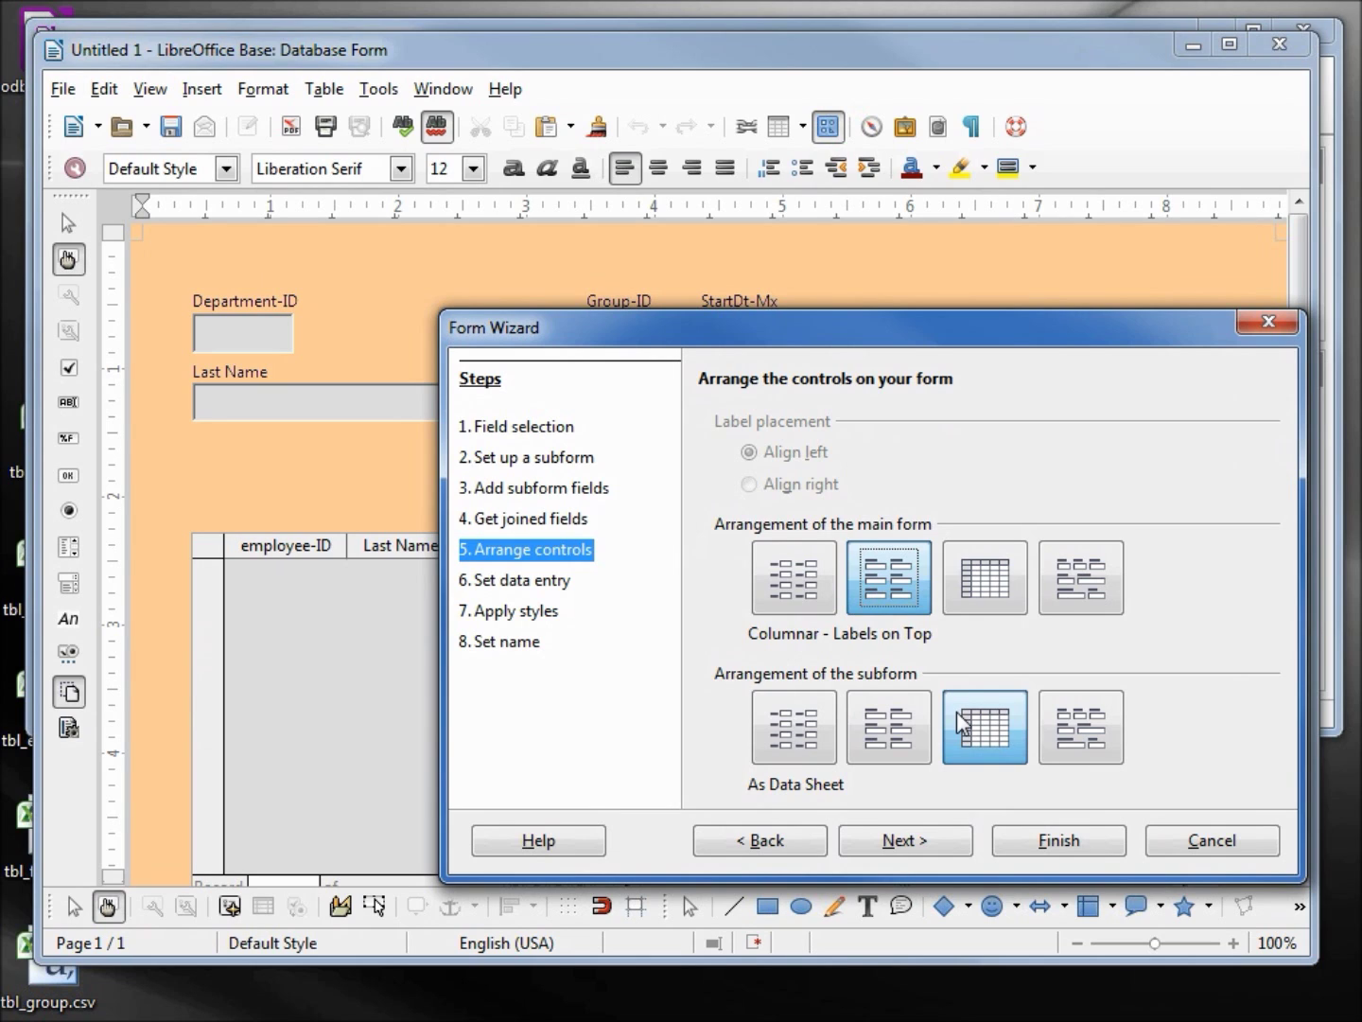
left_click(892, 842)
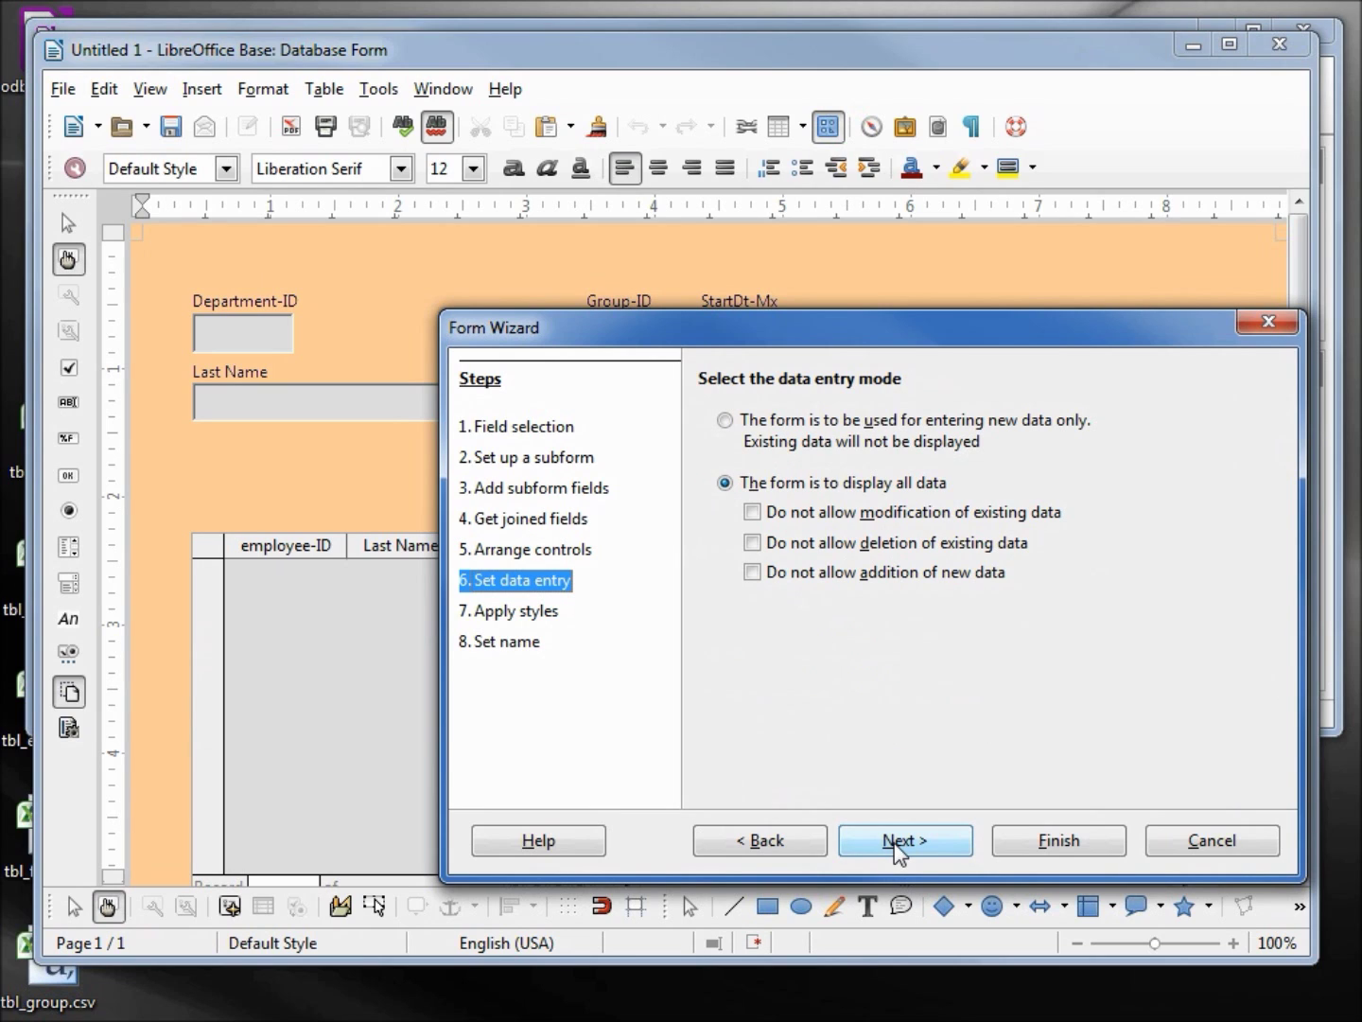
left_click(899, 851)
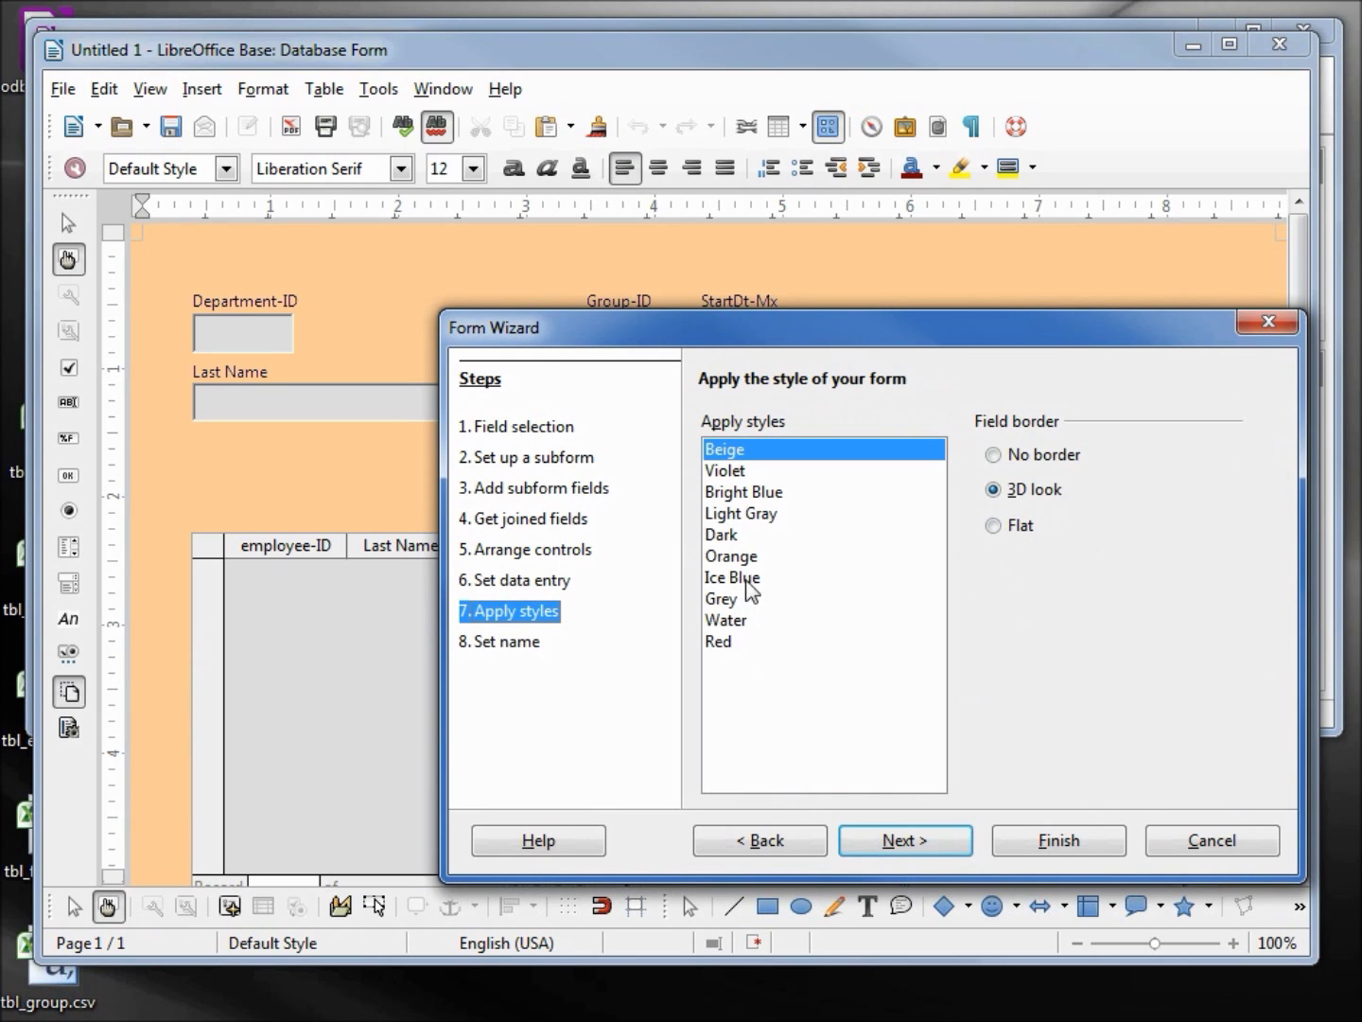
Apply the Grey style and create the form, opening it for editing beside the reference screenshot
left_click(737, 600)
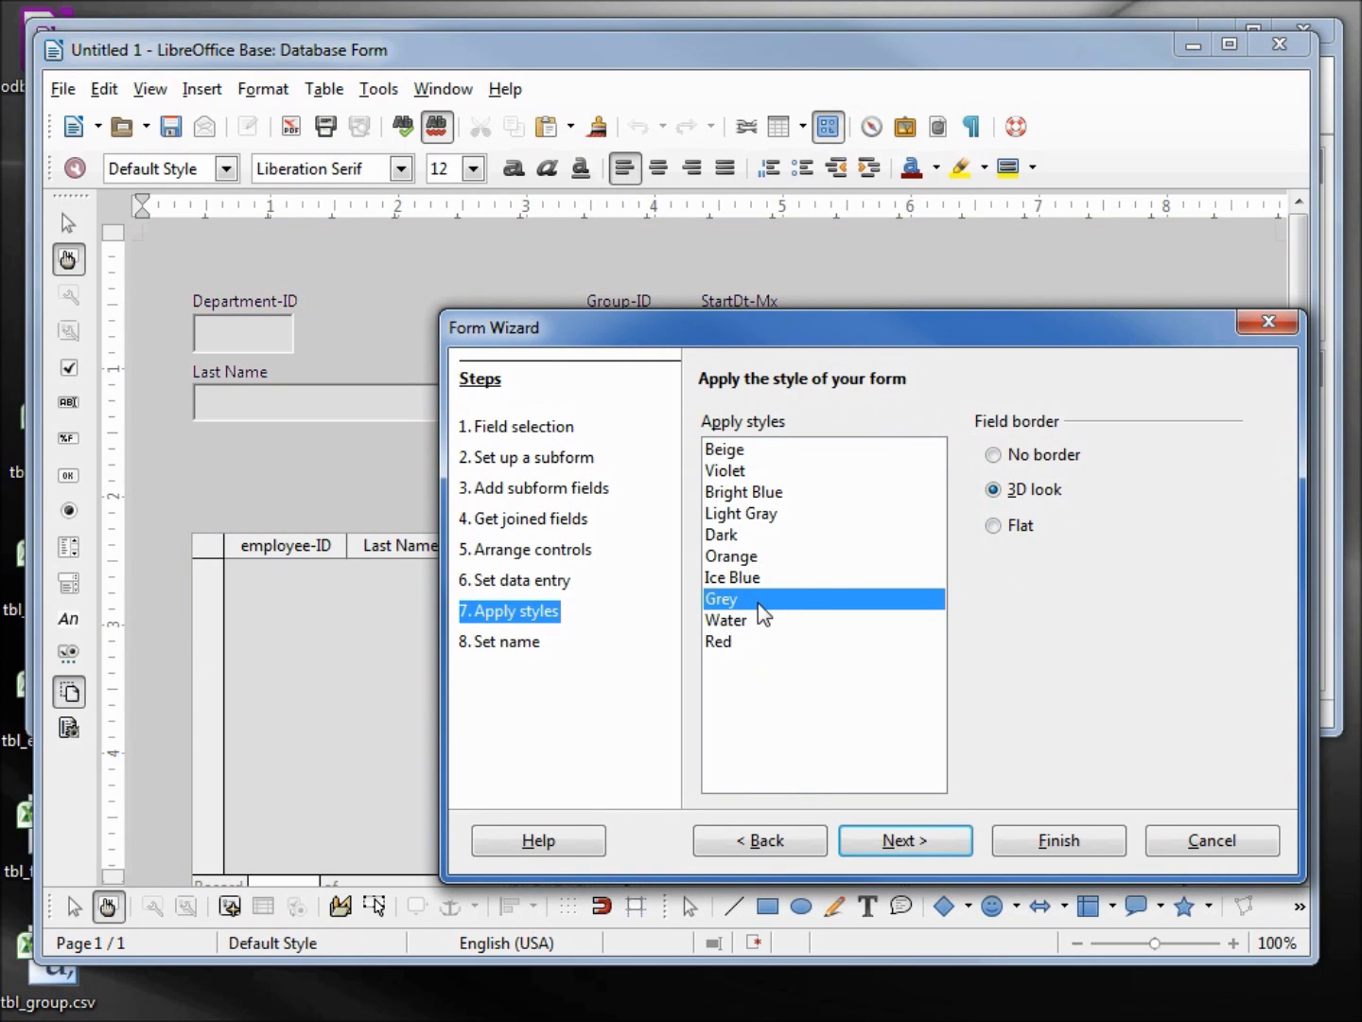
left_click(899, 842)
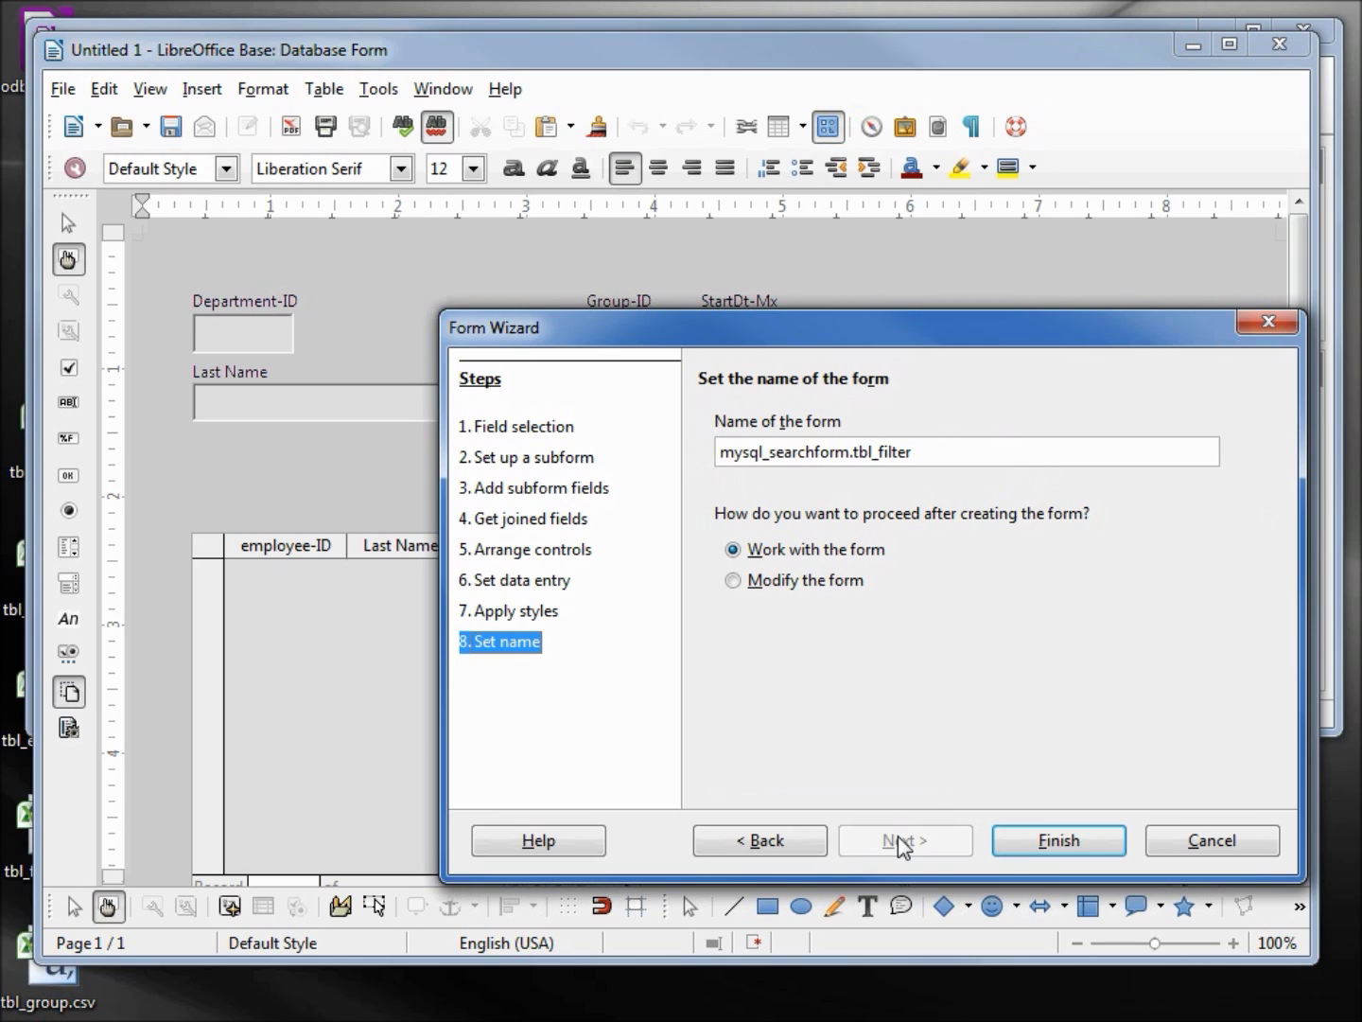
left_click(734, 583)
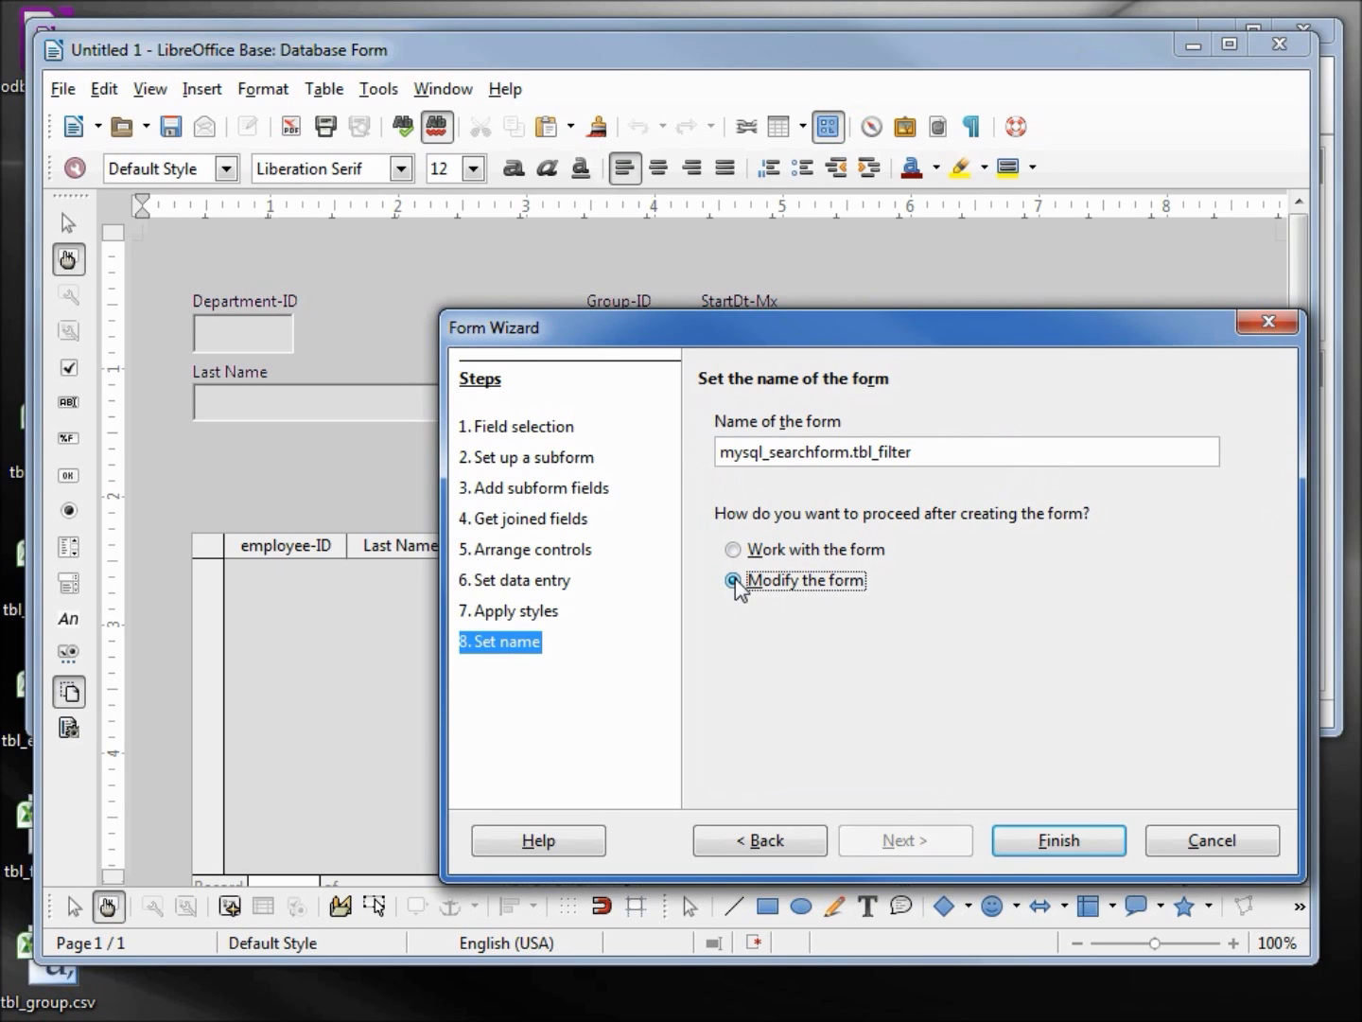
left_click(1050, 847)
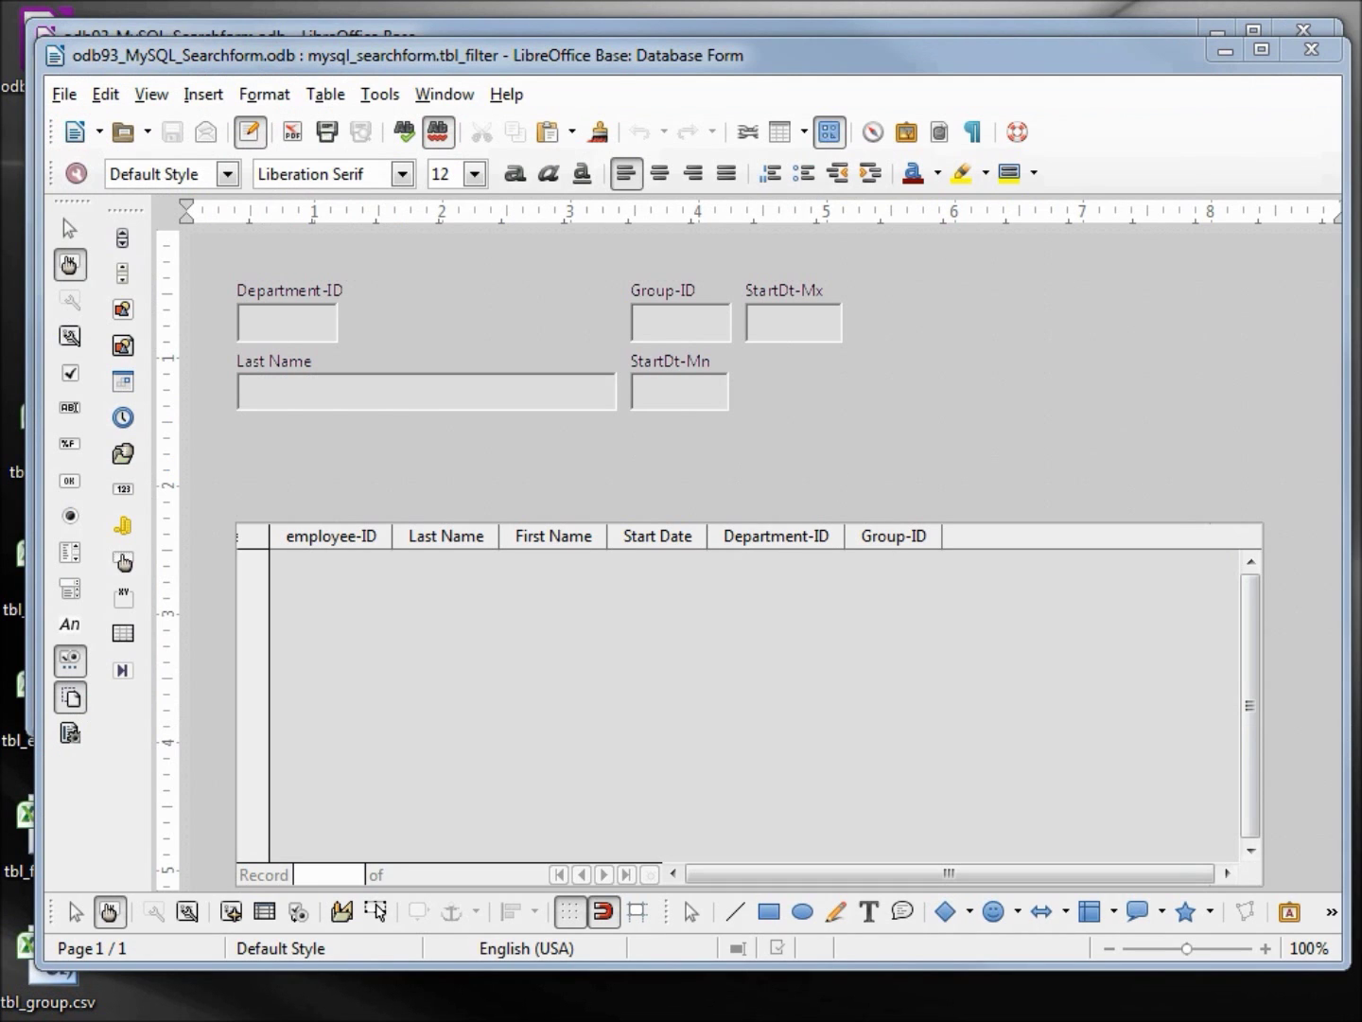
left_click_drag(1359, 284, 748, 92)
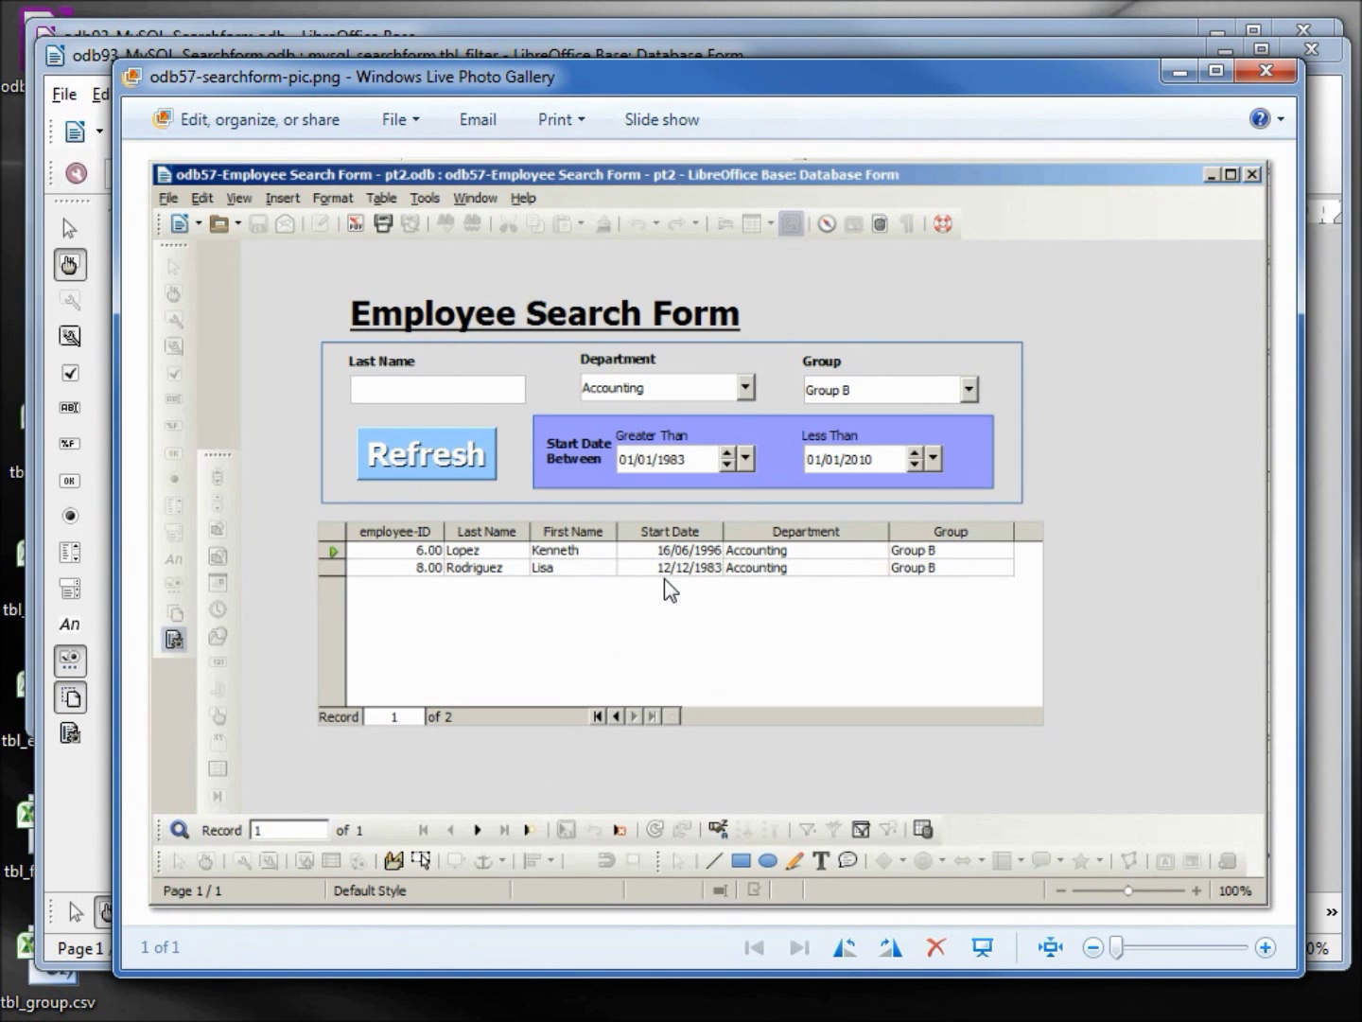
key("alt+F4")
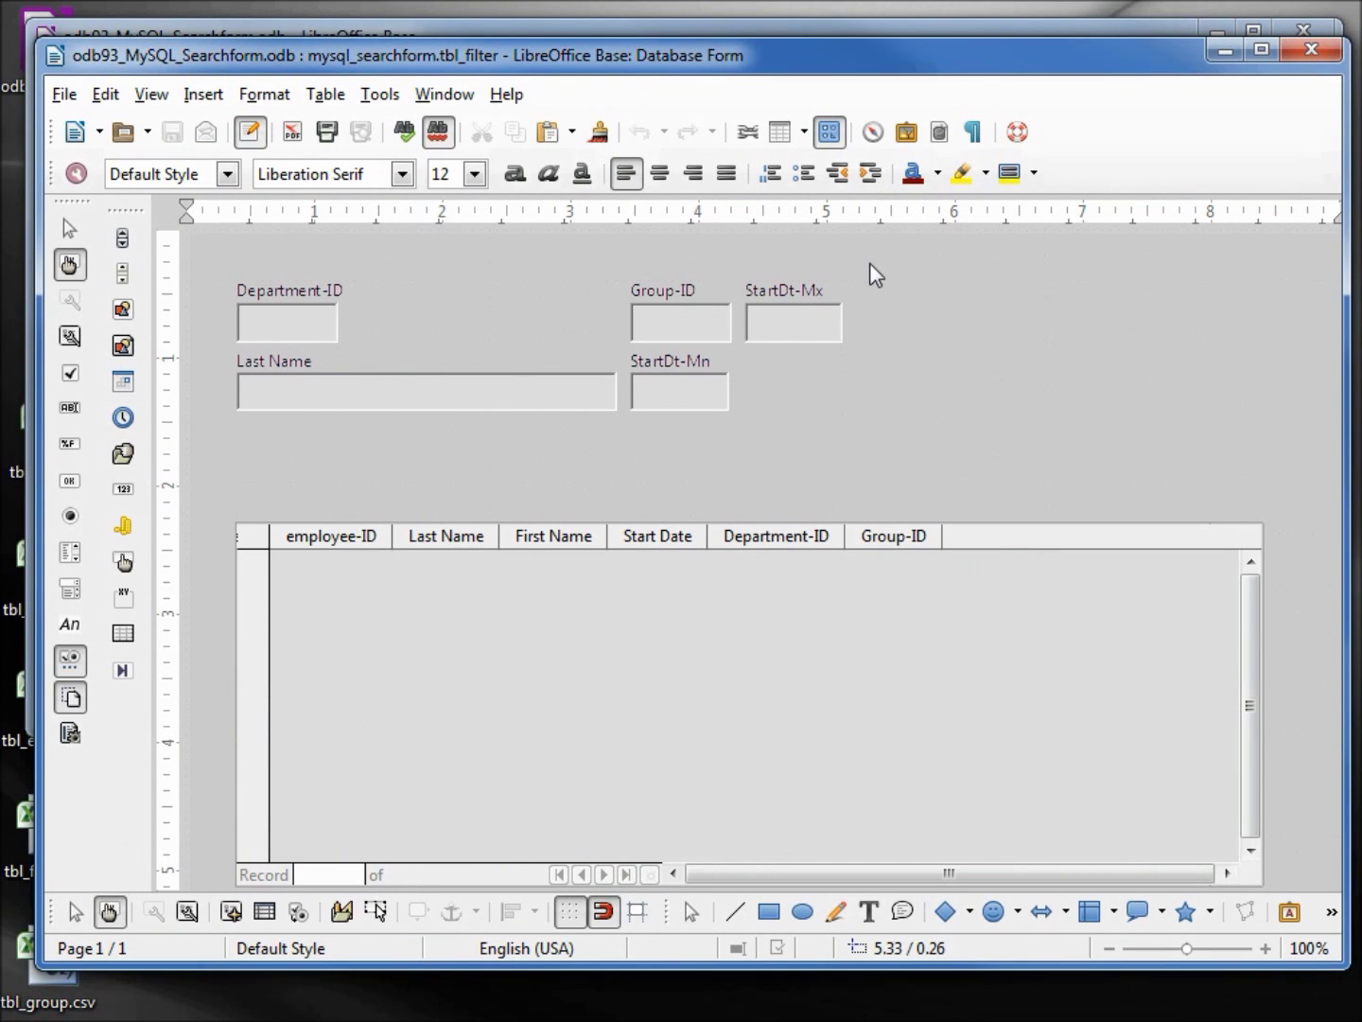
Move the search controls down and draw a new label above the Department-ID field
mouse_move(869, 262)
left_mouse_down()
mouse_move(608, 478)
mouse_move(276, 456)
mouse_move(213, 444)
mouse_move(201, 426)
left_mouse_up()
key("Down")
key("Down")
key("Down")
key("Down")
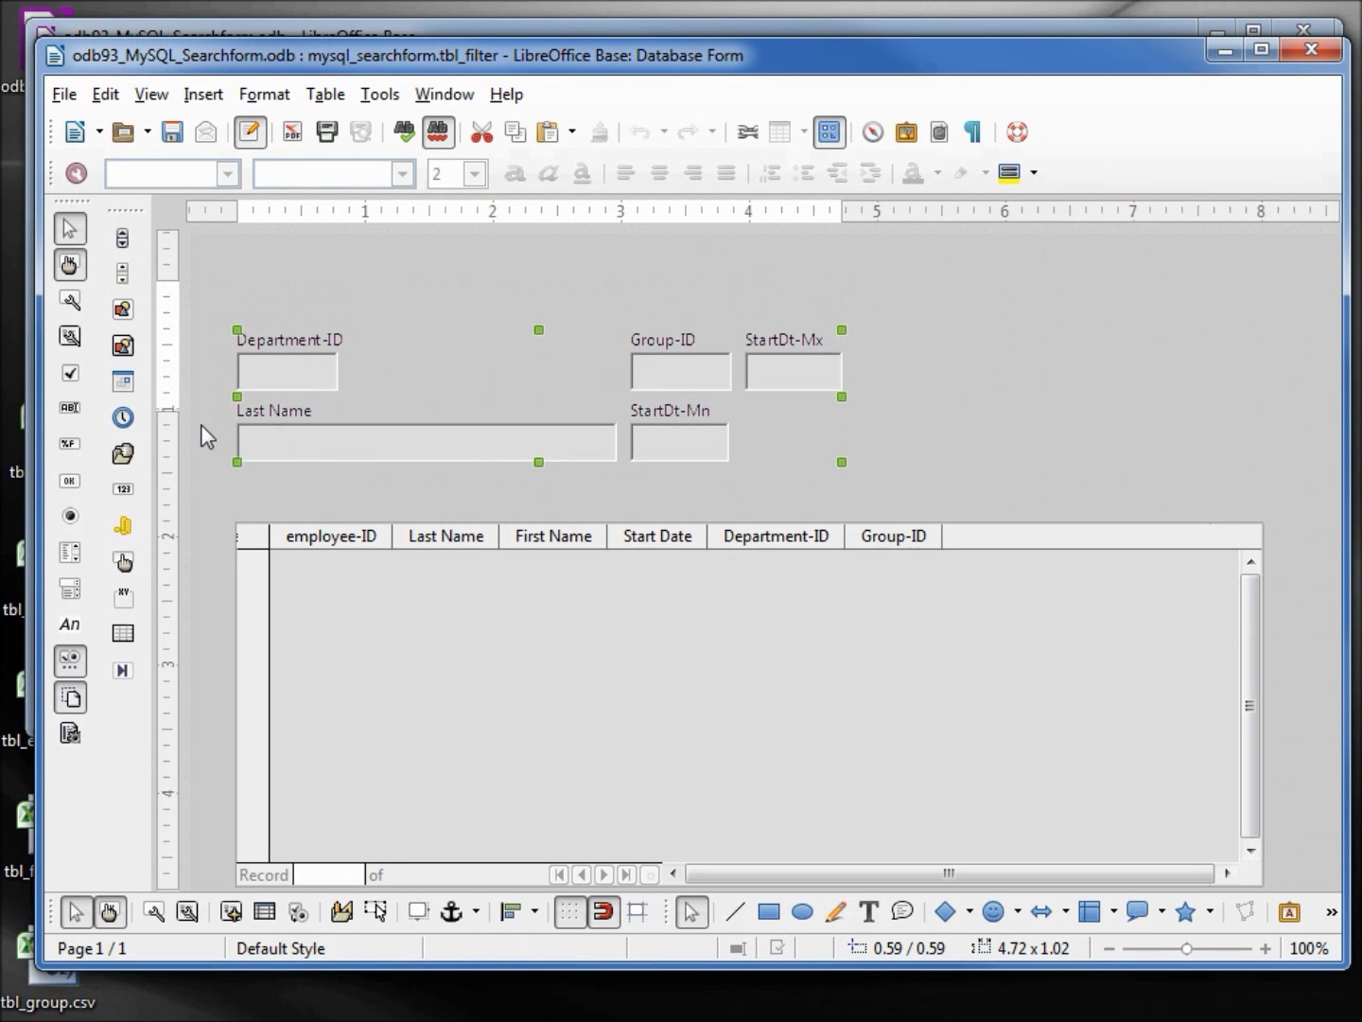
key("Down")
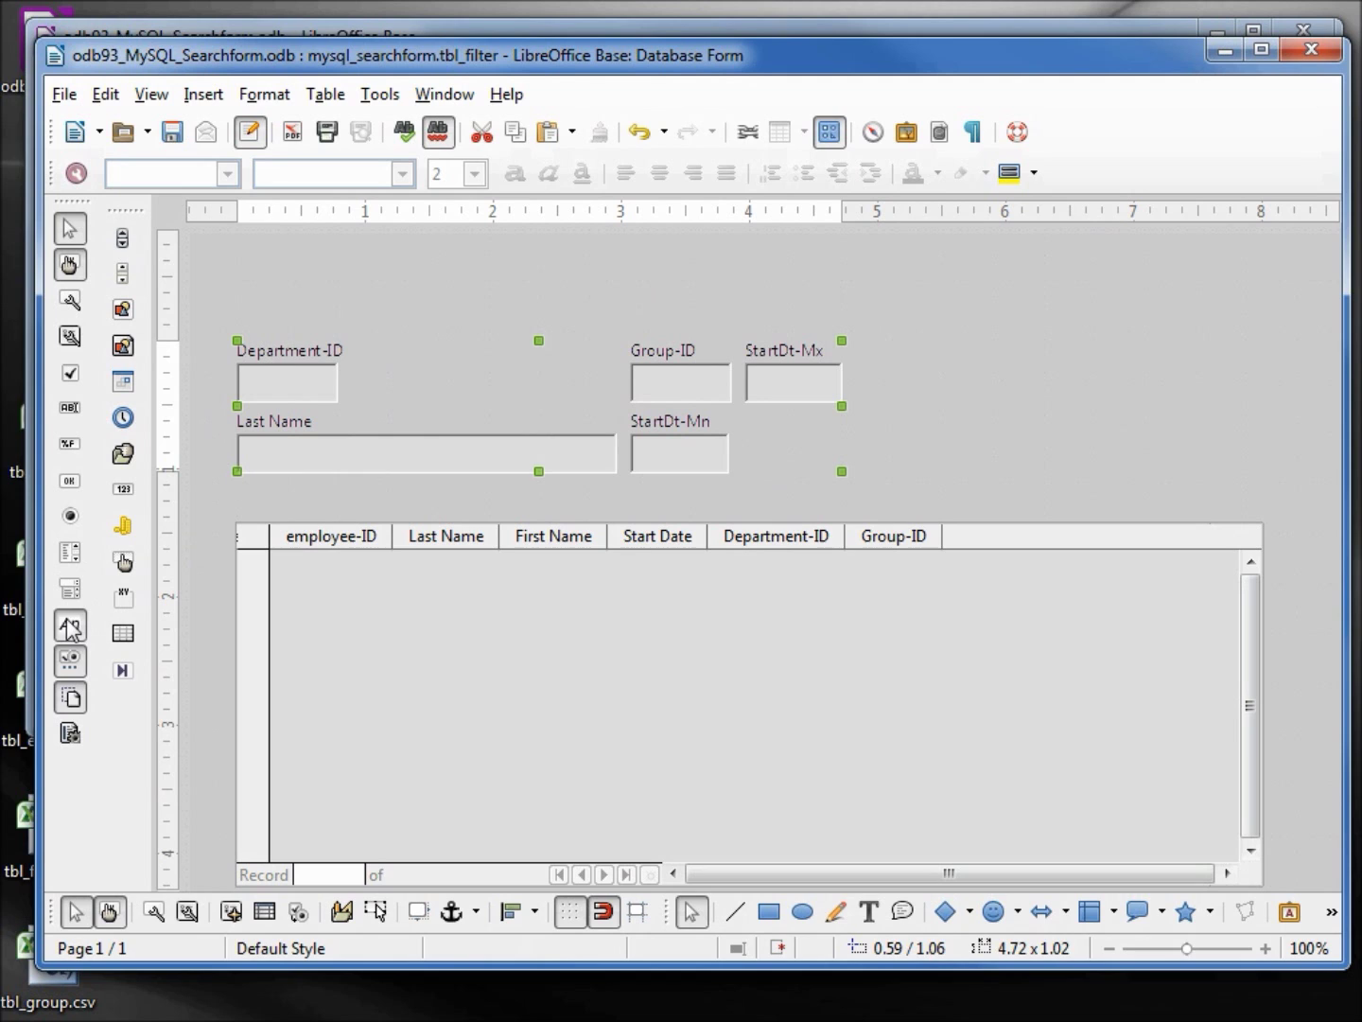
left_click(70, 626)
left_click_drag(277, 272, 667, 340)
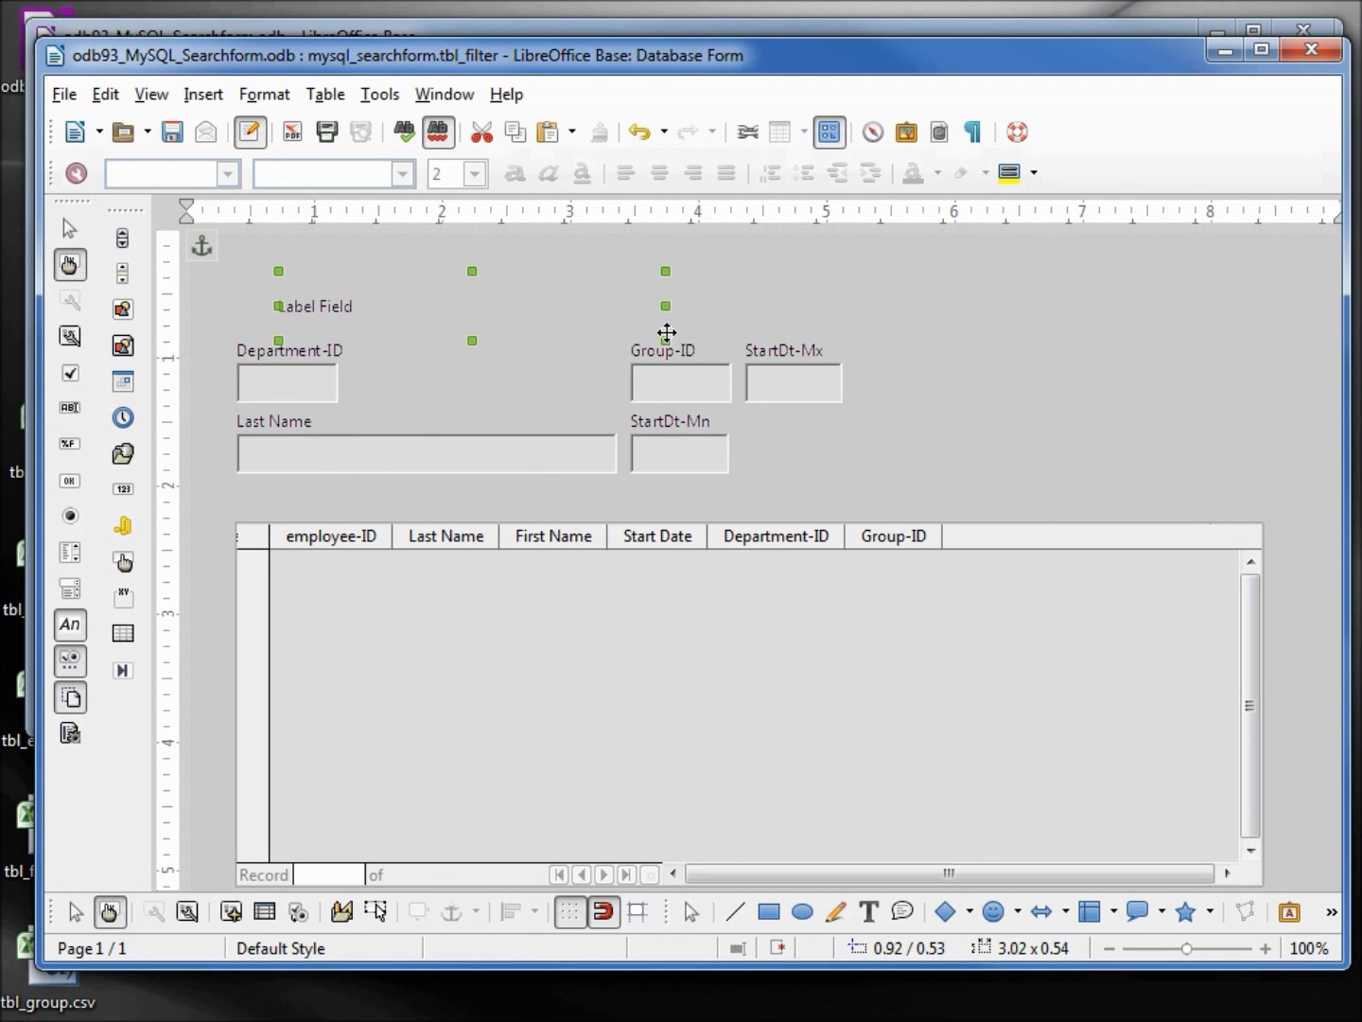
right_click(335, 306)
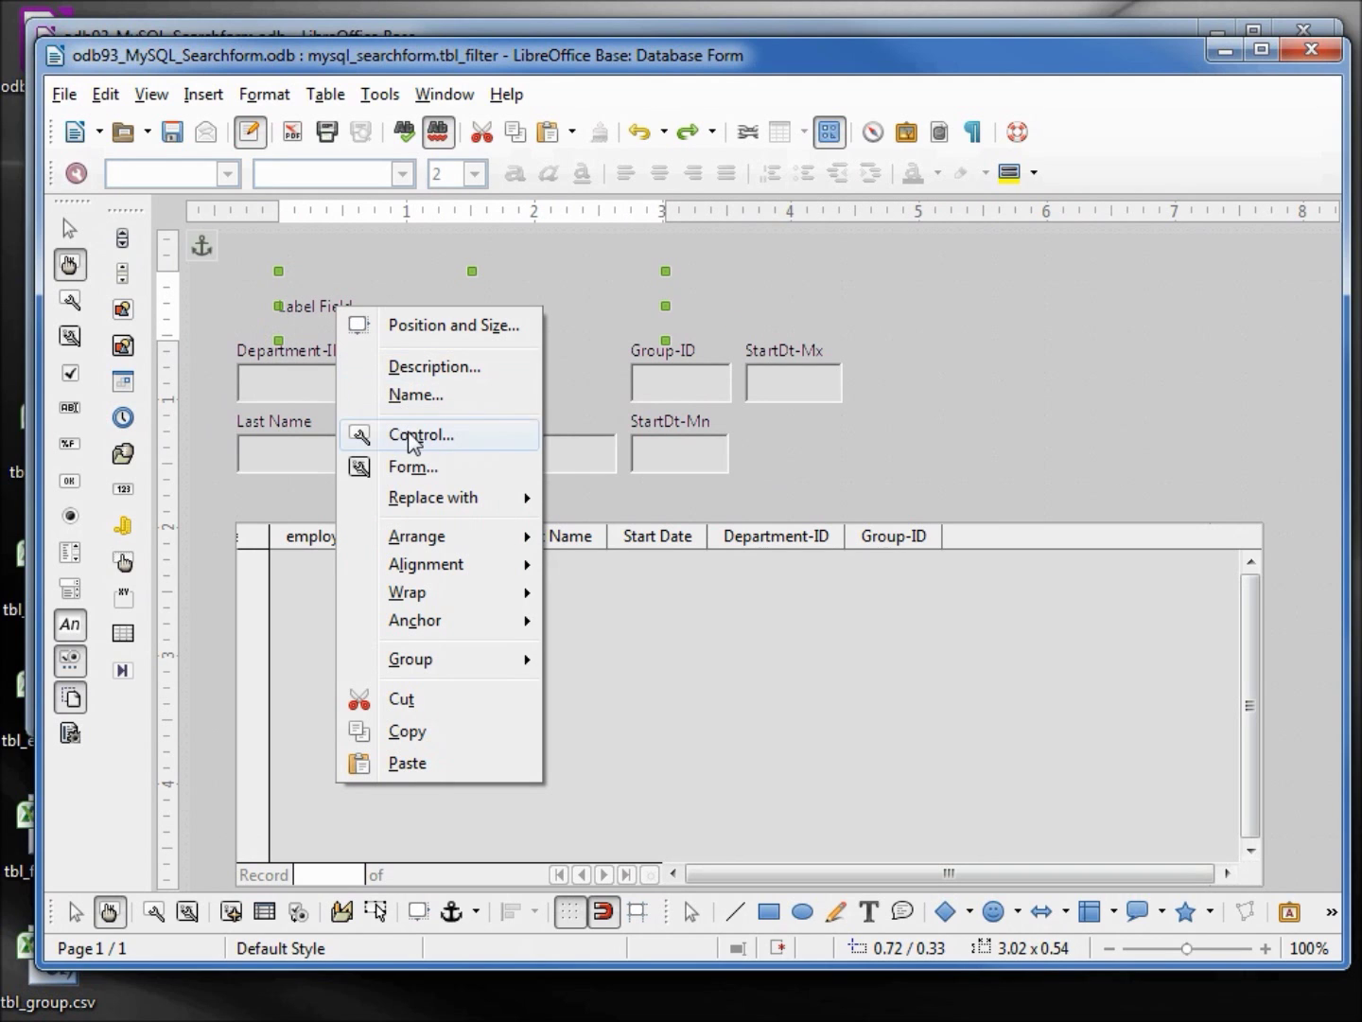
Change the new label's text to 'Employee Search Form'
left_click(378, 437)
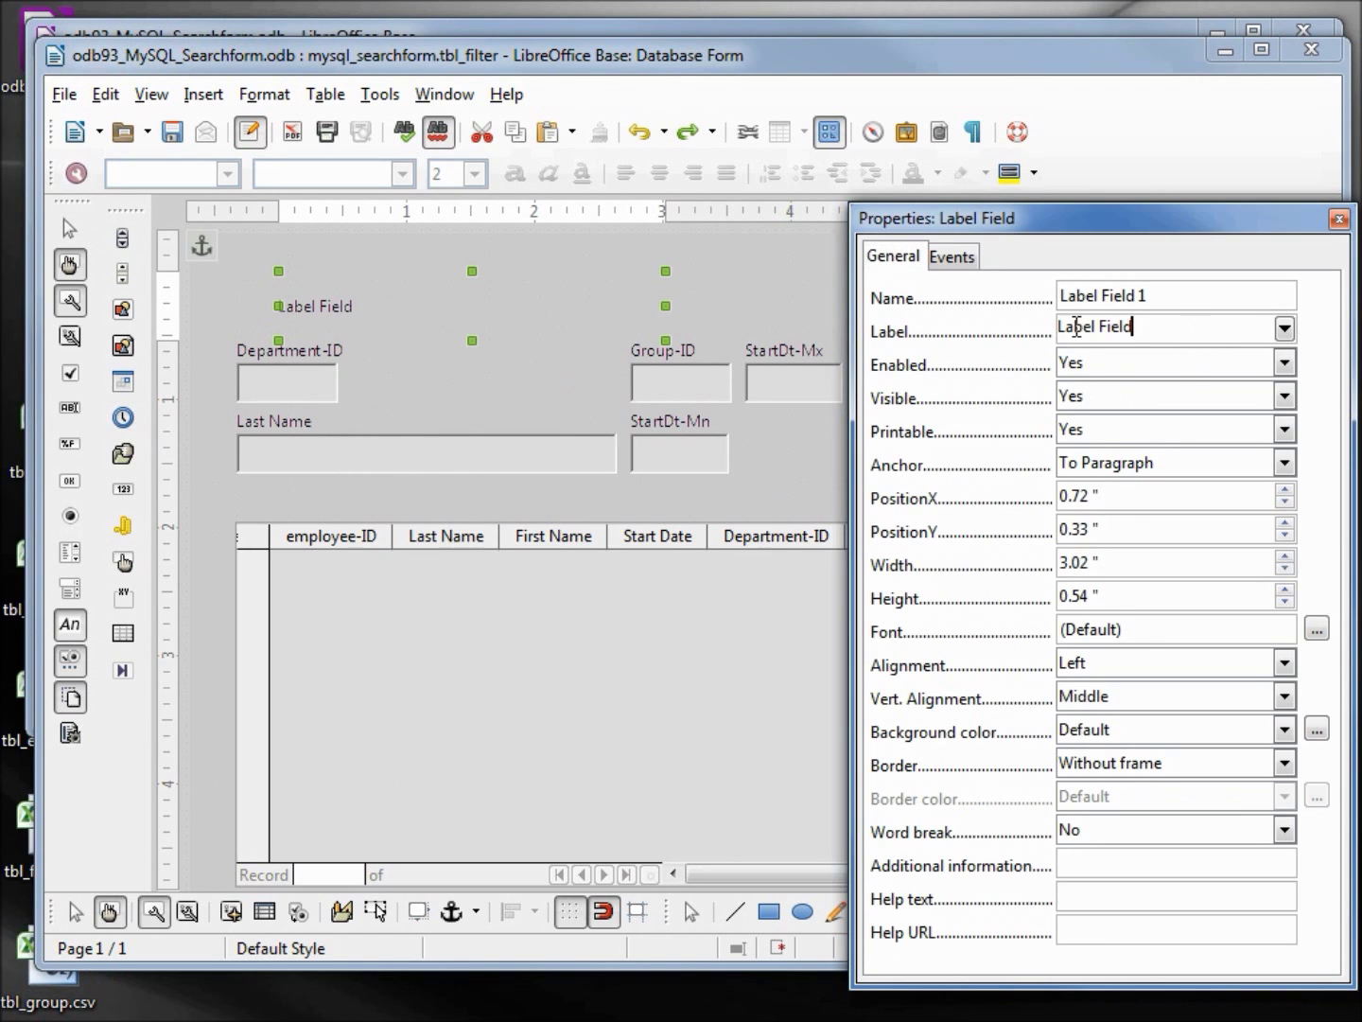
triple_click(1080, 326)
type("Employee Search Form")
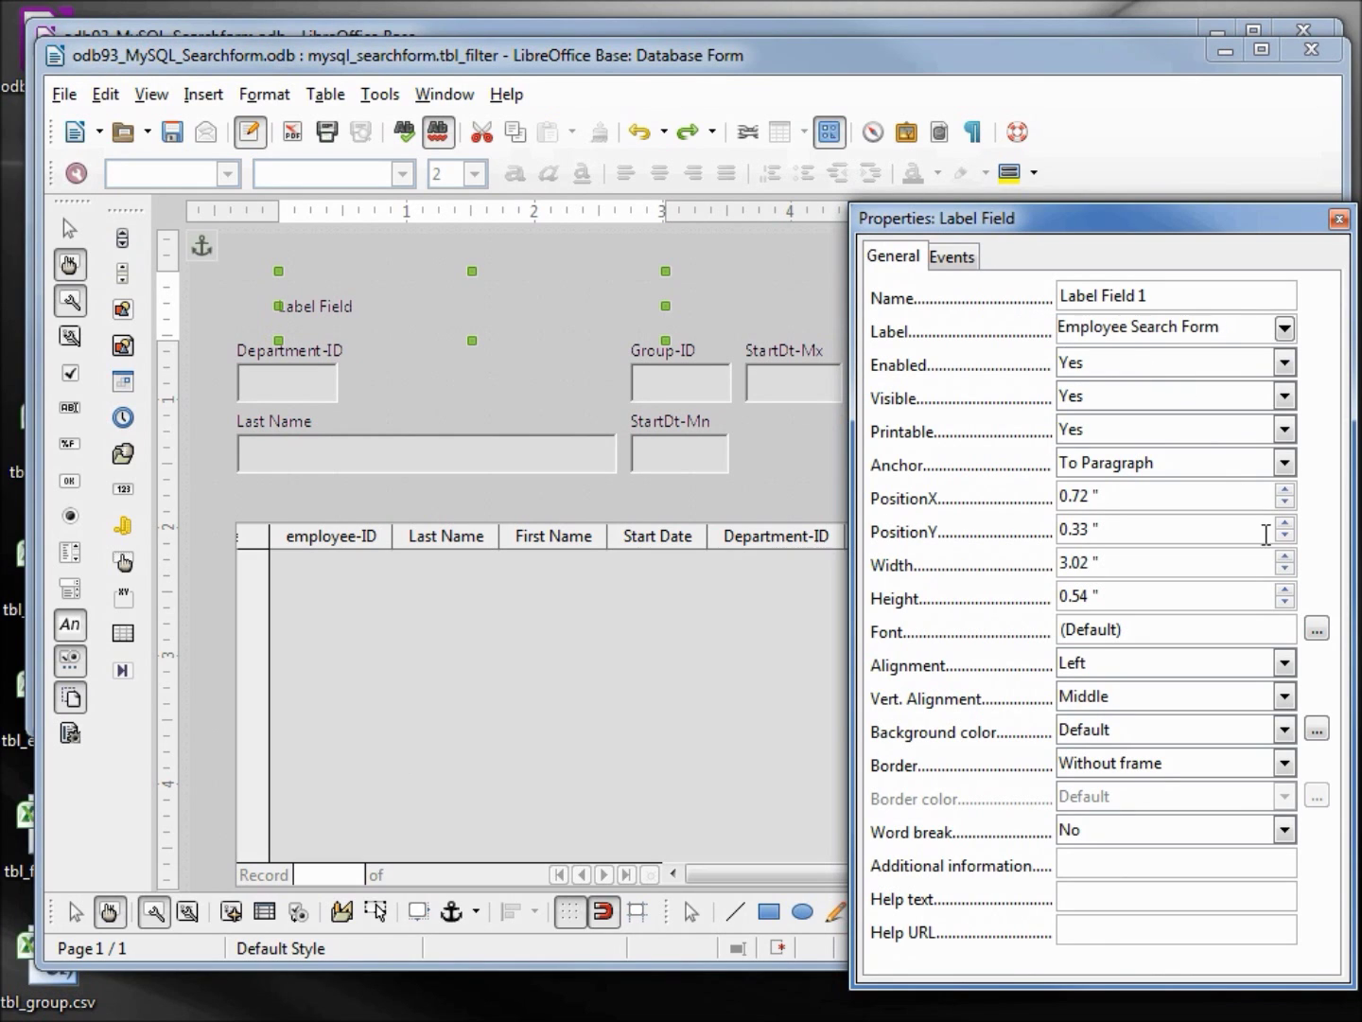
left_click(1317, 630)
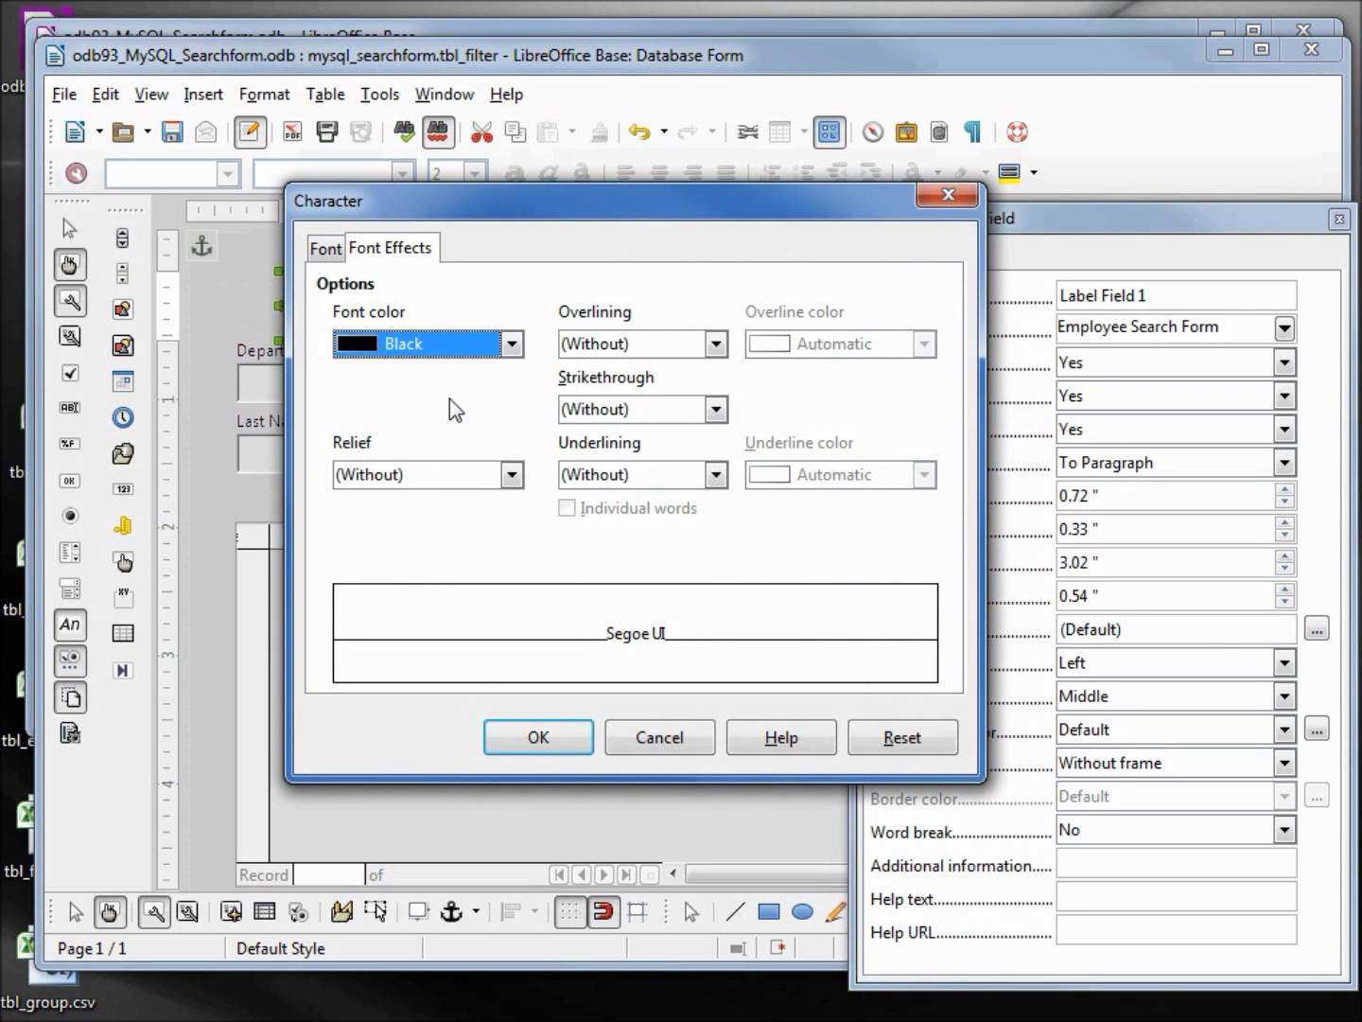
Format the title with a single underline in Georgia, Bold, size 20
left_click(716, 474)
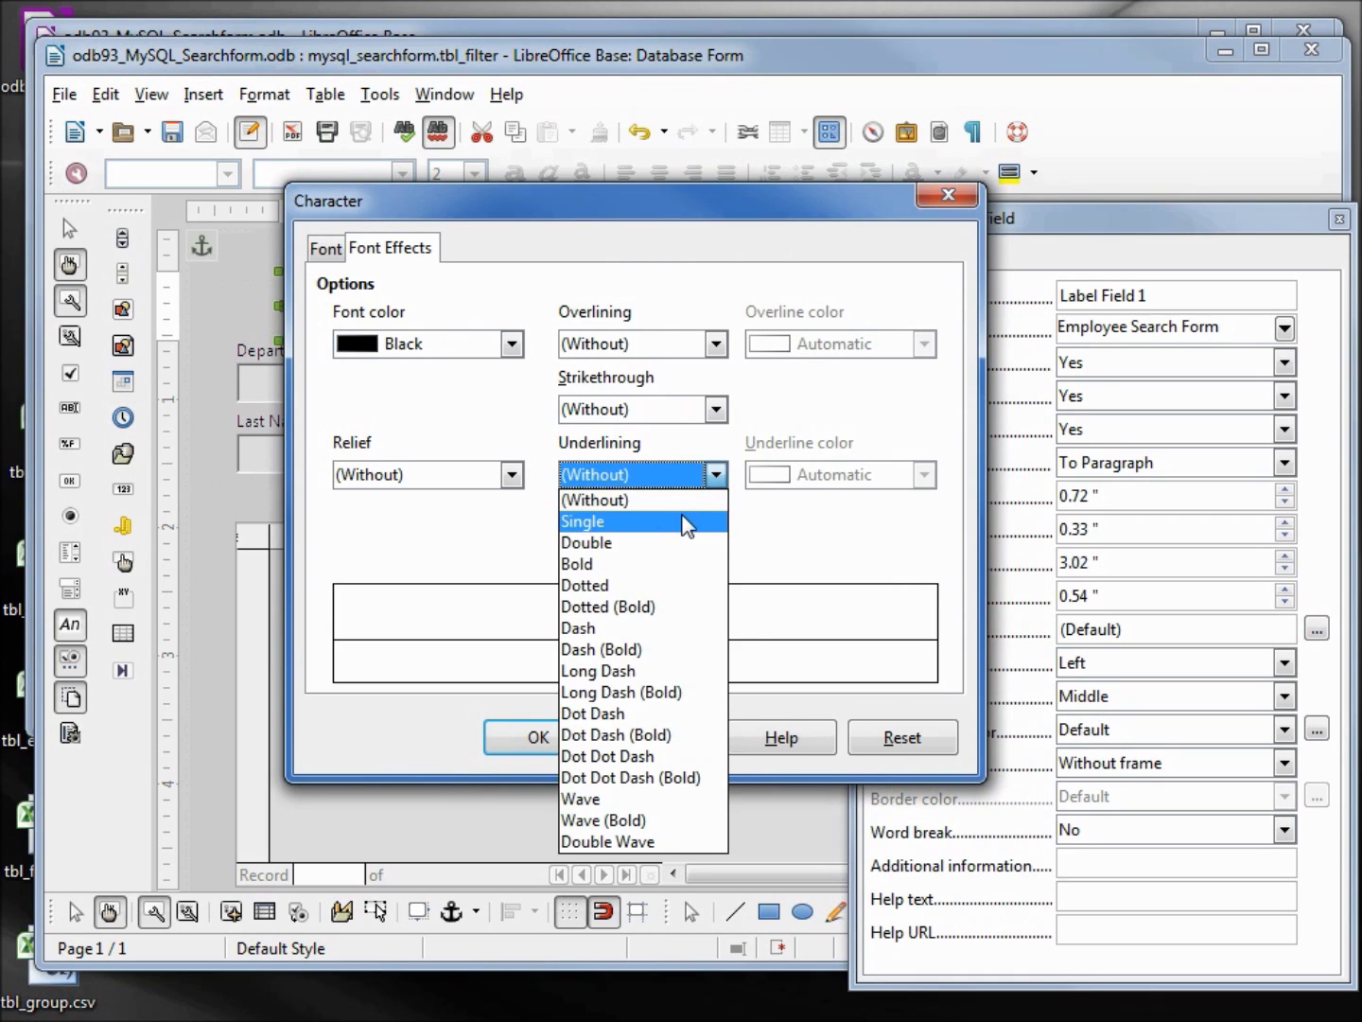
left_click(686, 523)
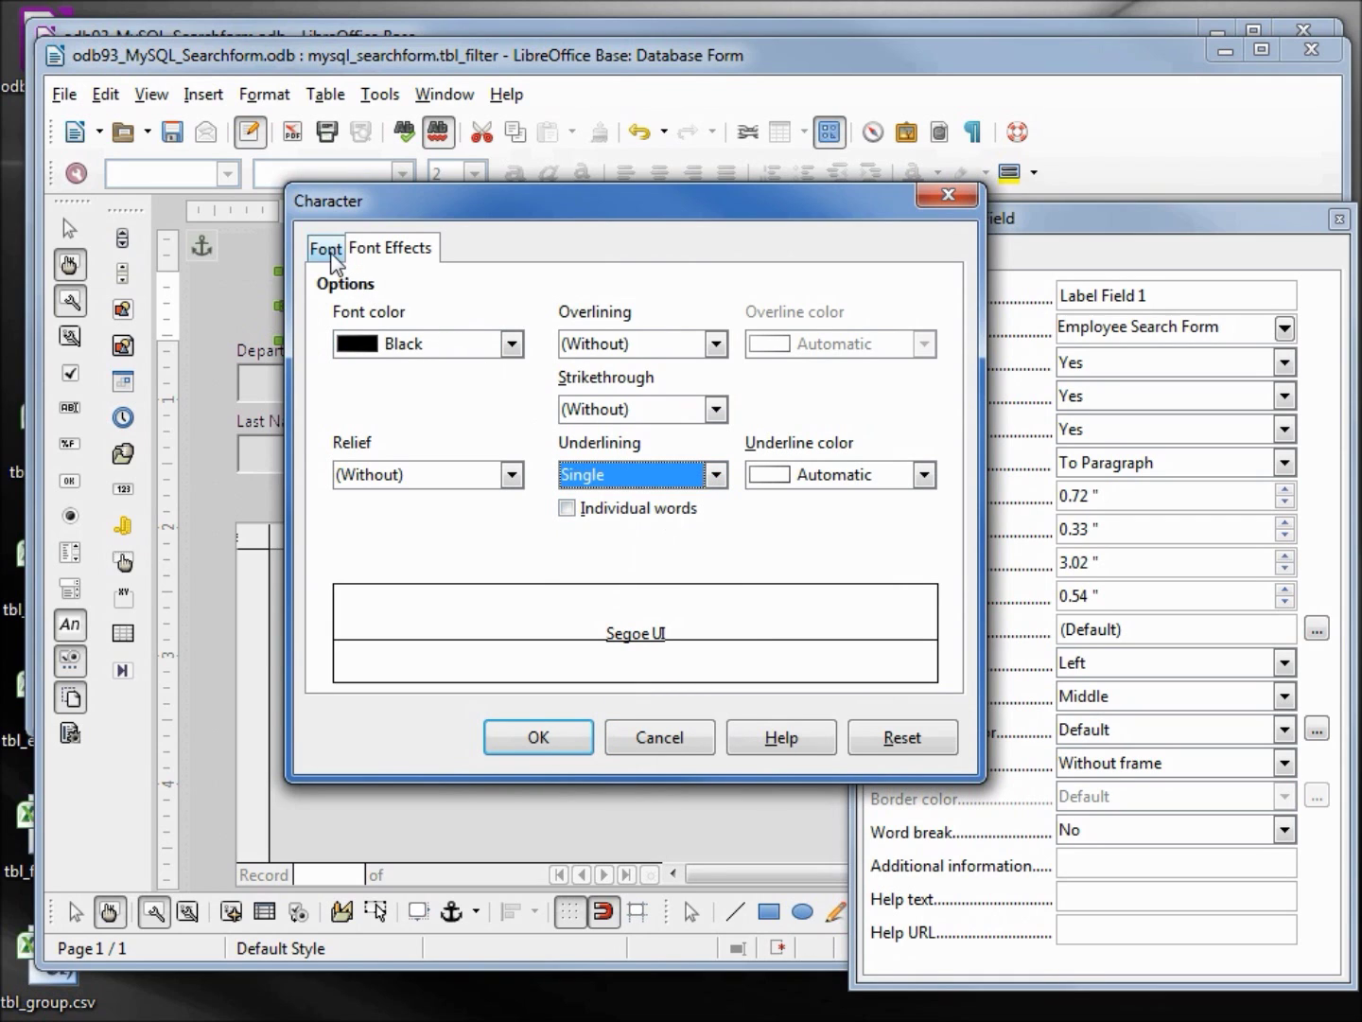
left_click(324, 248)
left_click(412, 323)
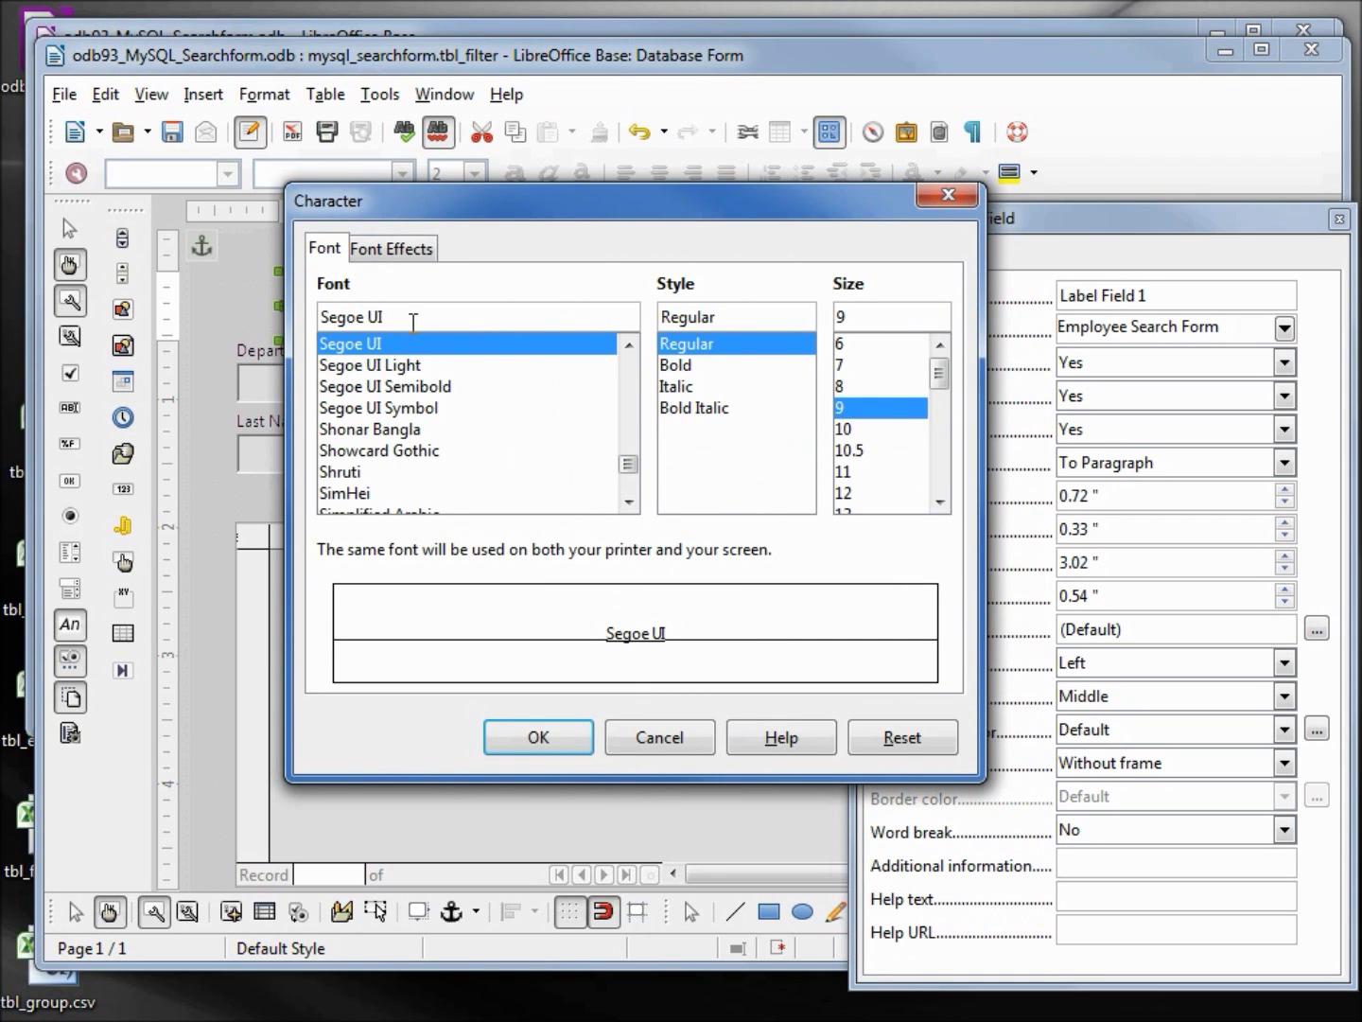
triple_click(413, 323)
type("Georgia")
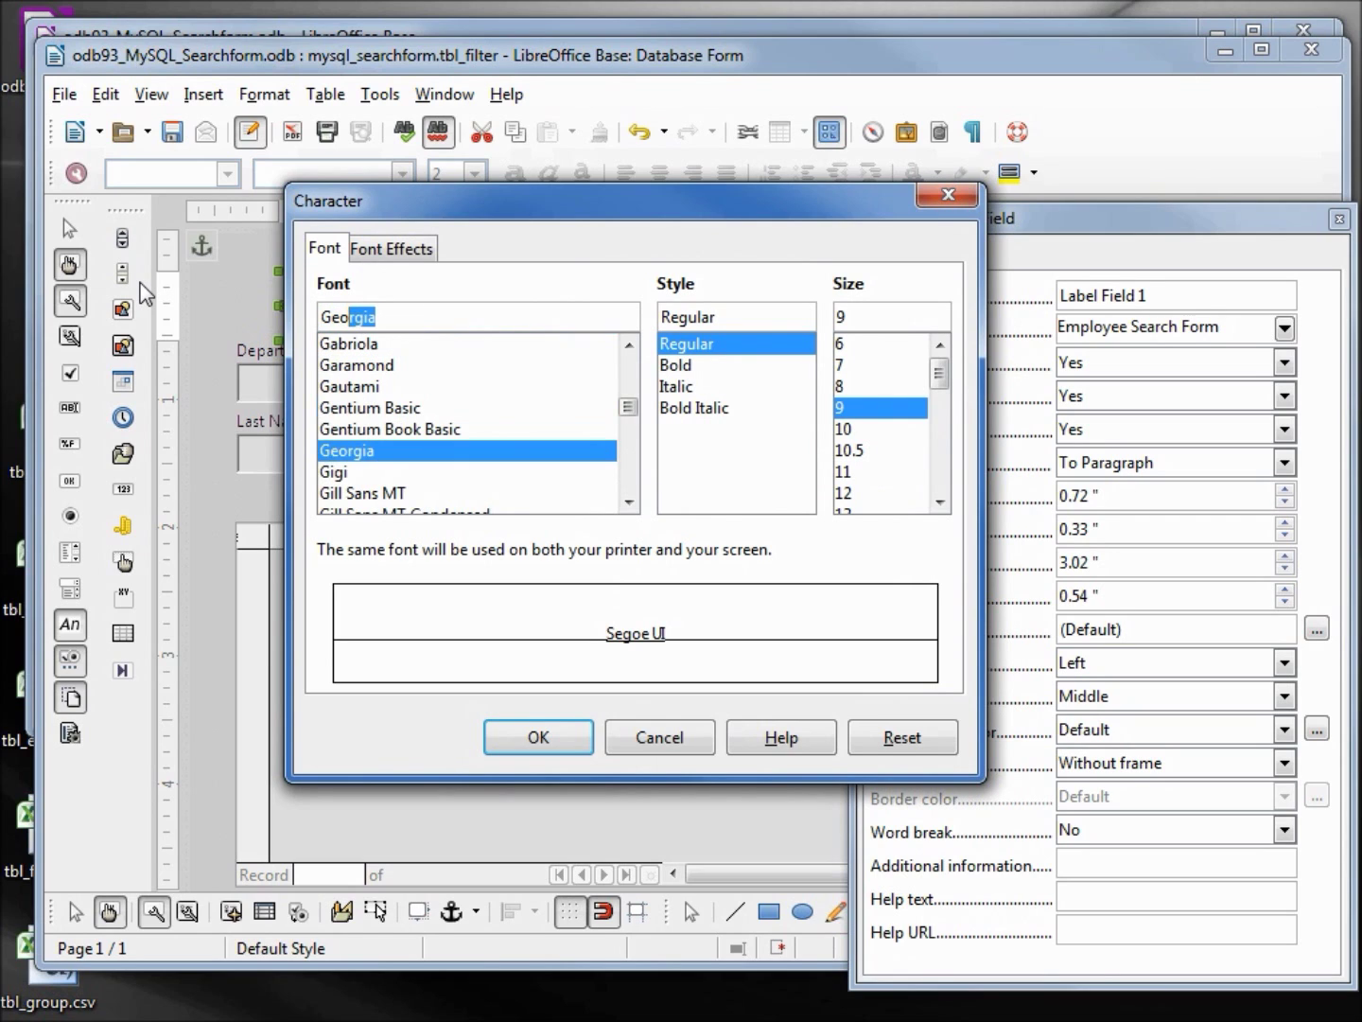
key("Tab")
type("b")
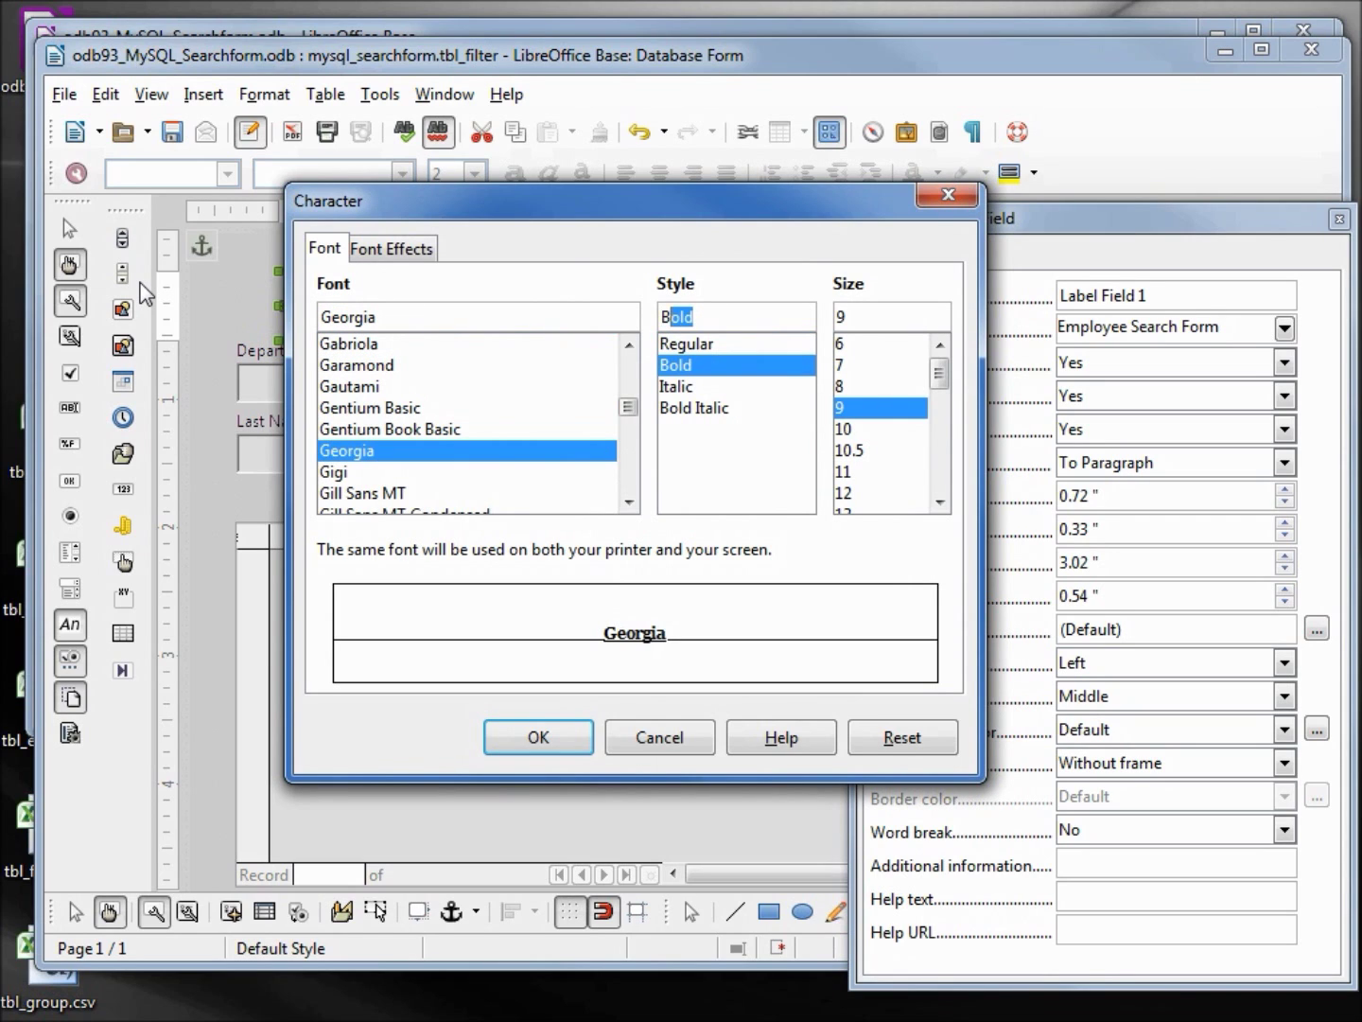
key("Tab")
type("20")
key("Tab")
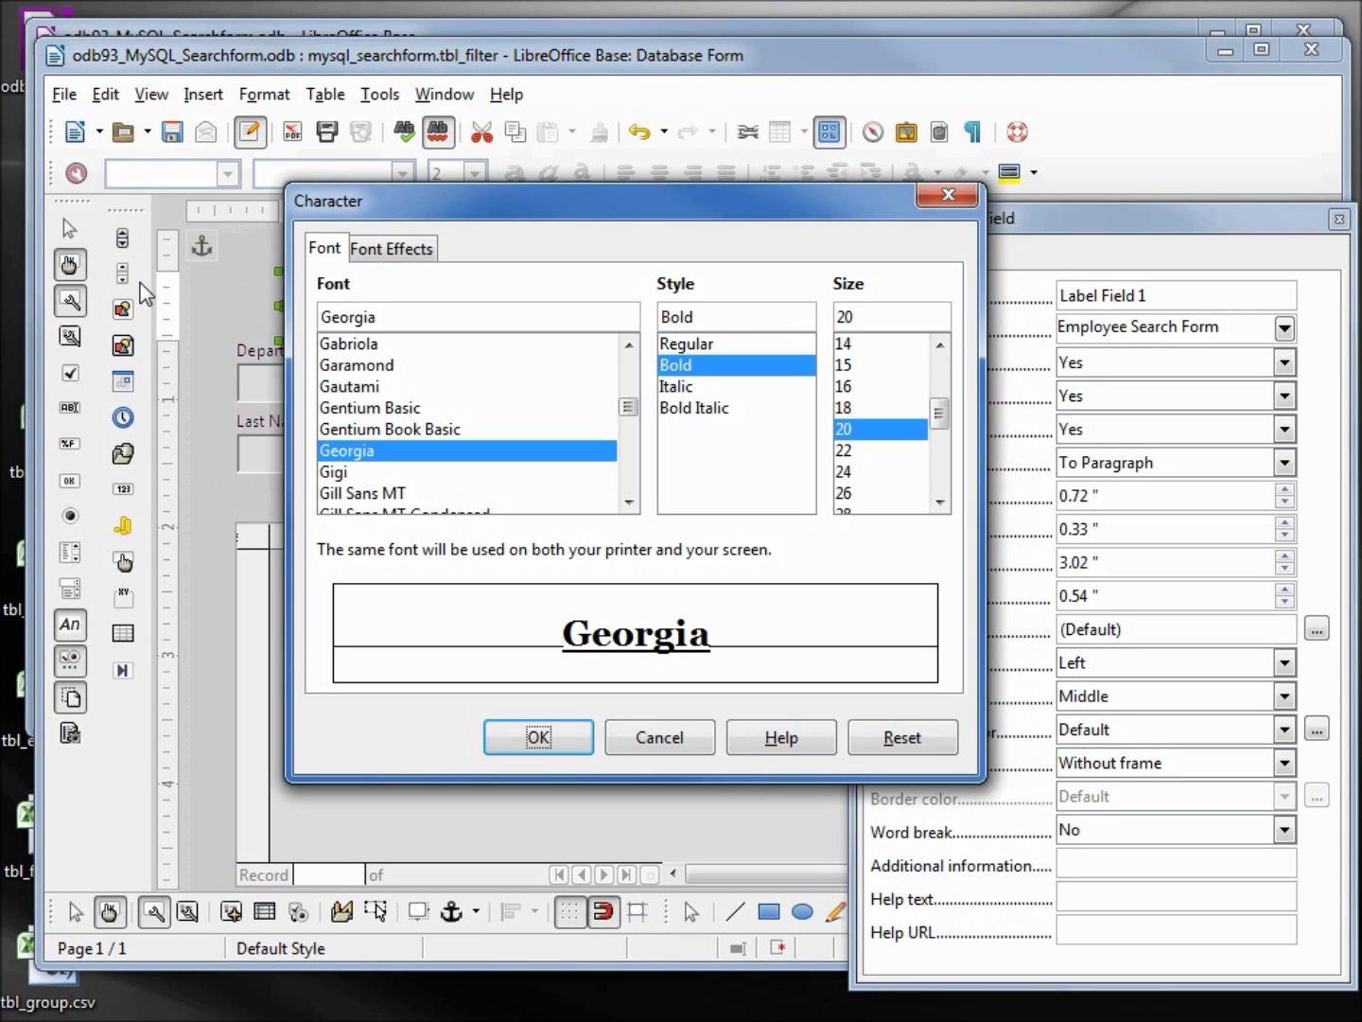
Widen the title label to show the full 'Employee Search Form' and move it near the top
left_click(498, 736)
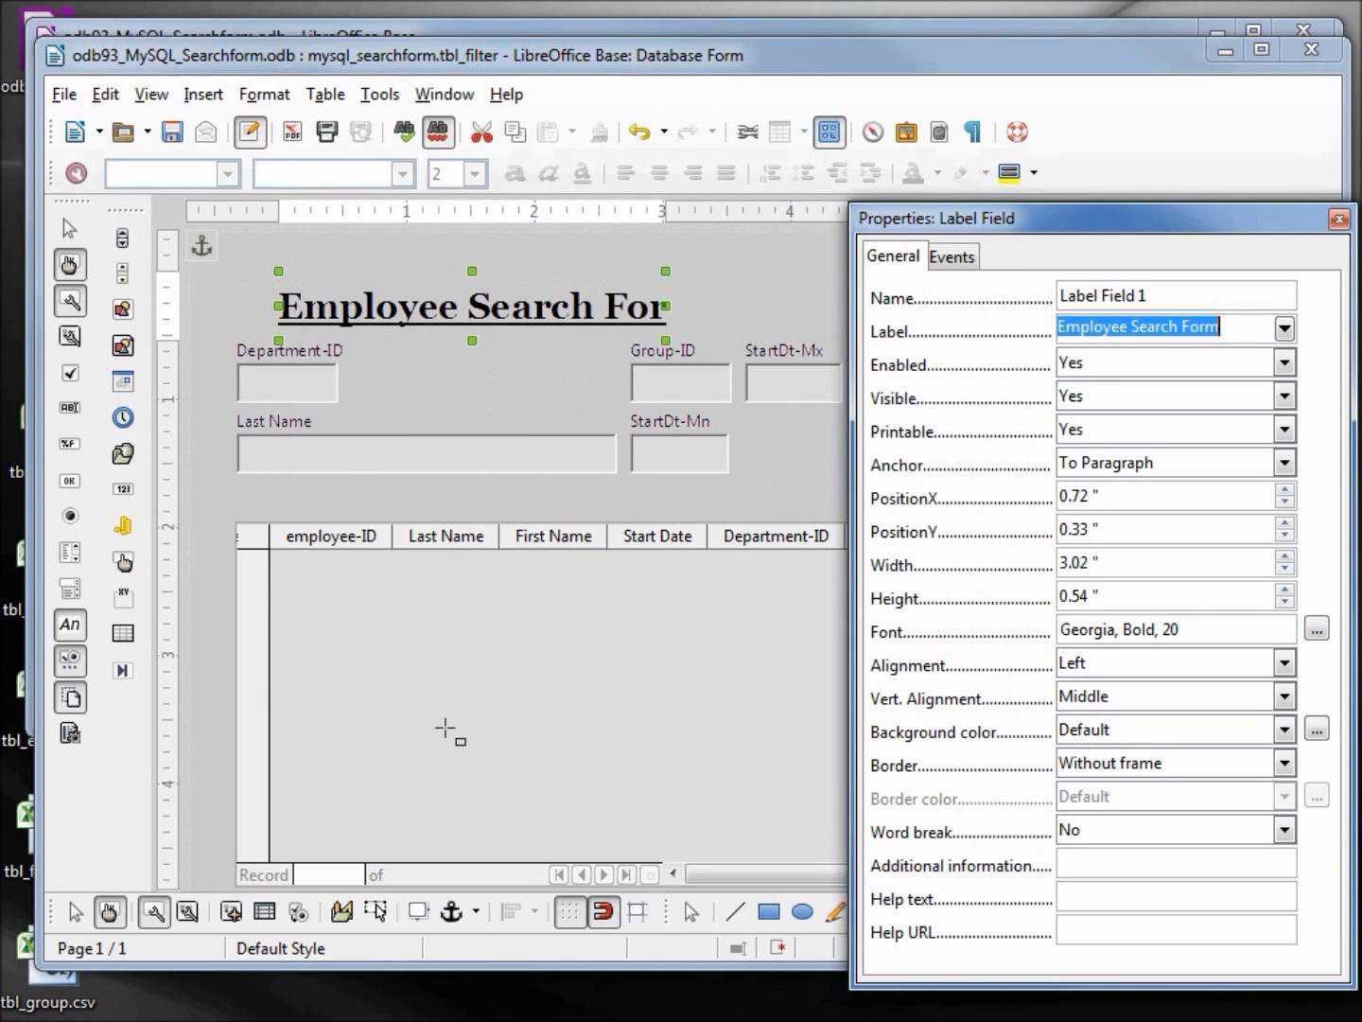
left_click(675, 306)
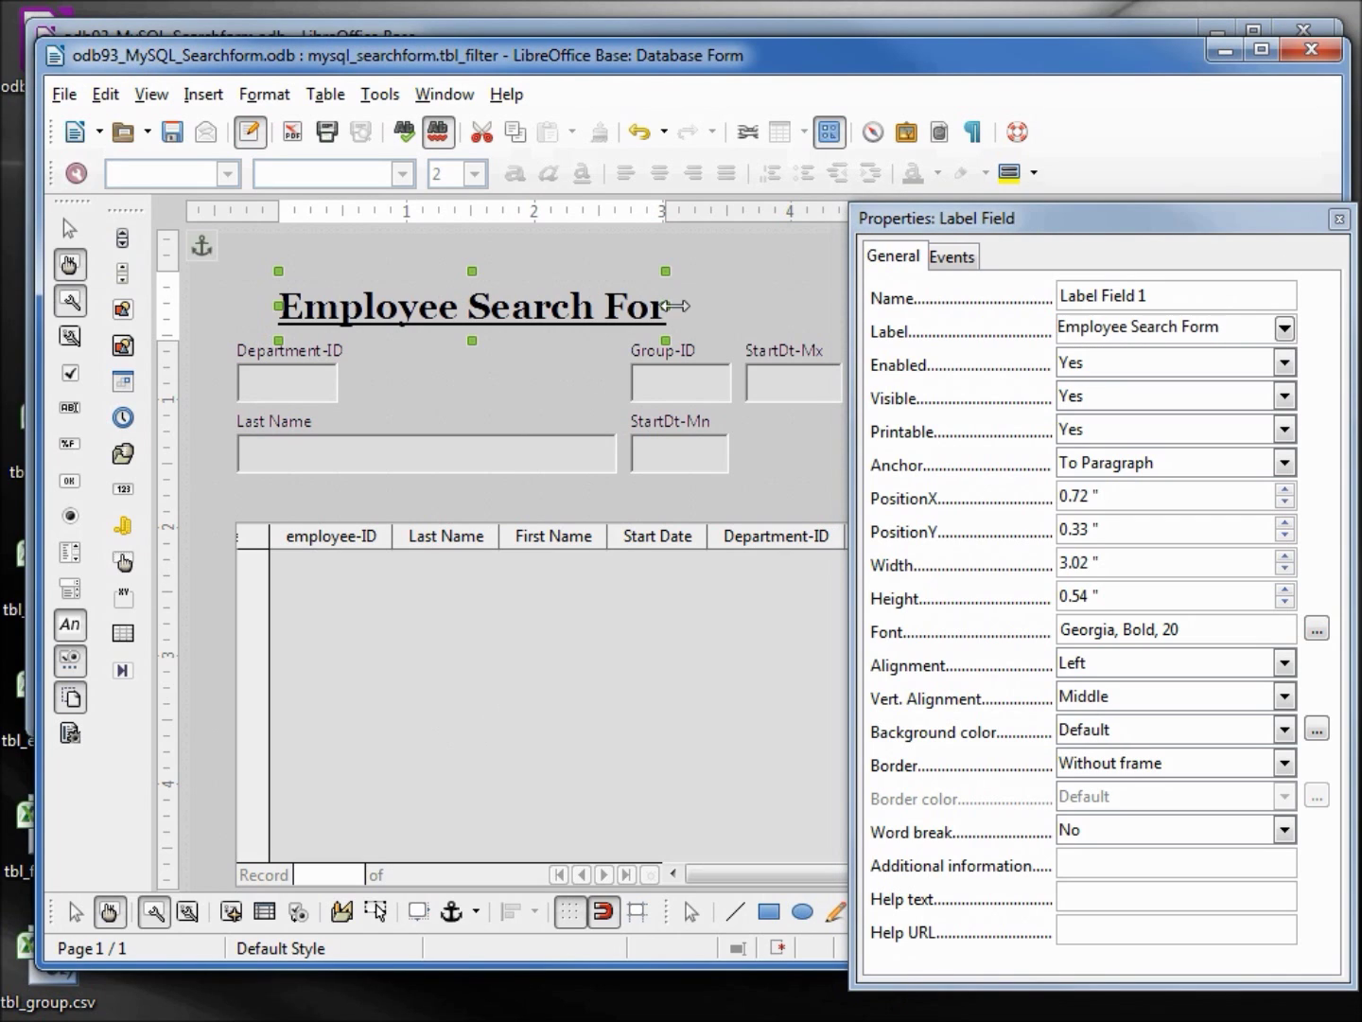
left_click_drag(674, 306, 750, 305)
left_click_drag(519, 304, 512, 271)
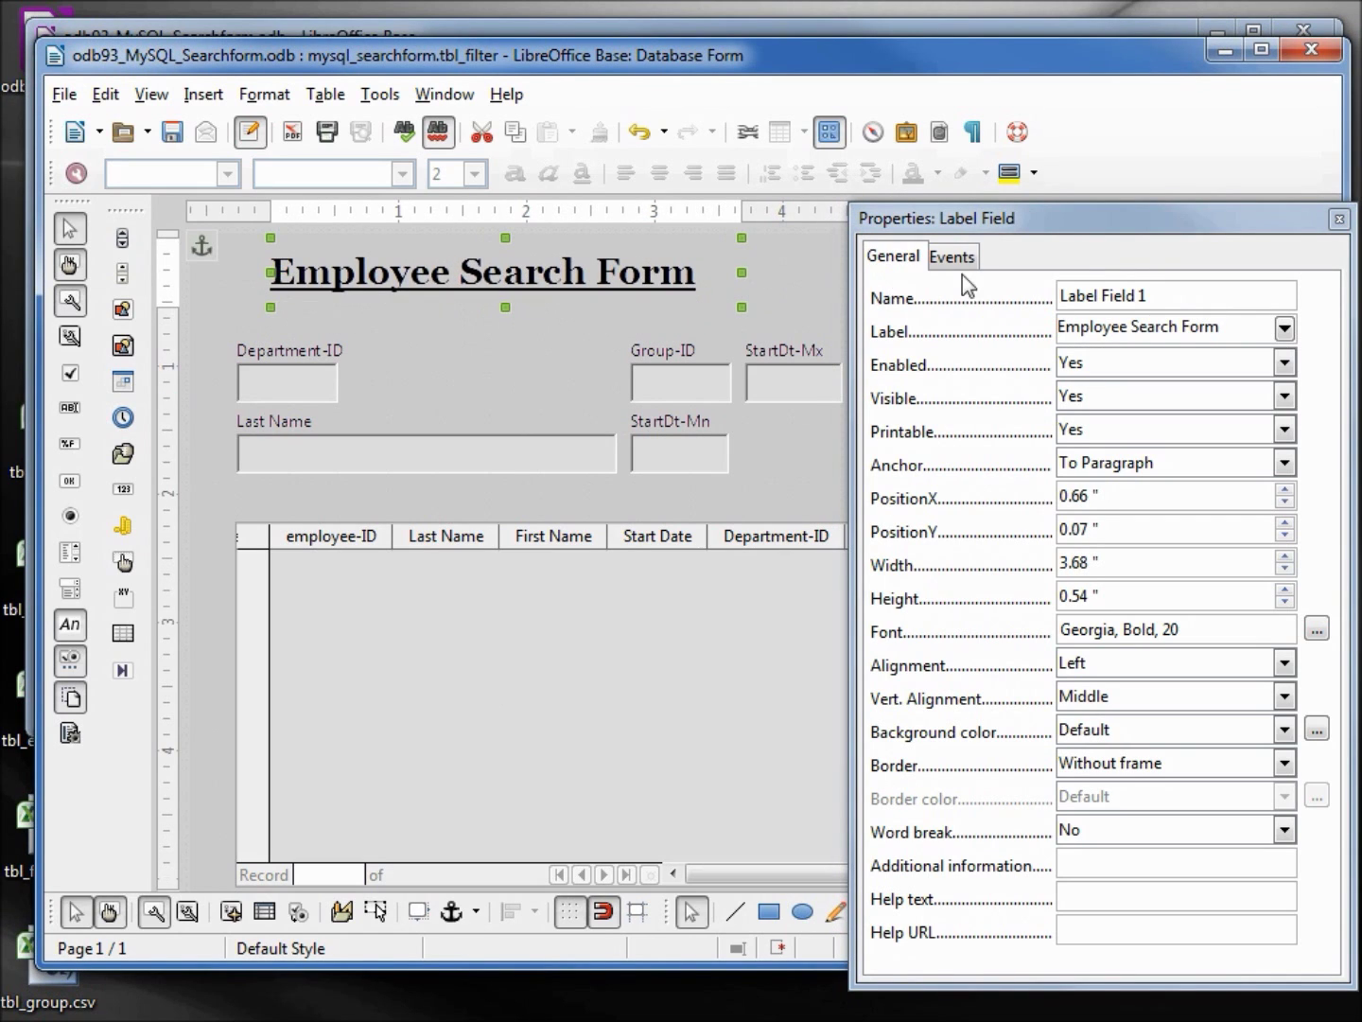
left_click(1338, 218)
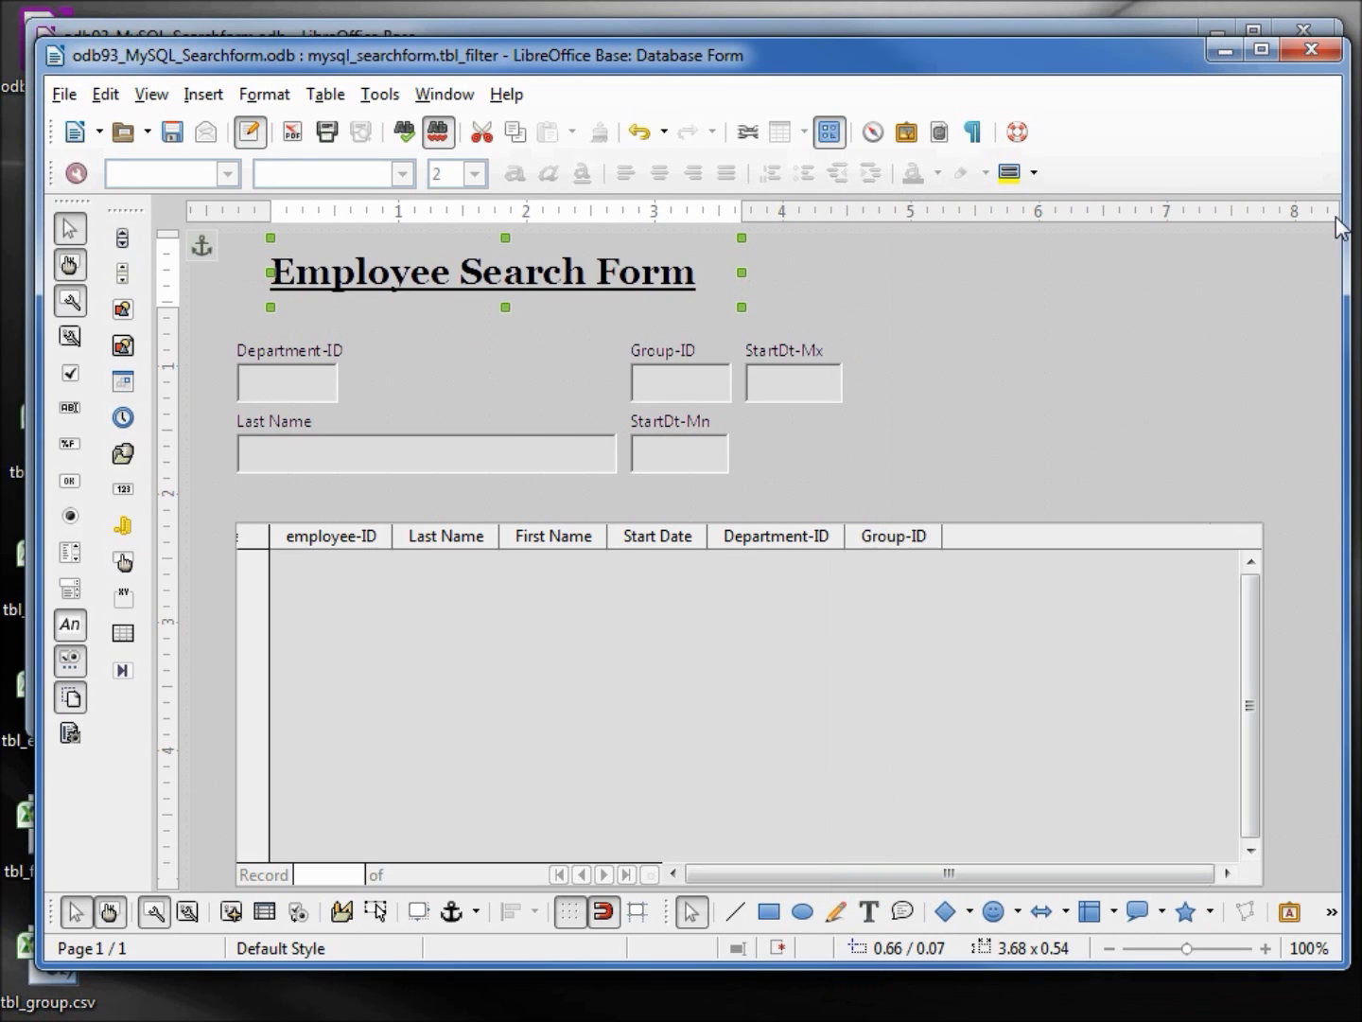
Bottom-align StartDt-Mx with StartDt-Mn and widen both date fields
left_click(665, 455)
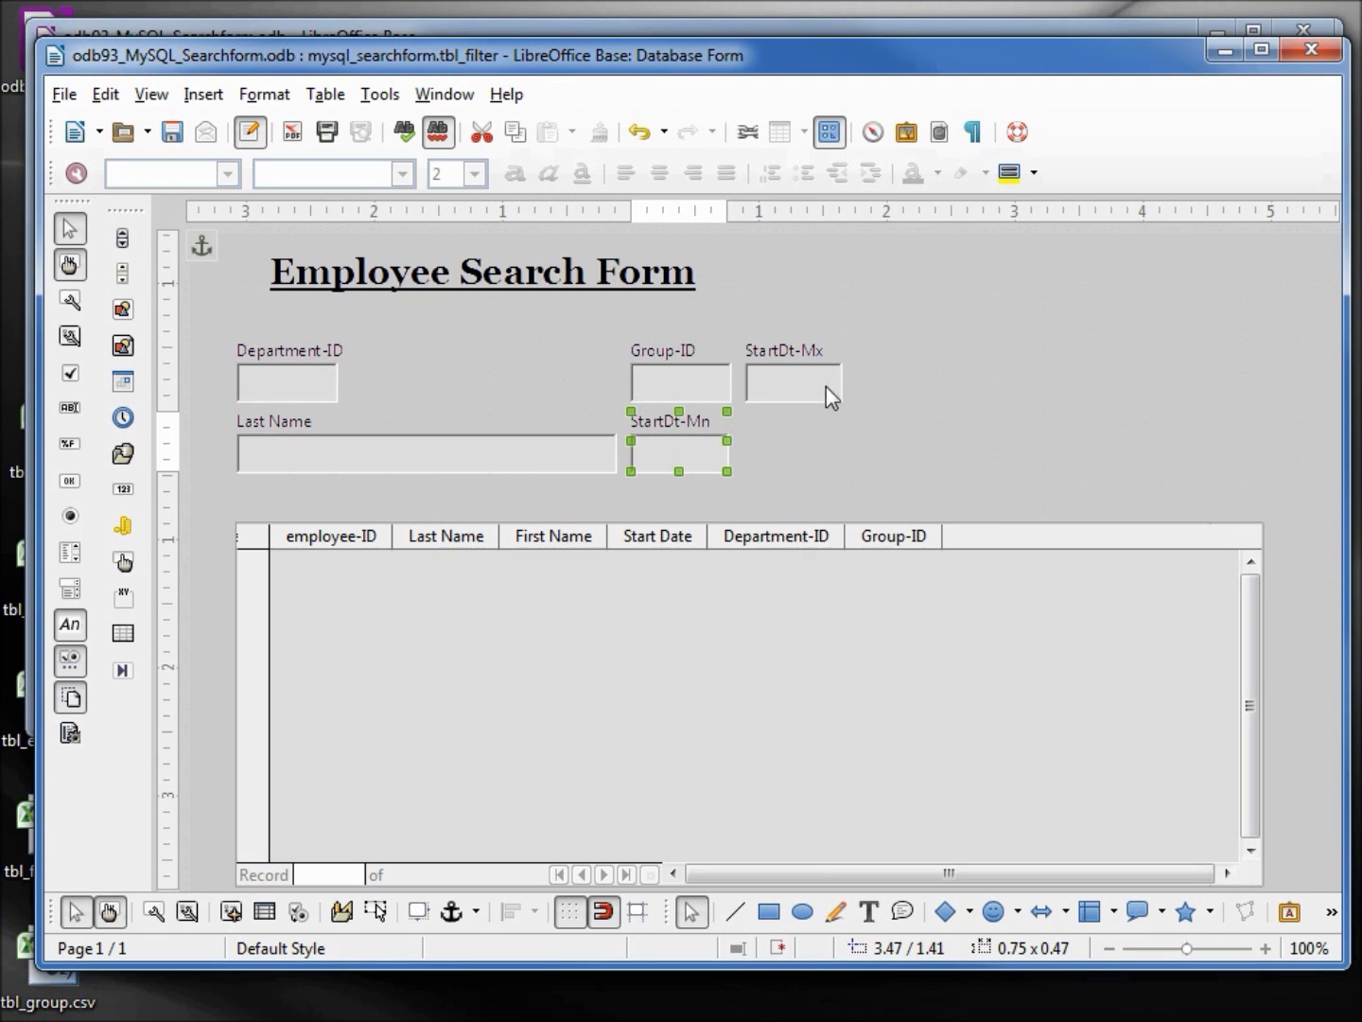
left_click(802, 372, "shift")
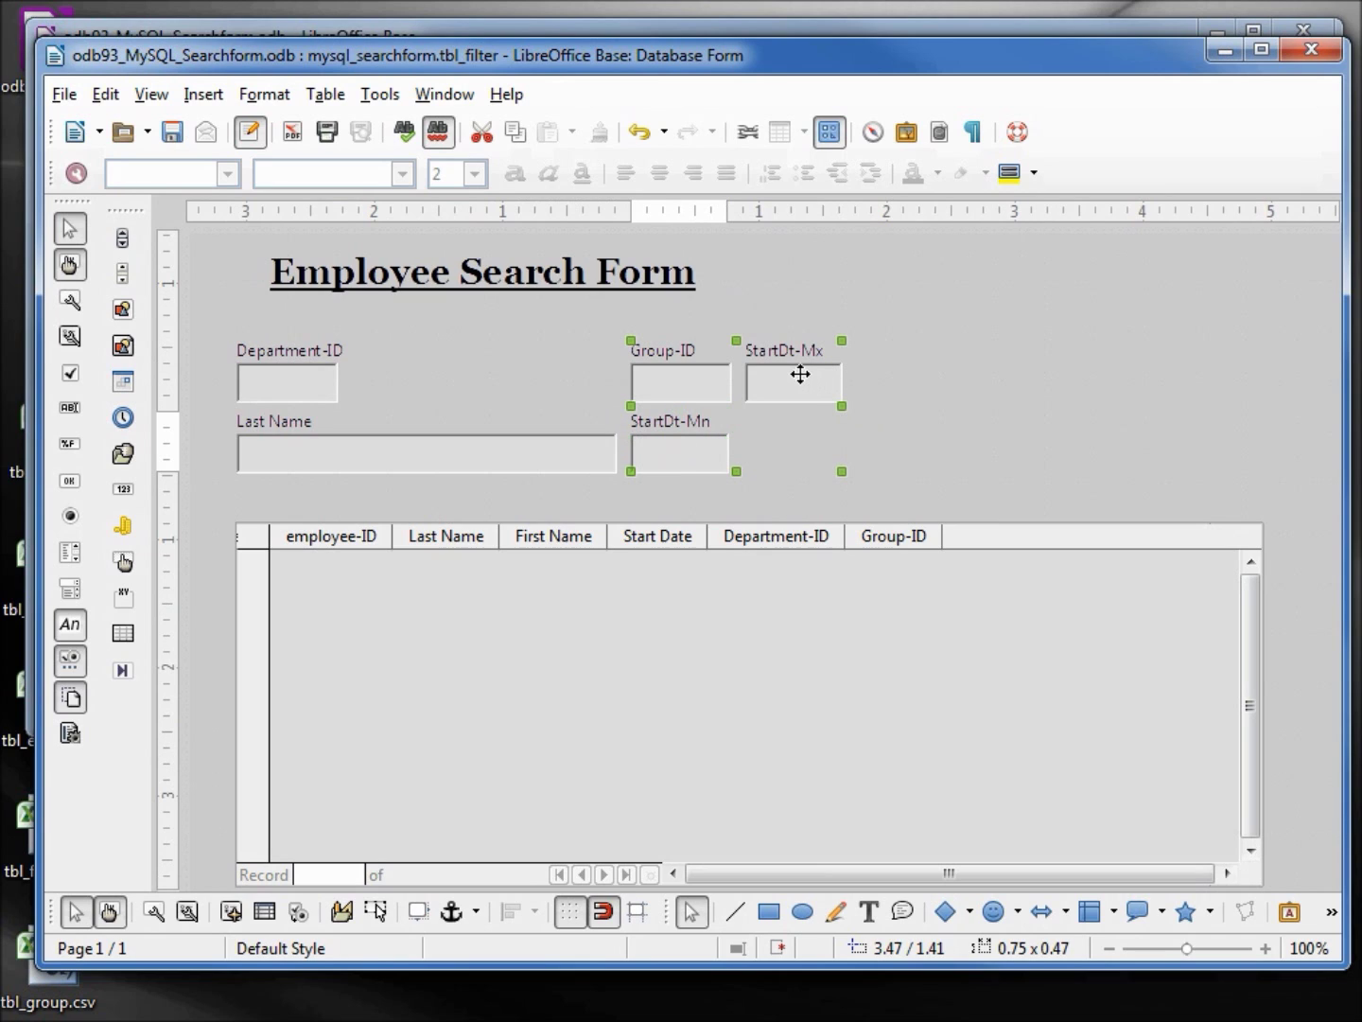
right_click(801, 376)
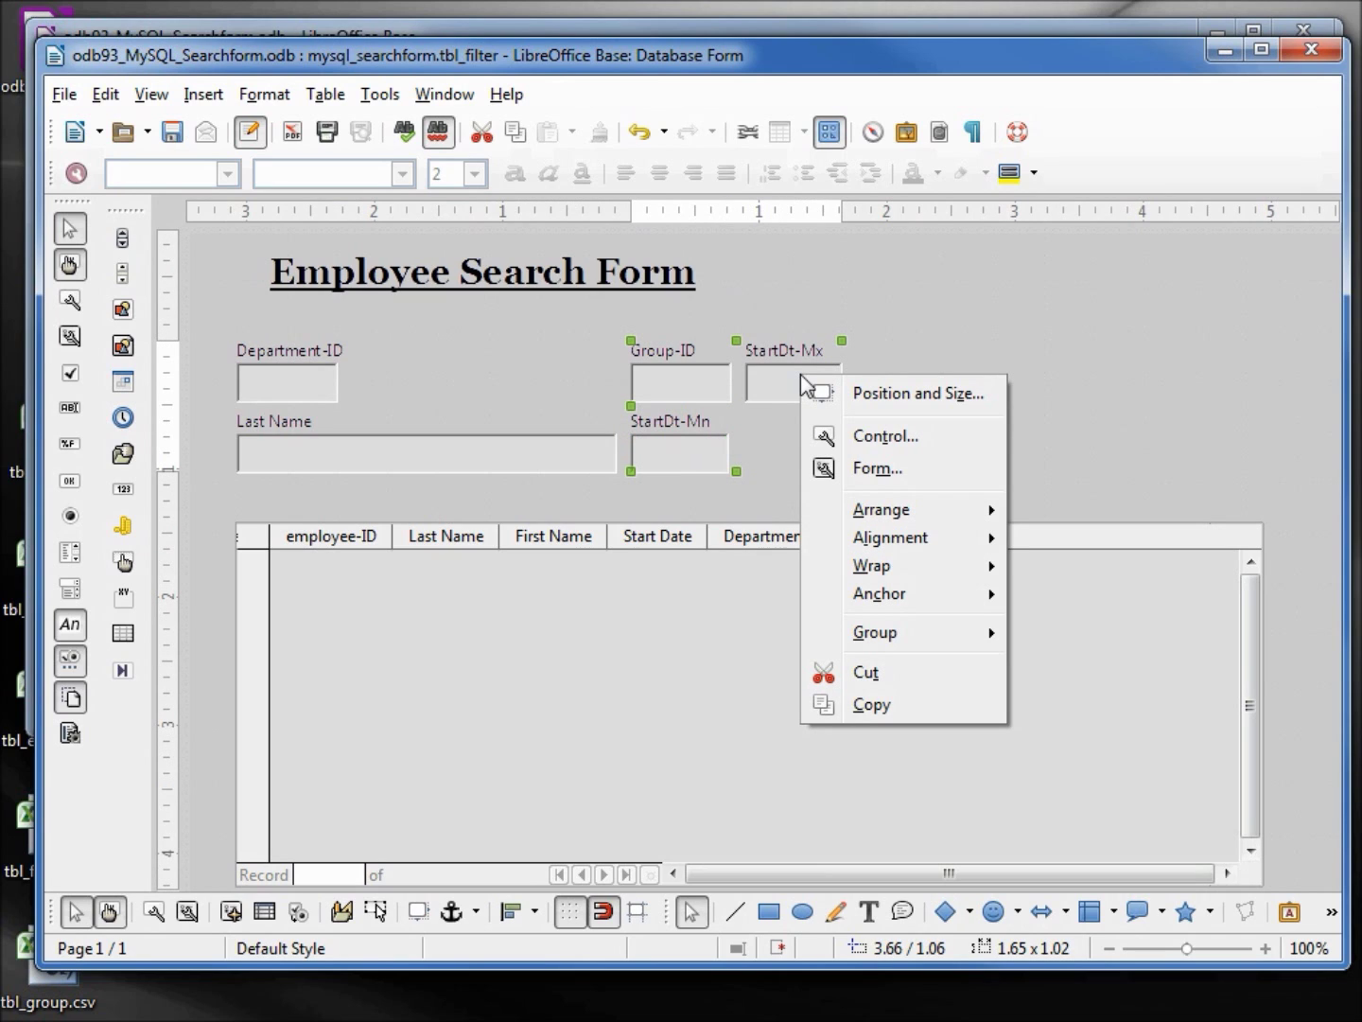
mouse_move(913, 537)
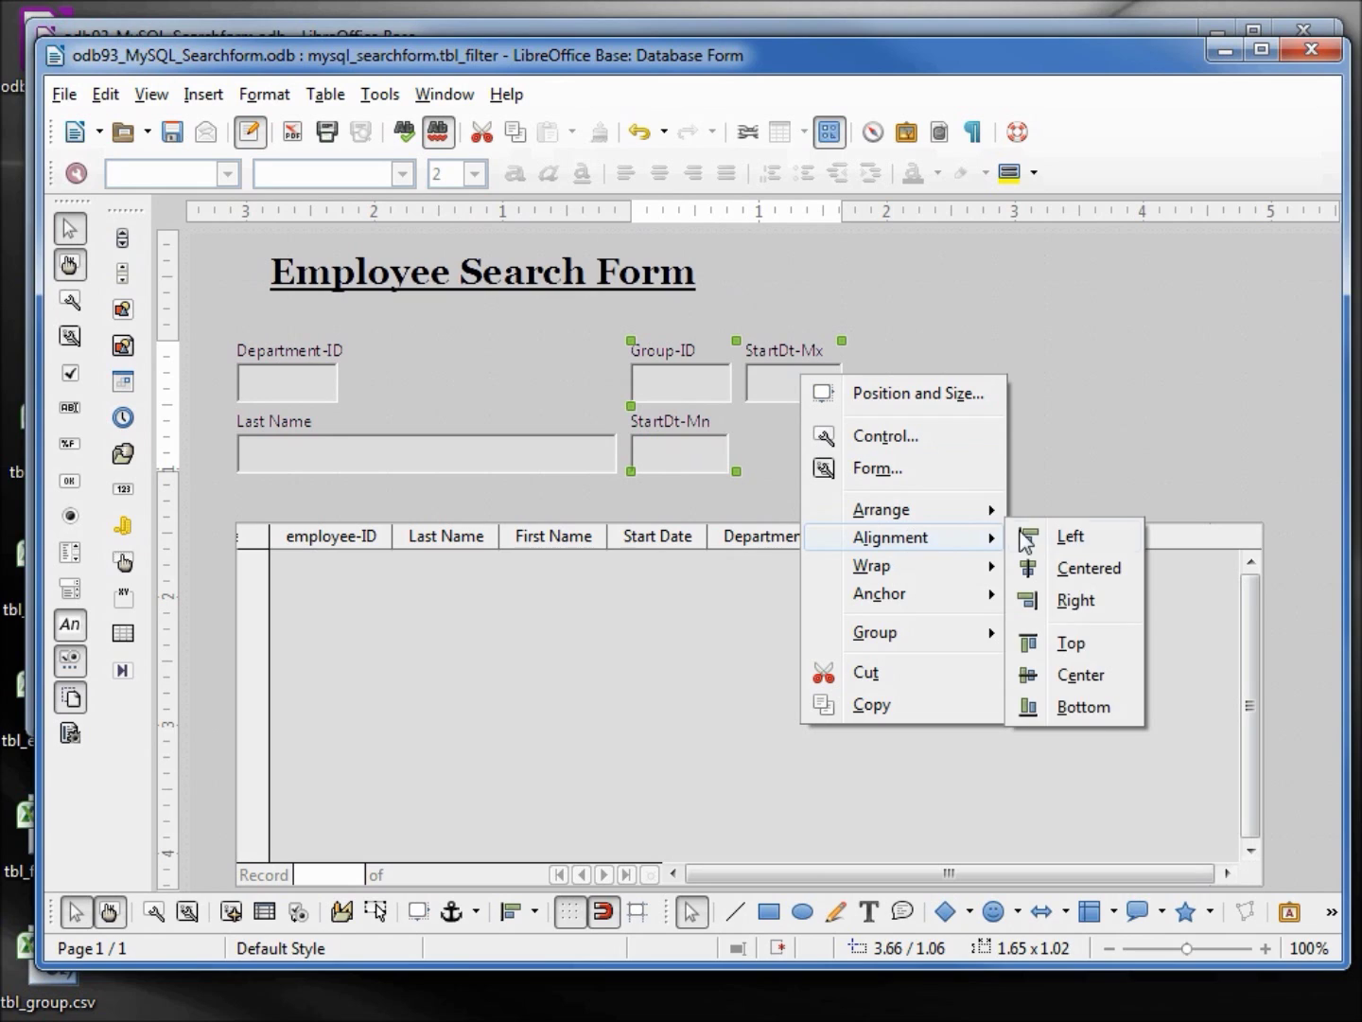
left_click(1083, 709)
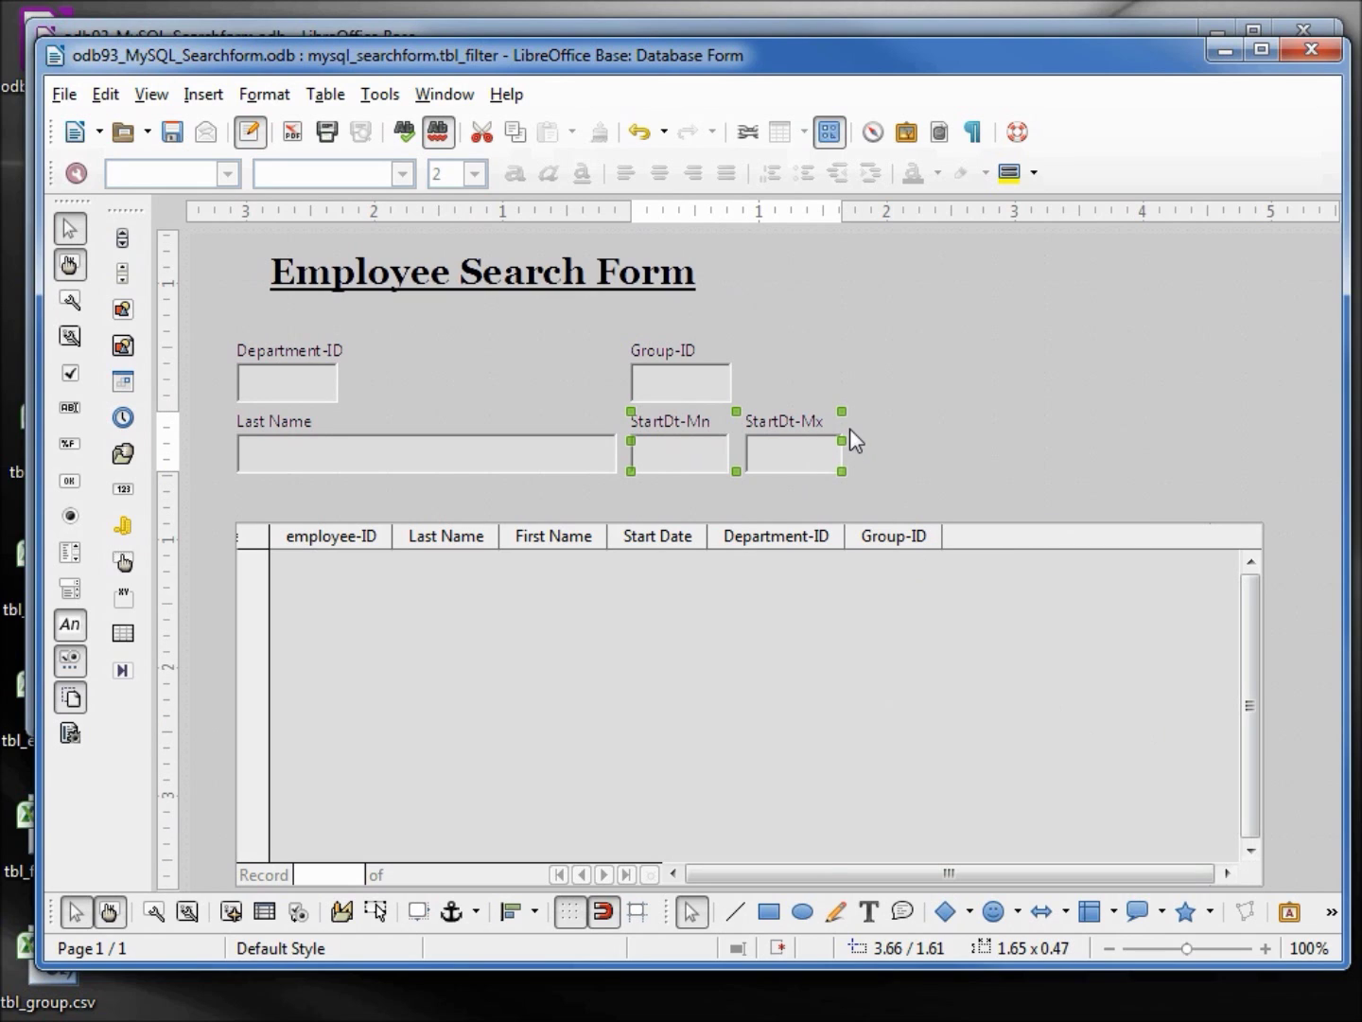
left_click_drag(839, 437, 977, 447)
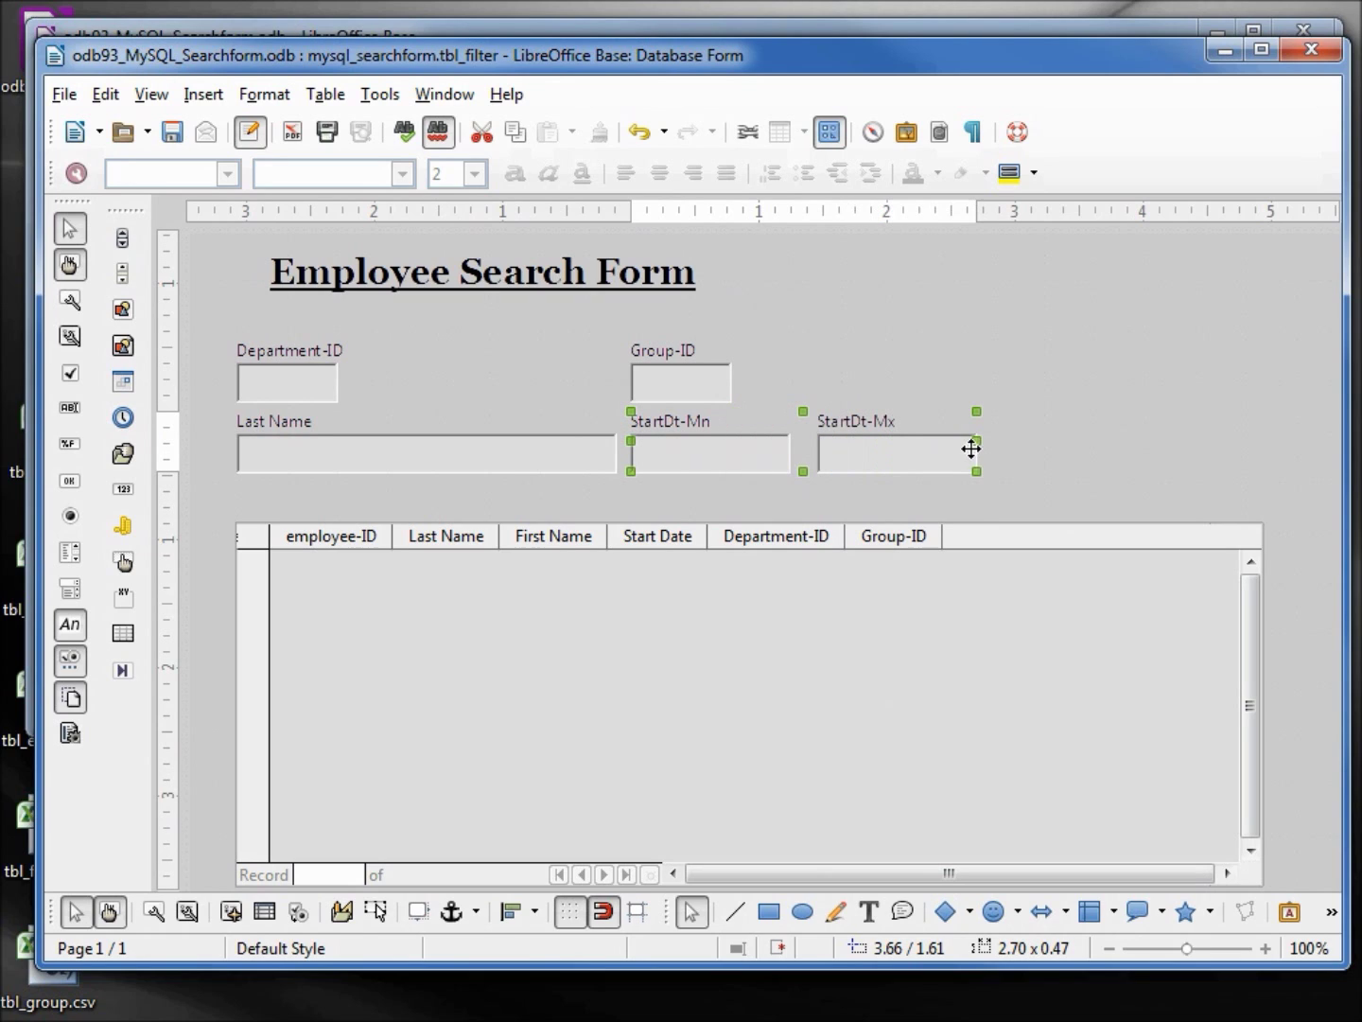
Widen Group-ID and right-align it with StartDt-Mx
left_click(689, 389)
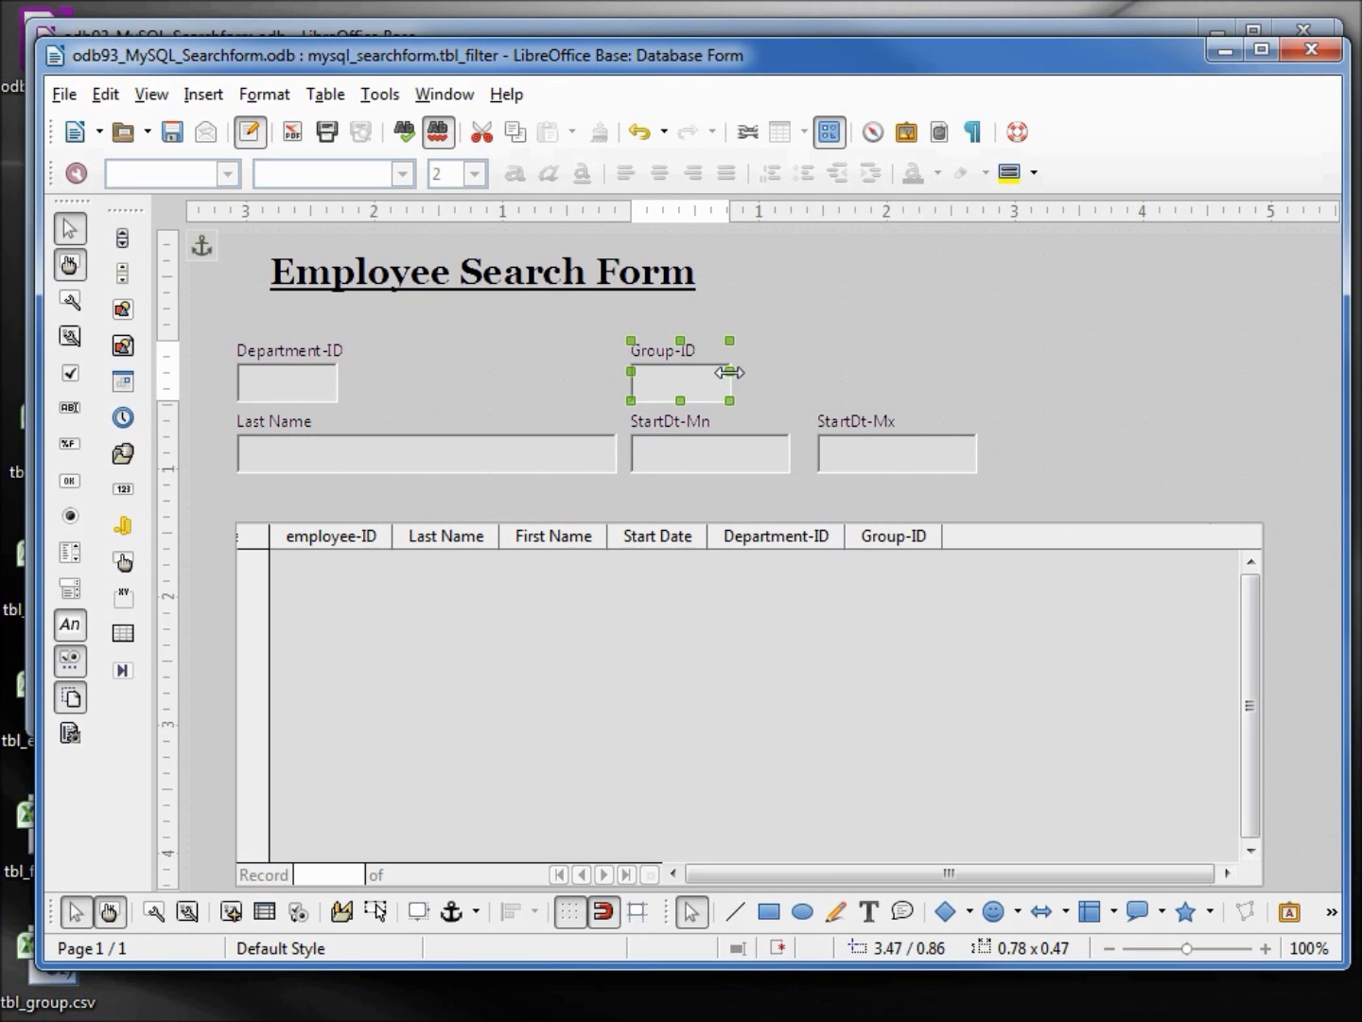
left_click_drag(729, 370, 791, 370)
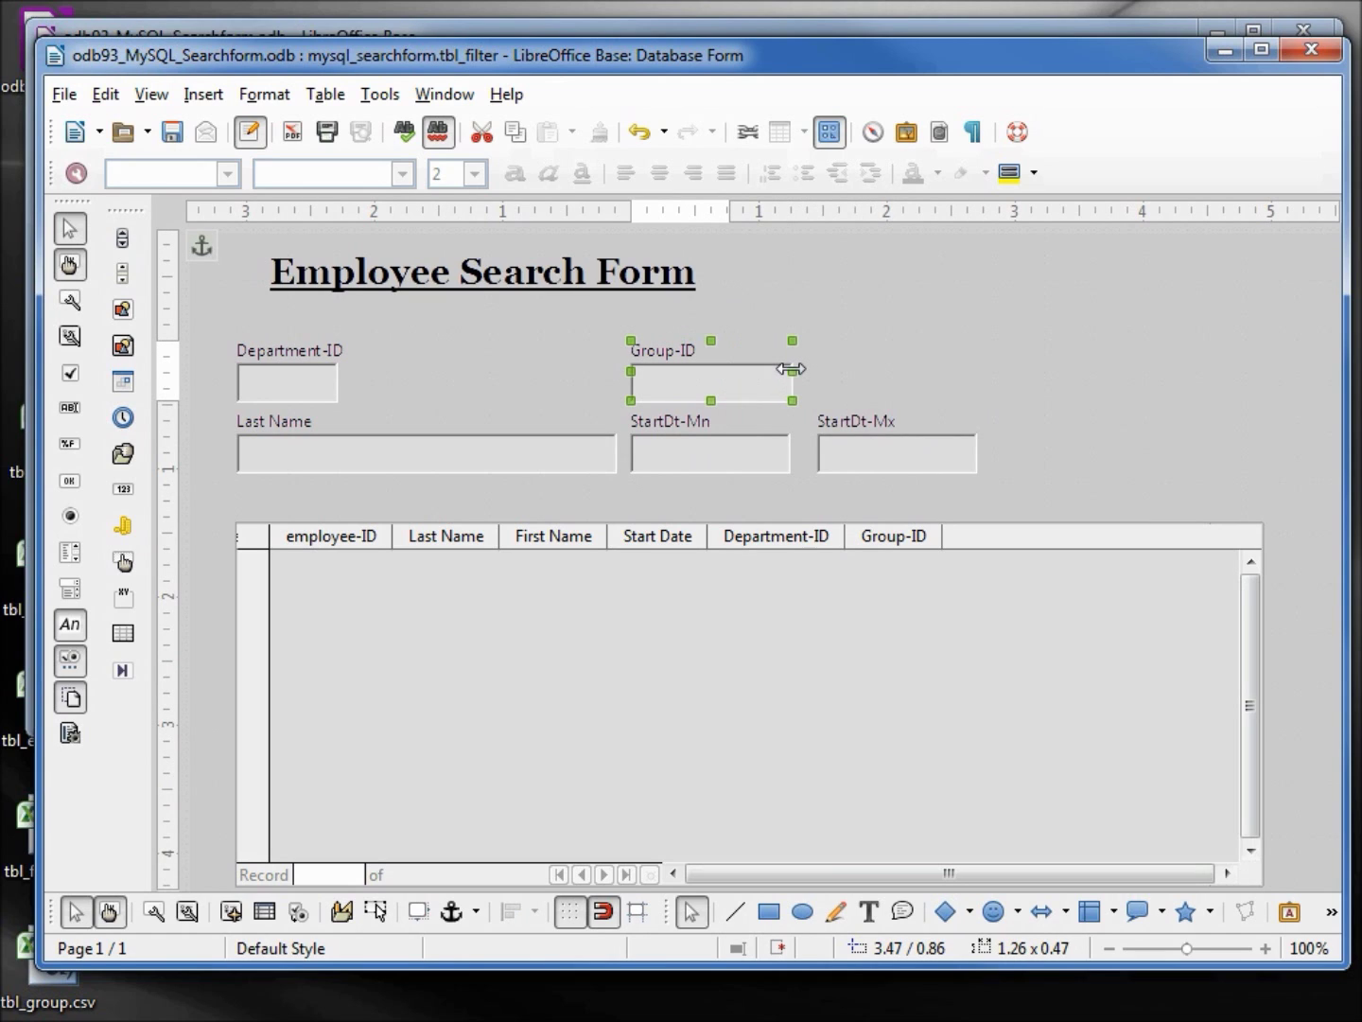
left_click(914, 452, "shift")
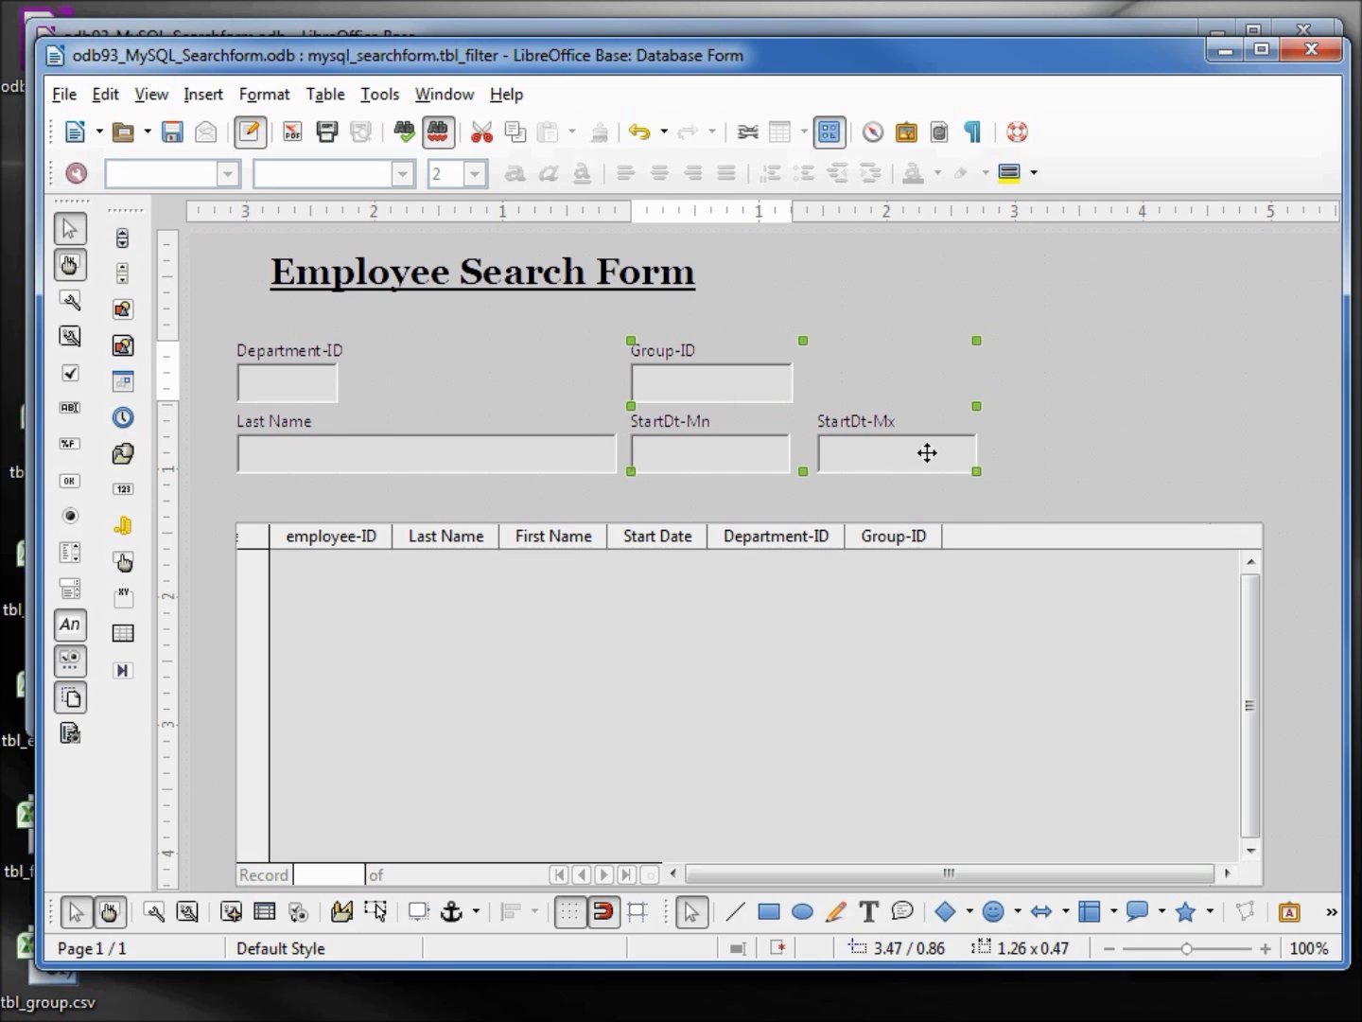
right_click(927, 453)
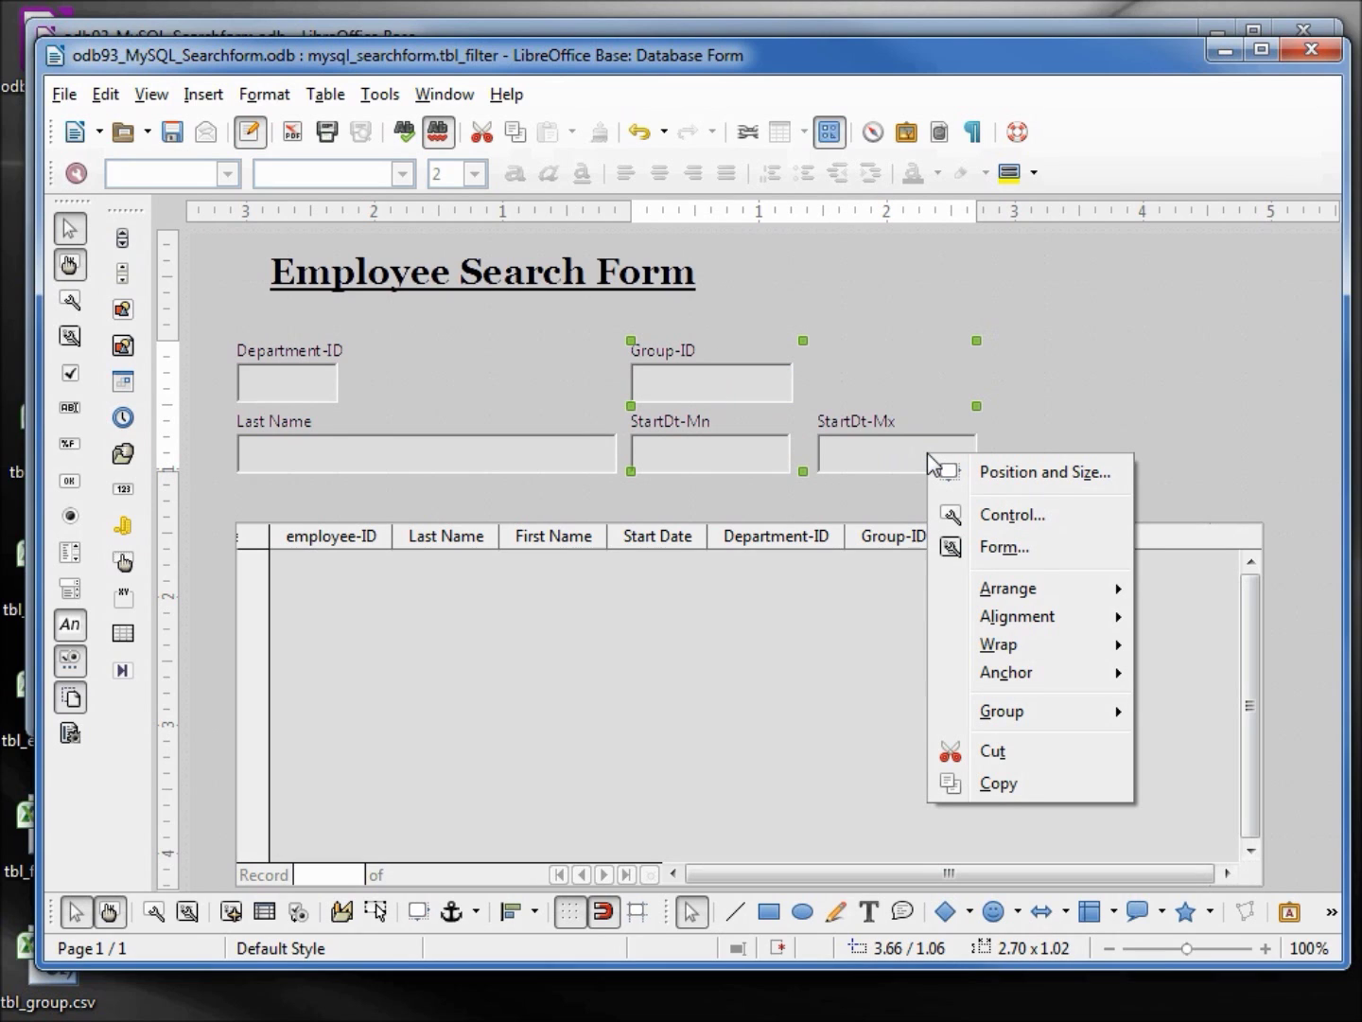
mouse_move(1034, 618)
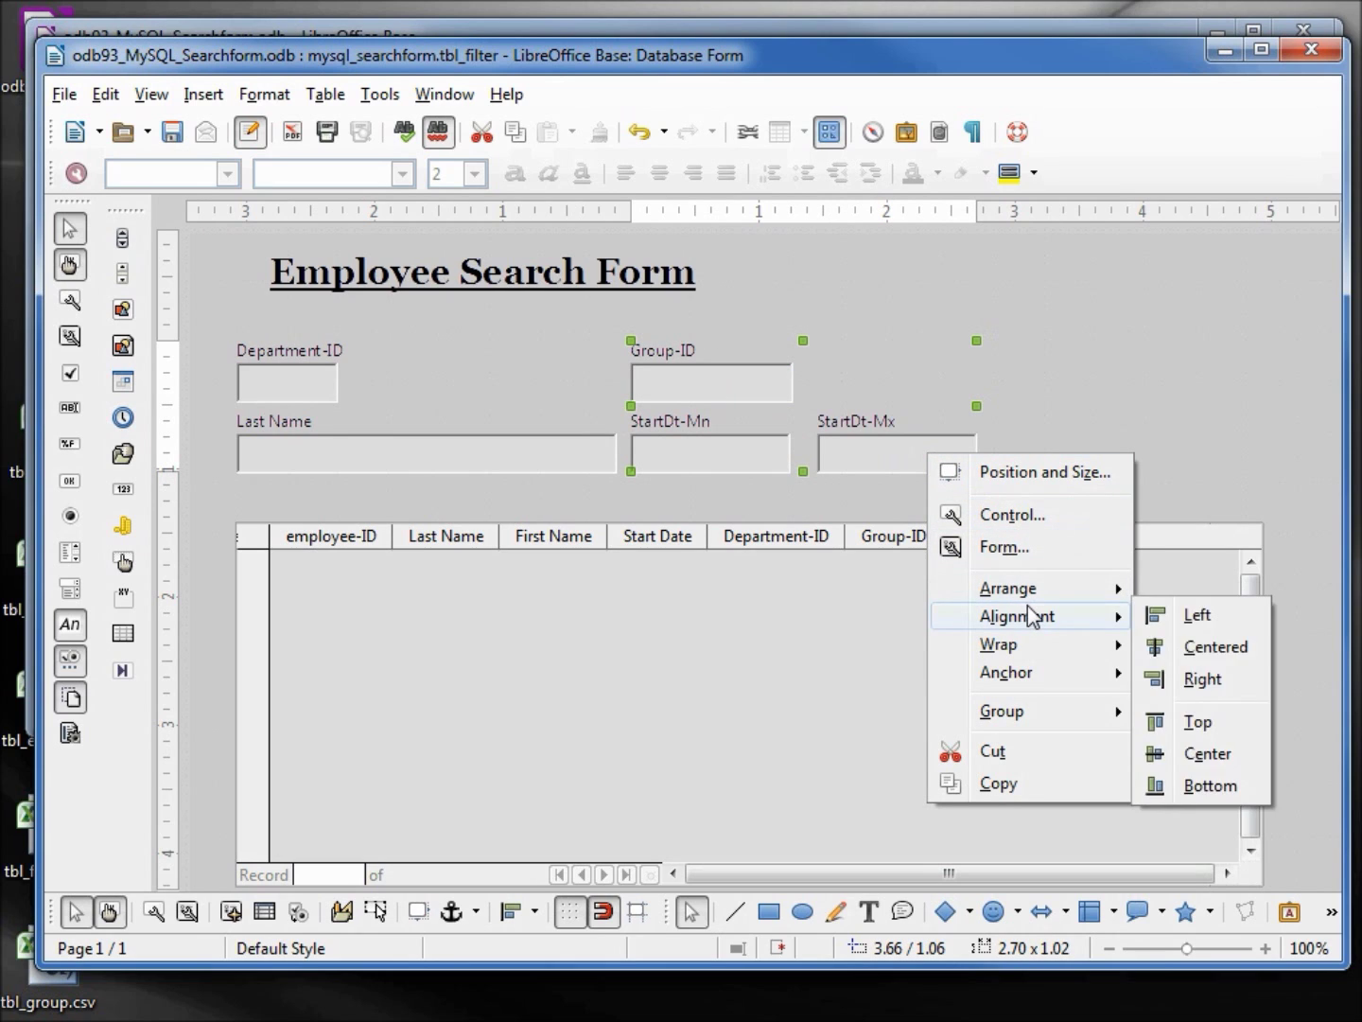
left_click(1182, 679)
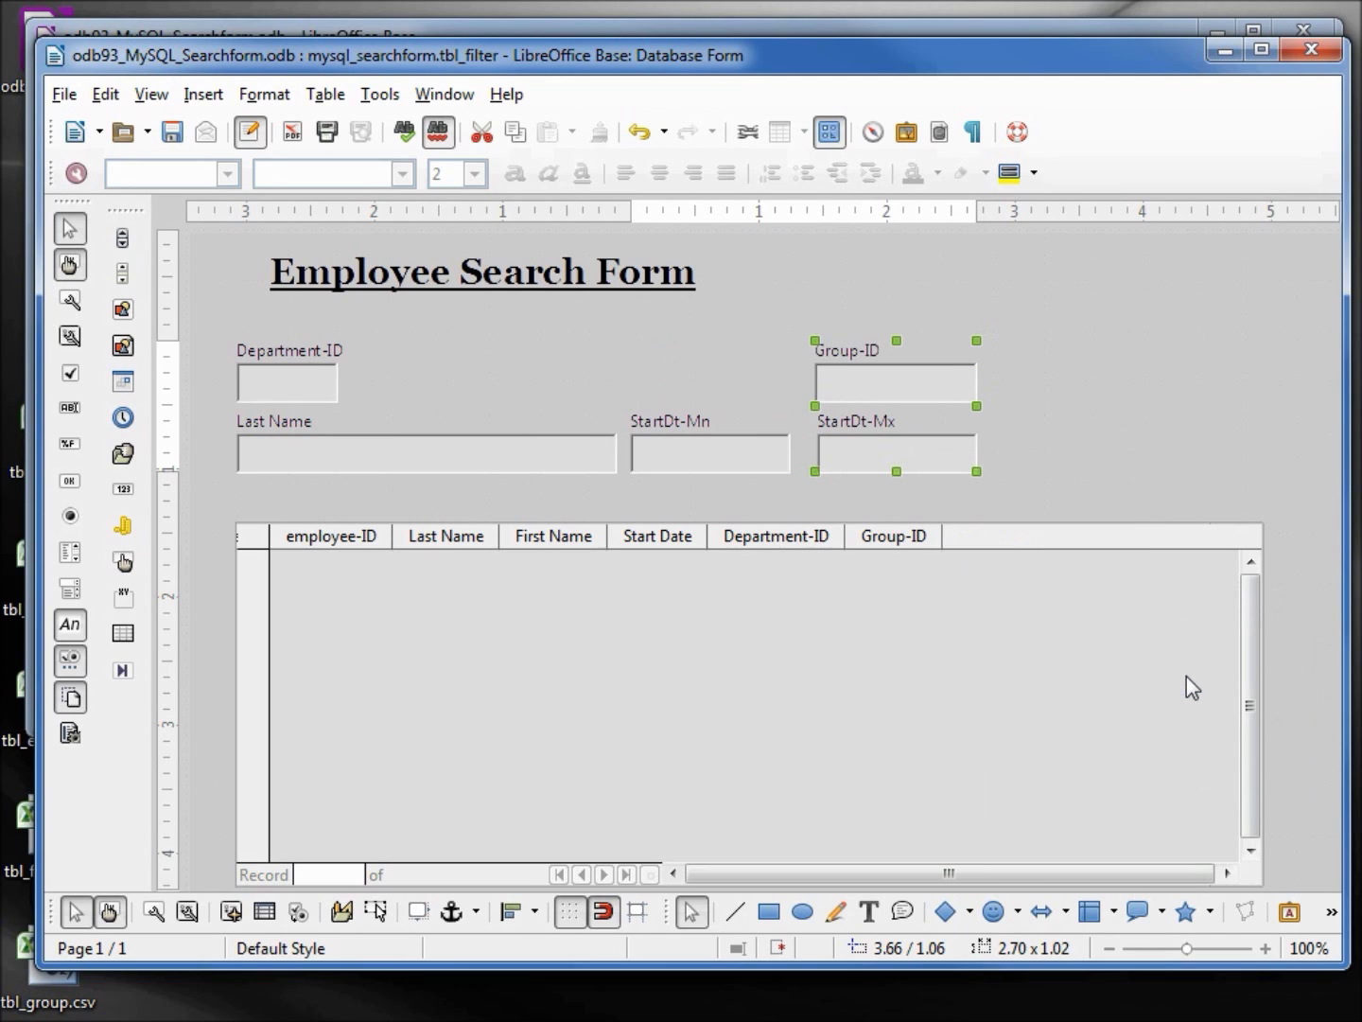
Widen Department-ID and shift it right to sit above StartDt-Mn
left_click(302, 381)
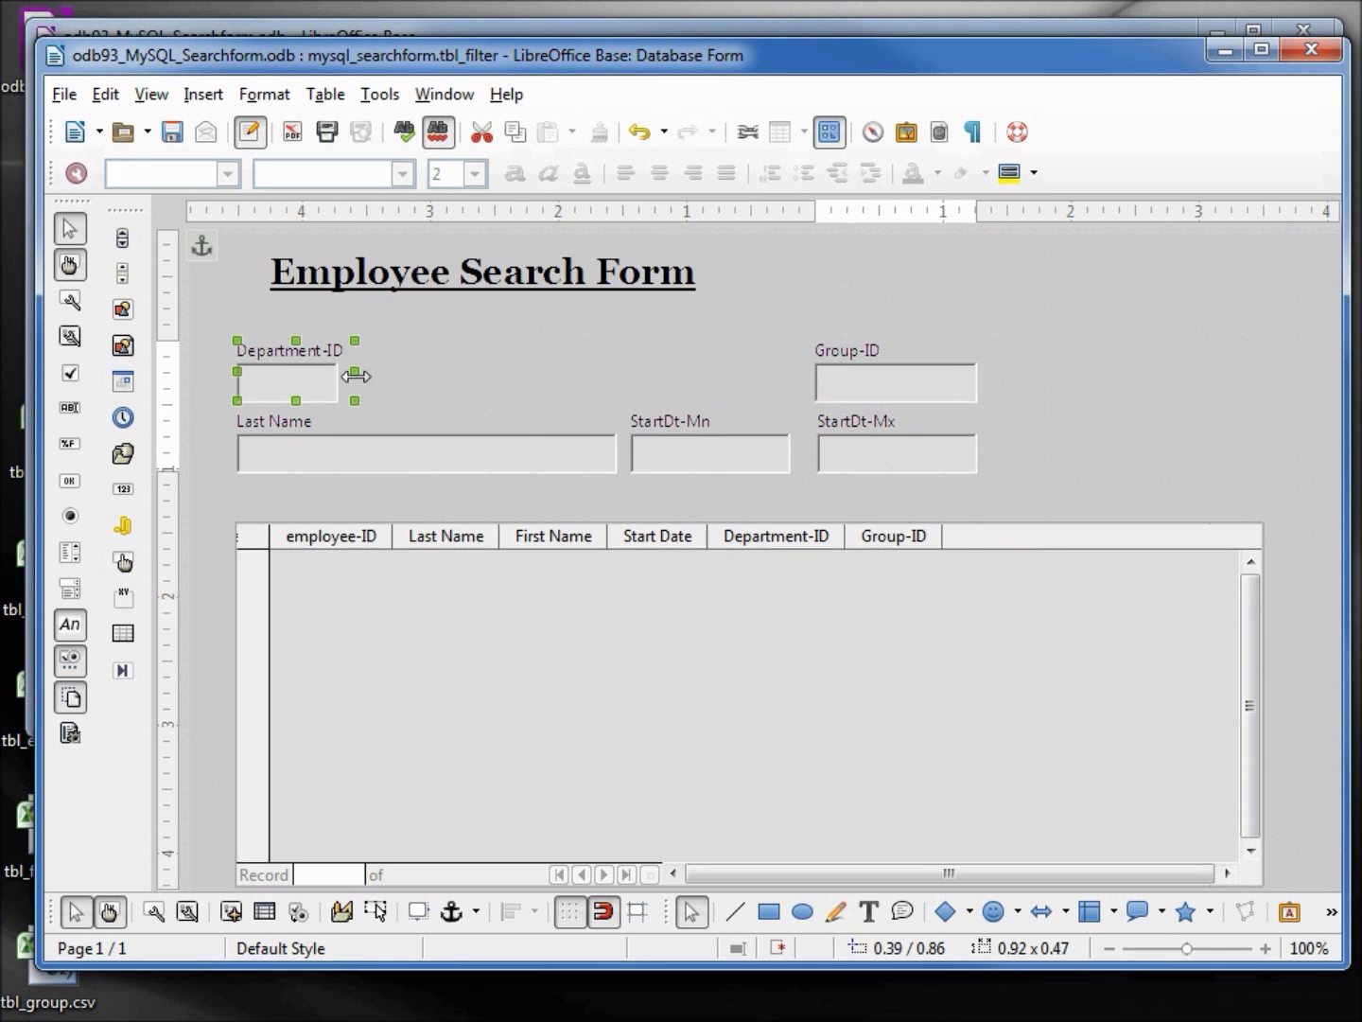
left_click_drag(356, 374, 431, 387)
key("Right")
key("Right")
key("Right")
key("Right")
key("Right")
key("Right")
key("Right")
key("Right")
key("Right")
key("Right")
key("Right")
key("Right")
key("Right")
key("Right")
key("Right")
key("Right")
key("Right")
key("Right")
key("Right")
key("Right")
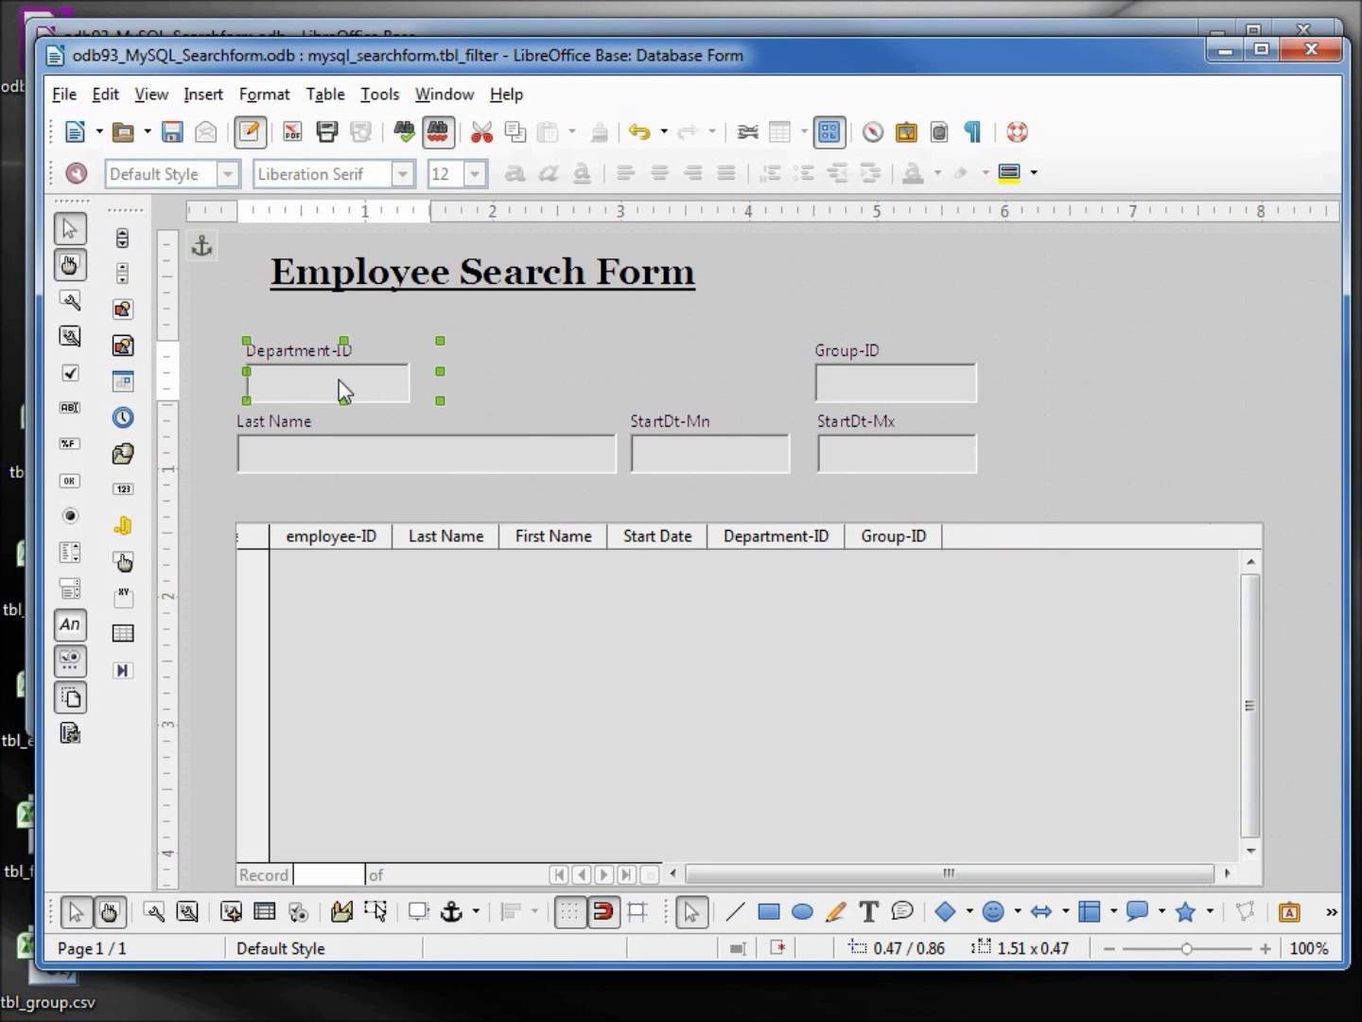
key("Right")
key("Right")
key("Right")
key("Right")
key("Right")
key("Right")
key("Right")
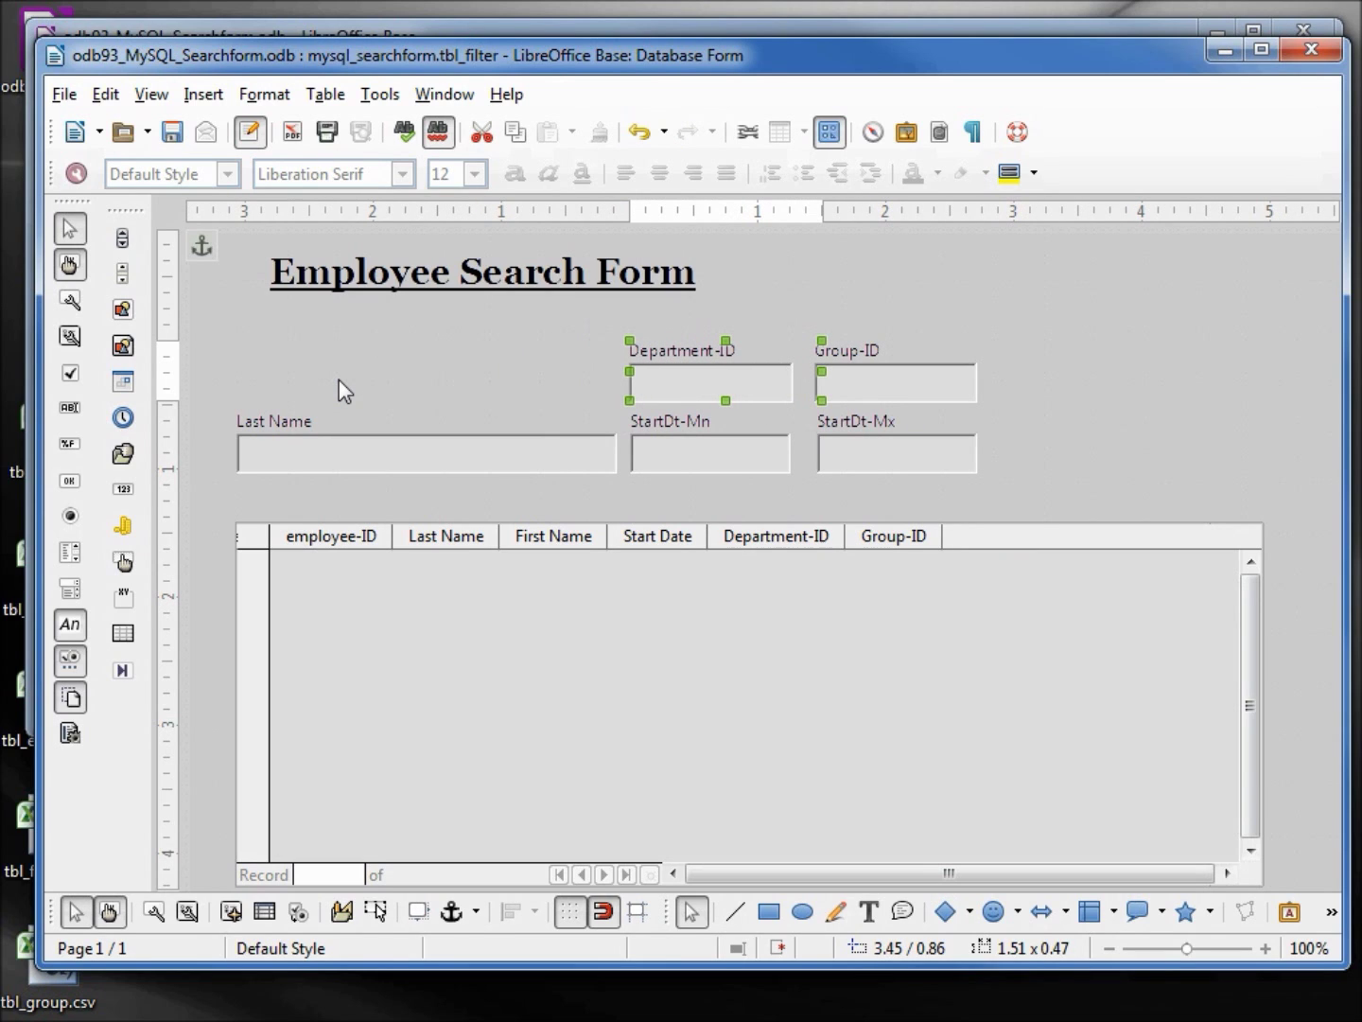
Nudge Last Name up level with Department-ID
left_click(327, 462)
key("Up")
key("Up")
key("Up")
key("Up")
key("Up")
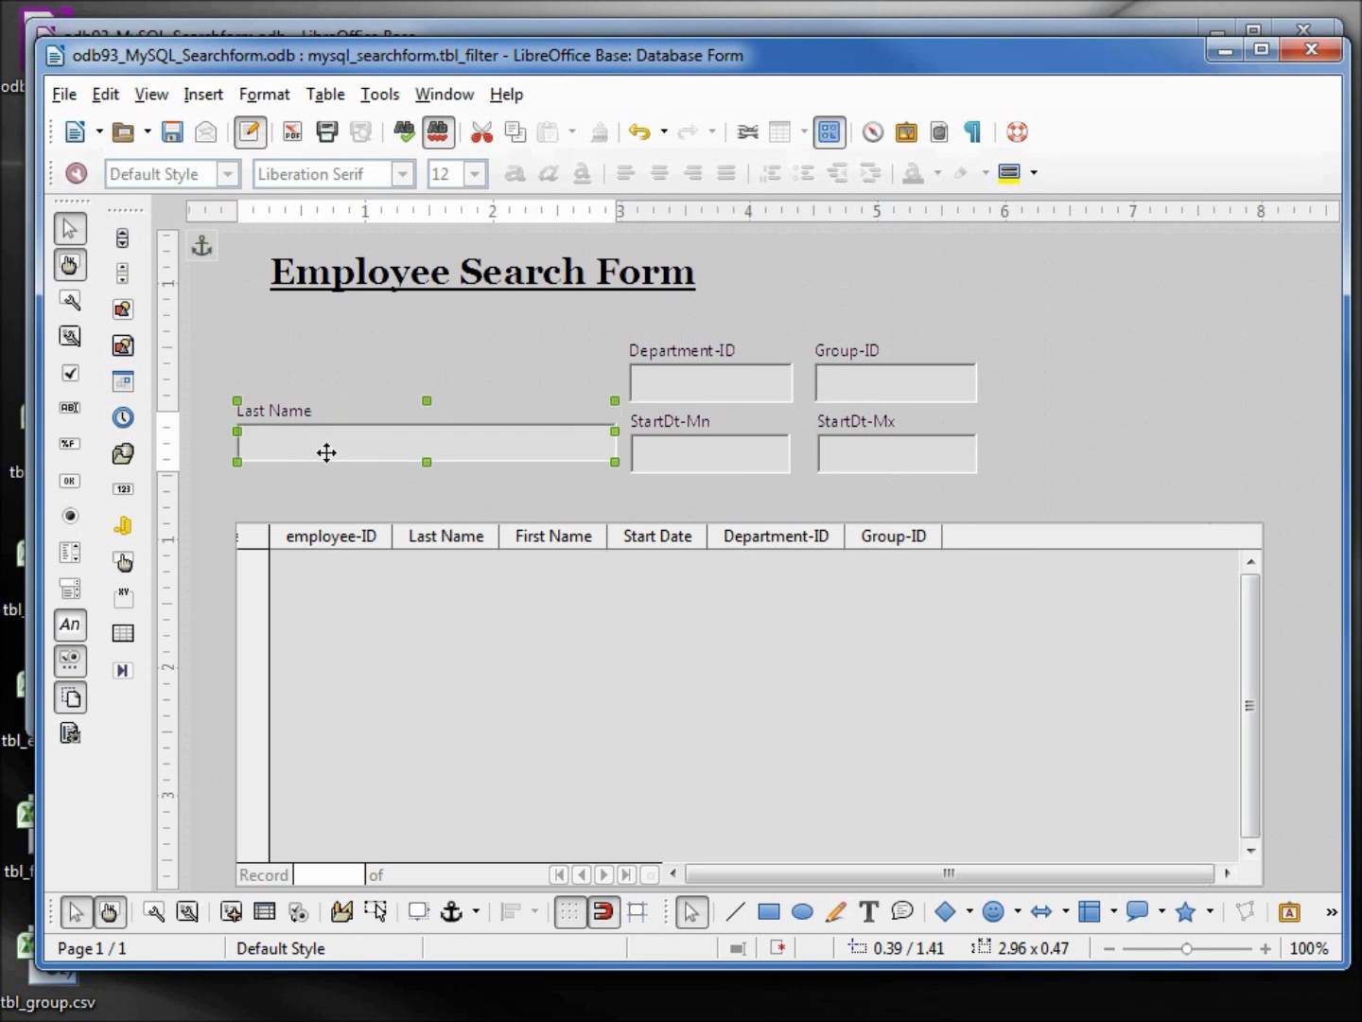
key("Up")
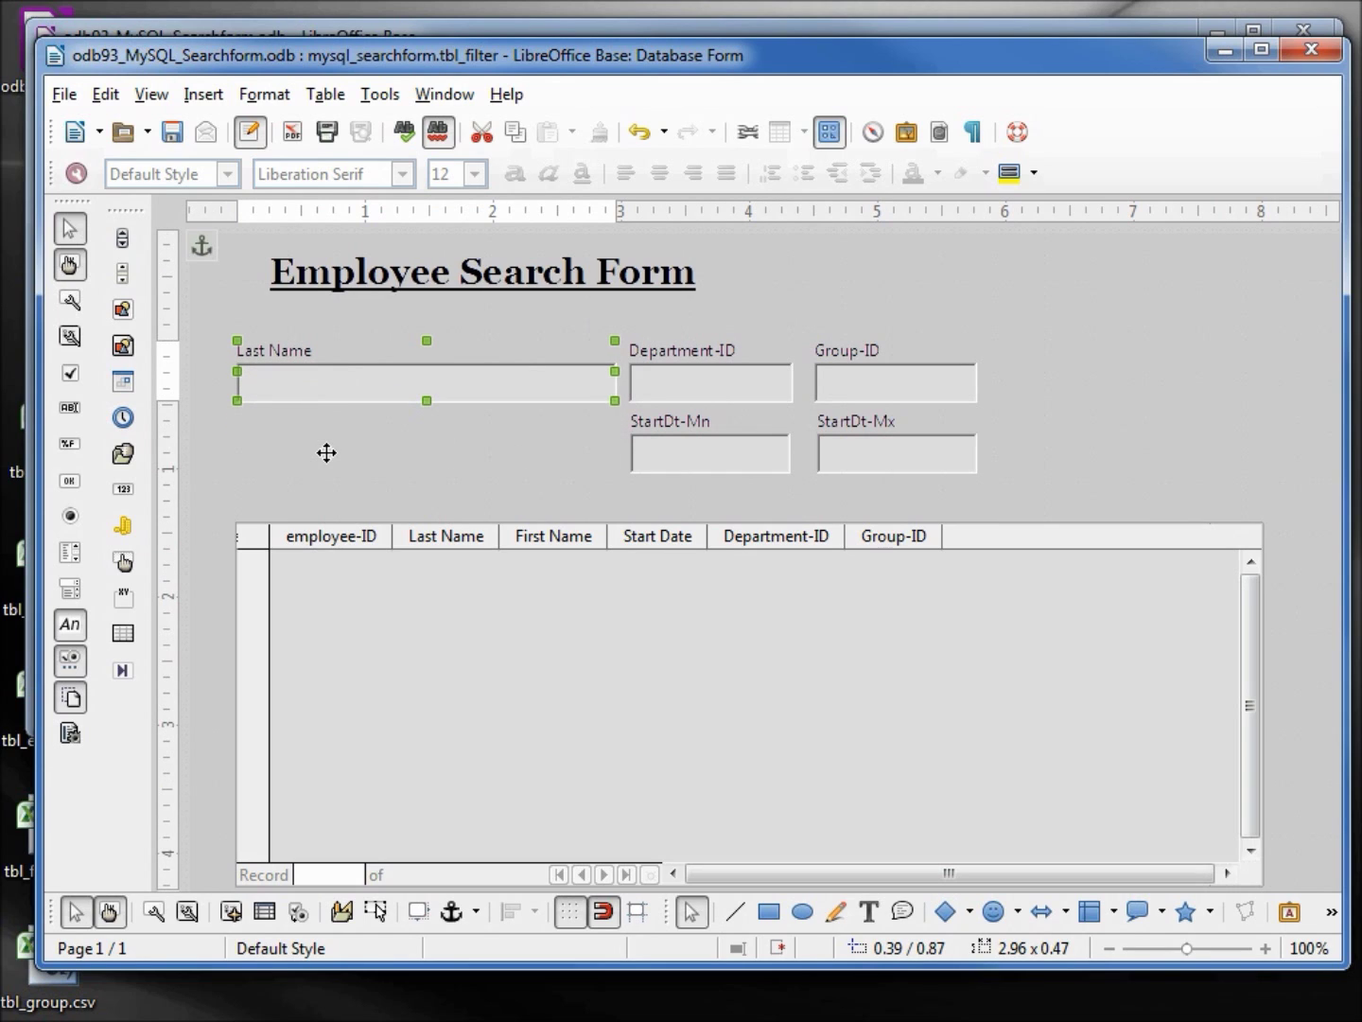
Draw a push button below Last Name labelled 'Refresh' with action Refresh form
left_click(69, 481)
left_click_drag(295, 431, 473, 498)
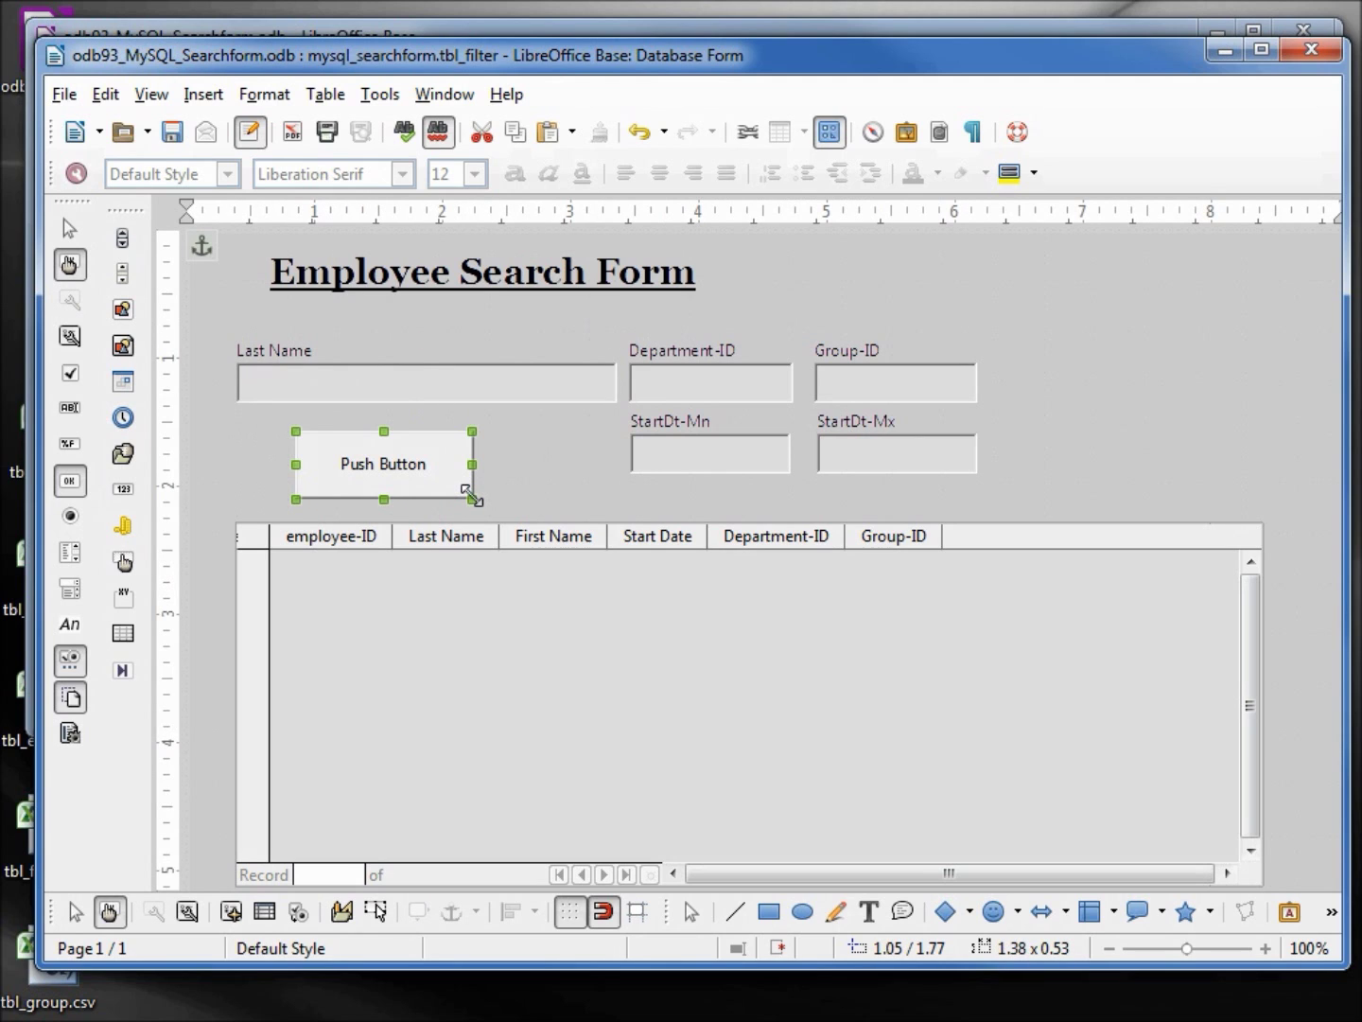
right_click(387, 485)
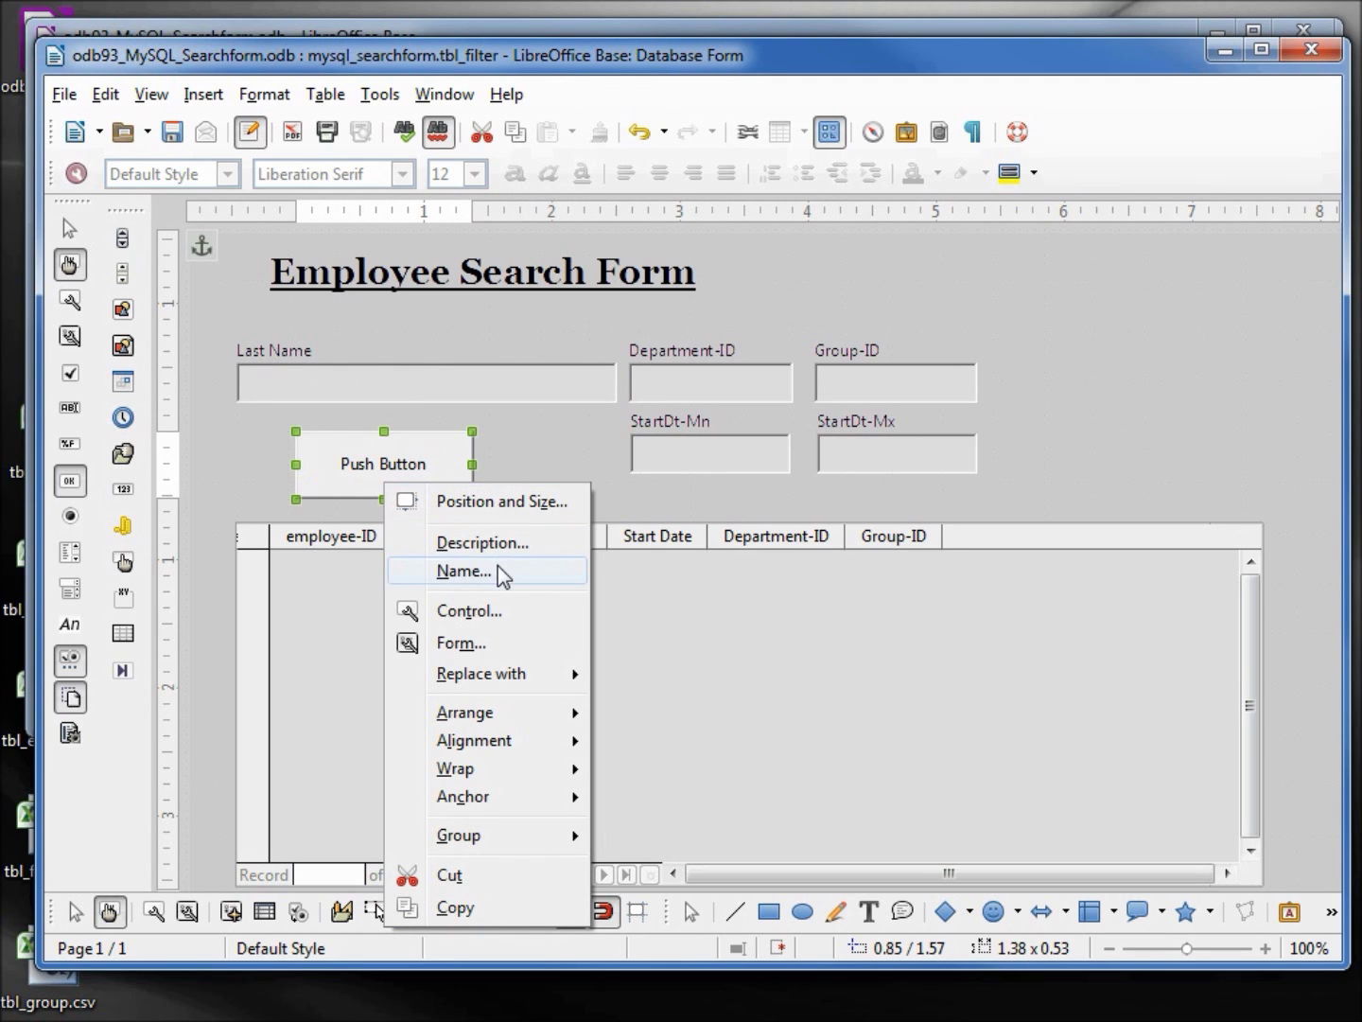
left_click(481, 609)
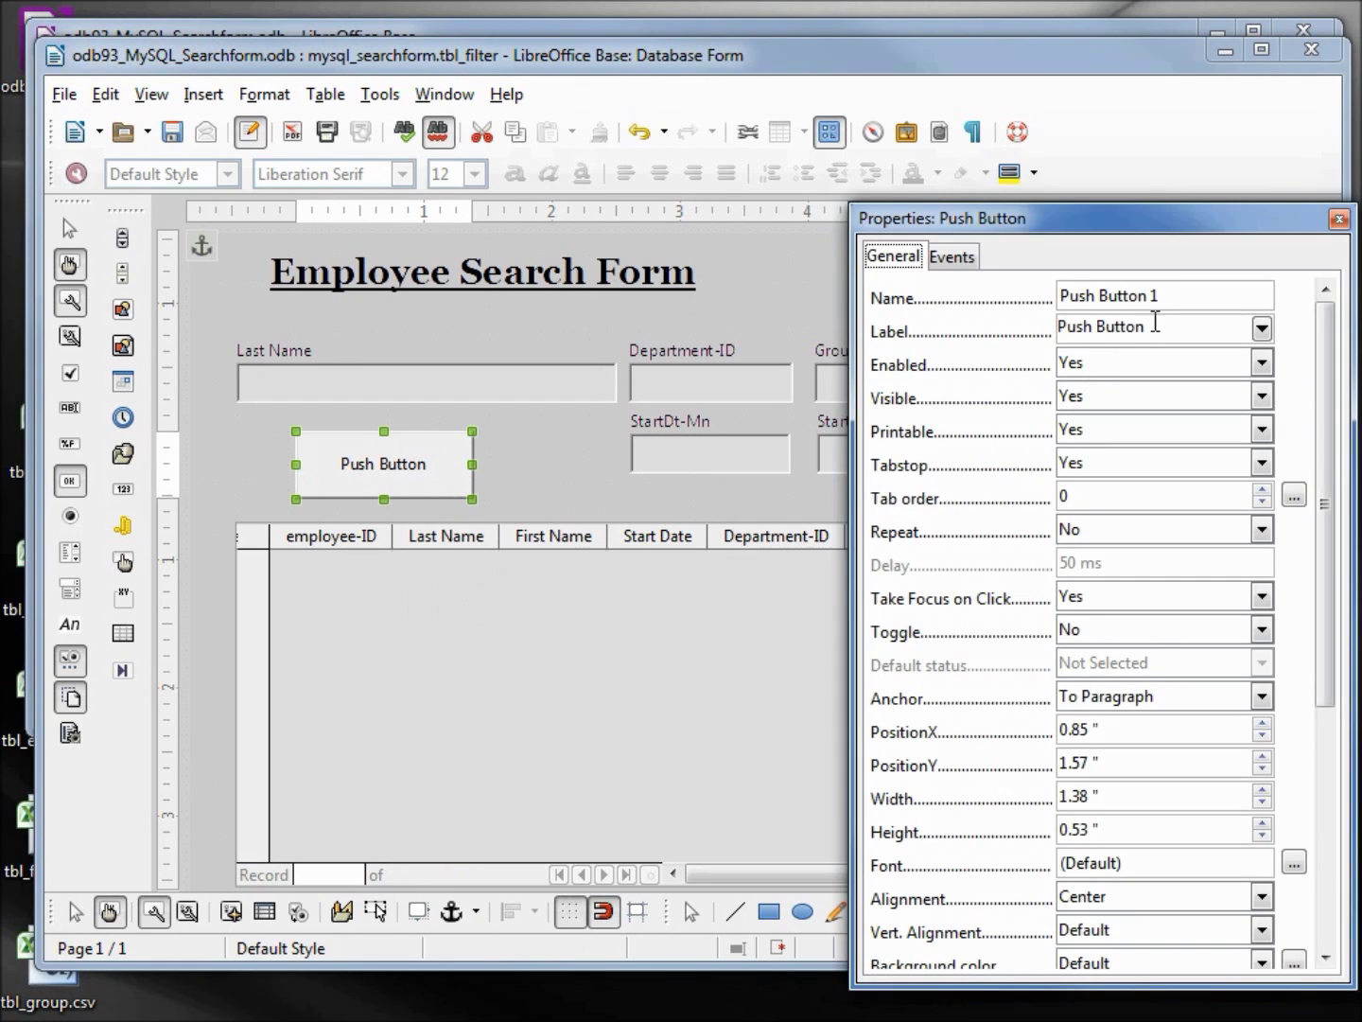
left_click_drag(1140, 326, 988, 322)
type("Refresh")
left_click_drag(1320, 424, 1332, 737)
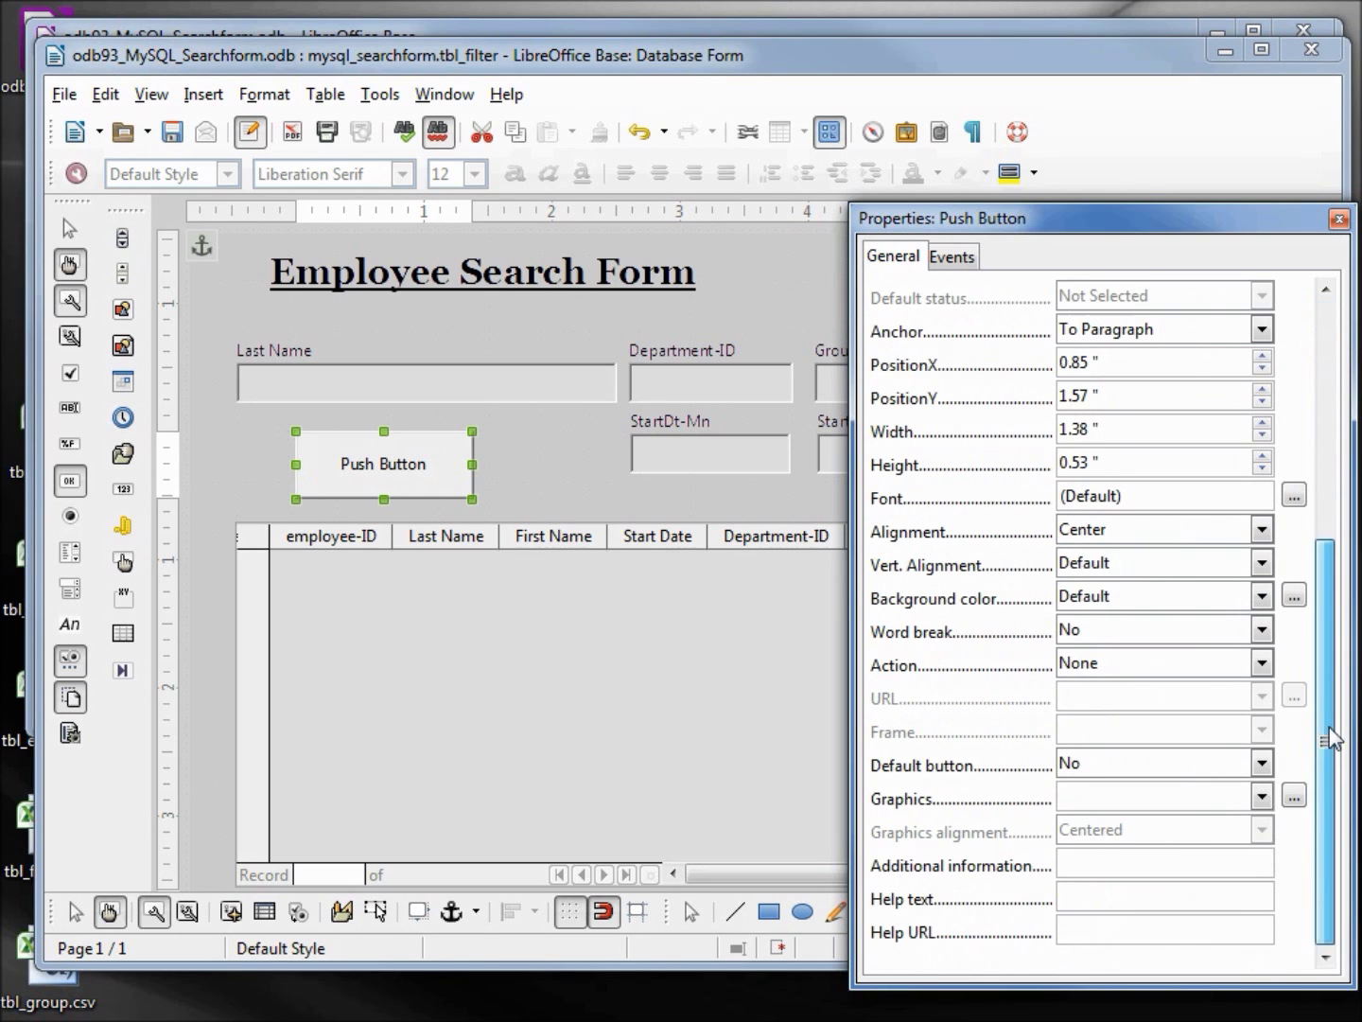
left_click(1262, 662)
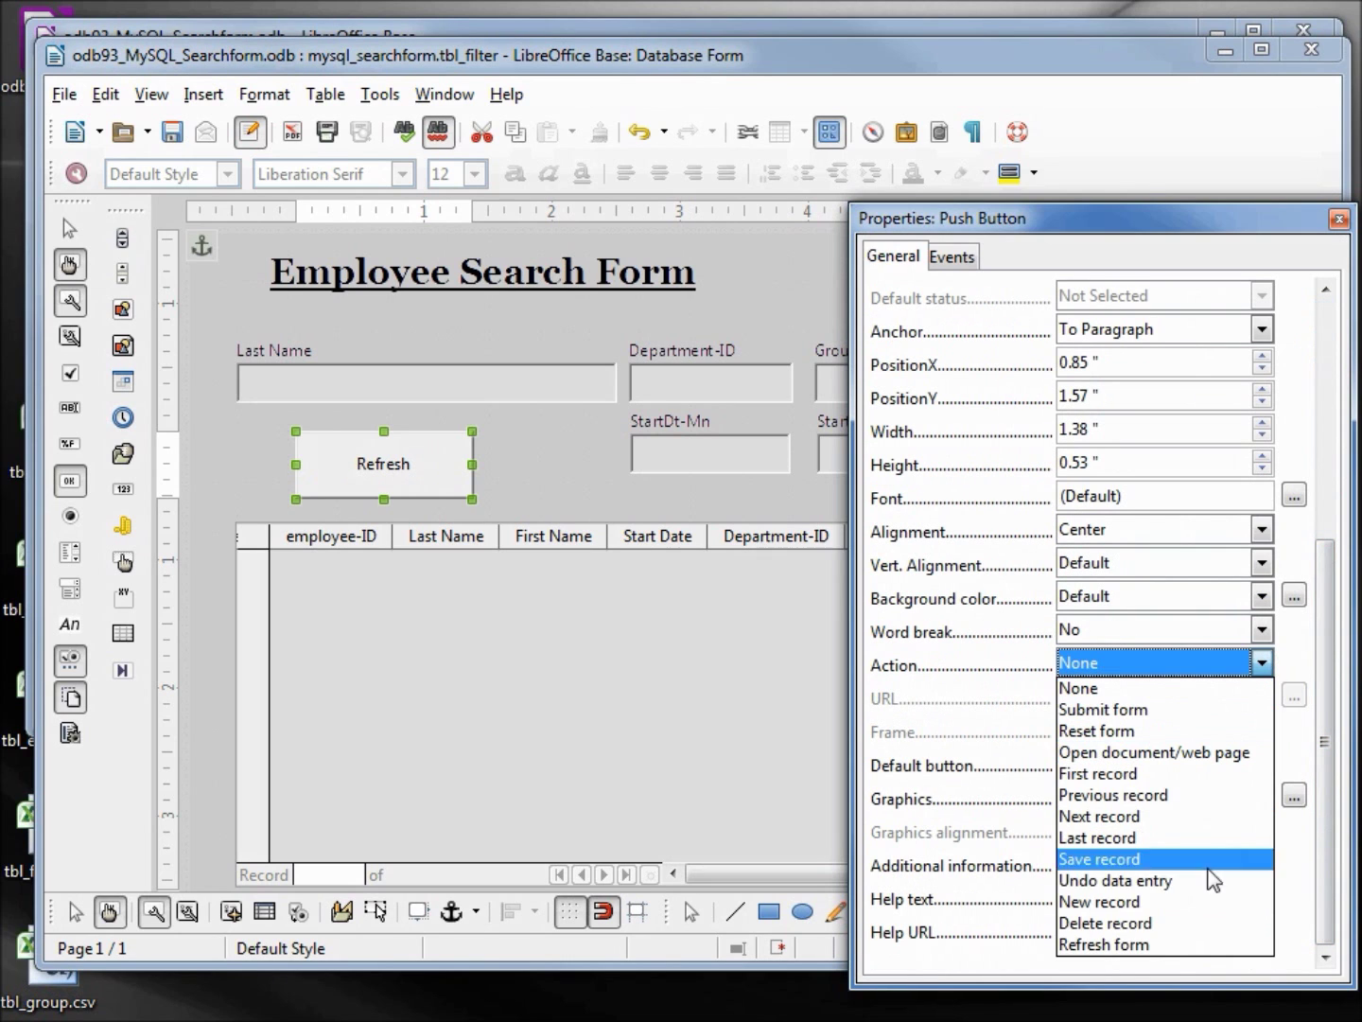
left_click(1171, 946)
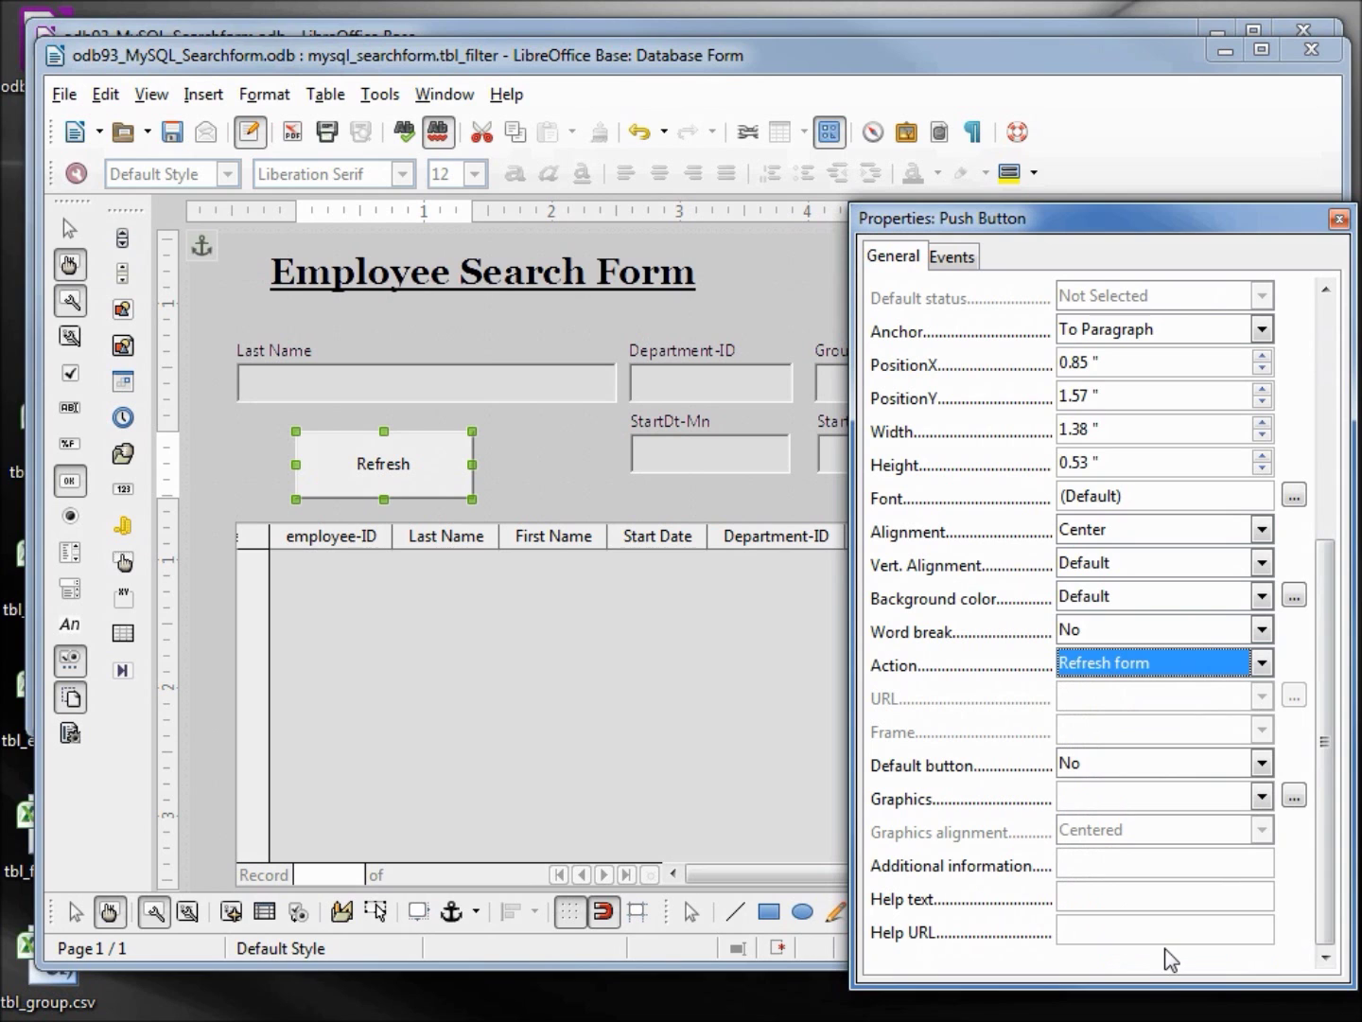
left_click_drag(1326, 662, 1325, 444)
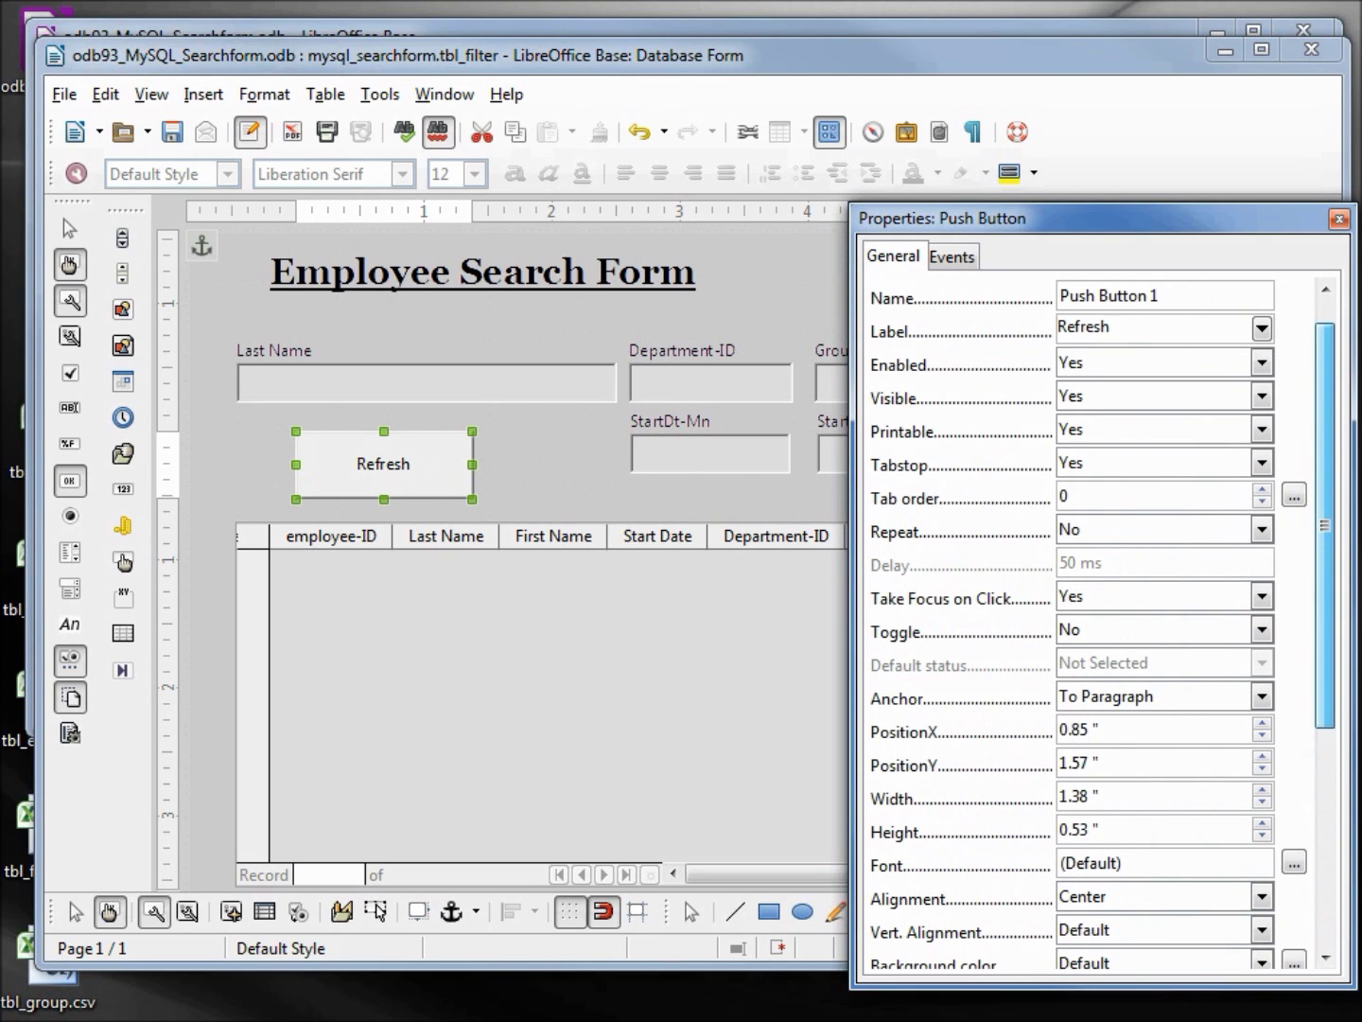
Set the Refresh caption font to Tahoma, Bold, size 20 with Embossed relief
left_click(1294, 863)
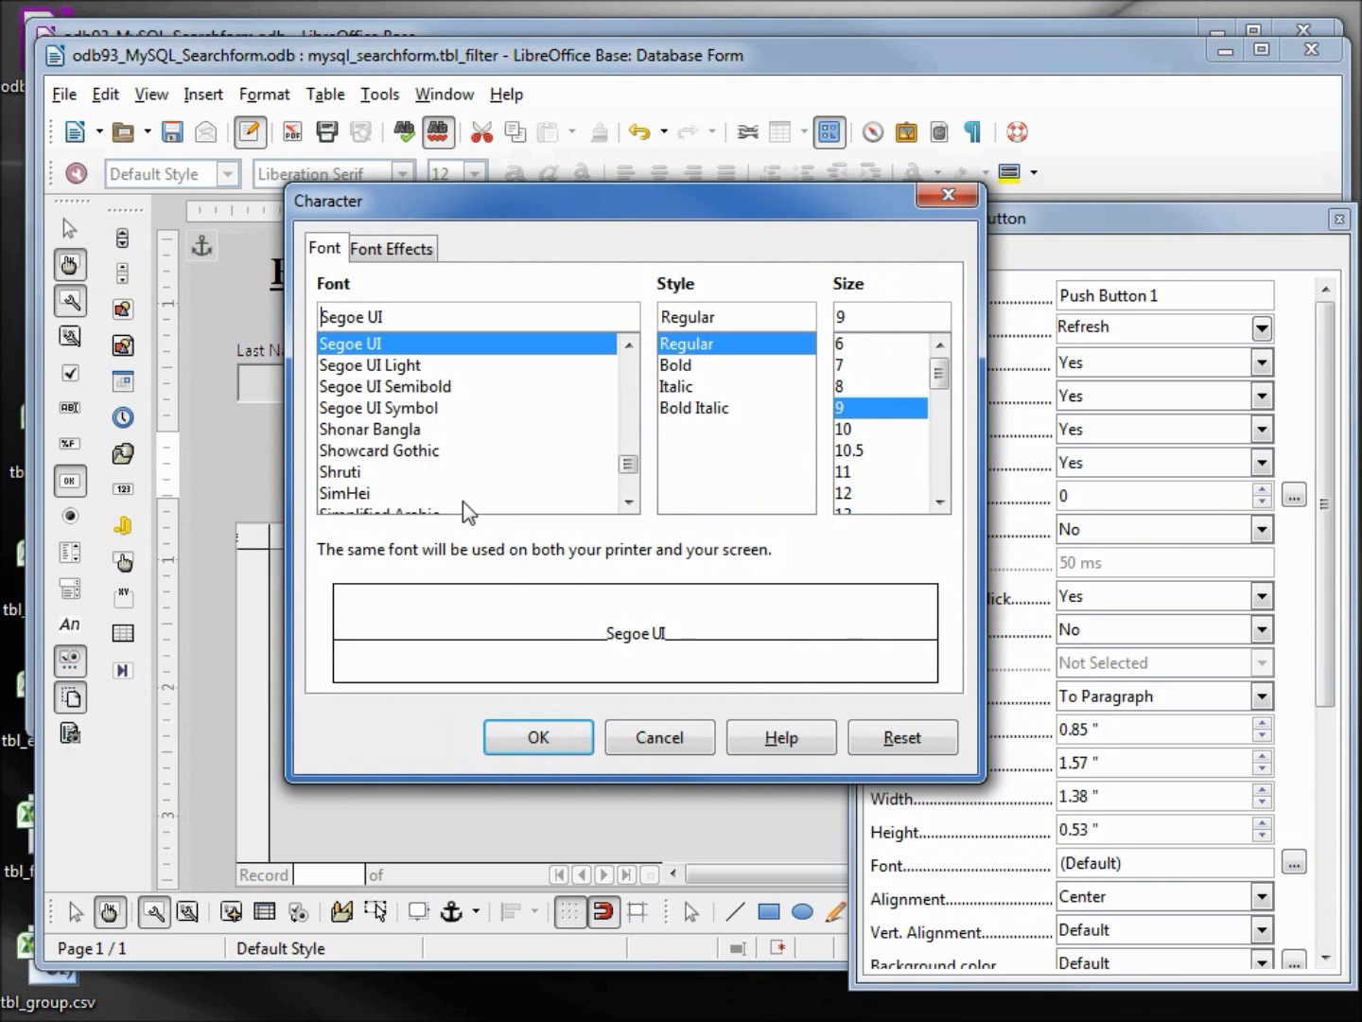
left_click_drag(431, 319, 236, 302)
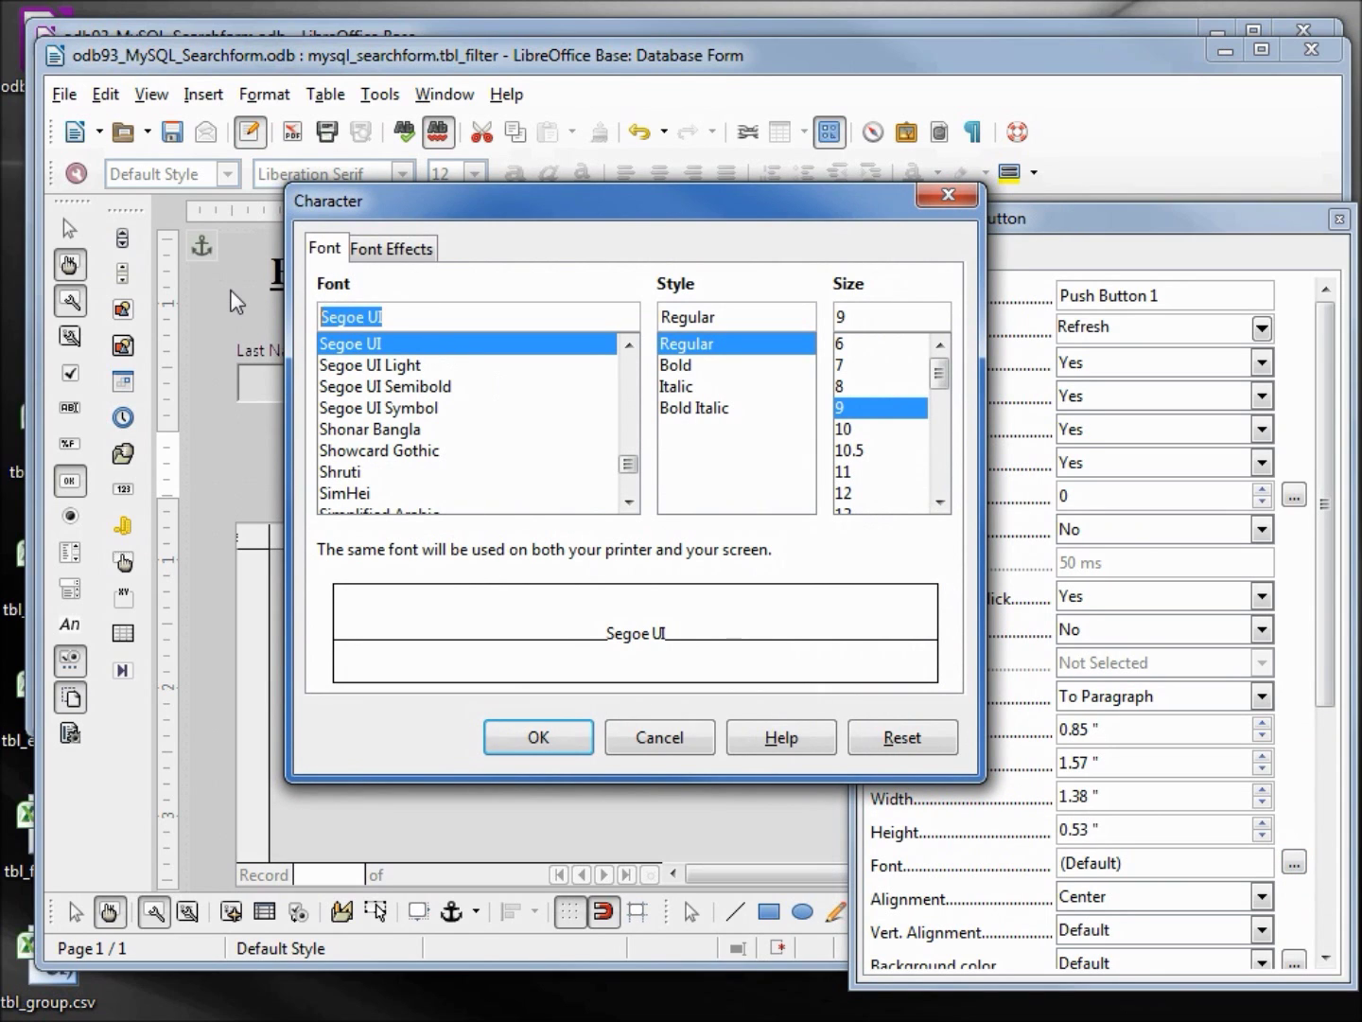
type("Tahoma")
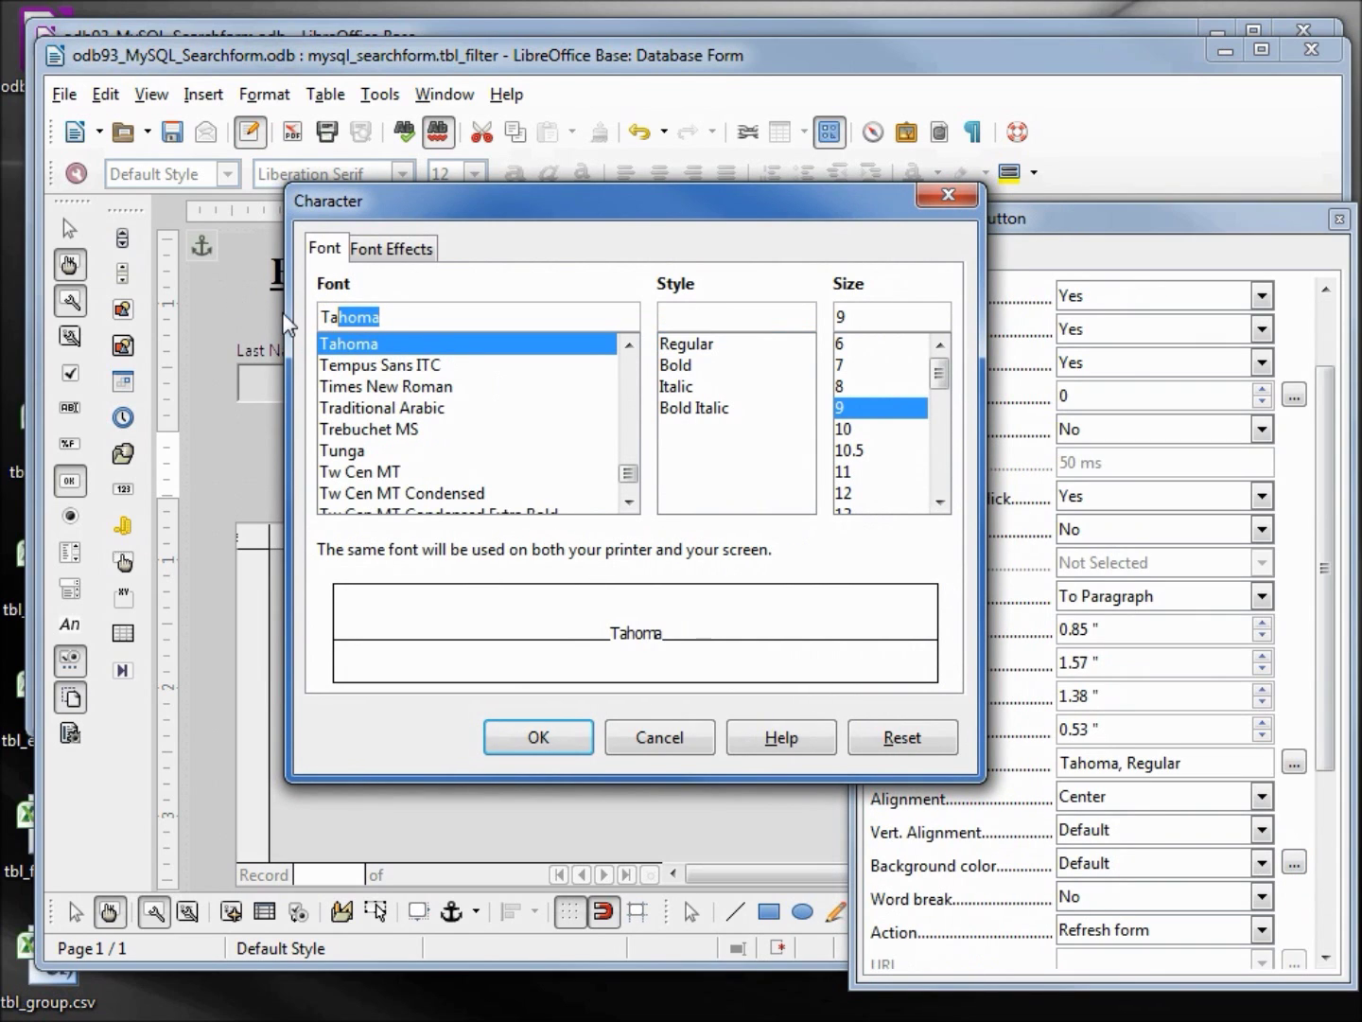
key("Tab")
type("B")
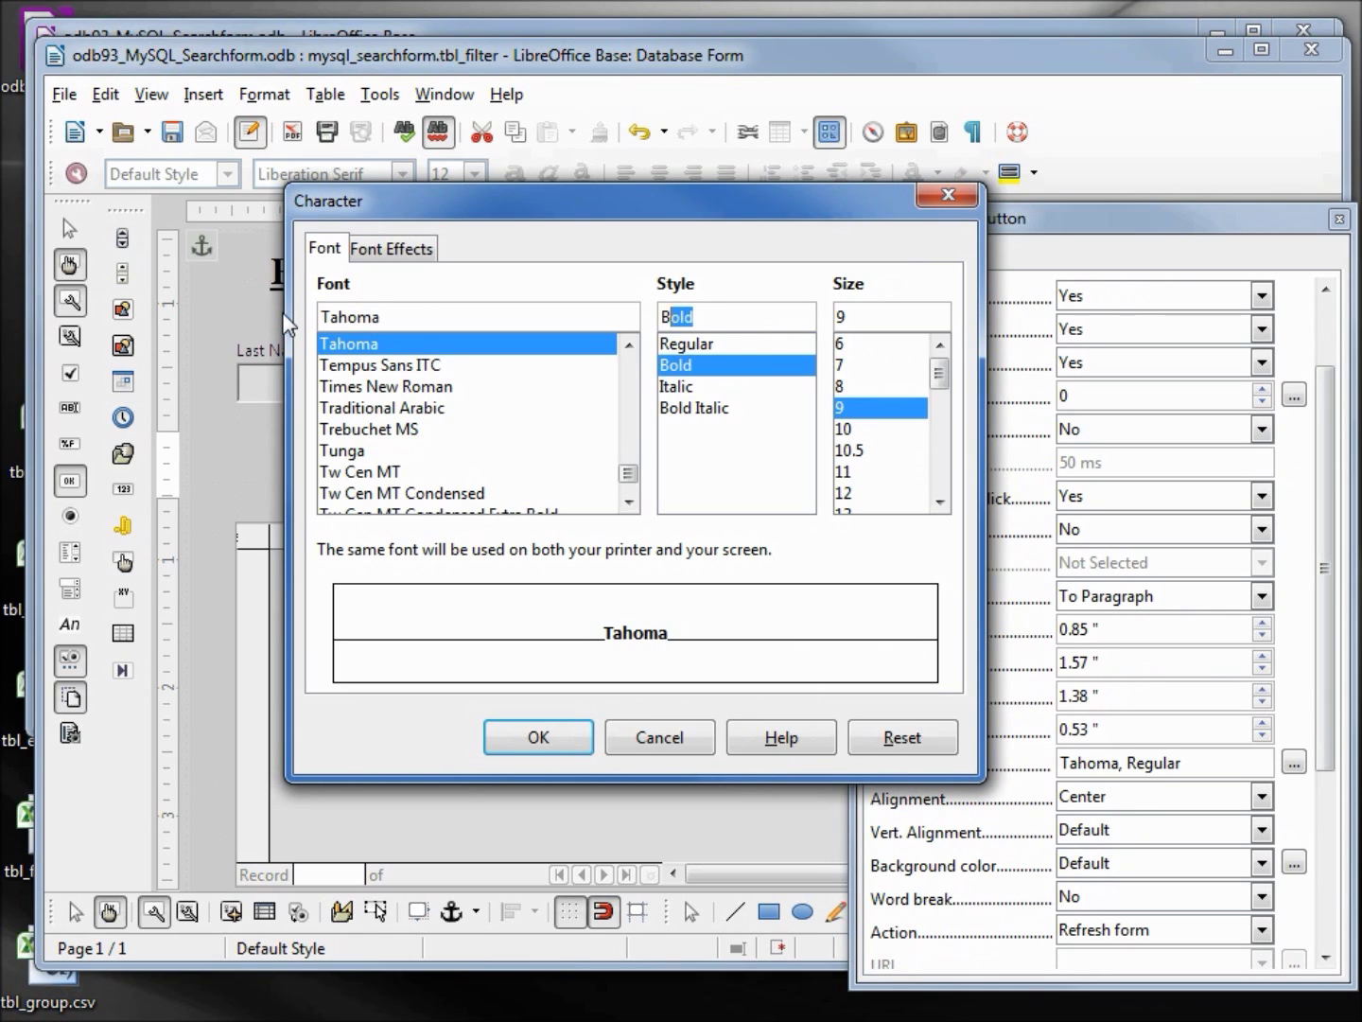
key("Tab")
type("20")
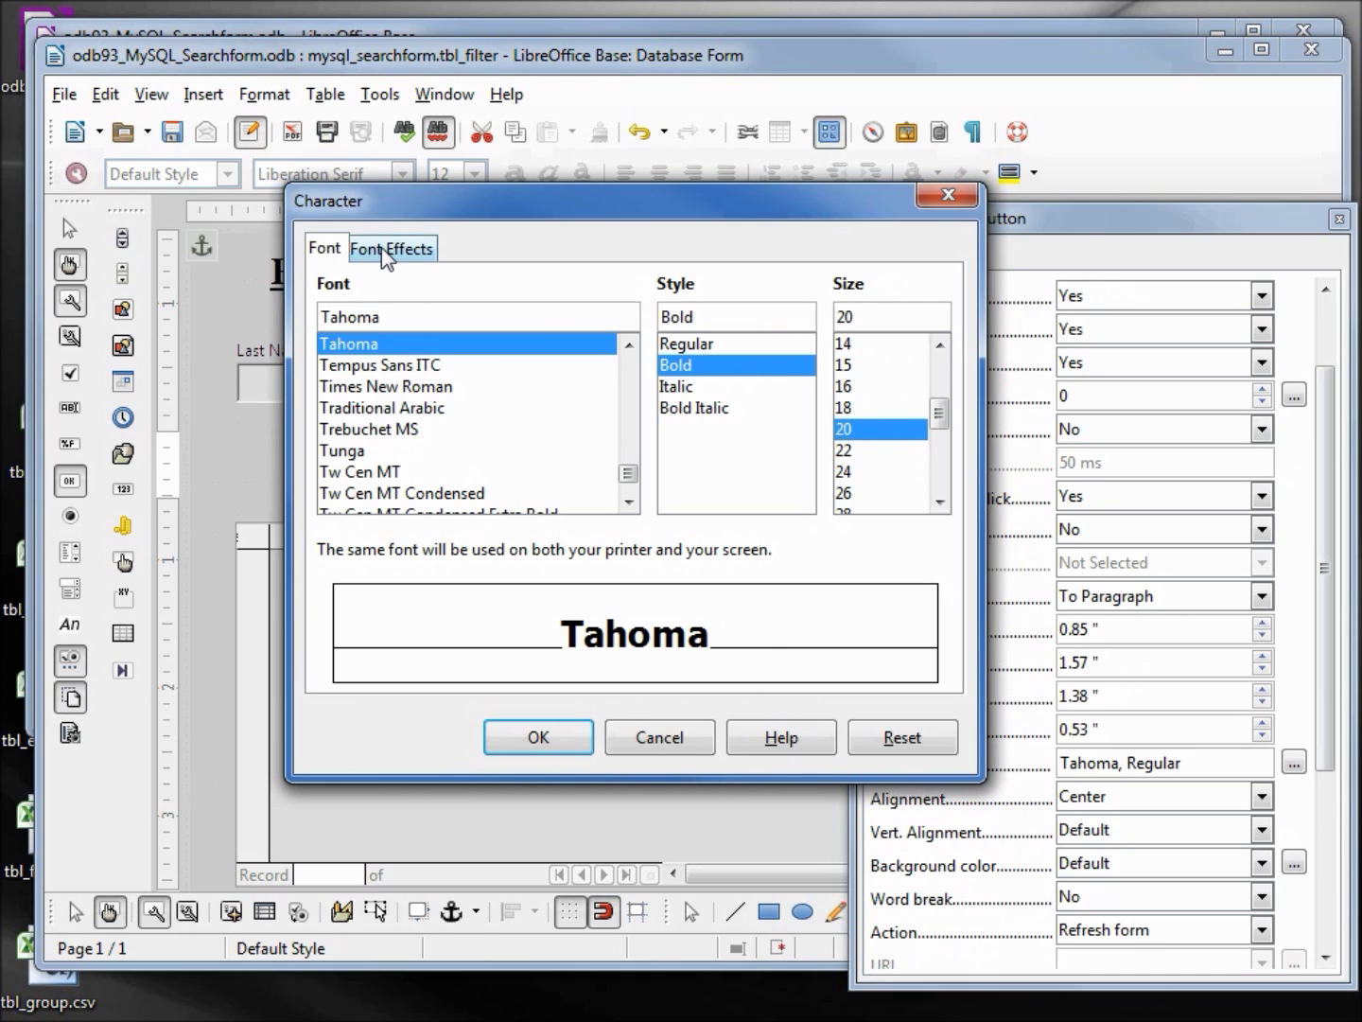
left_click(388, 249)
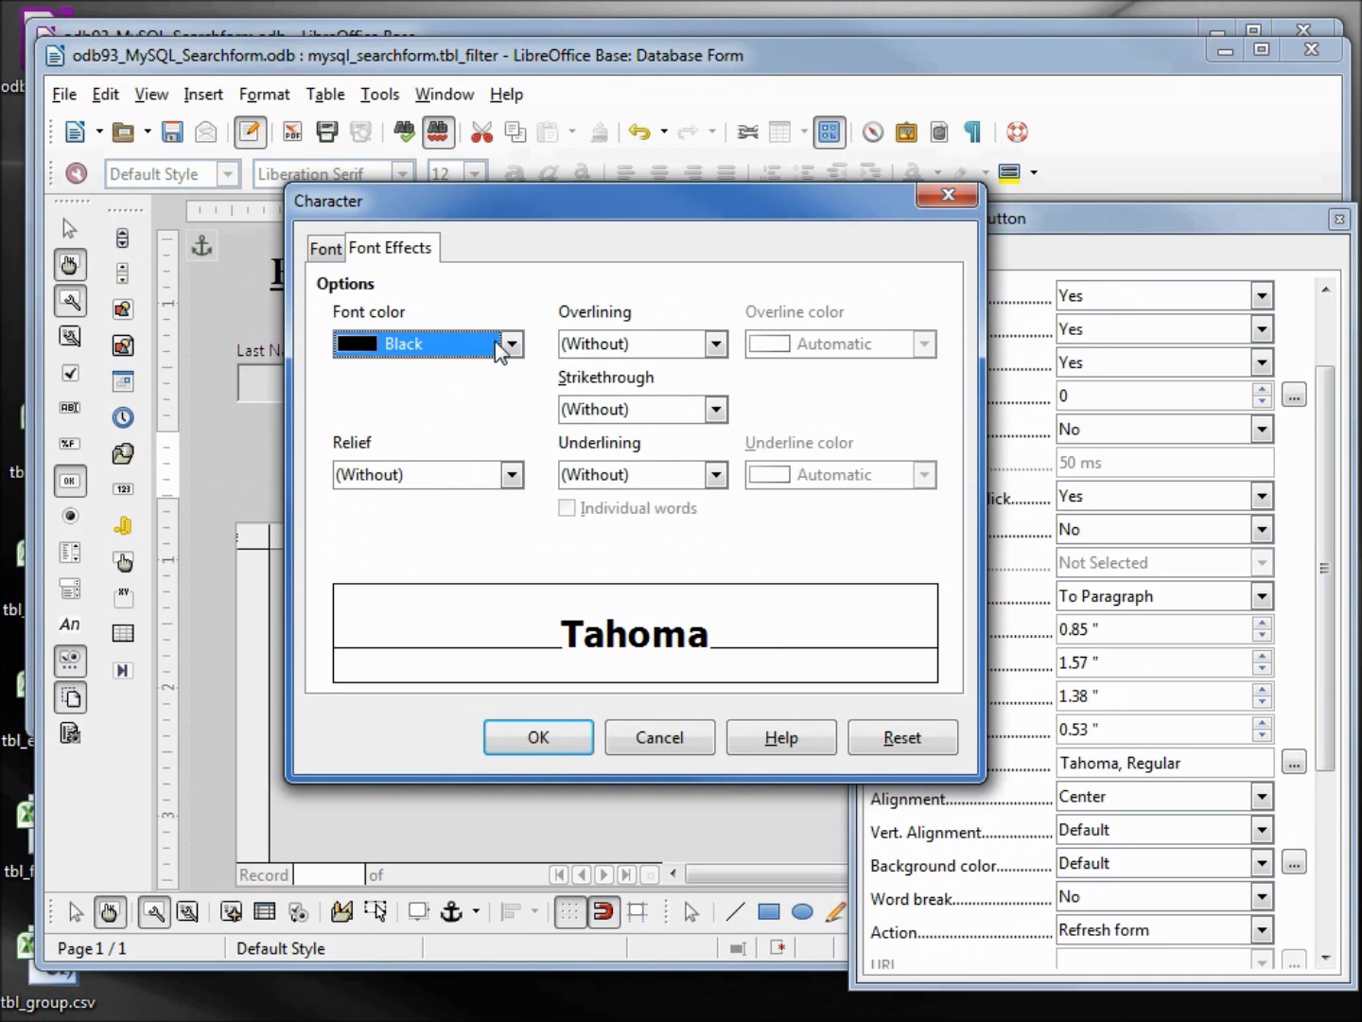
left_click(511, 478)
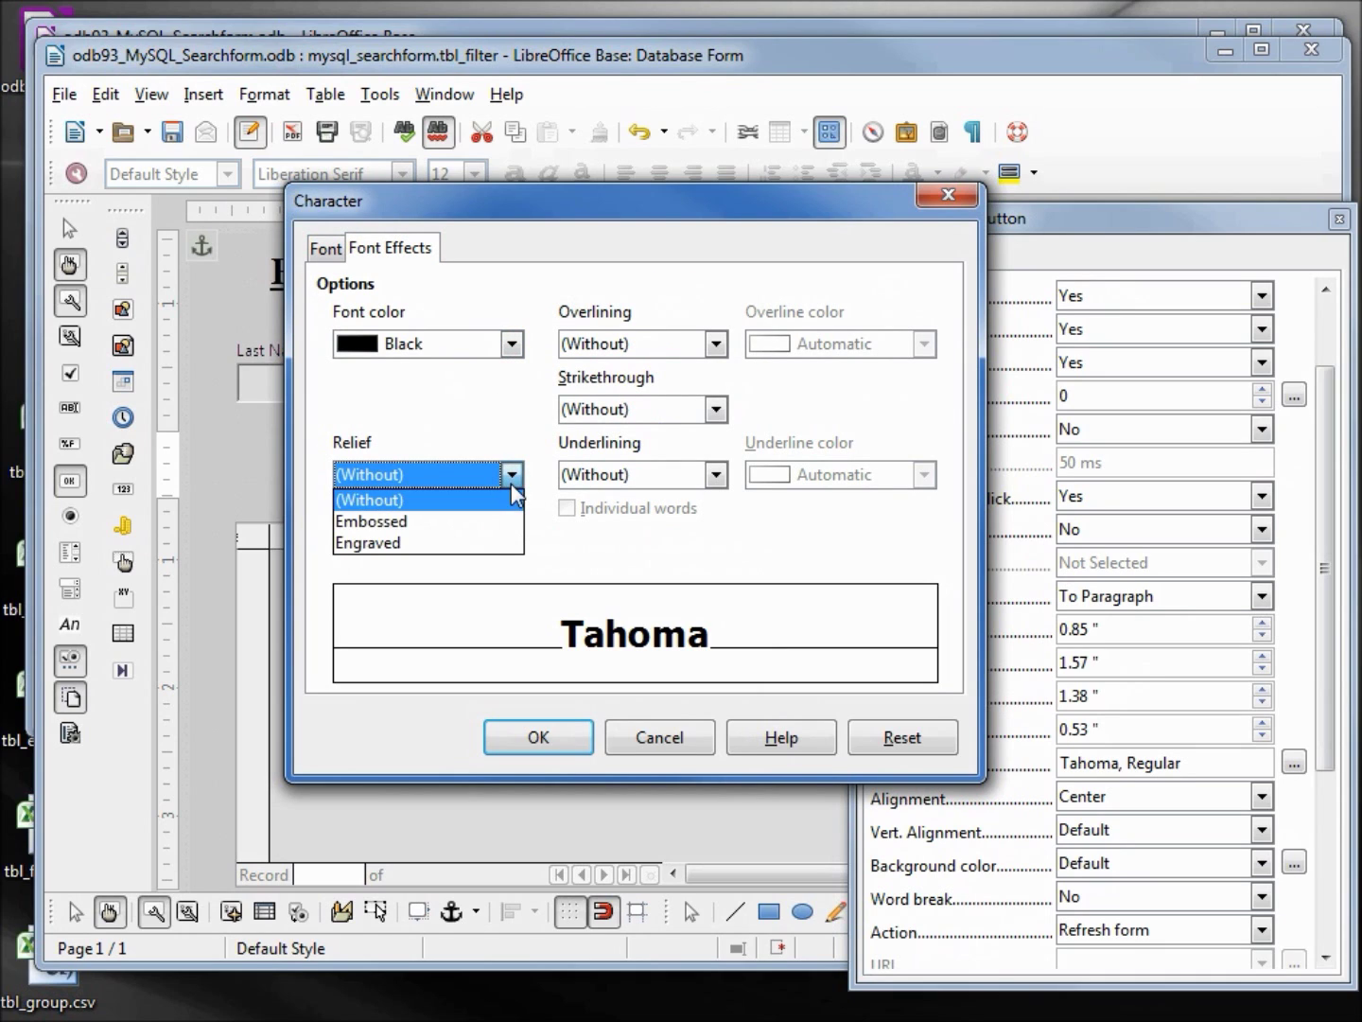
left_click(478, 537)
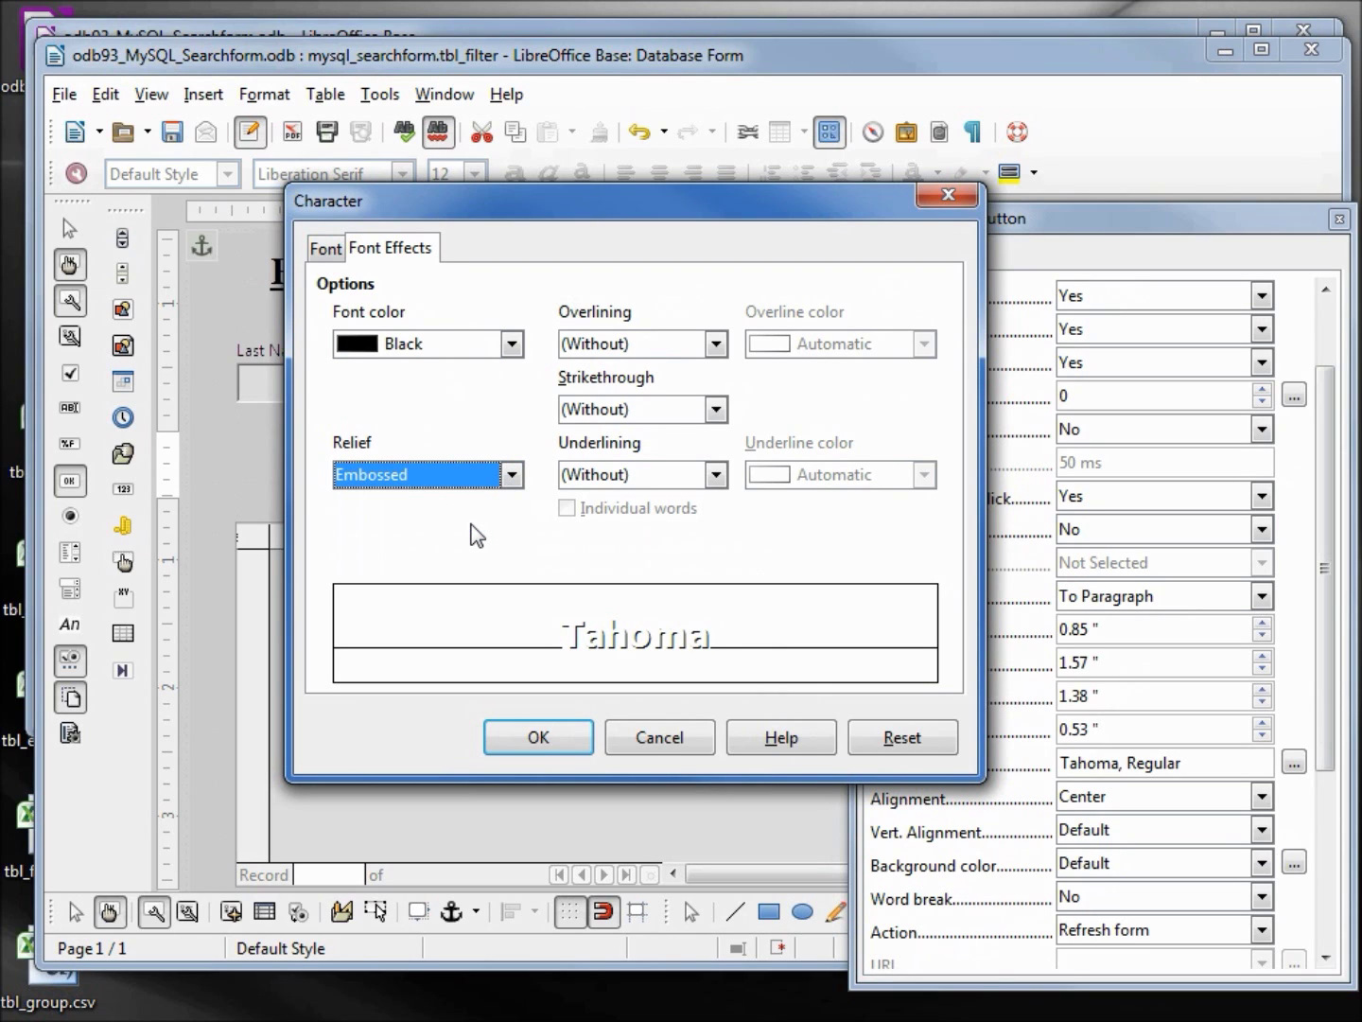
left_click(540, 735)
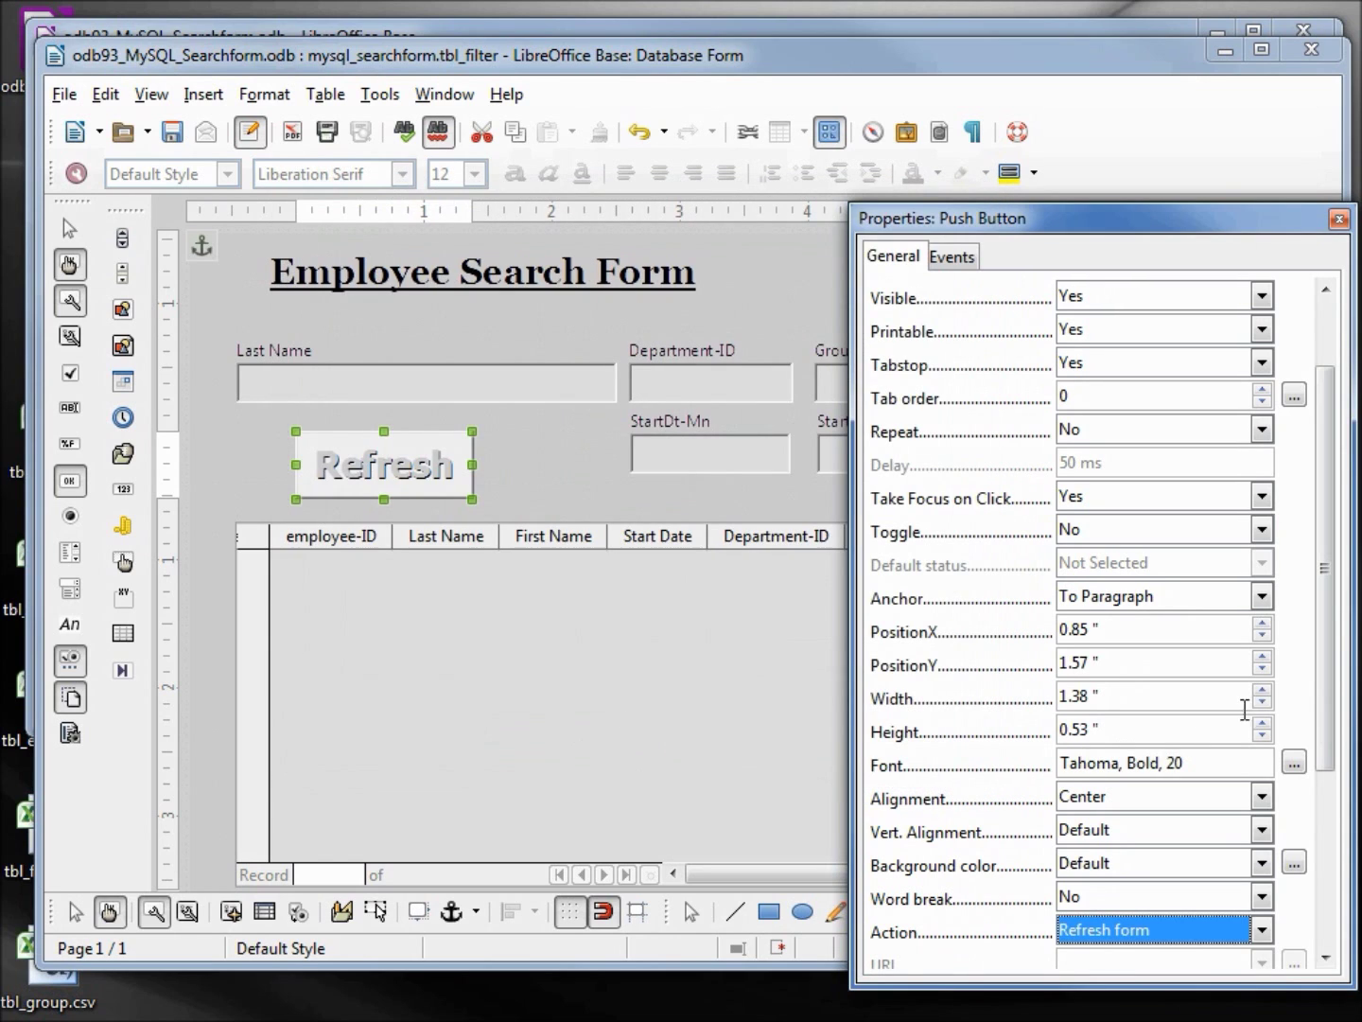
Set the Refresh button background to Blue 11, then select the StartDt-Mn field
left_click_drag(1333, 684, 1314, 951)
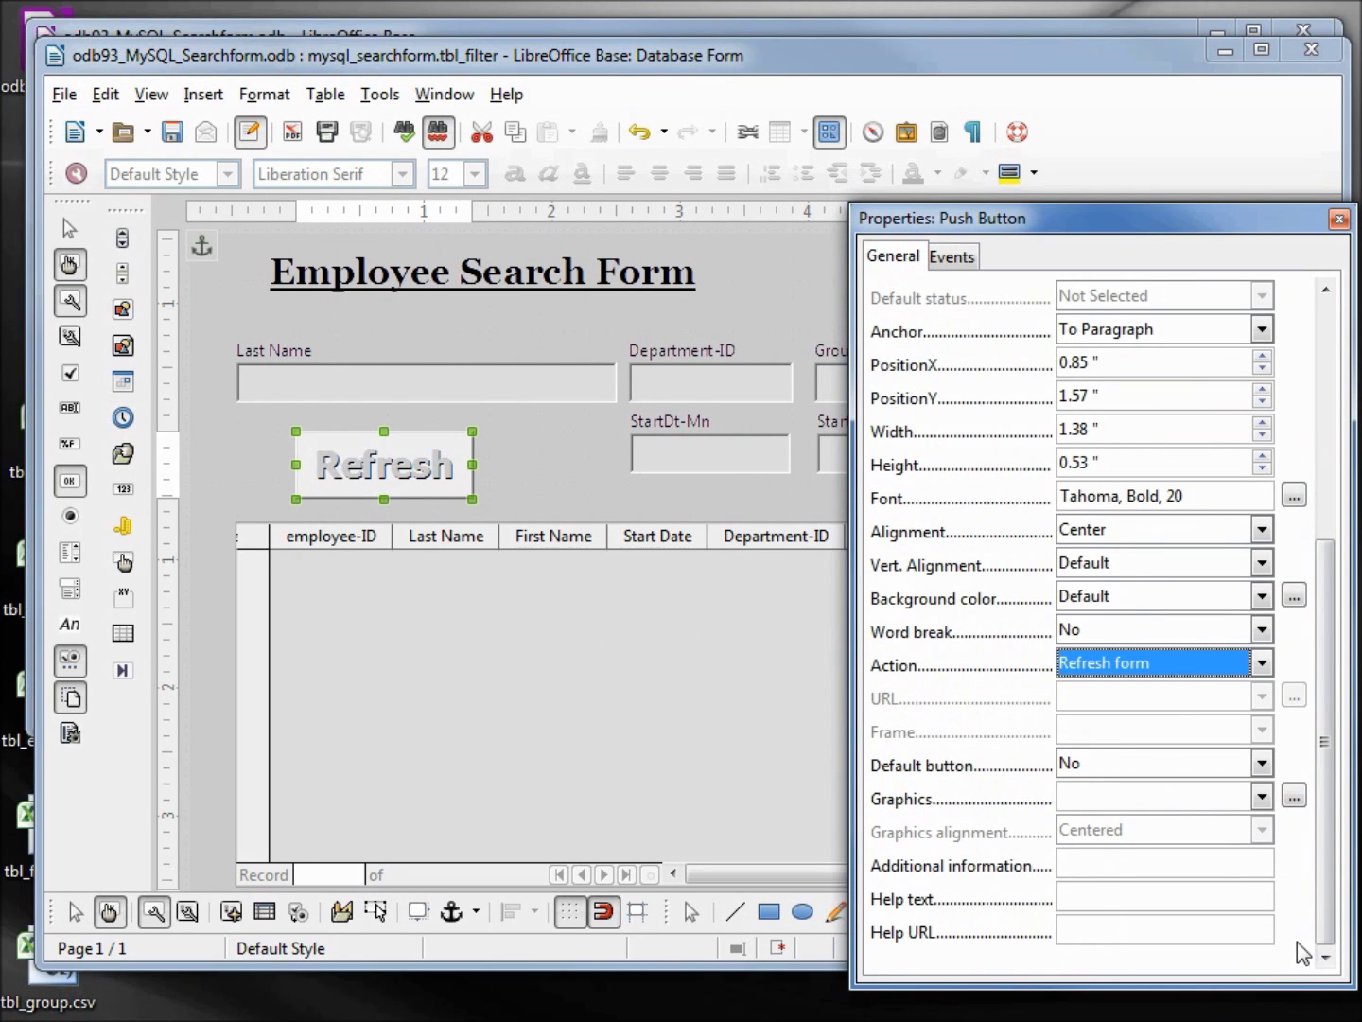
left_click(1262, 596)
left_click_drag(1264, 642, 1248, 979)
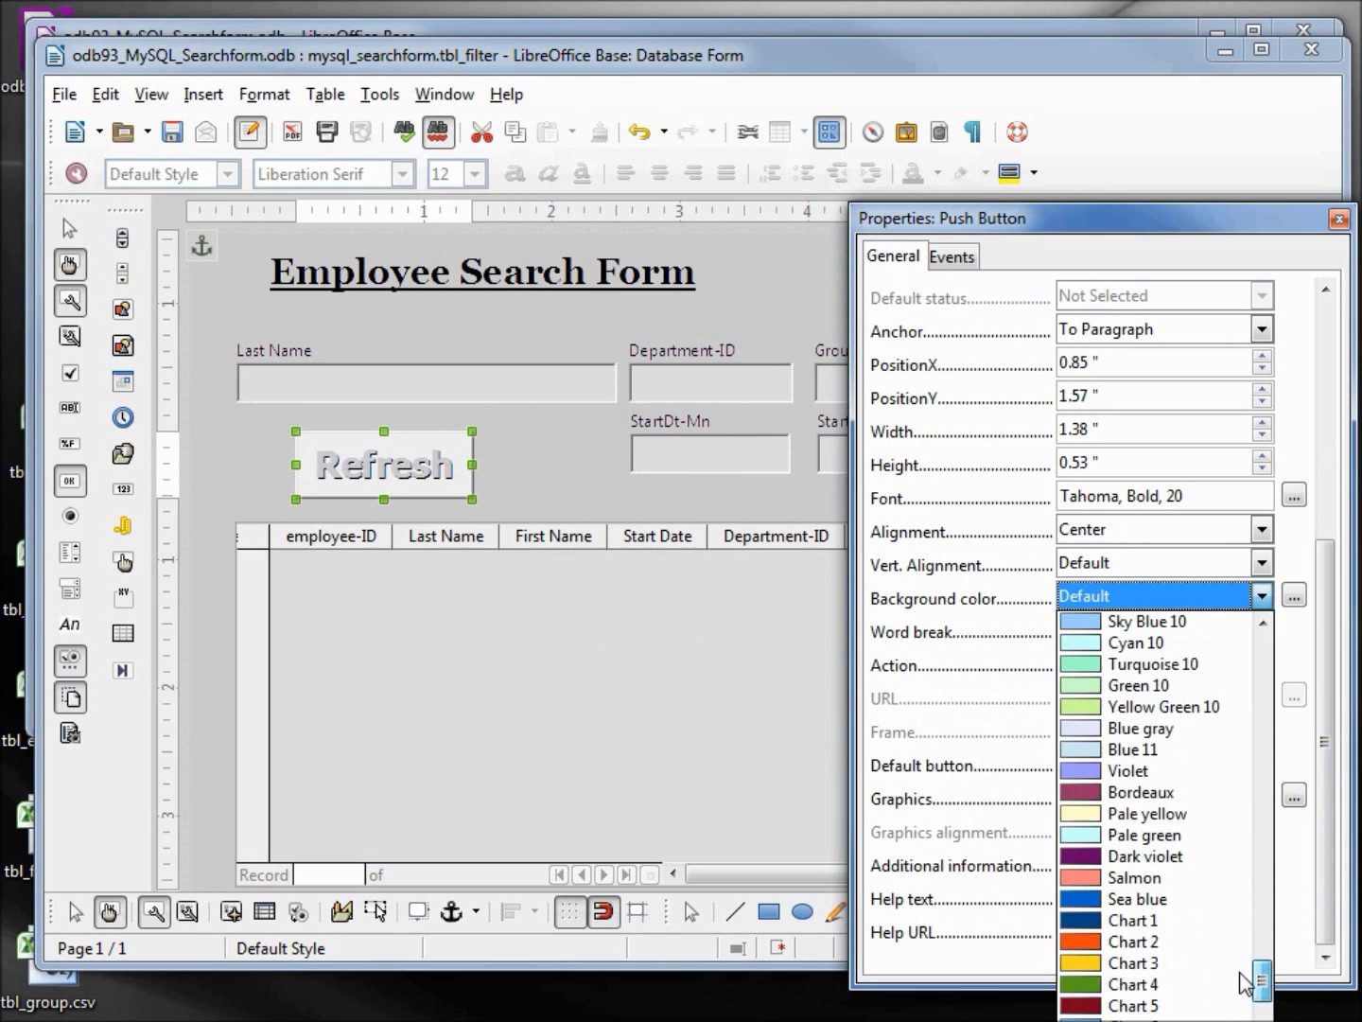
left_click(1141, 750)
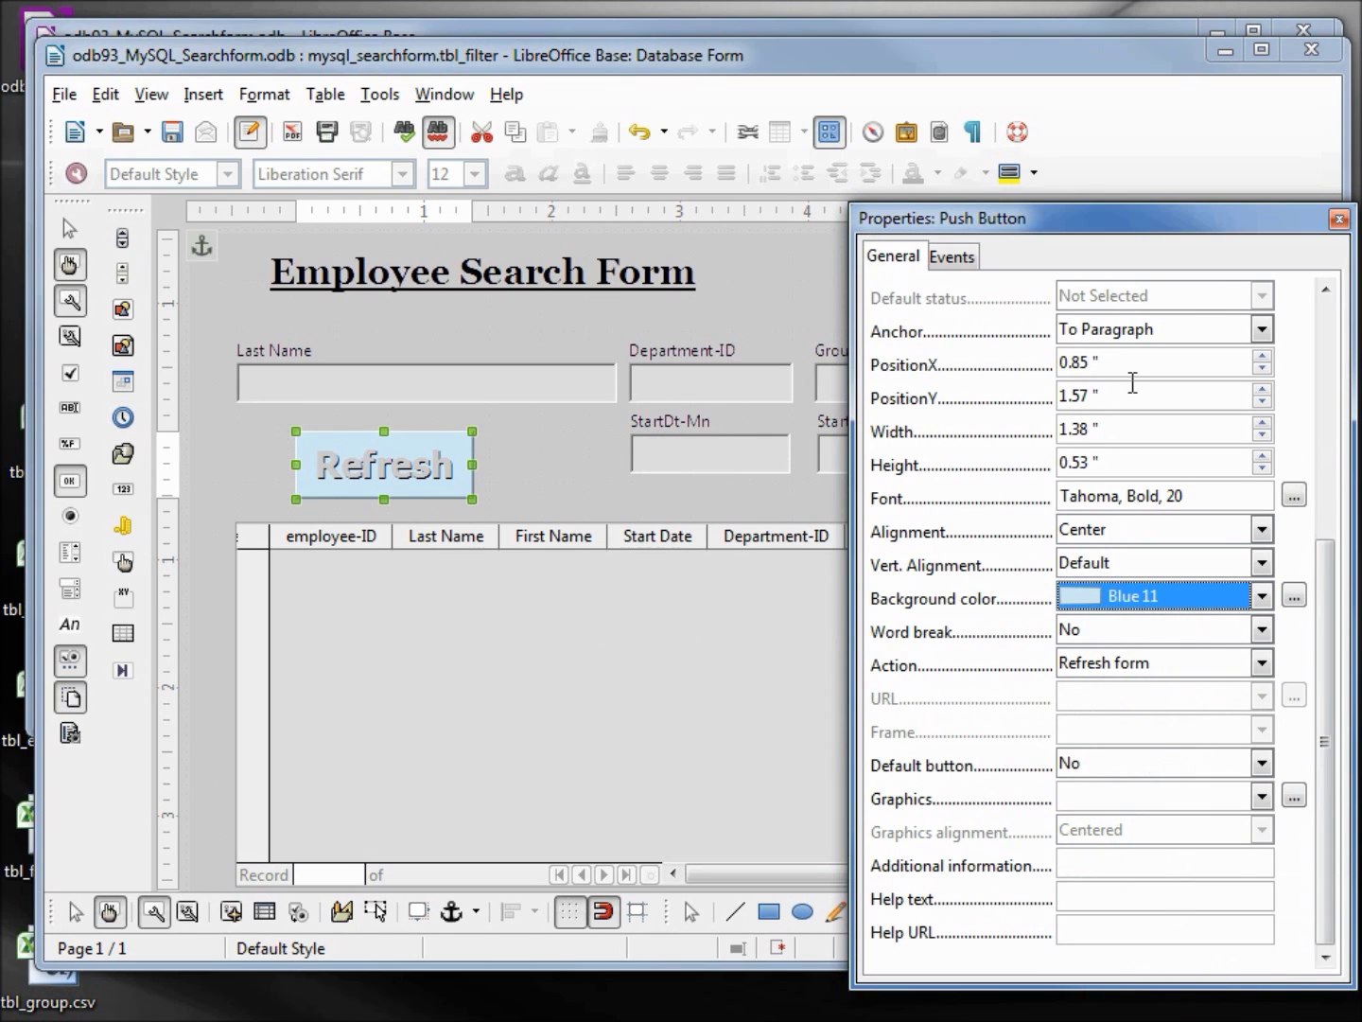
left_click_drag(1269, 208, 502, 183)
left_click(748, 452)
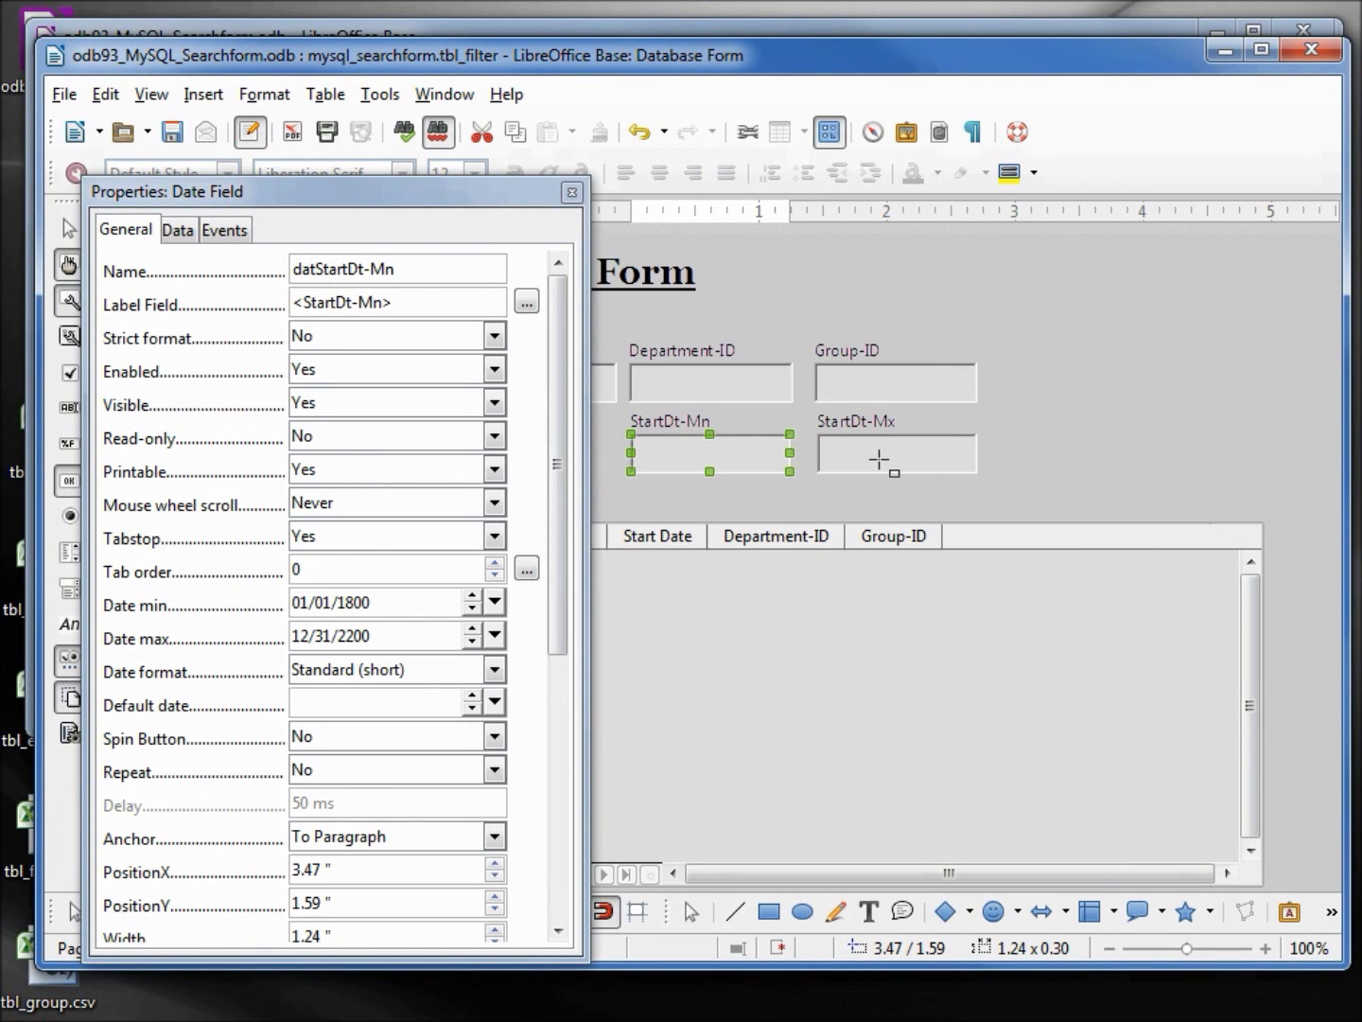
Give both StartDt fields MM/DD/YYYY format, spin button, repeat and dropdown set to Yes
left_click(880, 460, "shift")
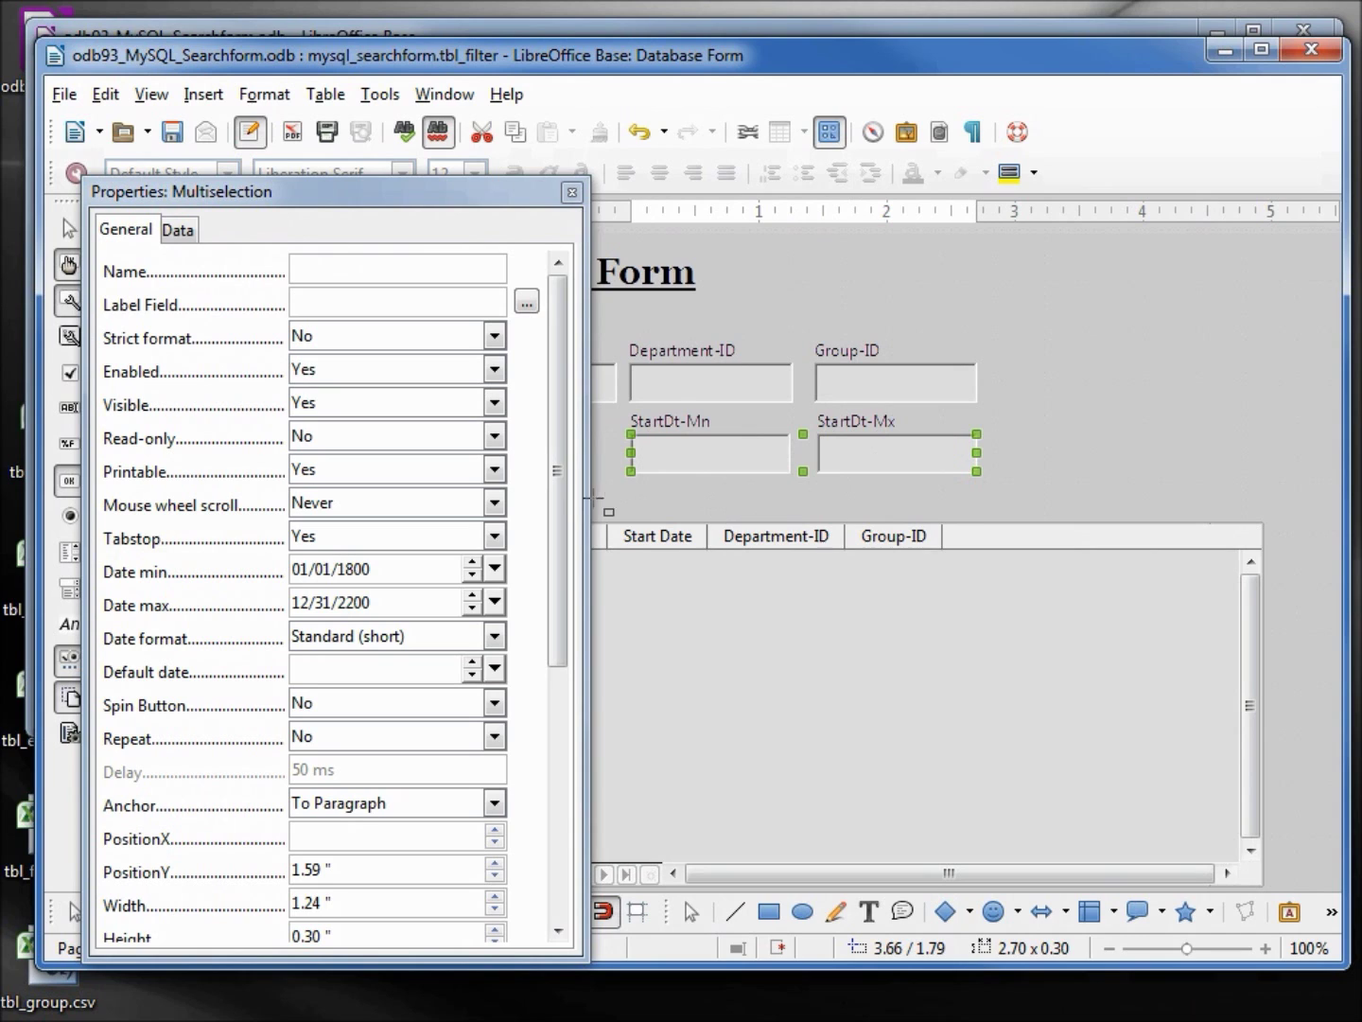
left_click(494, 637)
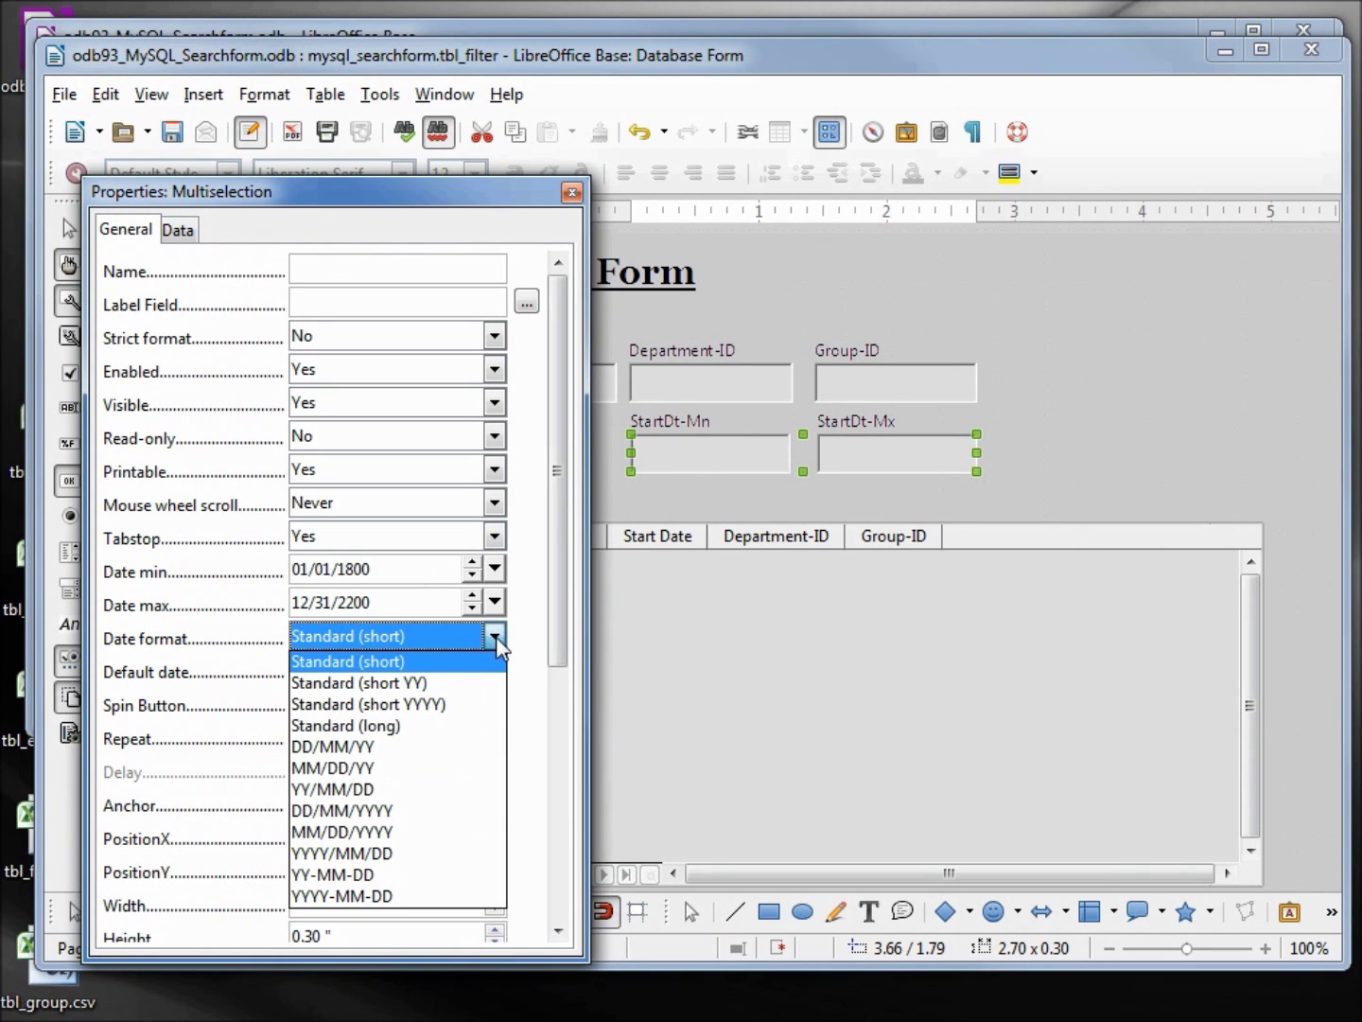
left_click(405, 832)
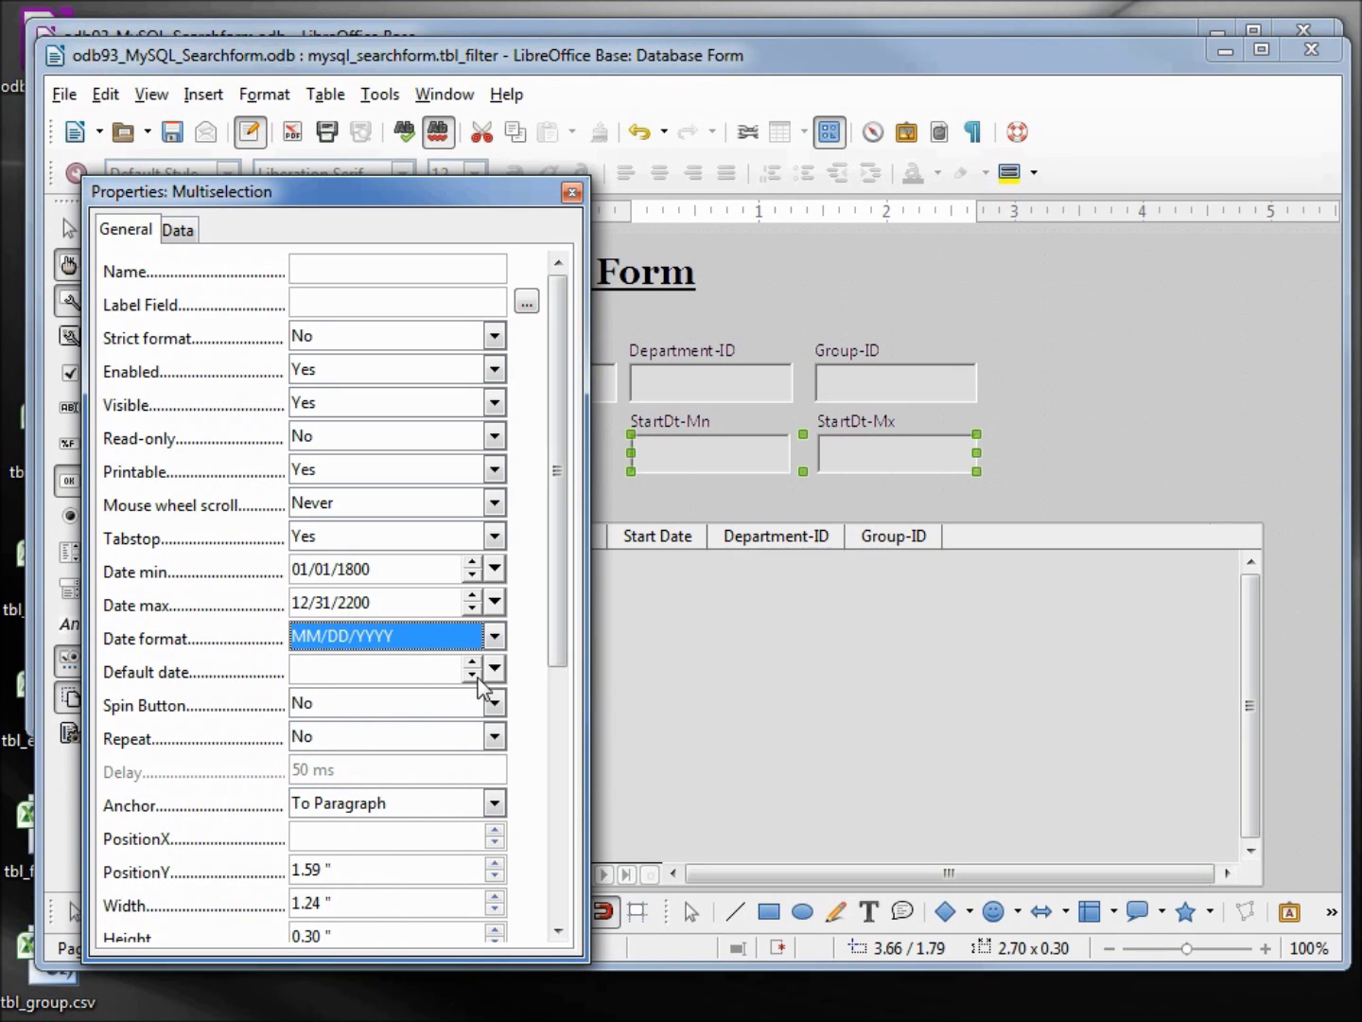
left_click(493, 703)
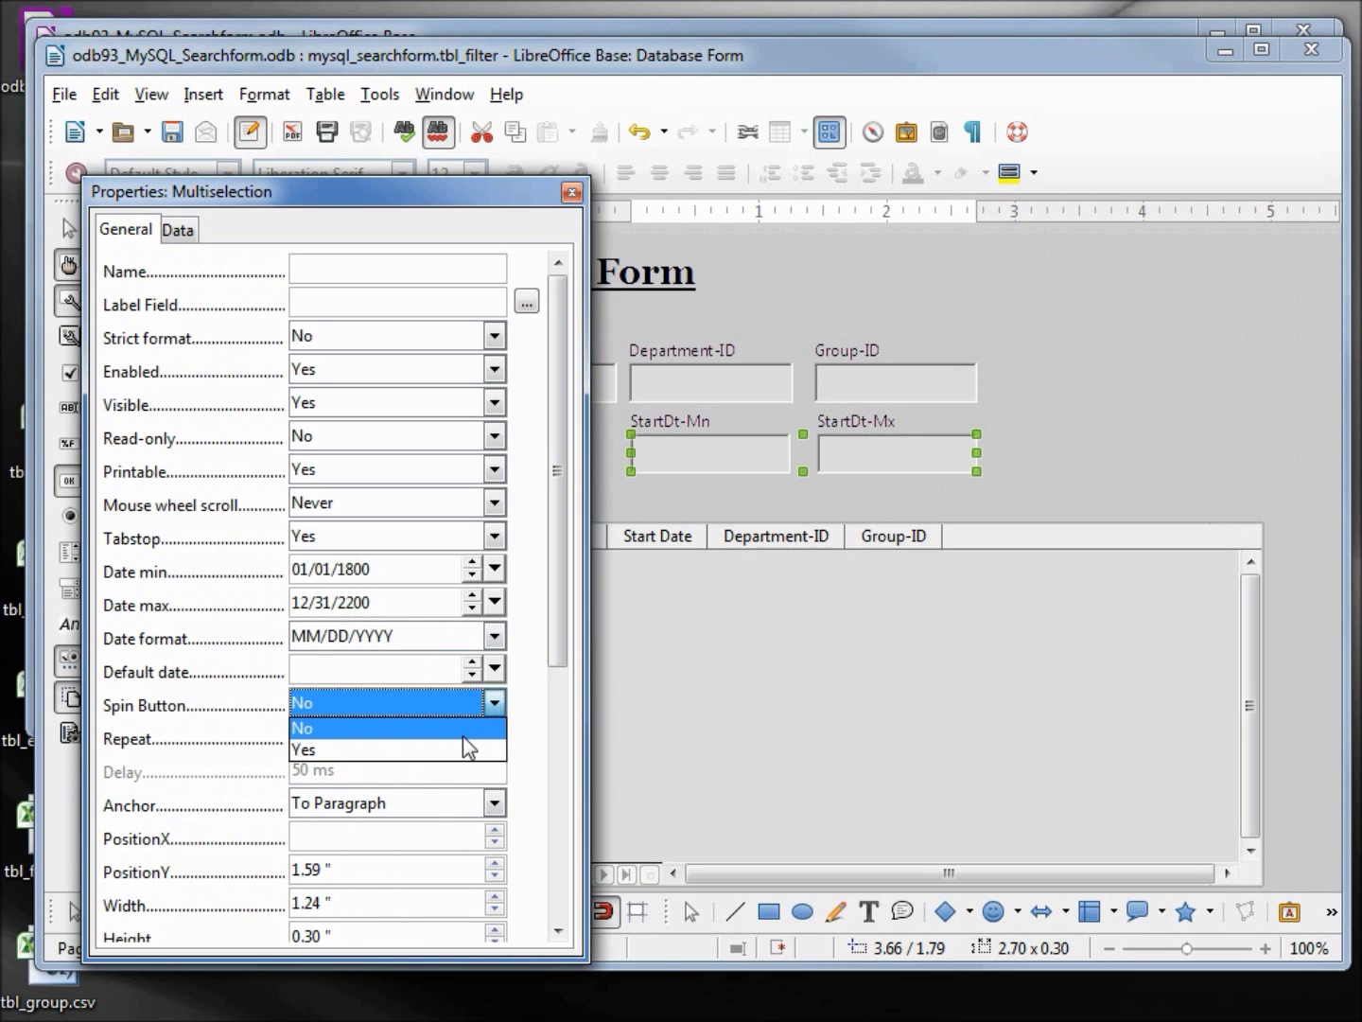
left_click(462, 750)
left_click(494, 737)
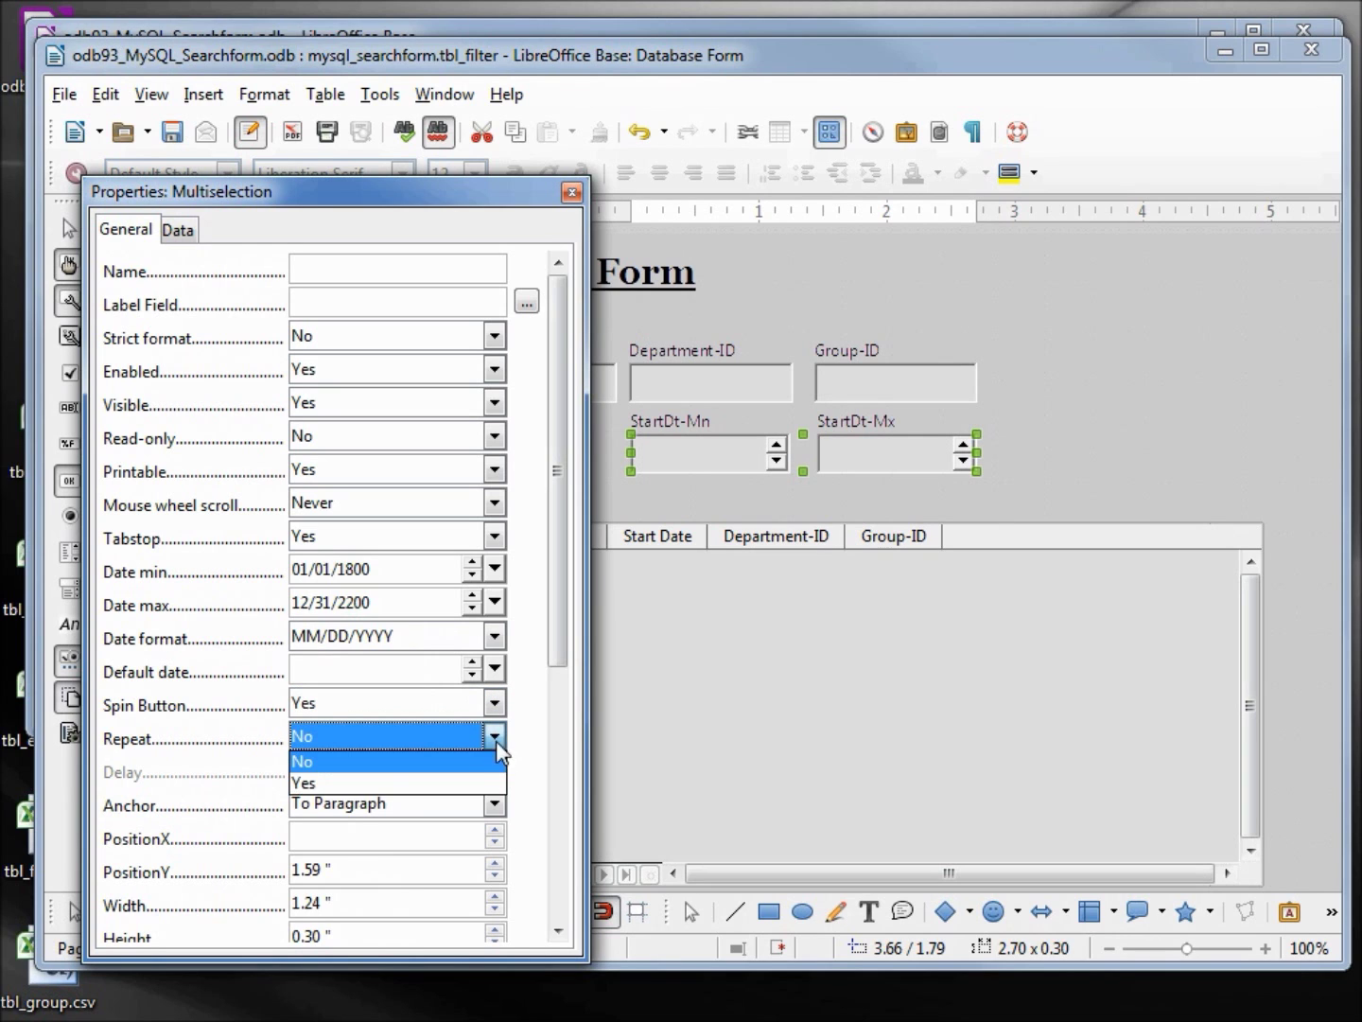
left_click(472, 783)
left_click_drag(556, 650, 548, 870)
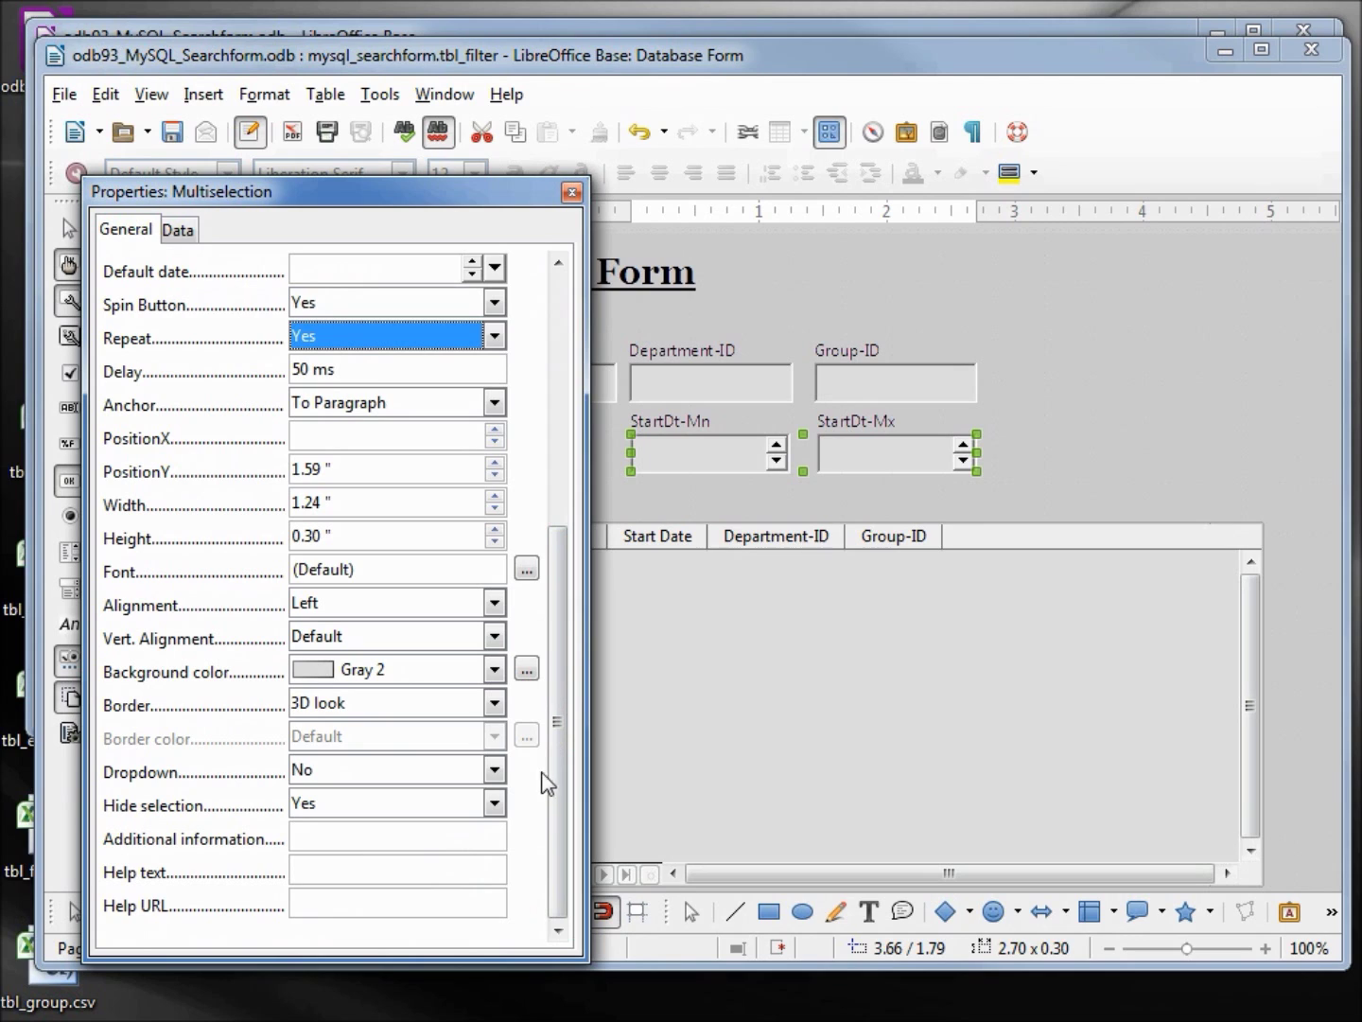
left_click(497, 770)
left_click(483, 819)
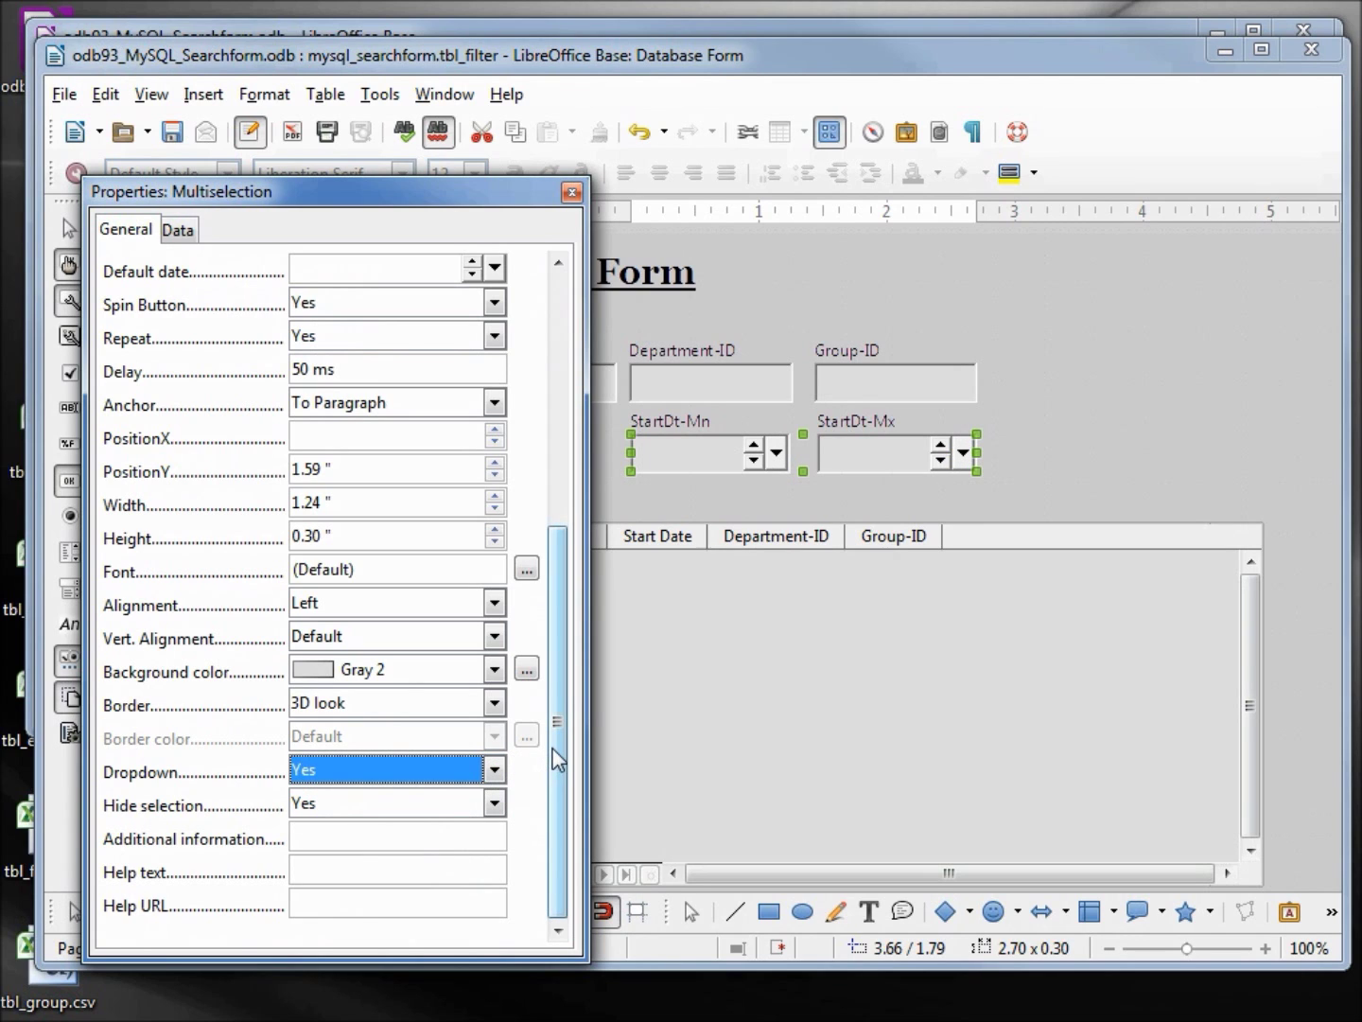
left_click_drag(558, 757, 608, 353)
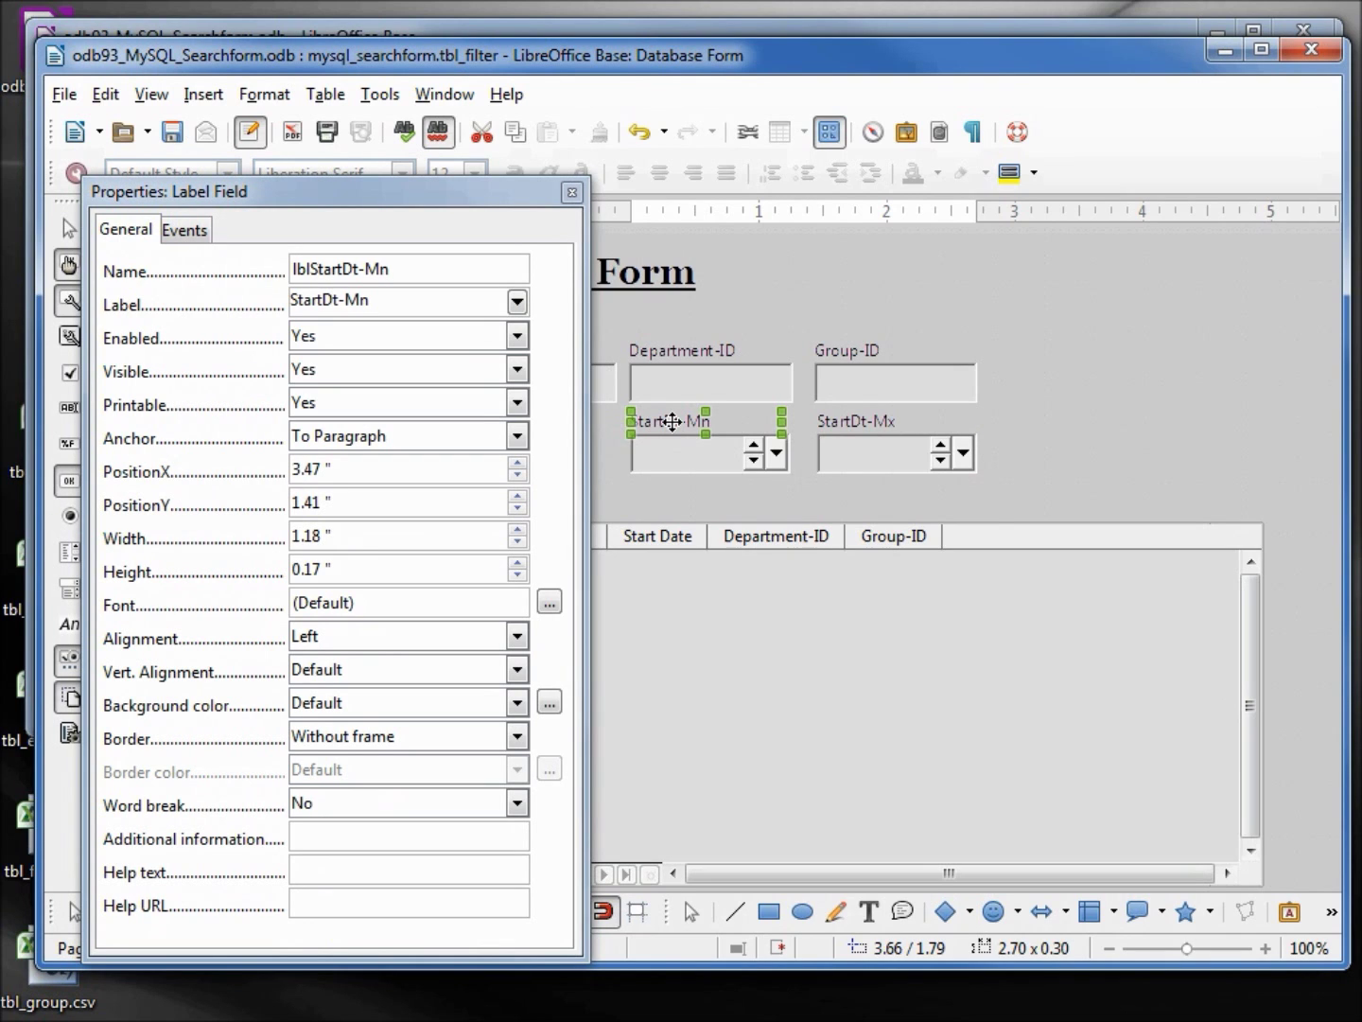
Change the StartDt-Mn label text to 'Gerater Than'
left_click_drag(402, 303, 258, 295)
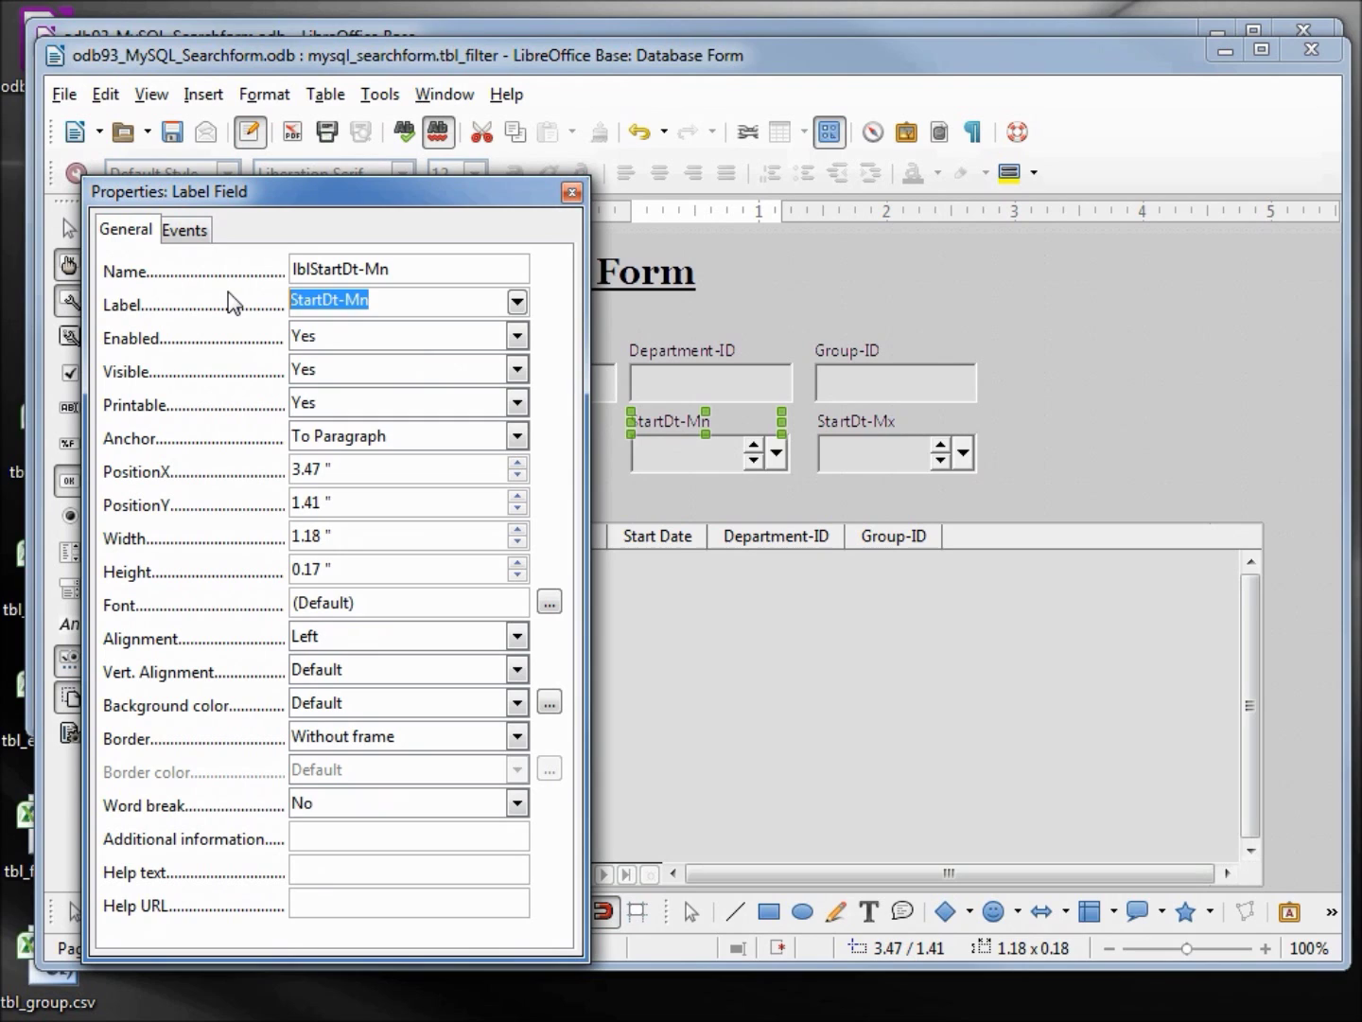
key("BackSpace")
type("Gerater Than")
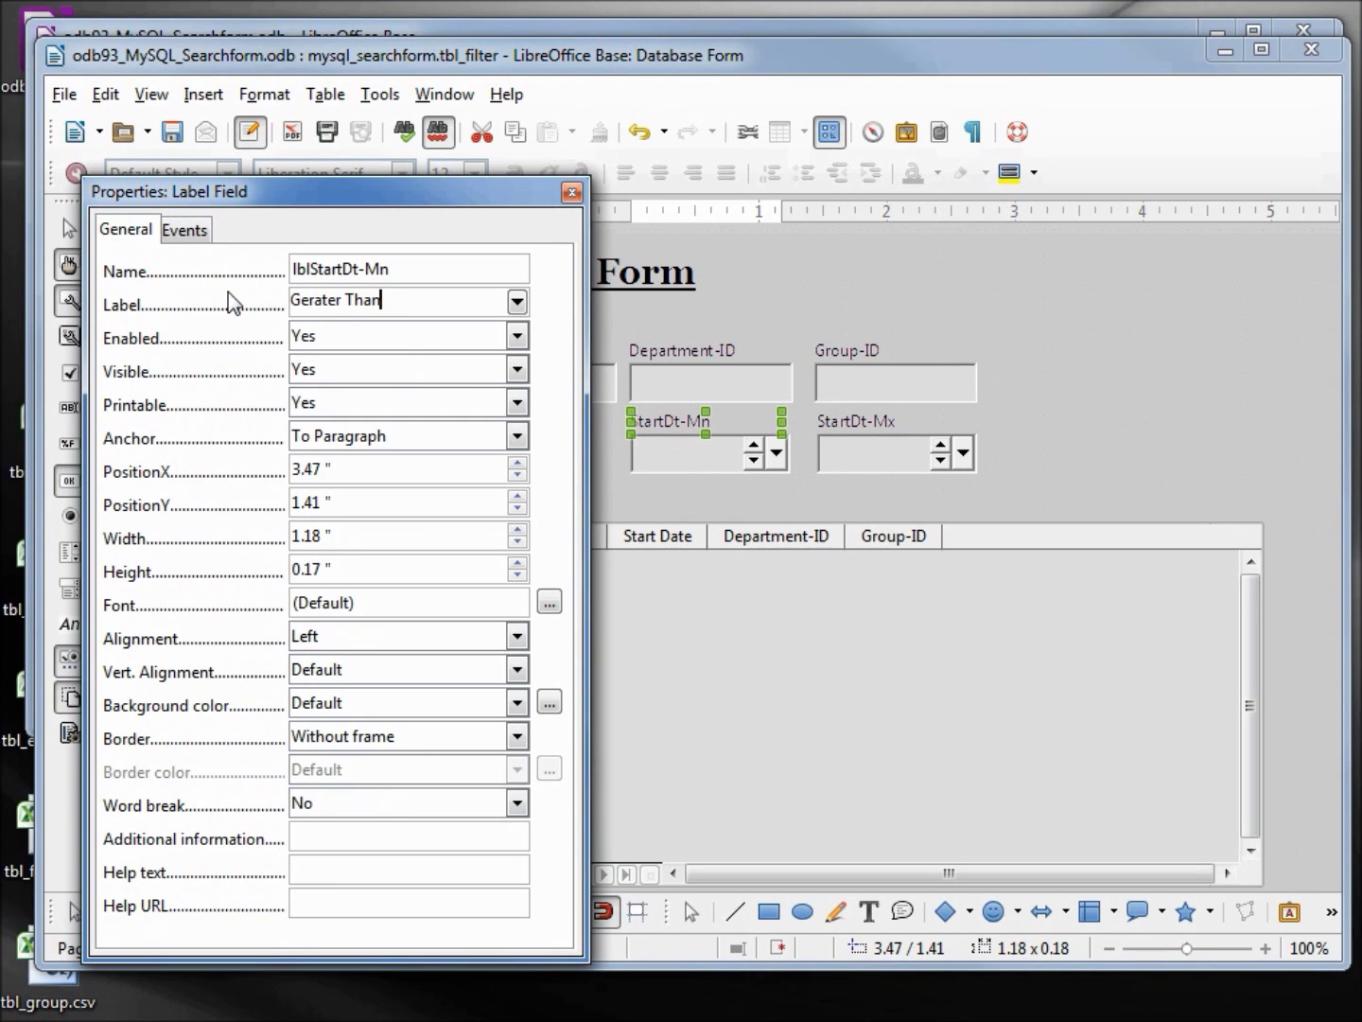
left_click(368, 334)
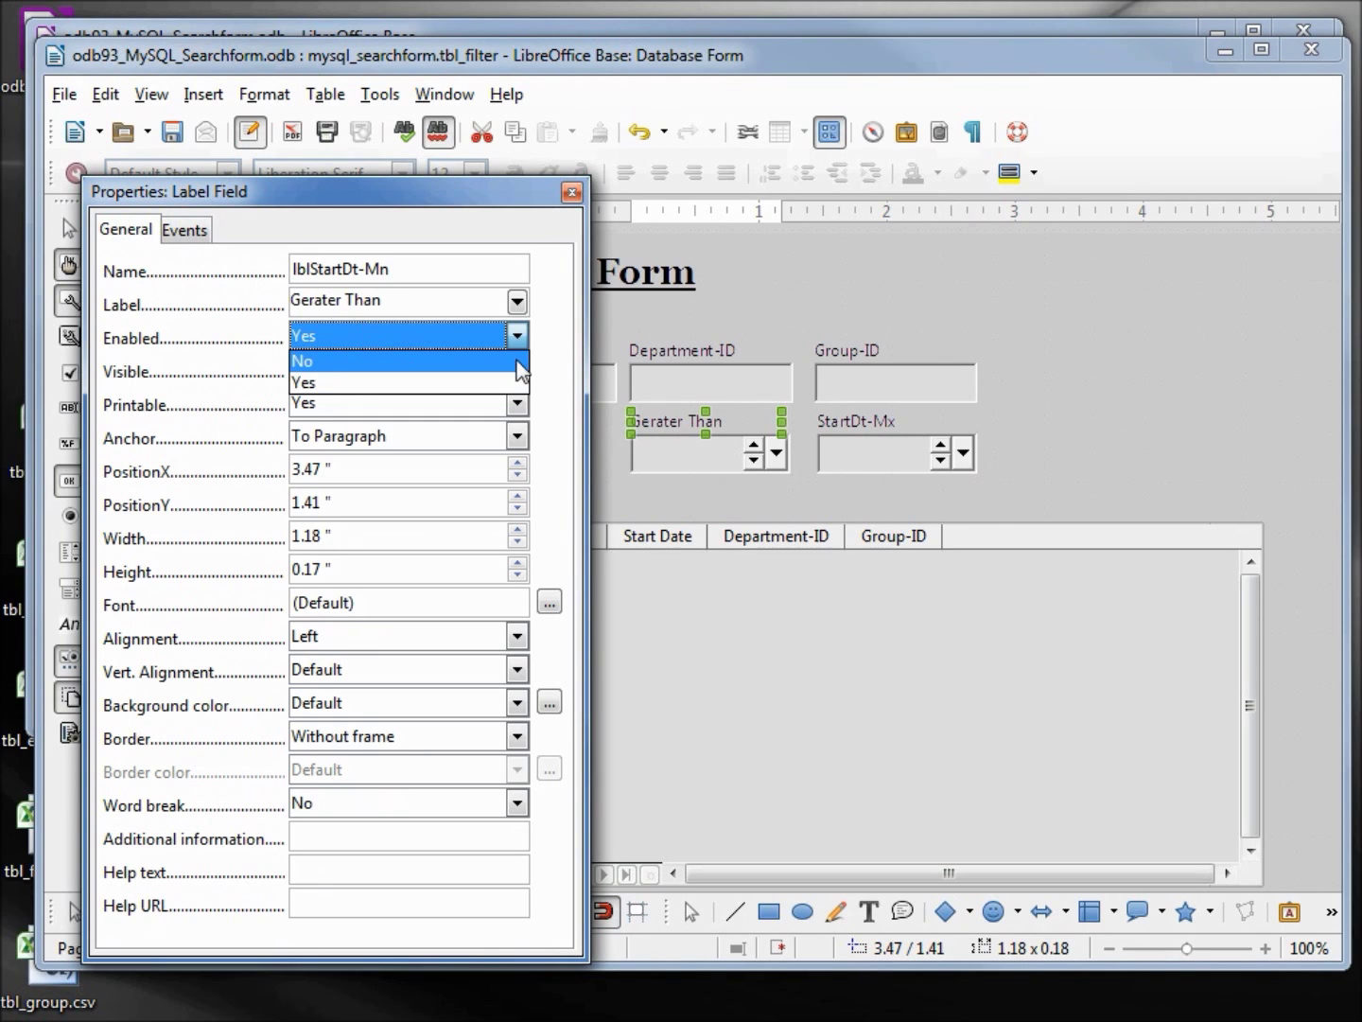
Change the StartDt-Mx label text to 'Less Than'
left_click(852, 420)
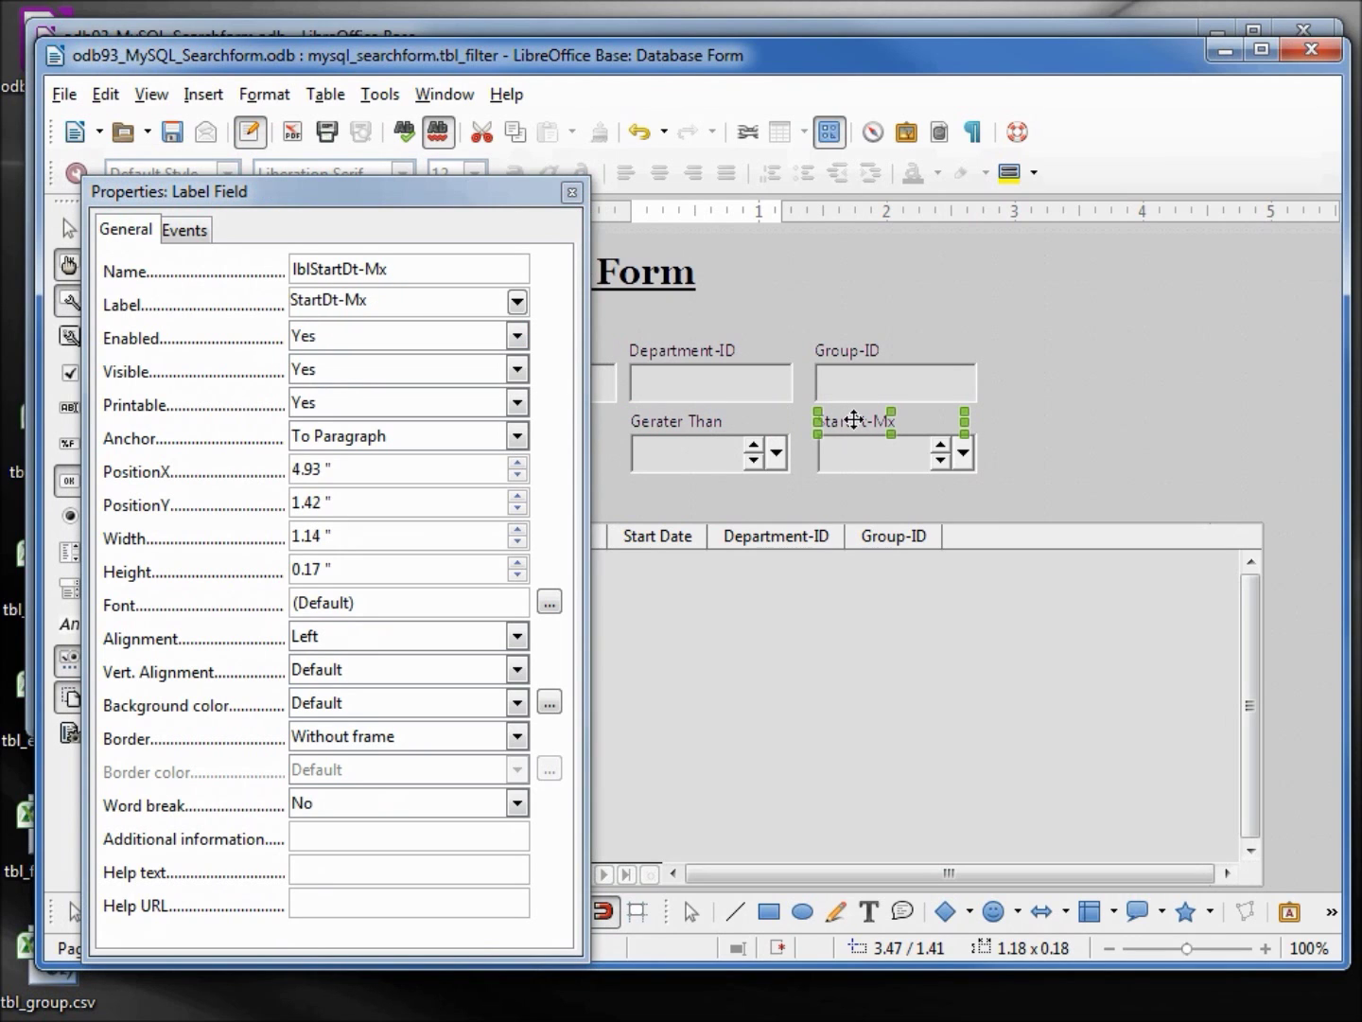
left_click(261, 296)
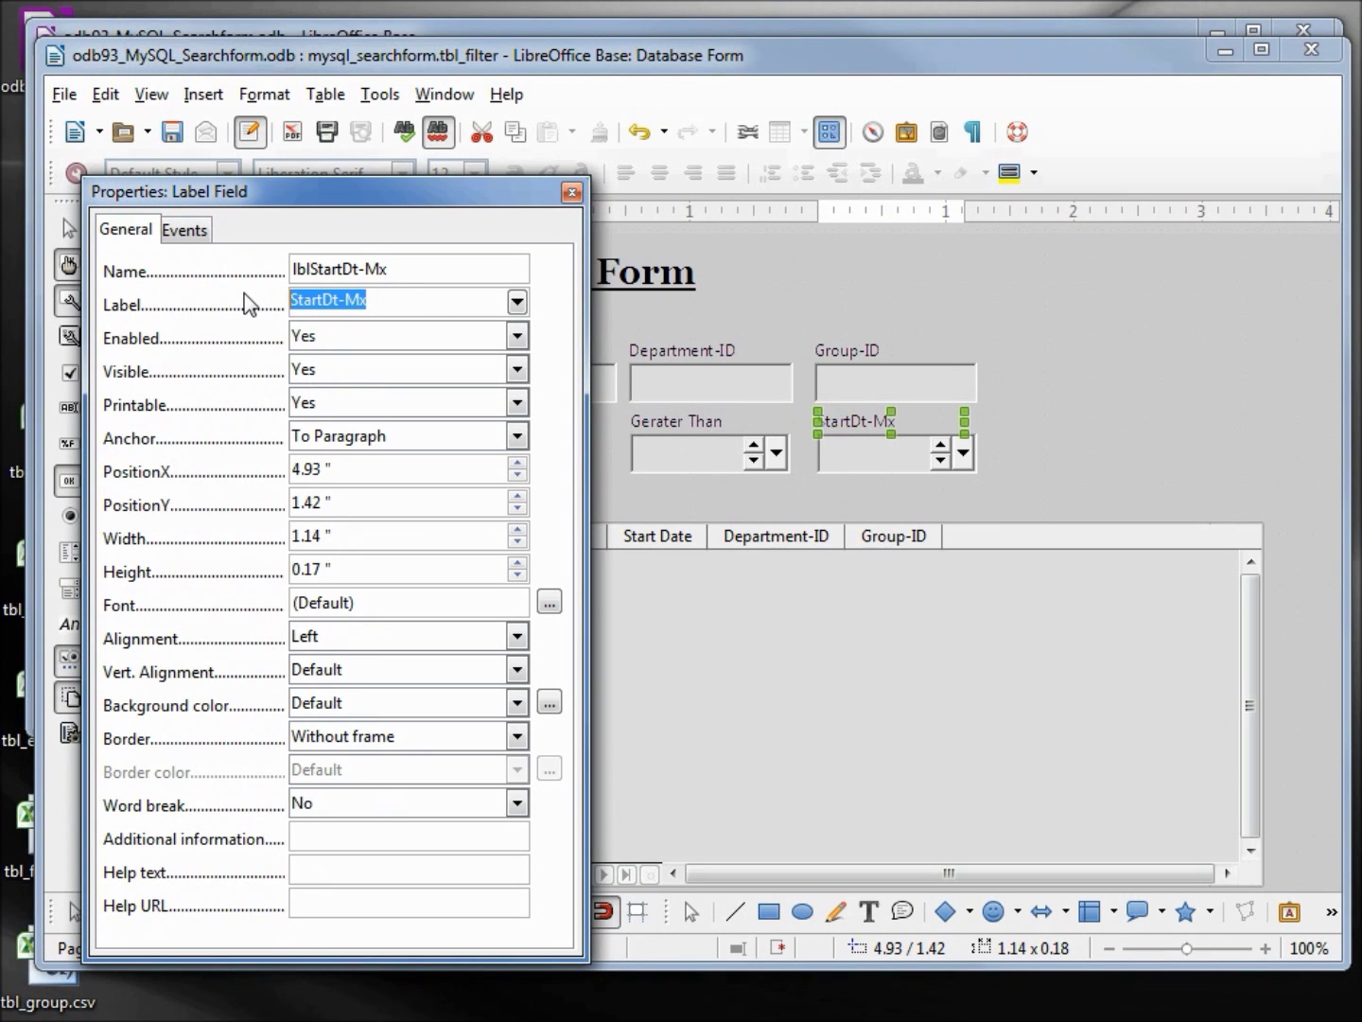
type("Less Than")
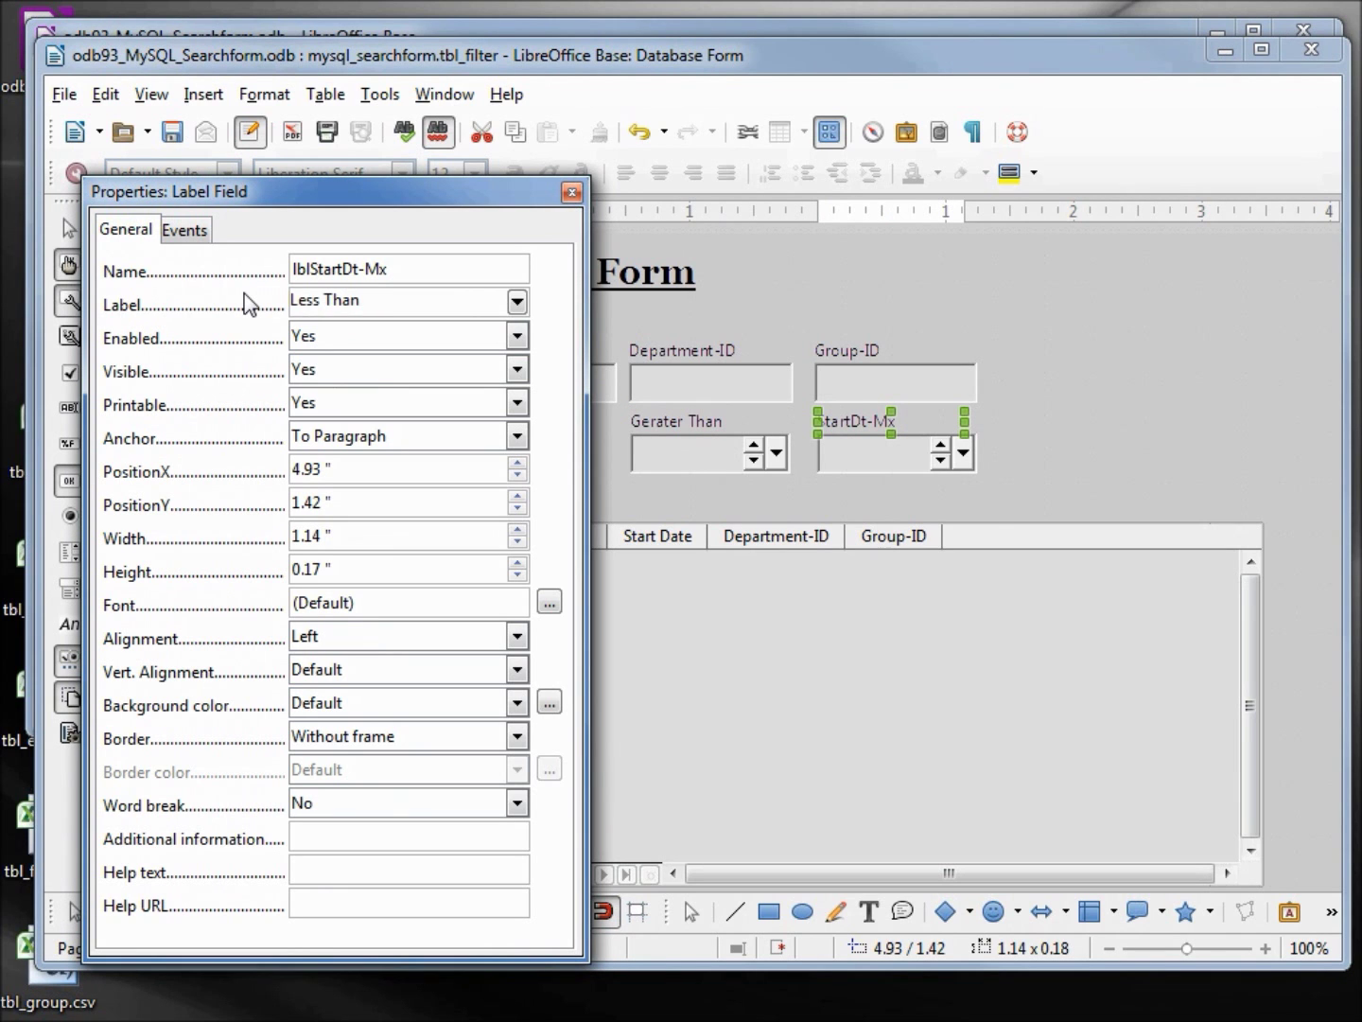
left_click(414, 270)
left_click_drag(385, 191, 1163, 161)
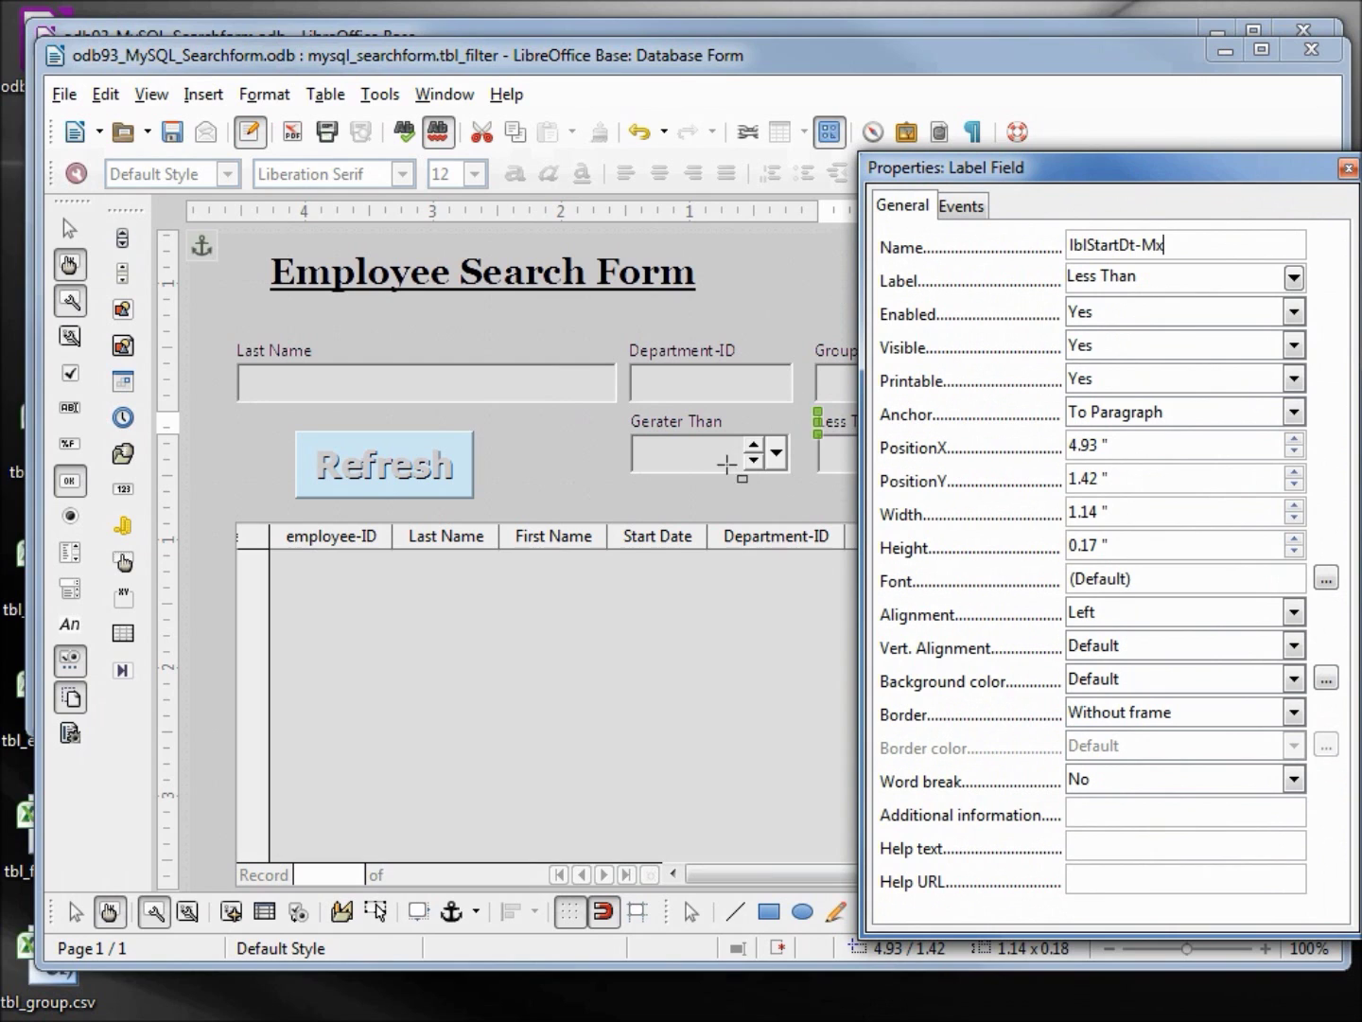
Draw a label beside the Refresh button reading 'Start Date' / 'Between' on two lines
left_click(69, 624)
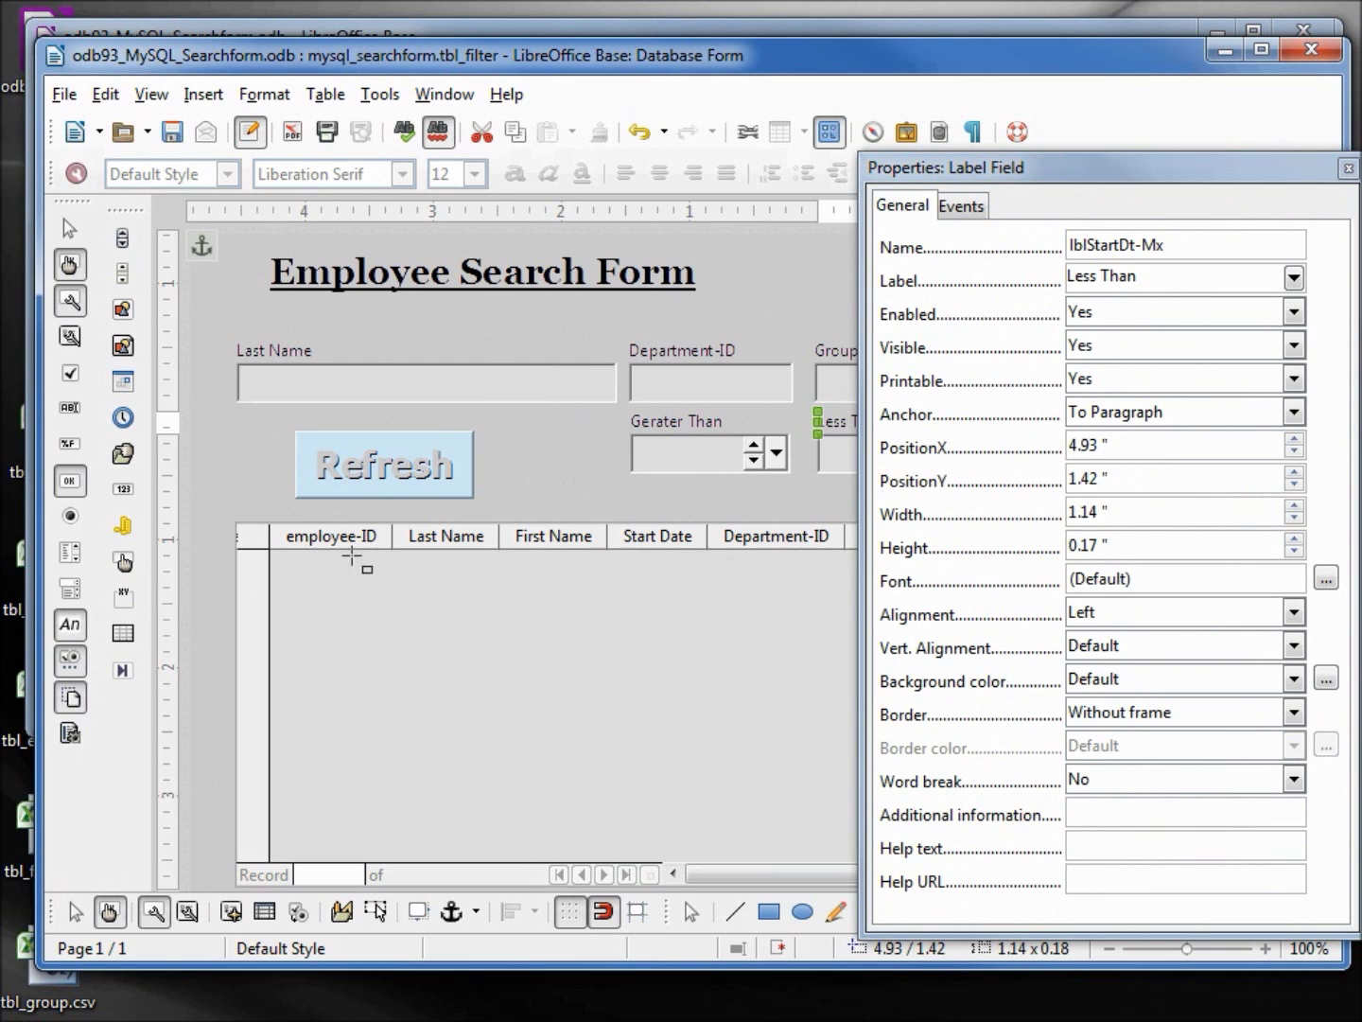
left_click_drag(495, 431, 623, 490)
triple_click(1155, 273)
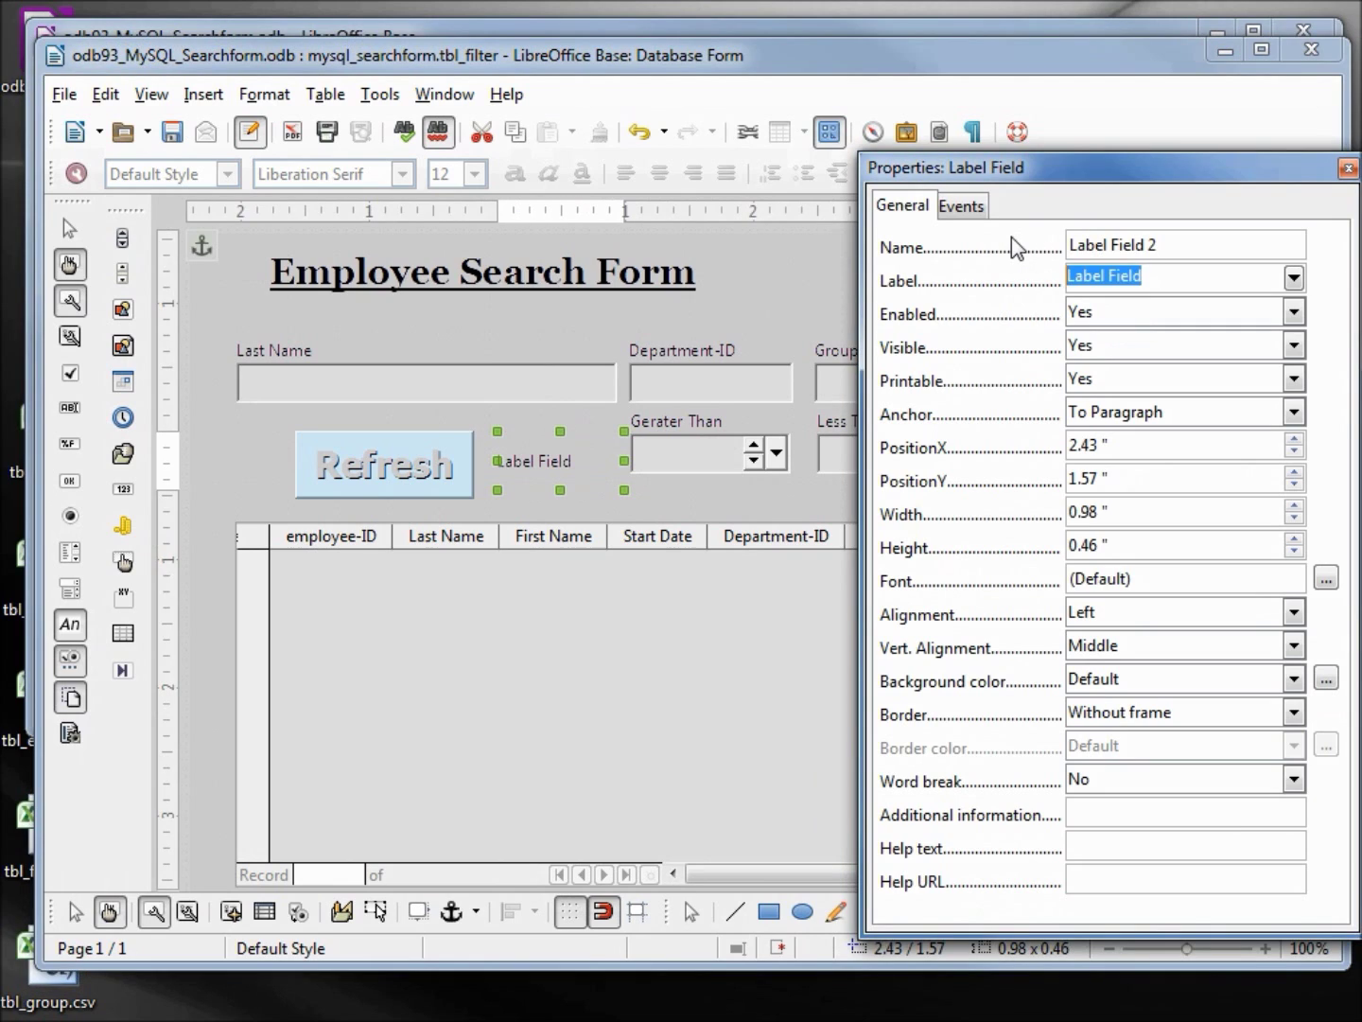
type("Start")
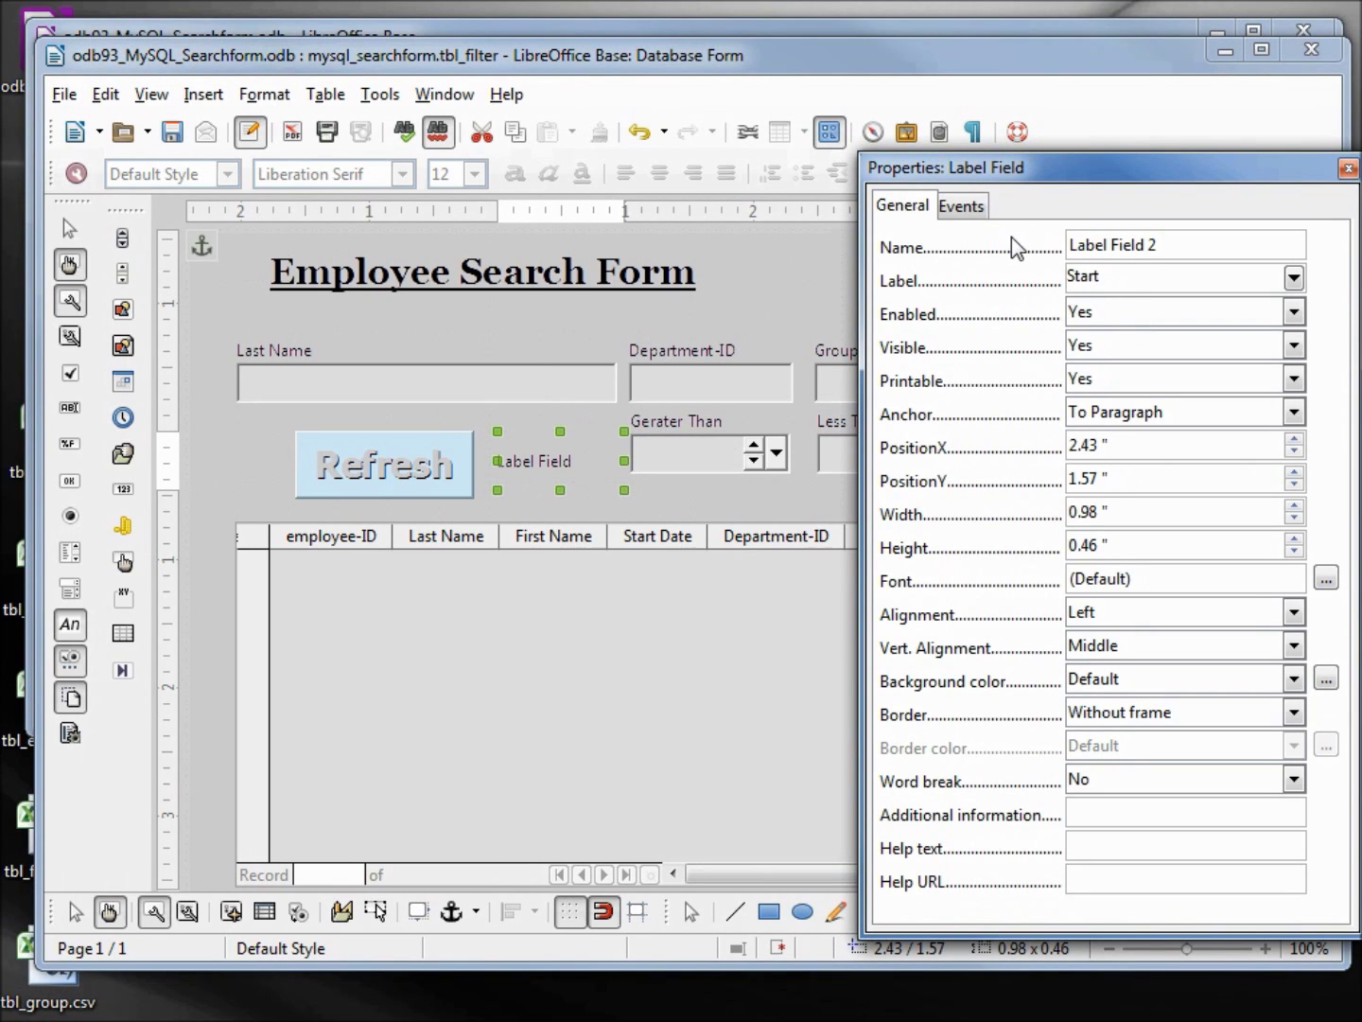
type(" Date")
key("shift+Return")
type("Between")
key("Tab")
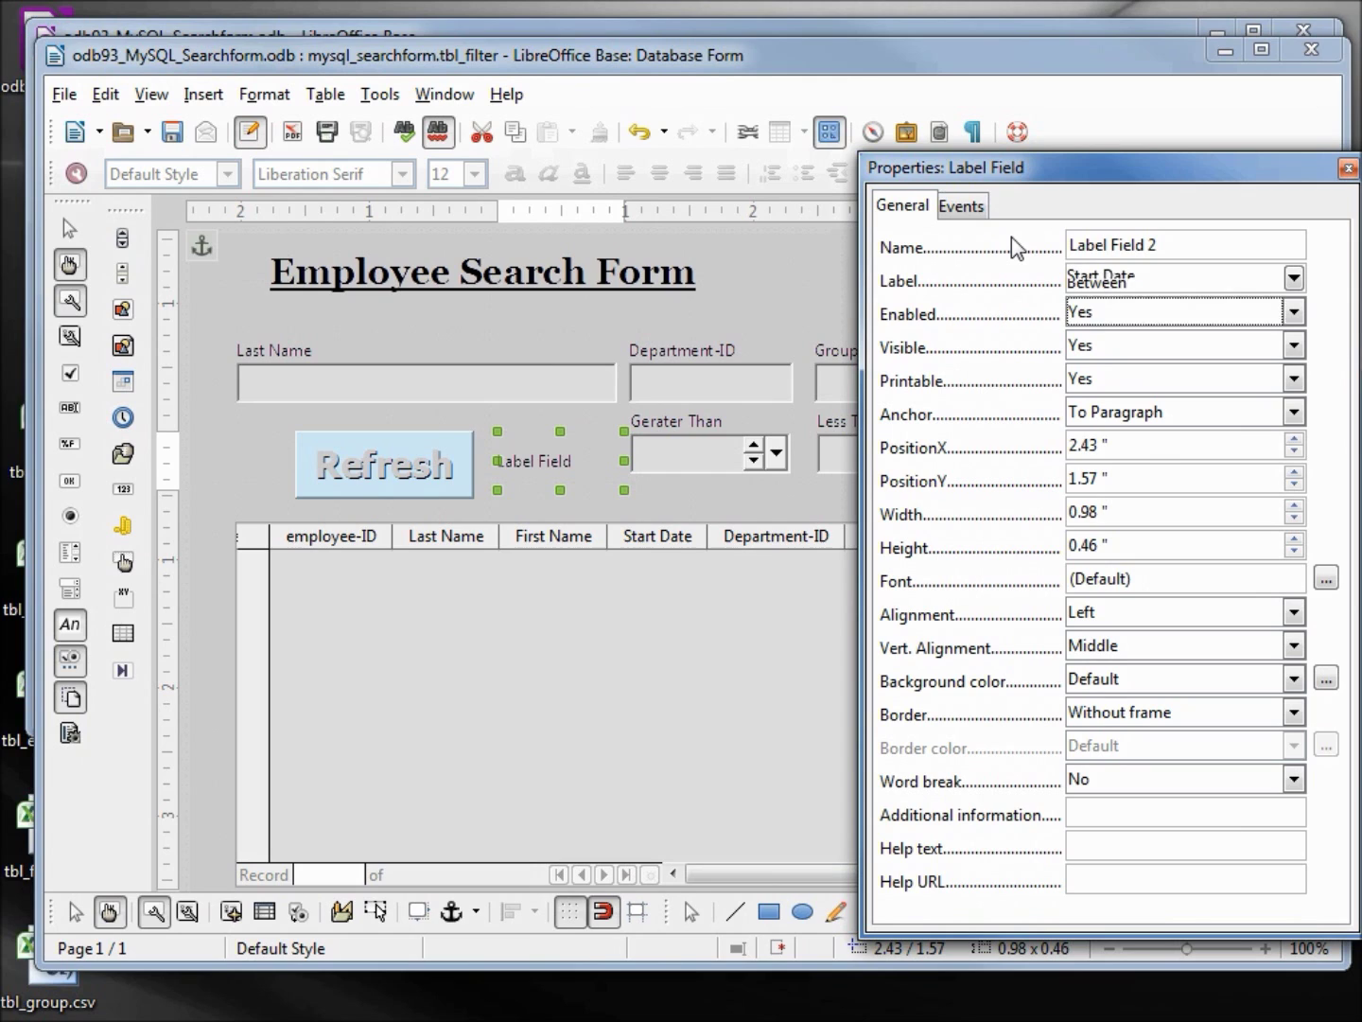
Narrow the new label to 0.66 inches and nudge it right beside Gerater Than
left_click(619, 459)
left_click_drag(620, 459, 578, 455)
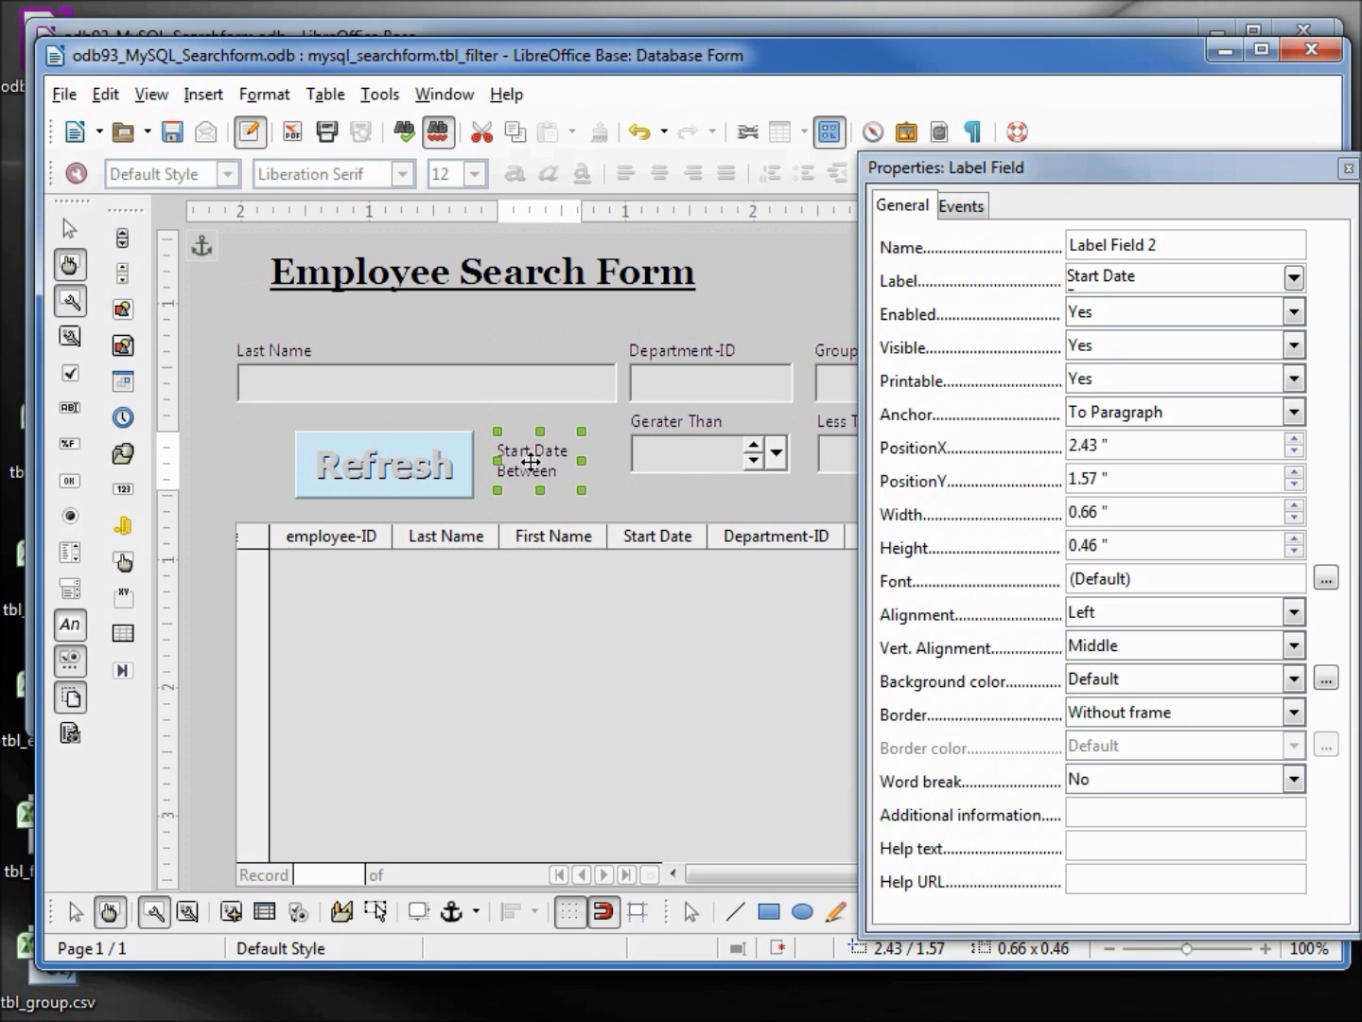
key("Right")
key("Right")
key("Right")
key("Right")
key("Right")
key("Right")
key("Right")
key("Right")
key("Right")
key("Right")
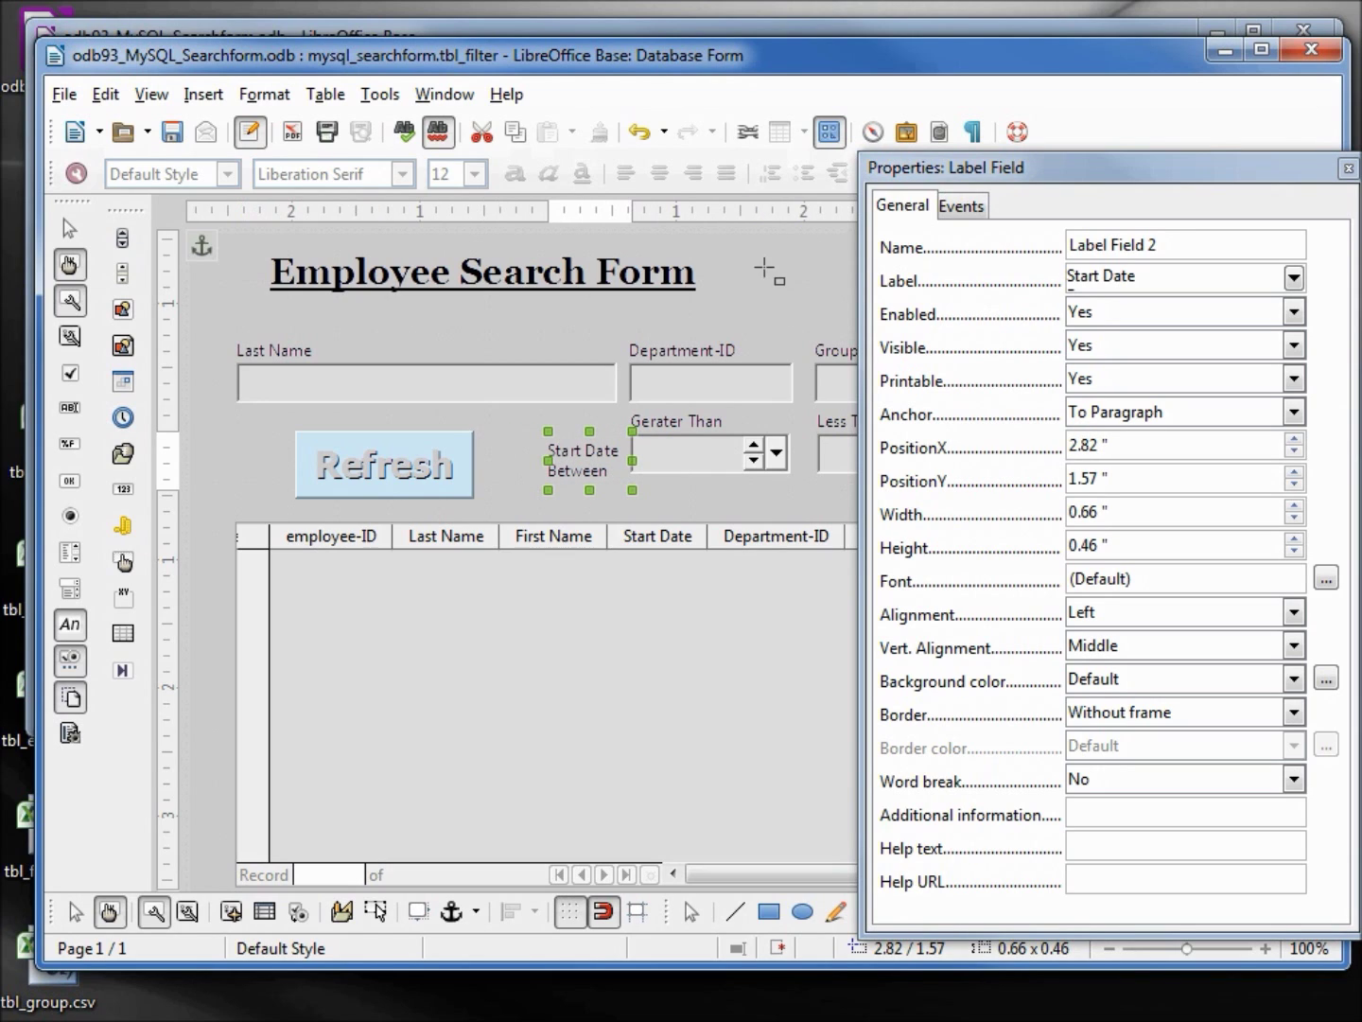
left_click_drag(1043, 170, 859, 641)
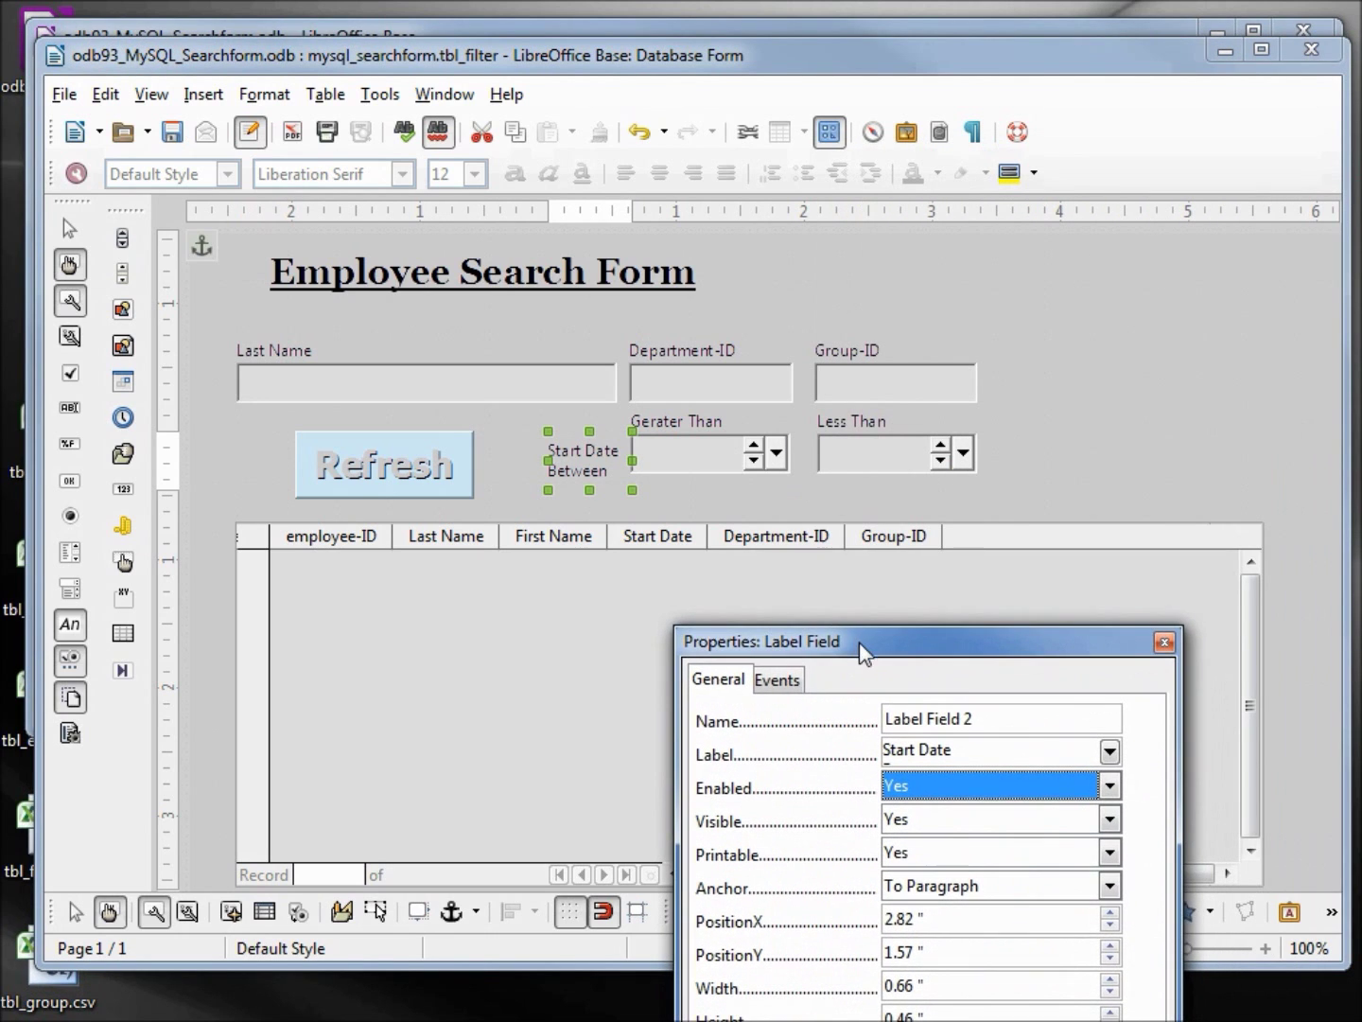
Nudge both date fields down and draw a rectangle around the start-date filter fields
left_click(700, 449)
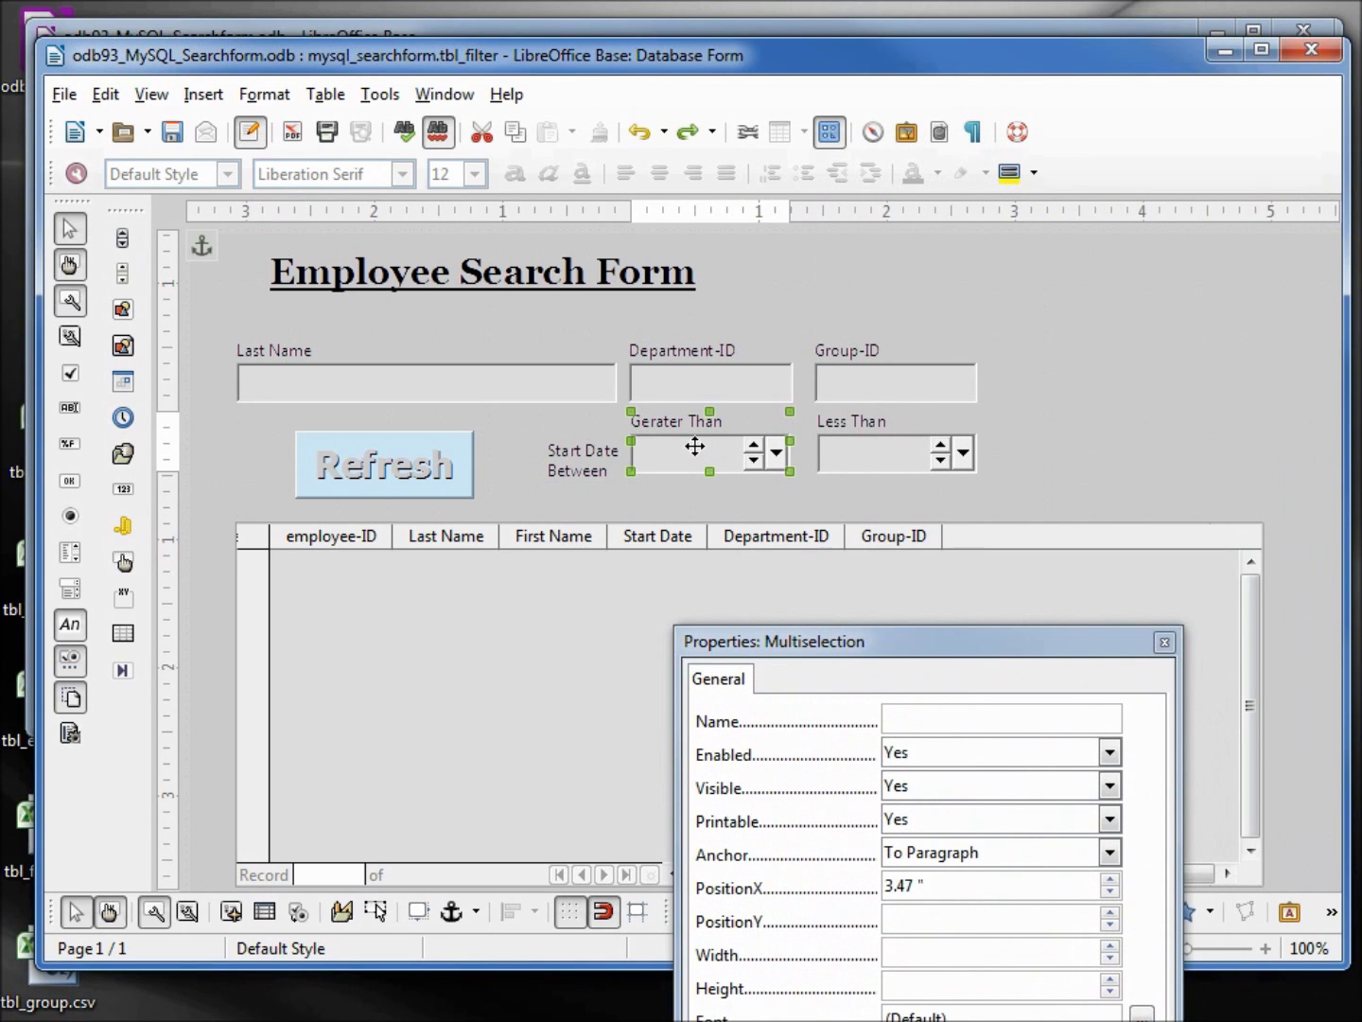
left_click(887, 453, "shift")
key("Down")
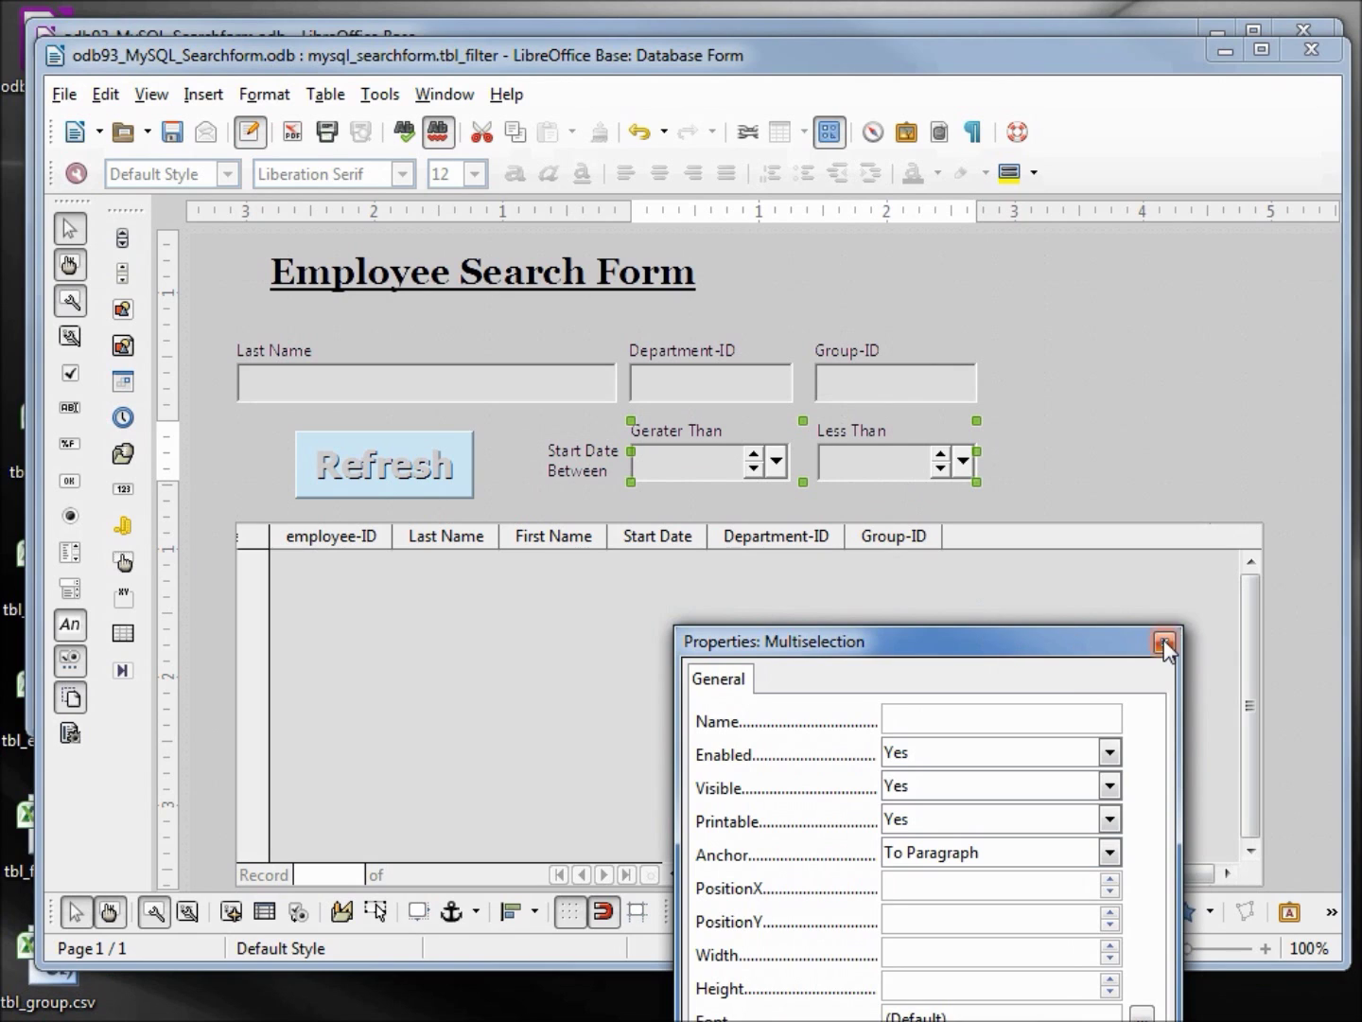
left_click(1165, 643)
left_click(770, 912)
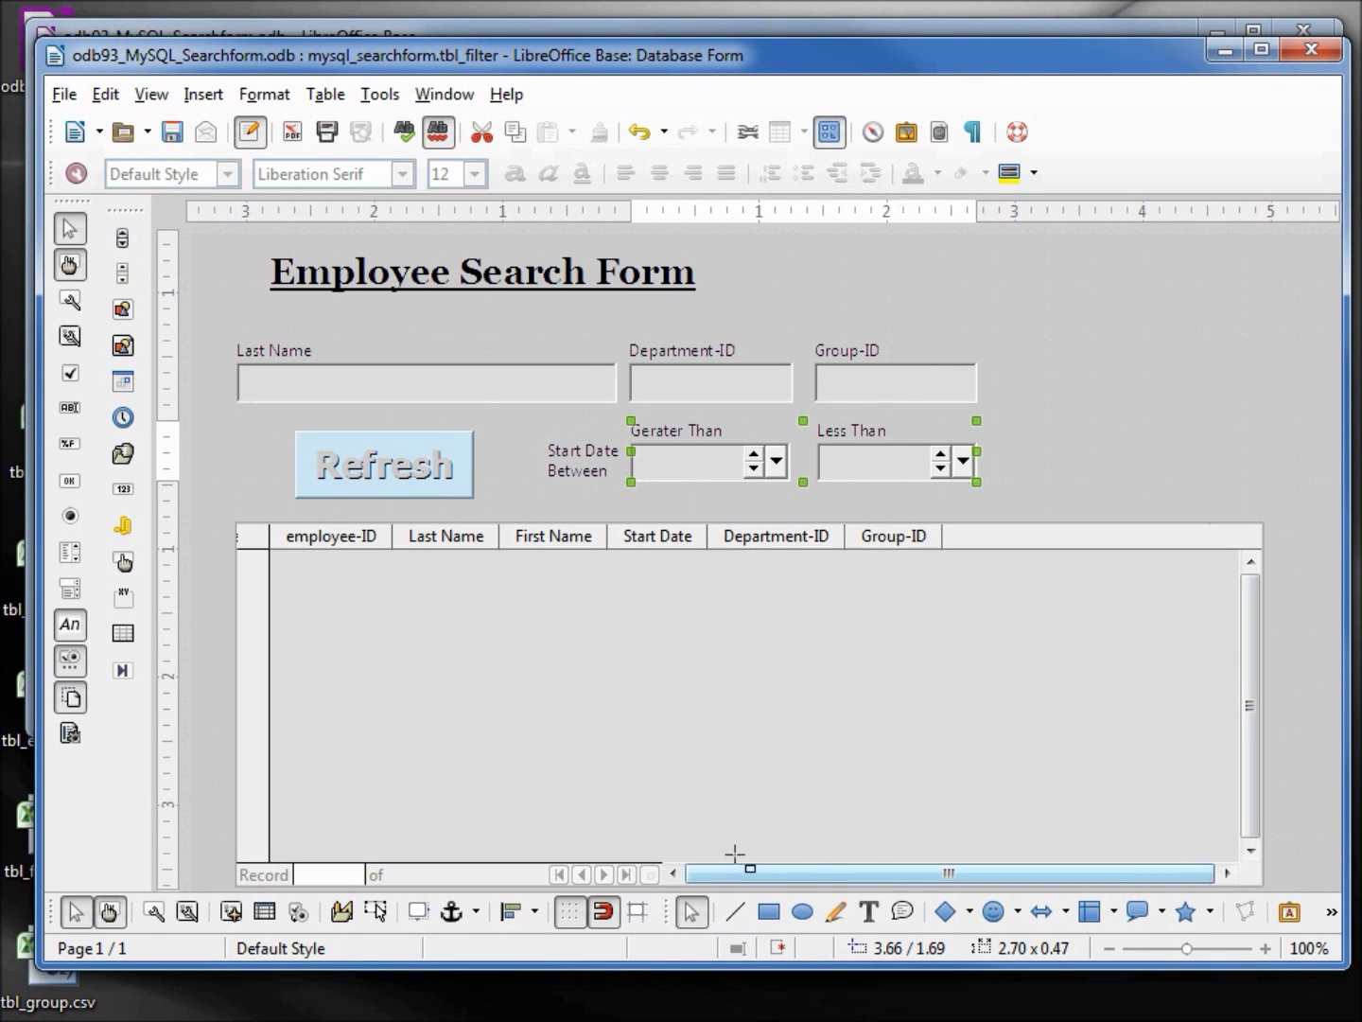
mouse_move(523, 407)
left_mouse_down()
mouse_move(566, 457)
mouse_move(724, 506)
mouse_move(1008, 516)
mouse_move(985, 508)
mouse_move(995, 489)
left_mouse_up()
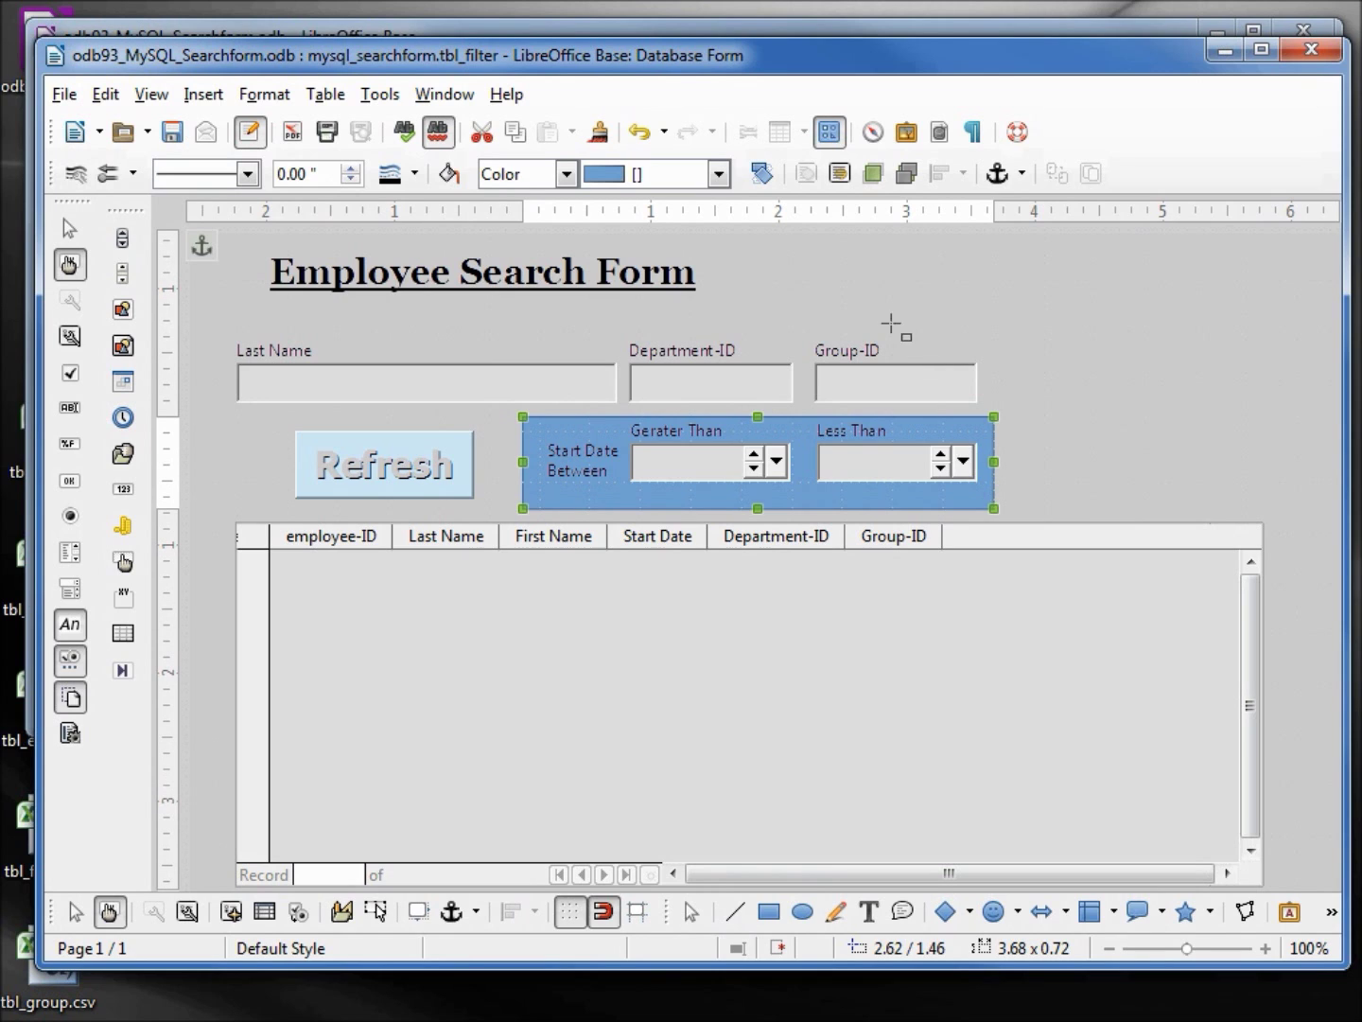
Fill the rectangle Violet and send it to the back behind the date fields
left_click(720, 174)
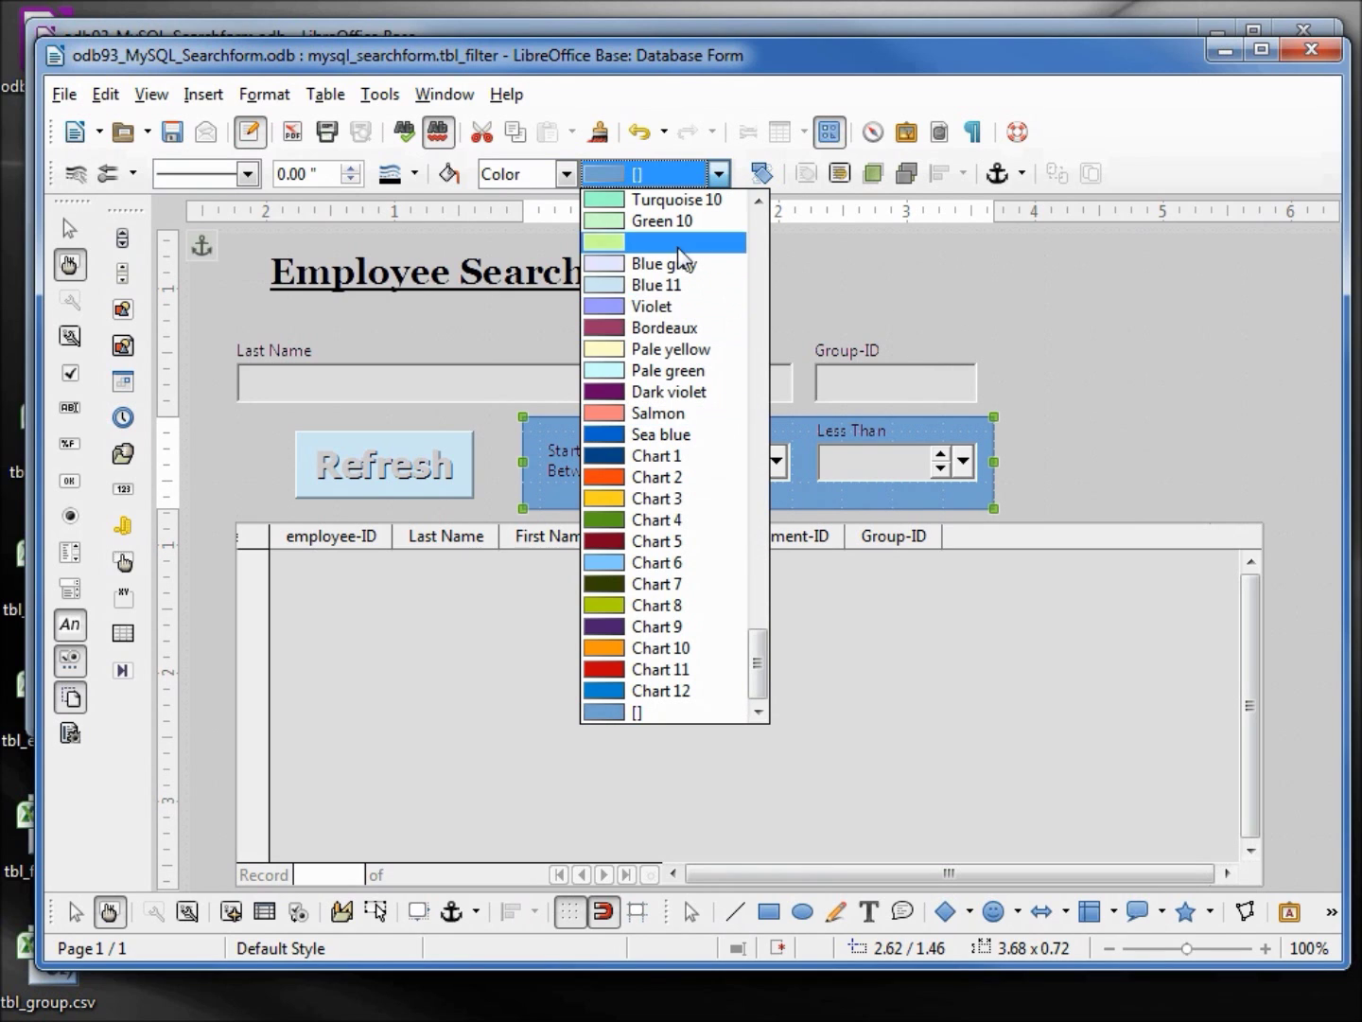
left_click(655, 305)
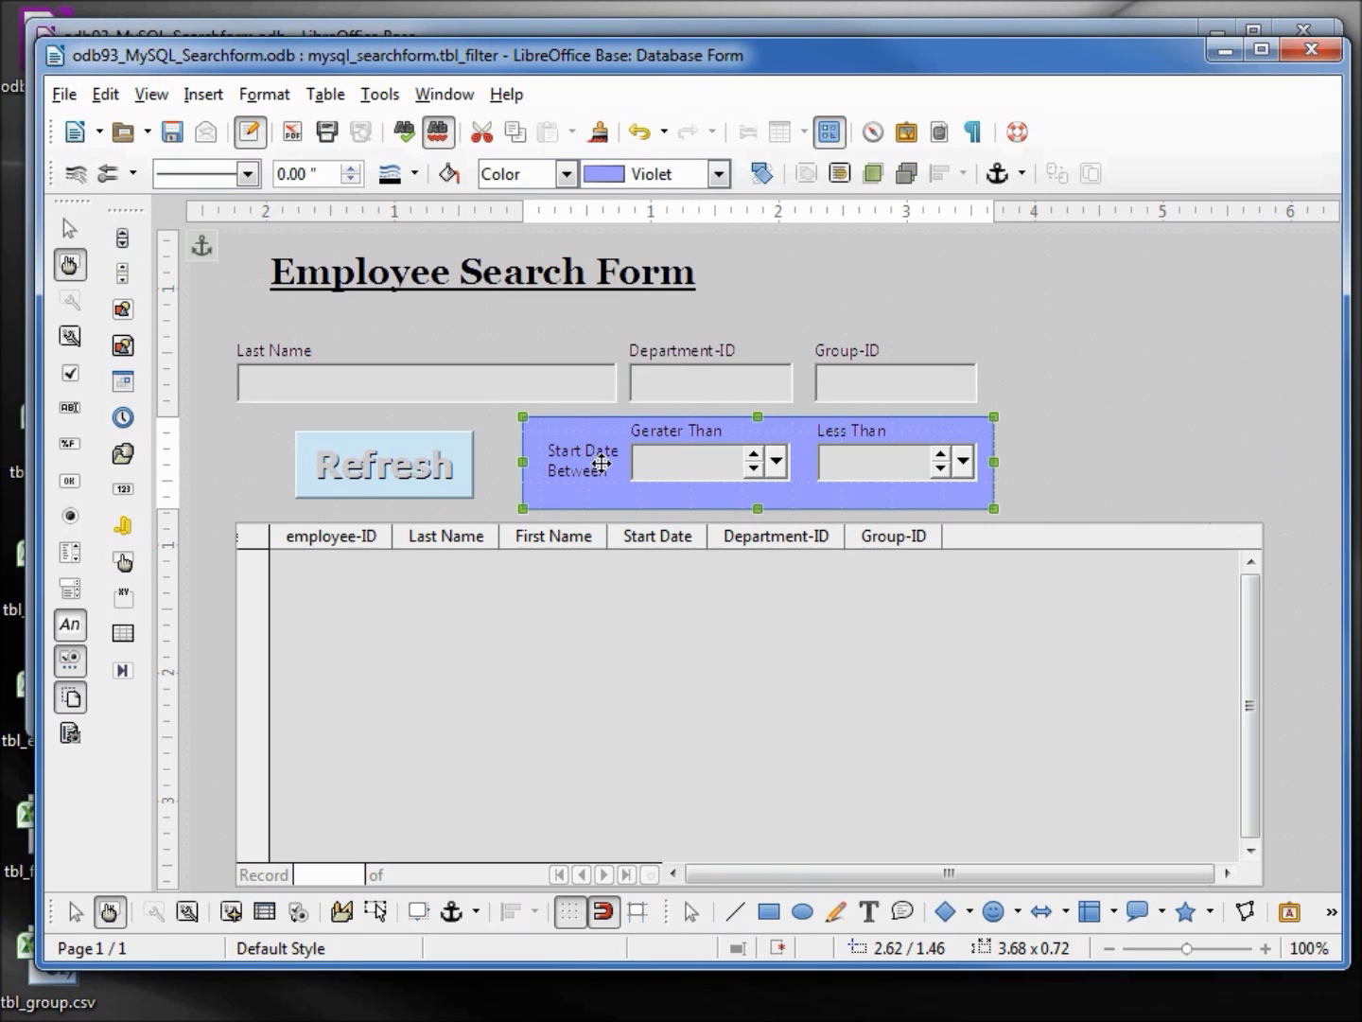
right_click(731, 505)
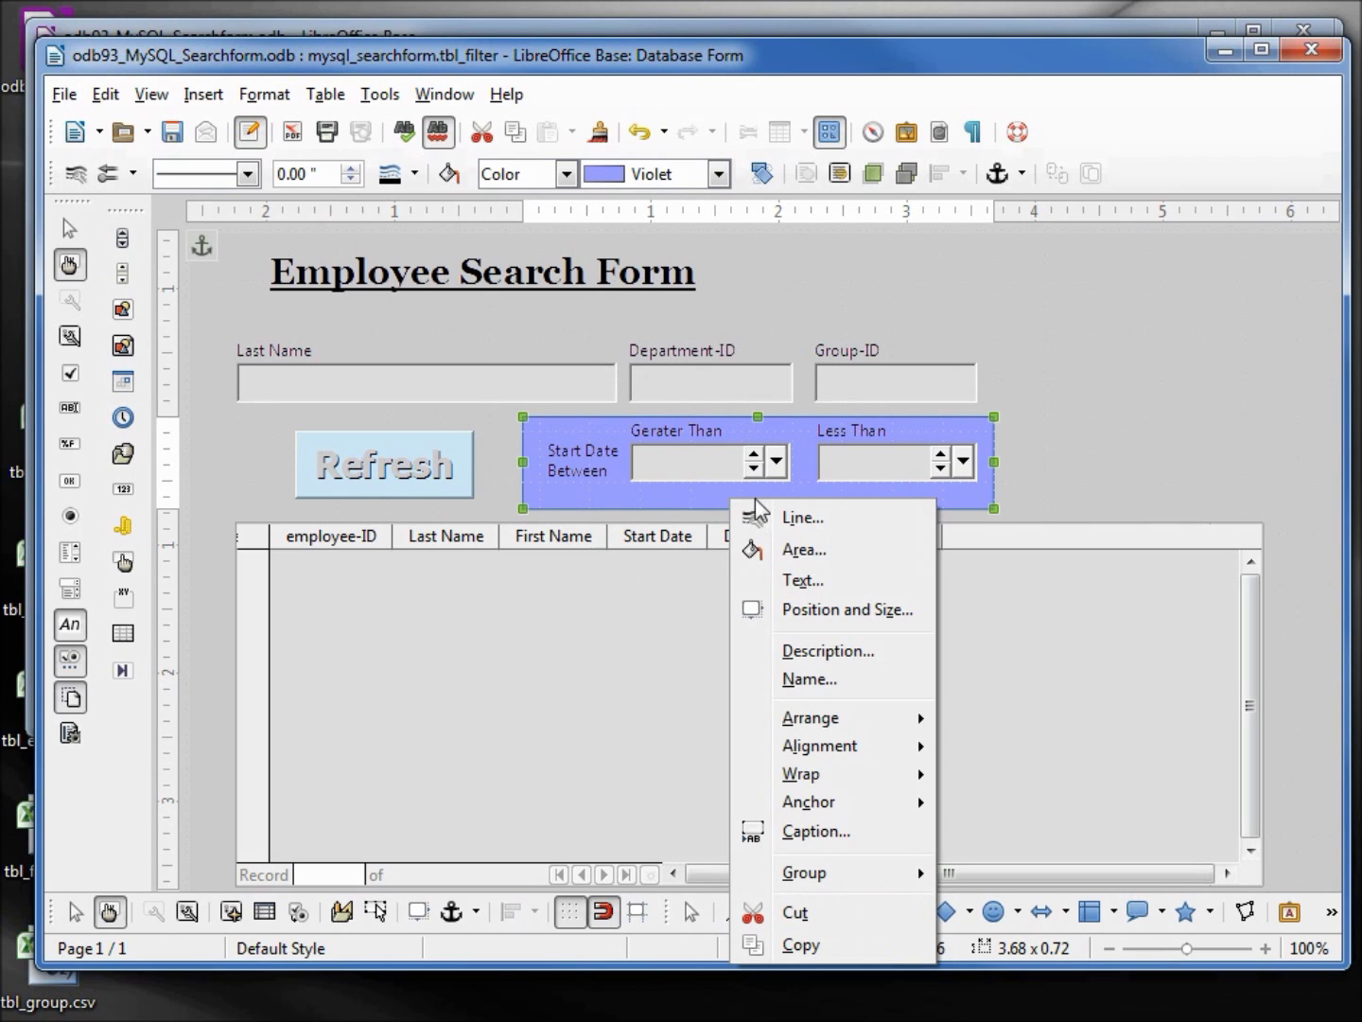
mouse_move(834, 723)
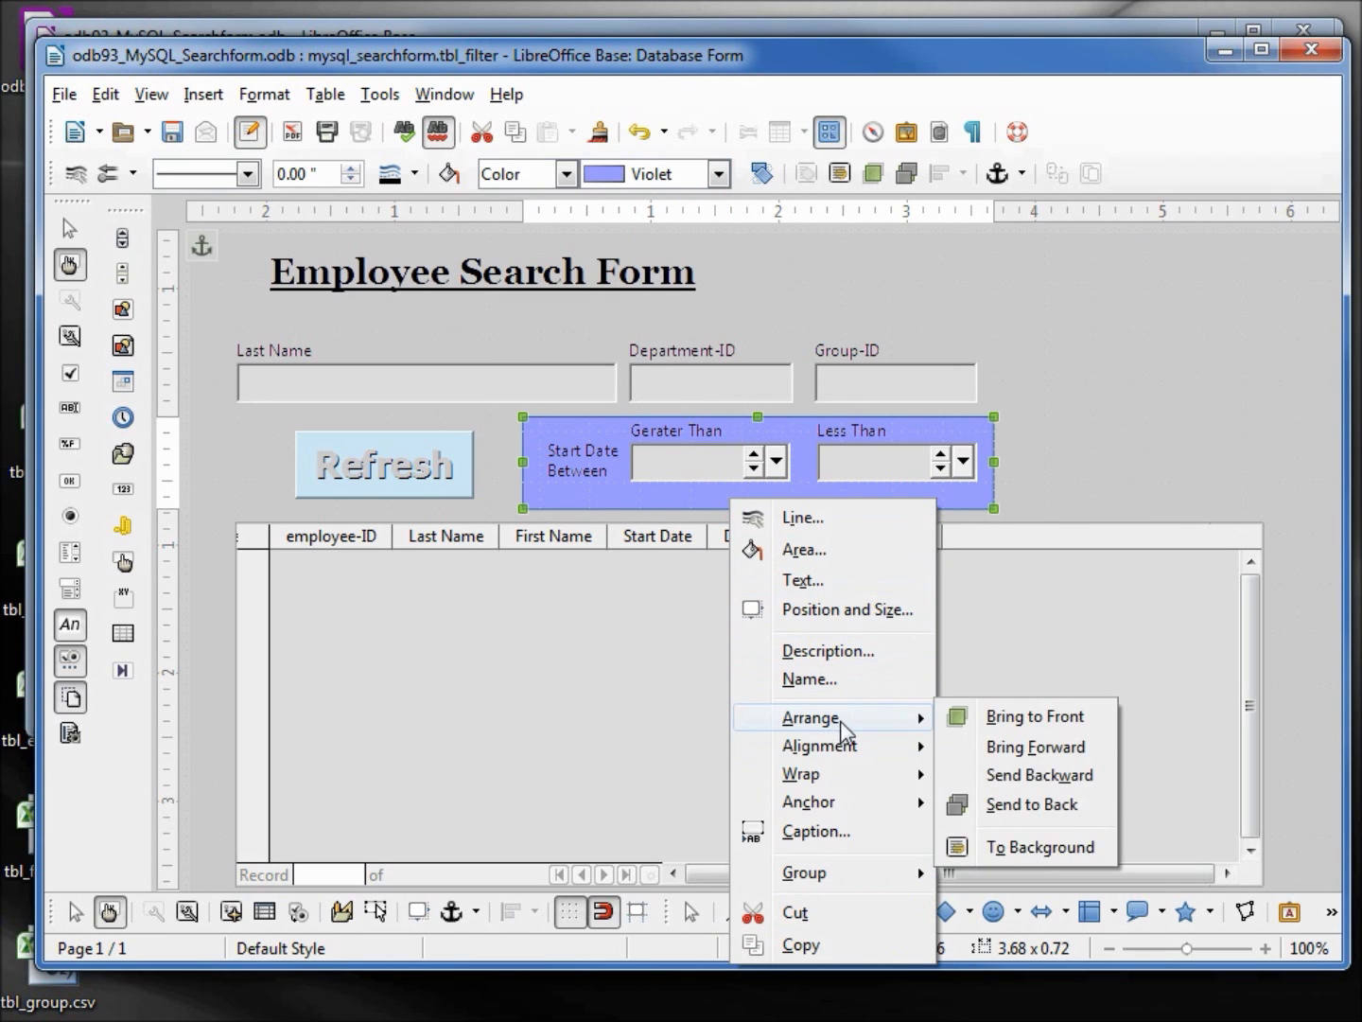
left_click(1027, 807)
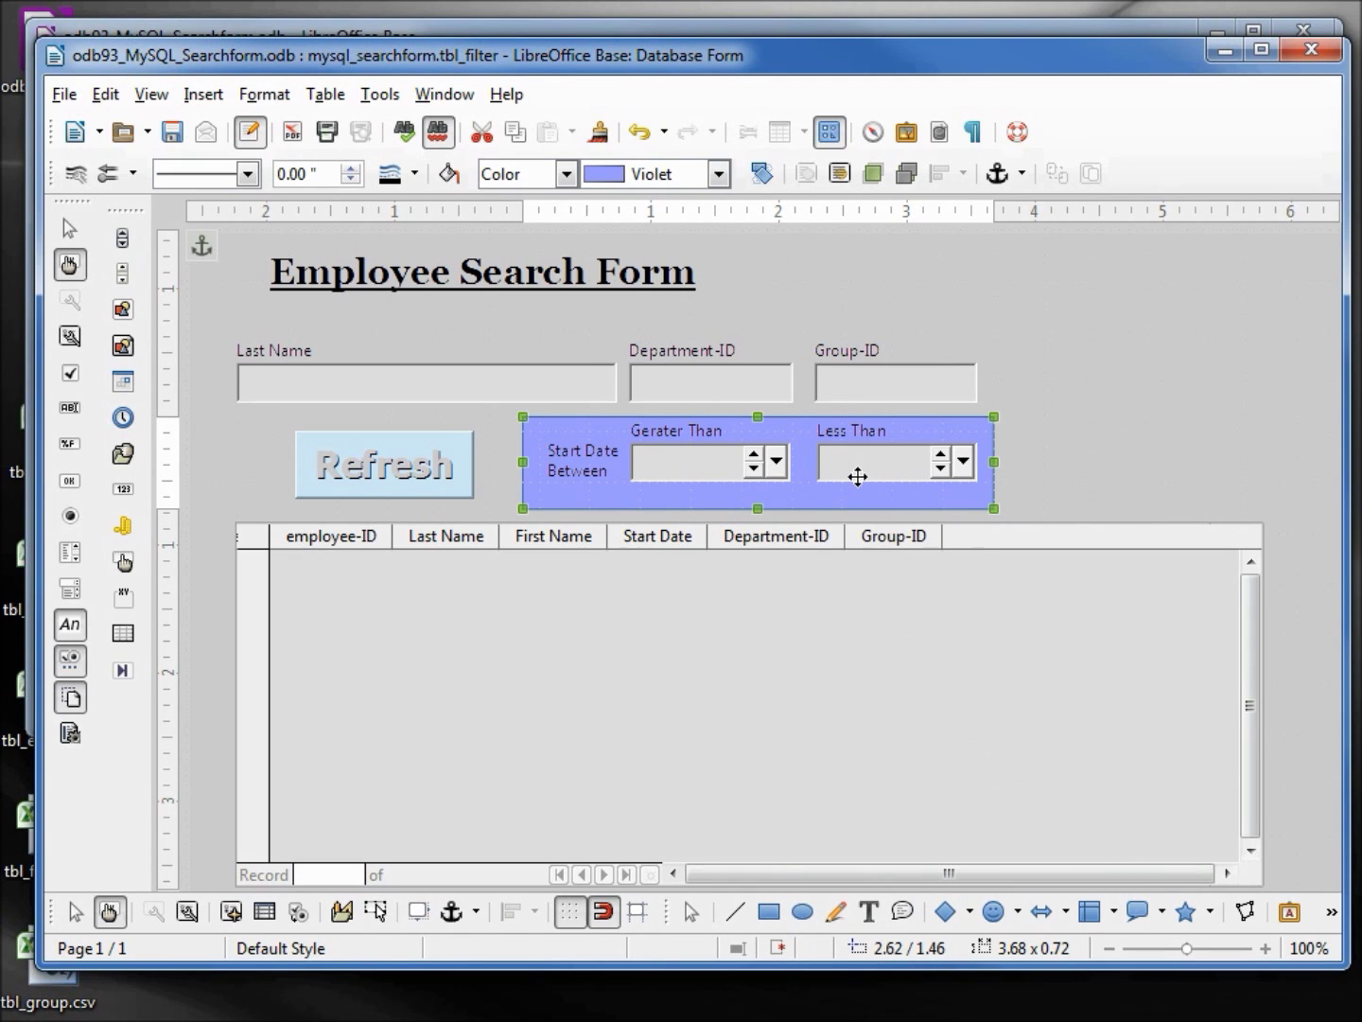
key("Tab")
left_click(764, 509)
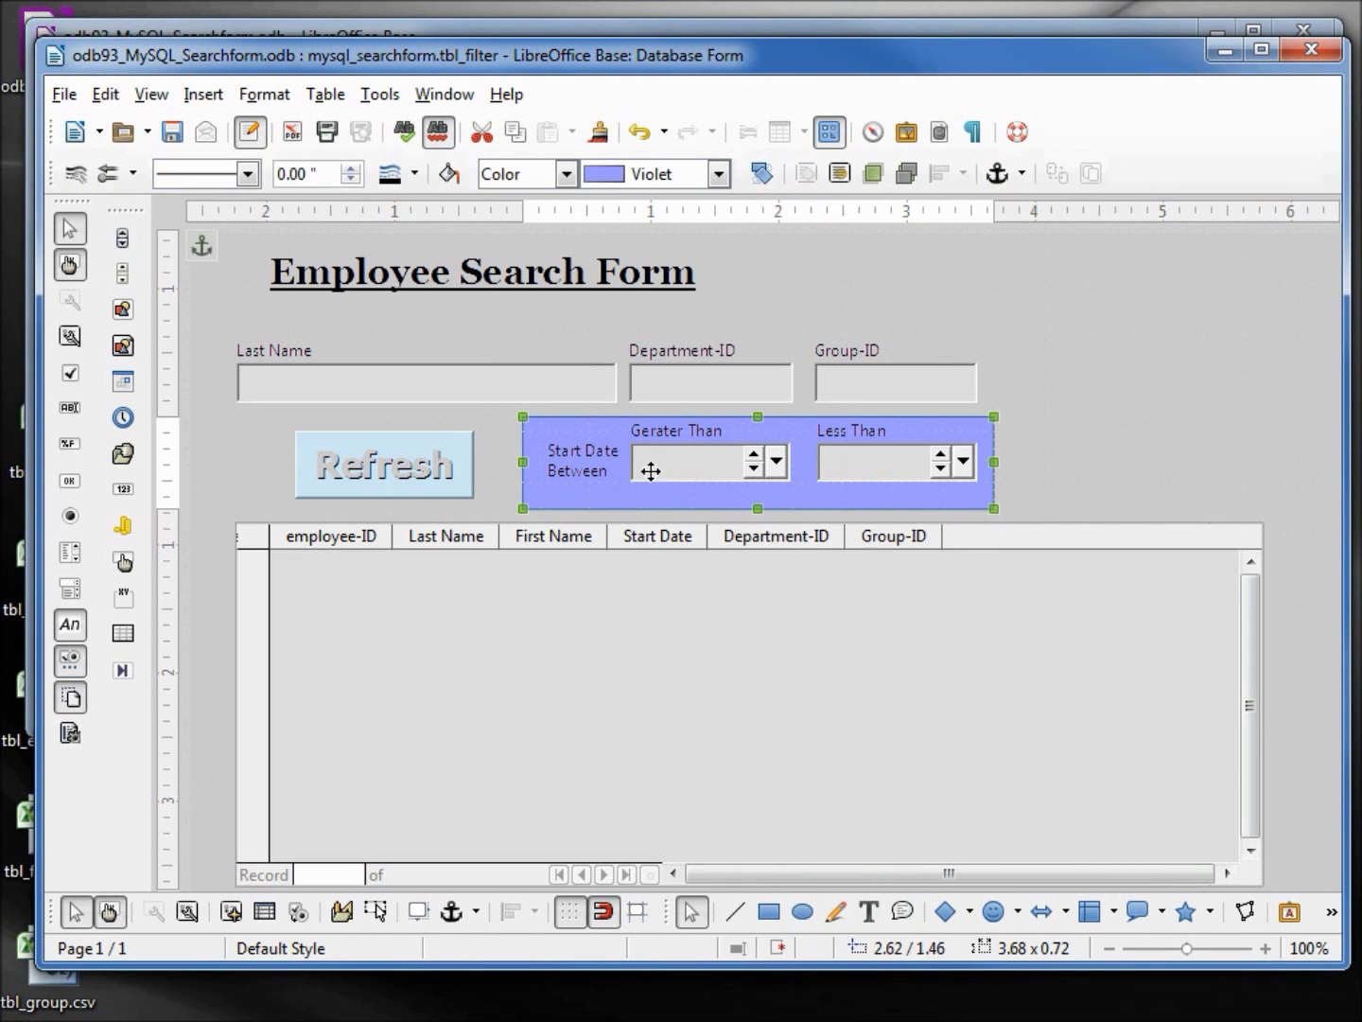
left_click(568, 462)
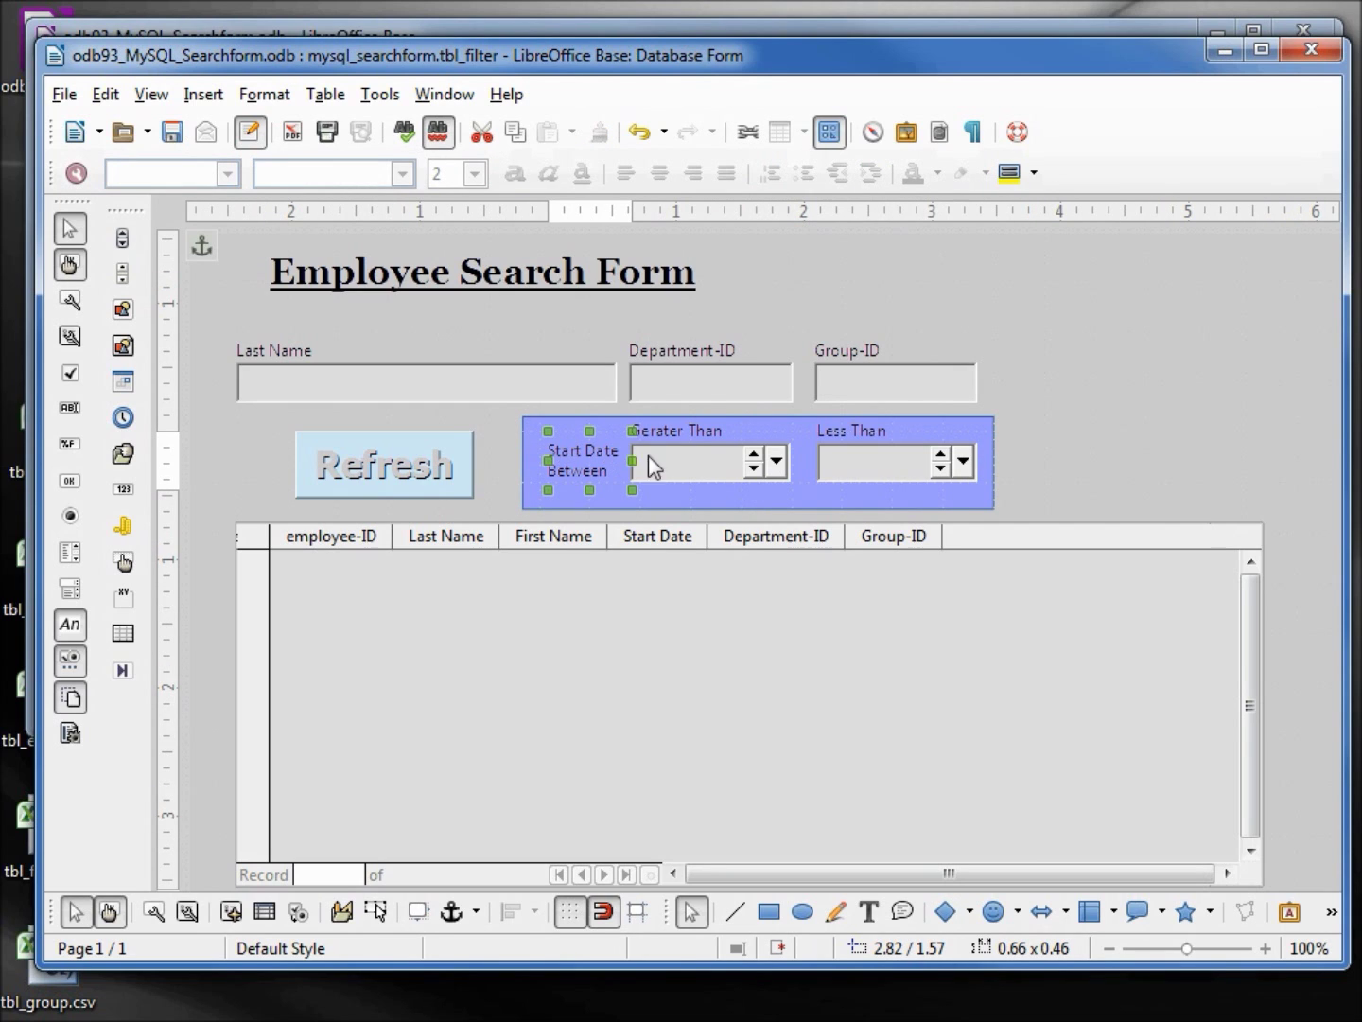
Make the Greater Than, Less Than, Group-ID and Last Name labels bold
left_click(684, 431, "shift")
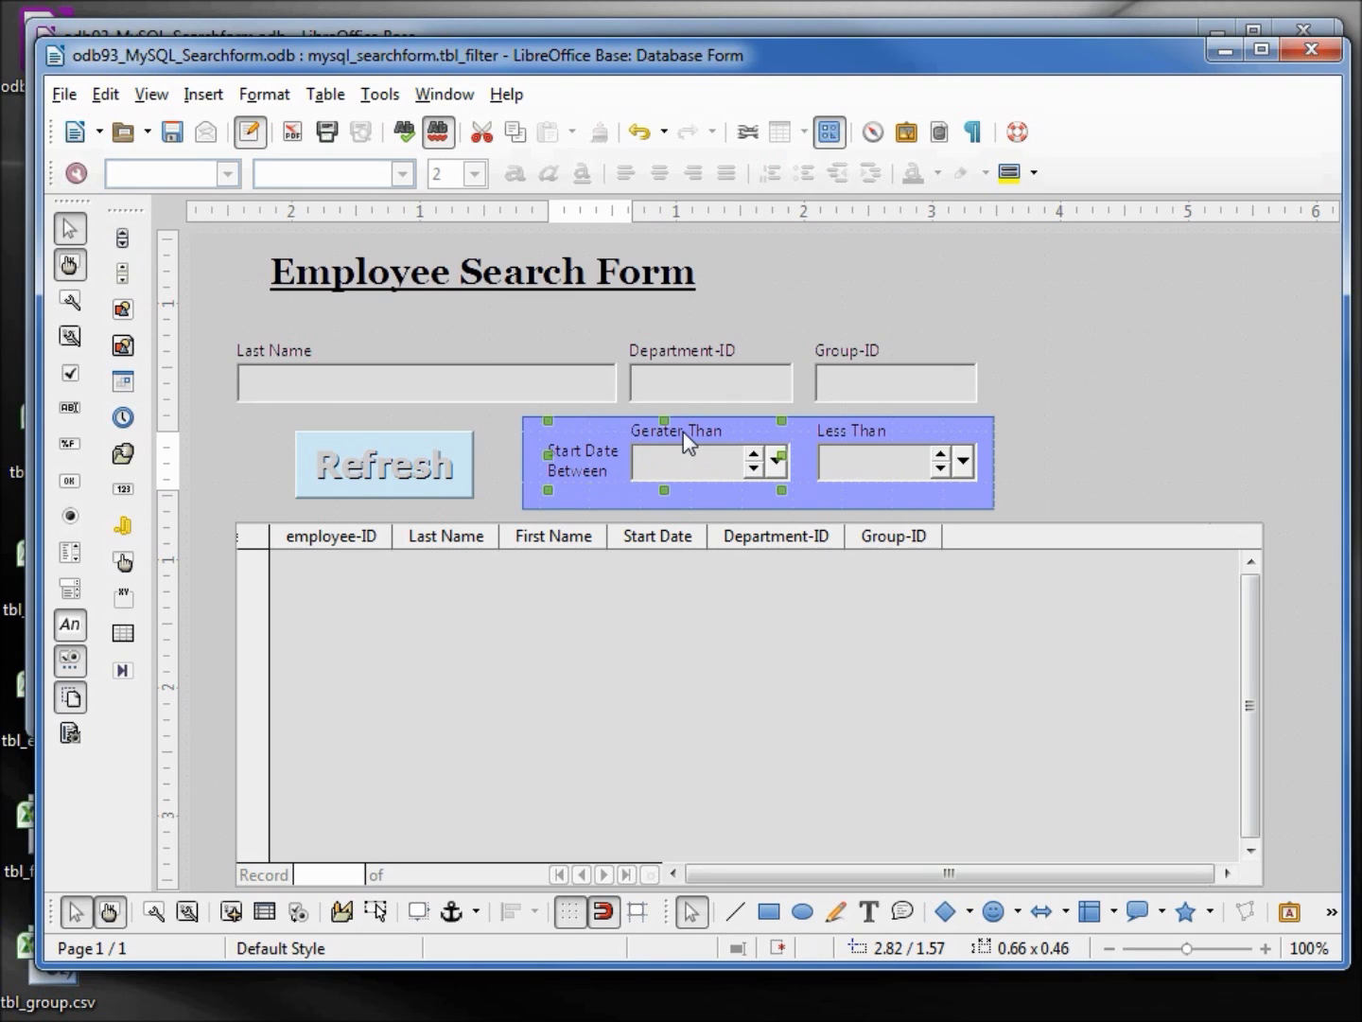
left_click(843, 431, "shift")
left_click(839, 354, "shift")
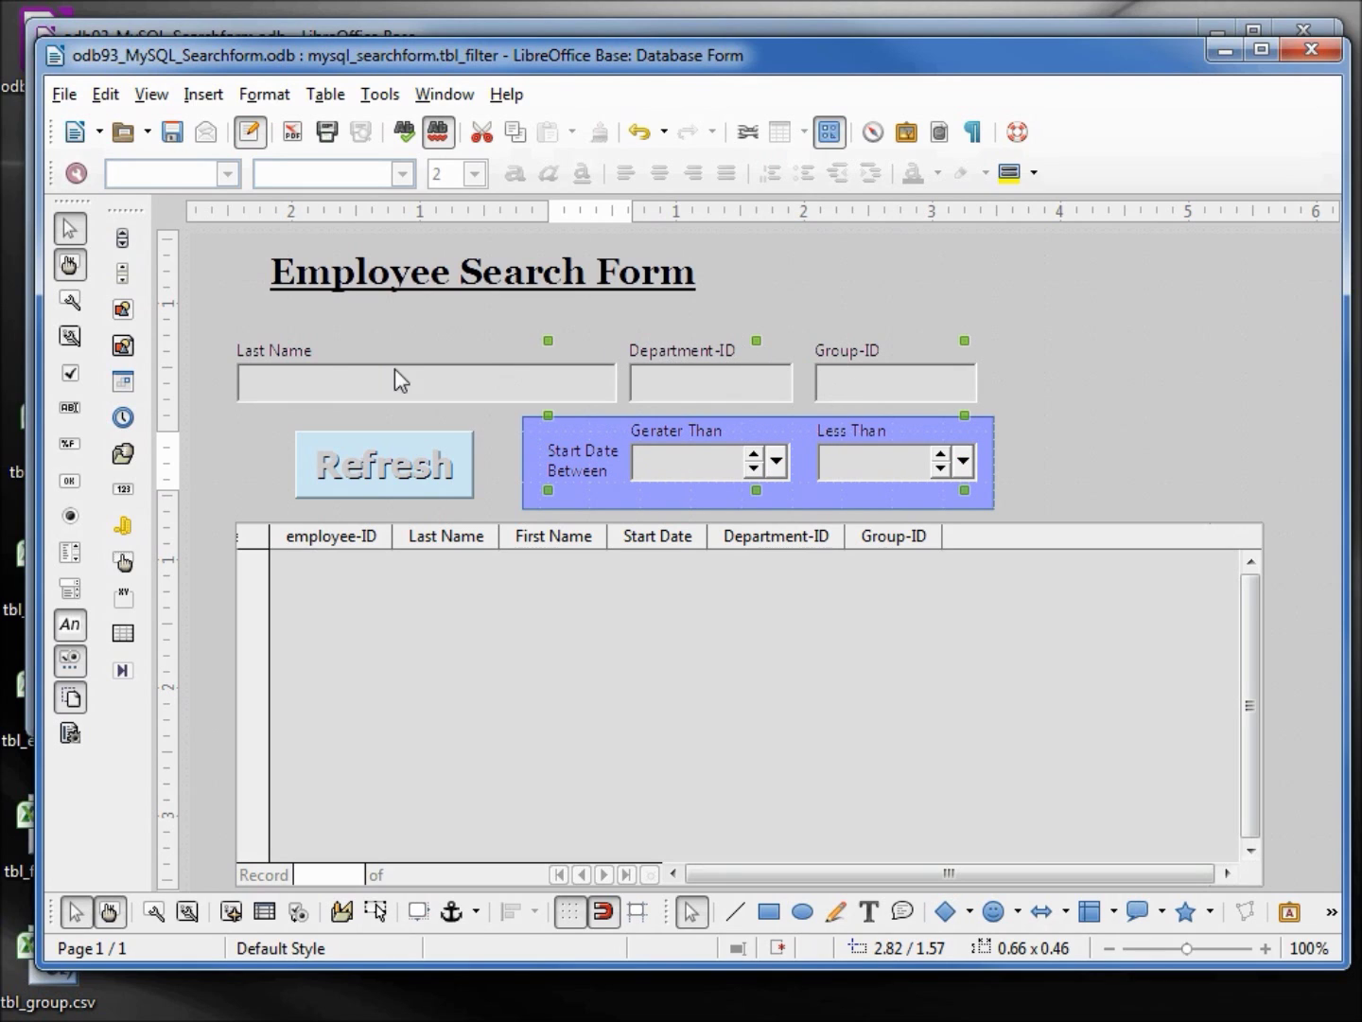
left_click(280, 355, "shift")
right_click(275, 347)
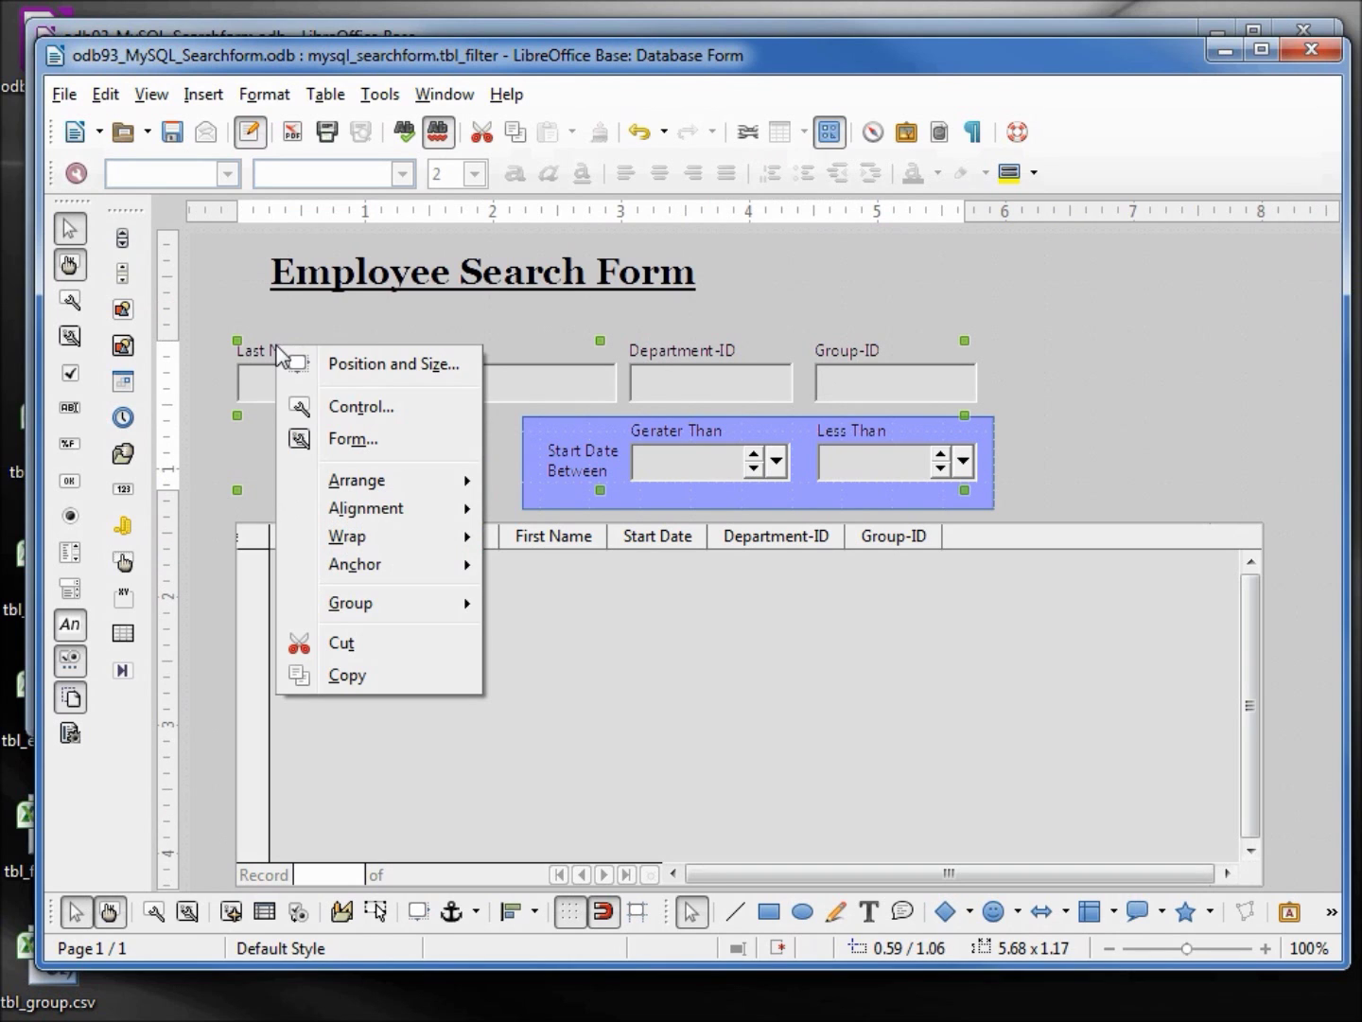
left_click(347, 409)
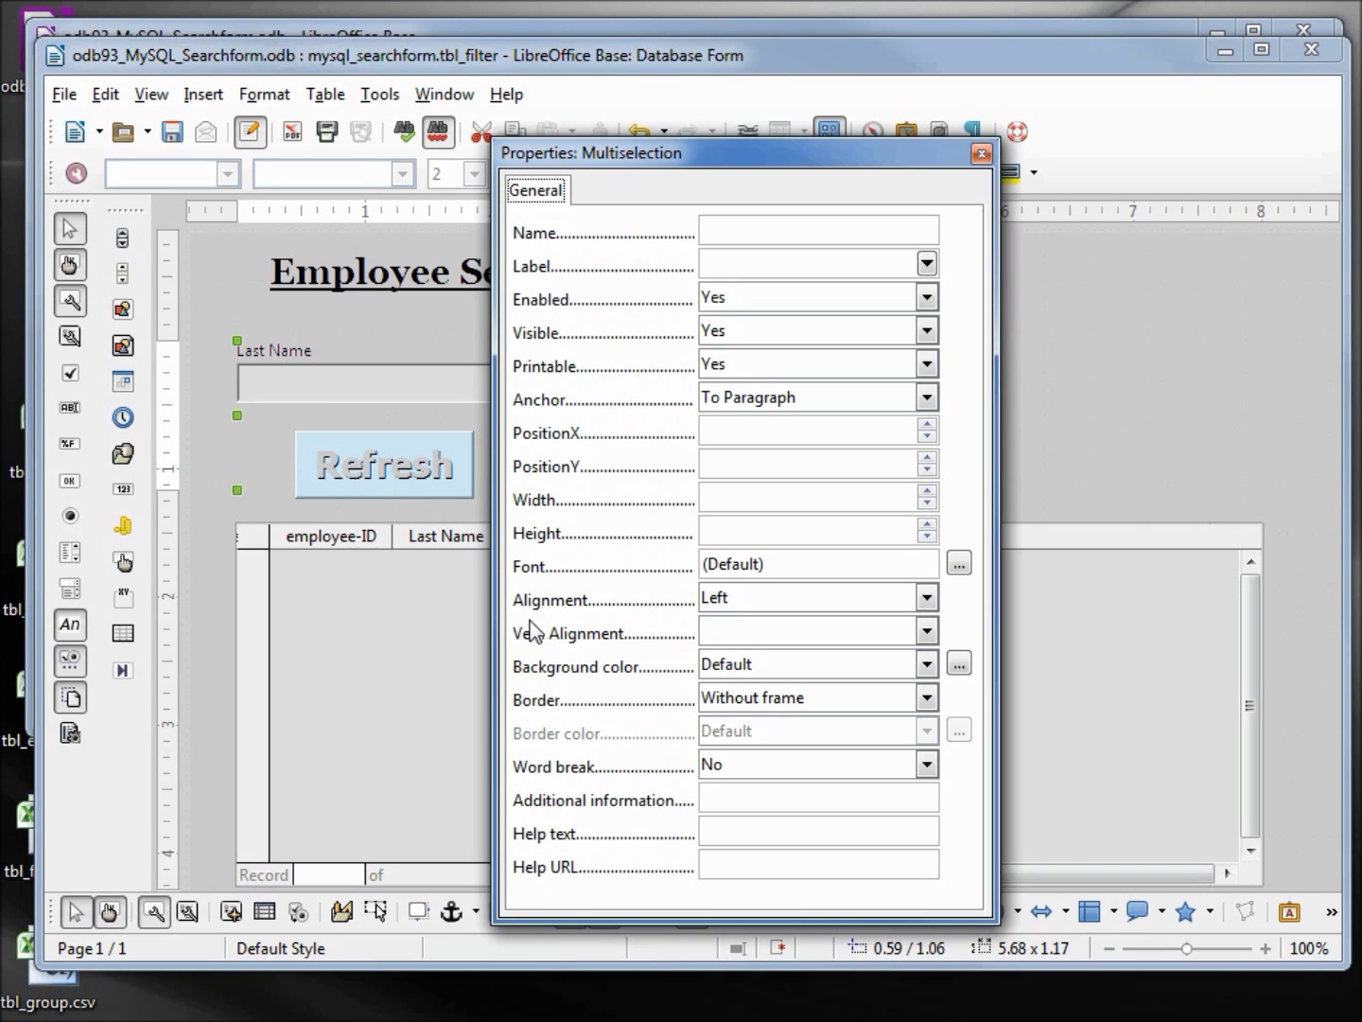
left_click(959, 566)
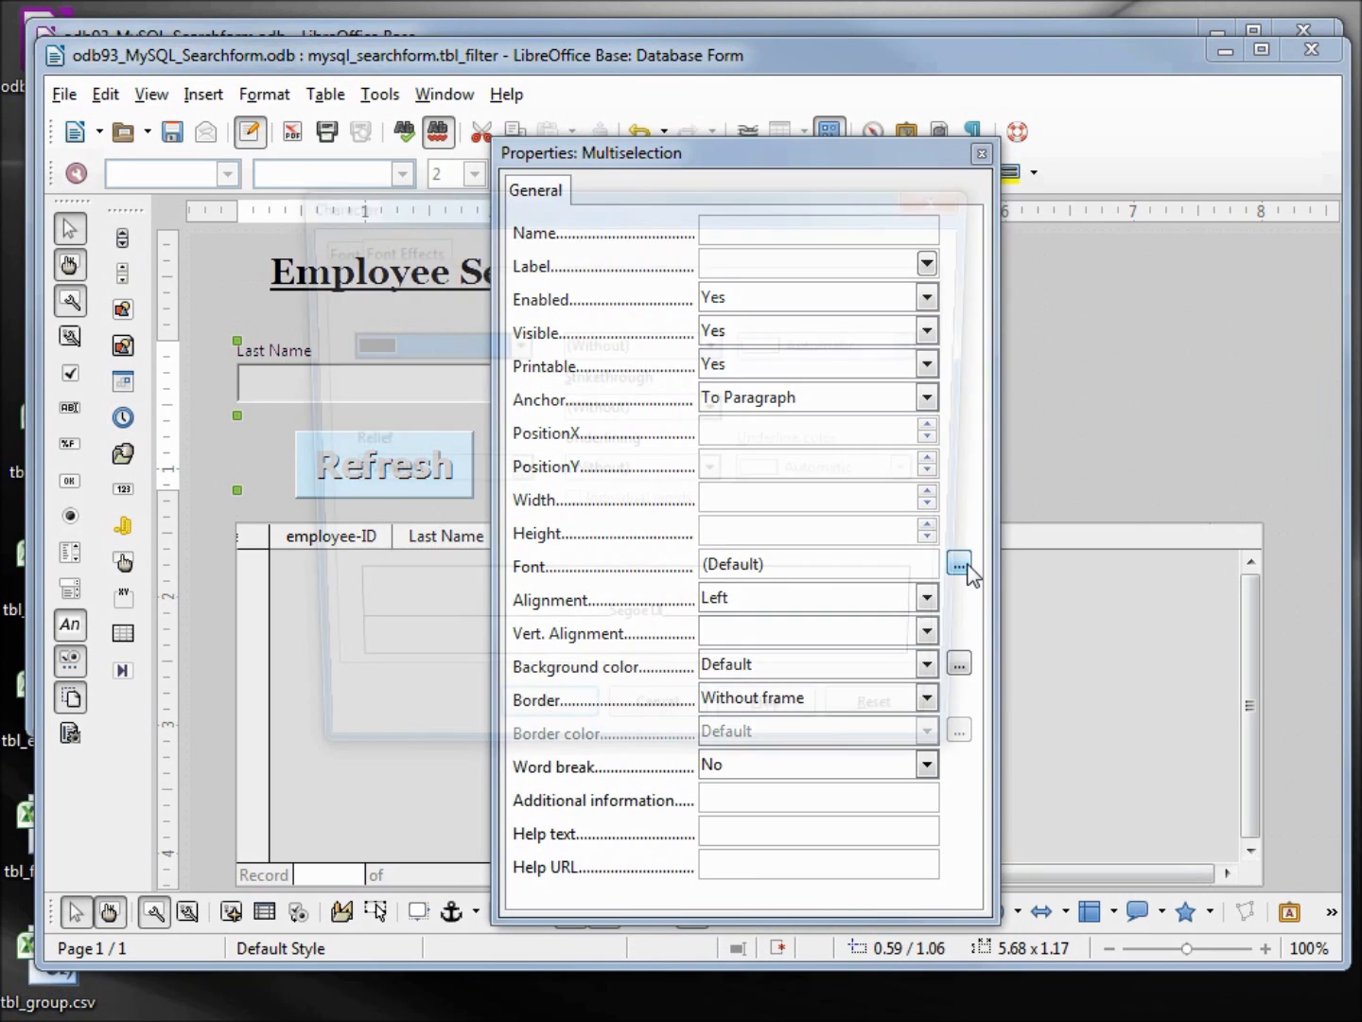
left_click(324, 249)
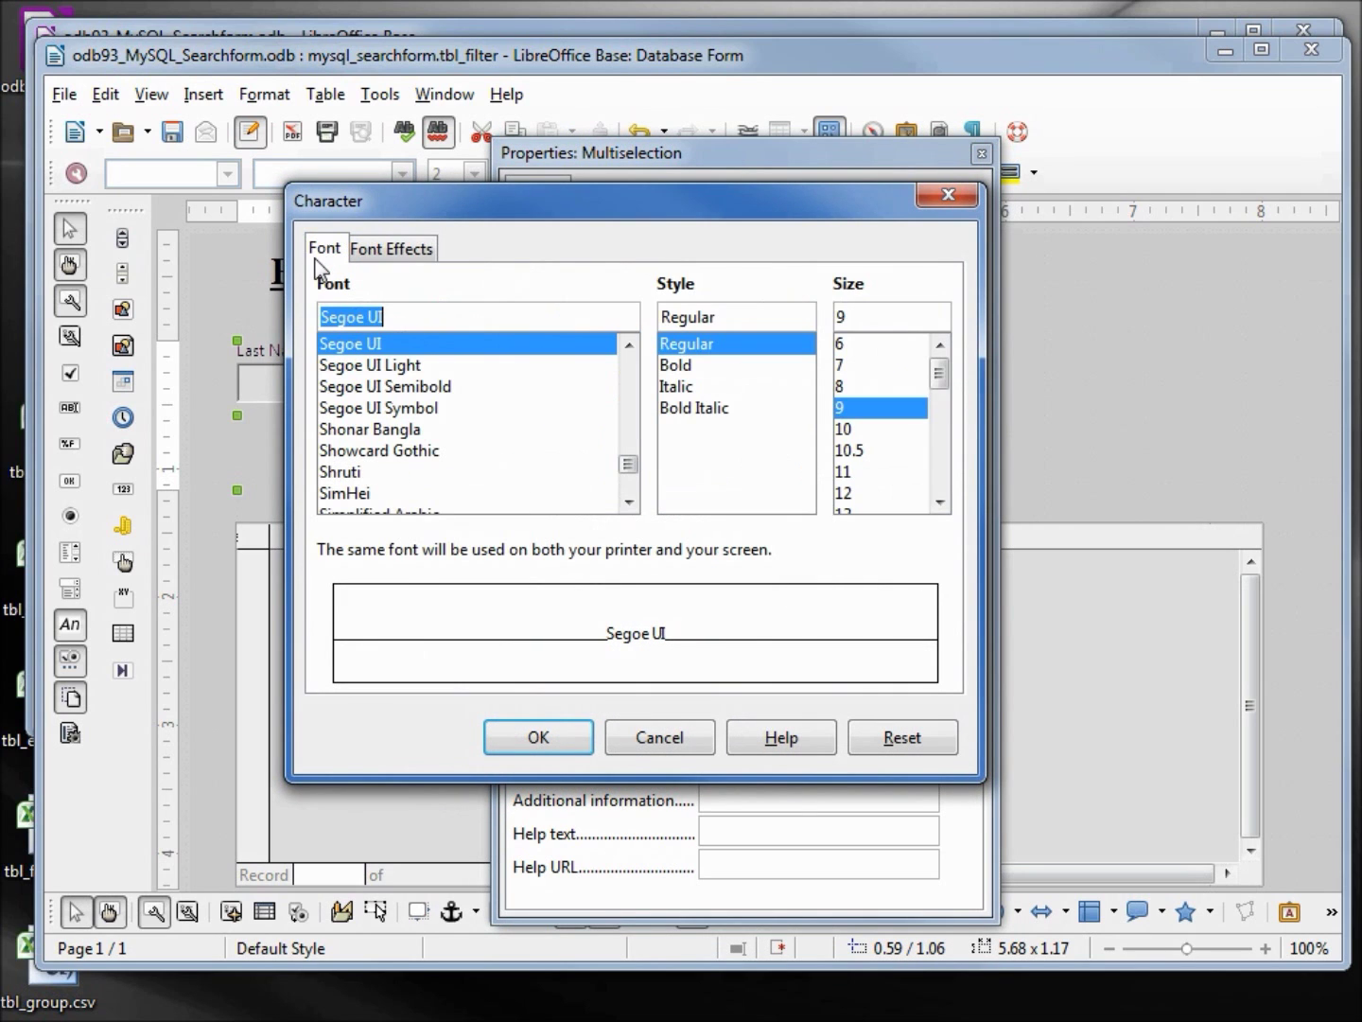
left_click(675, 368)
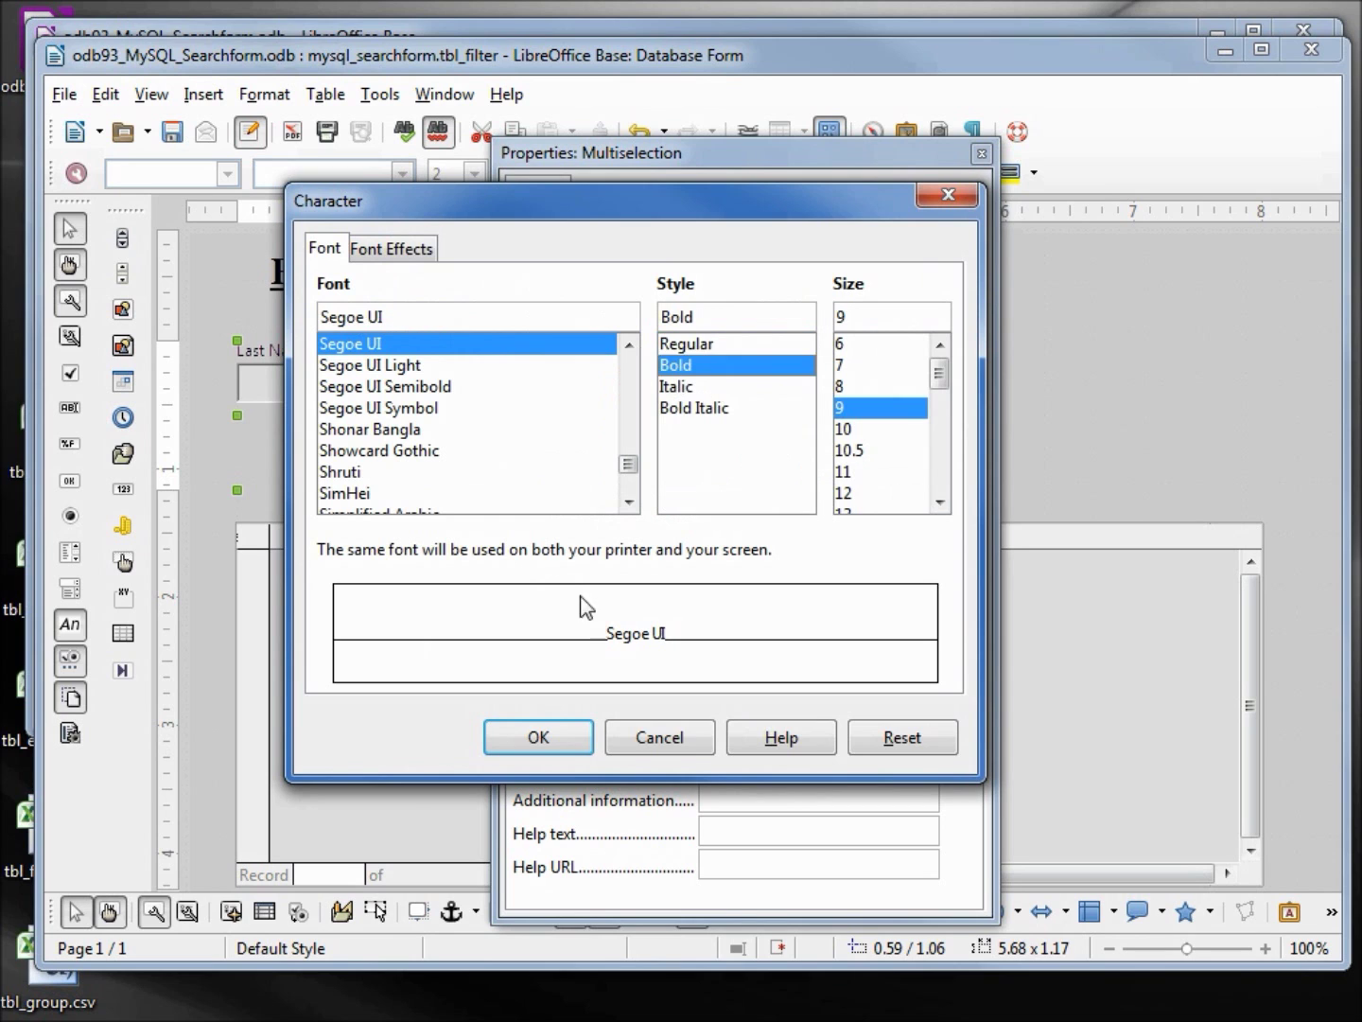
left_click(539, 736)
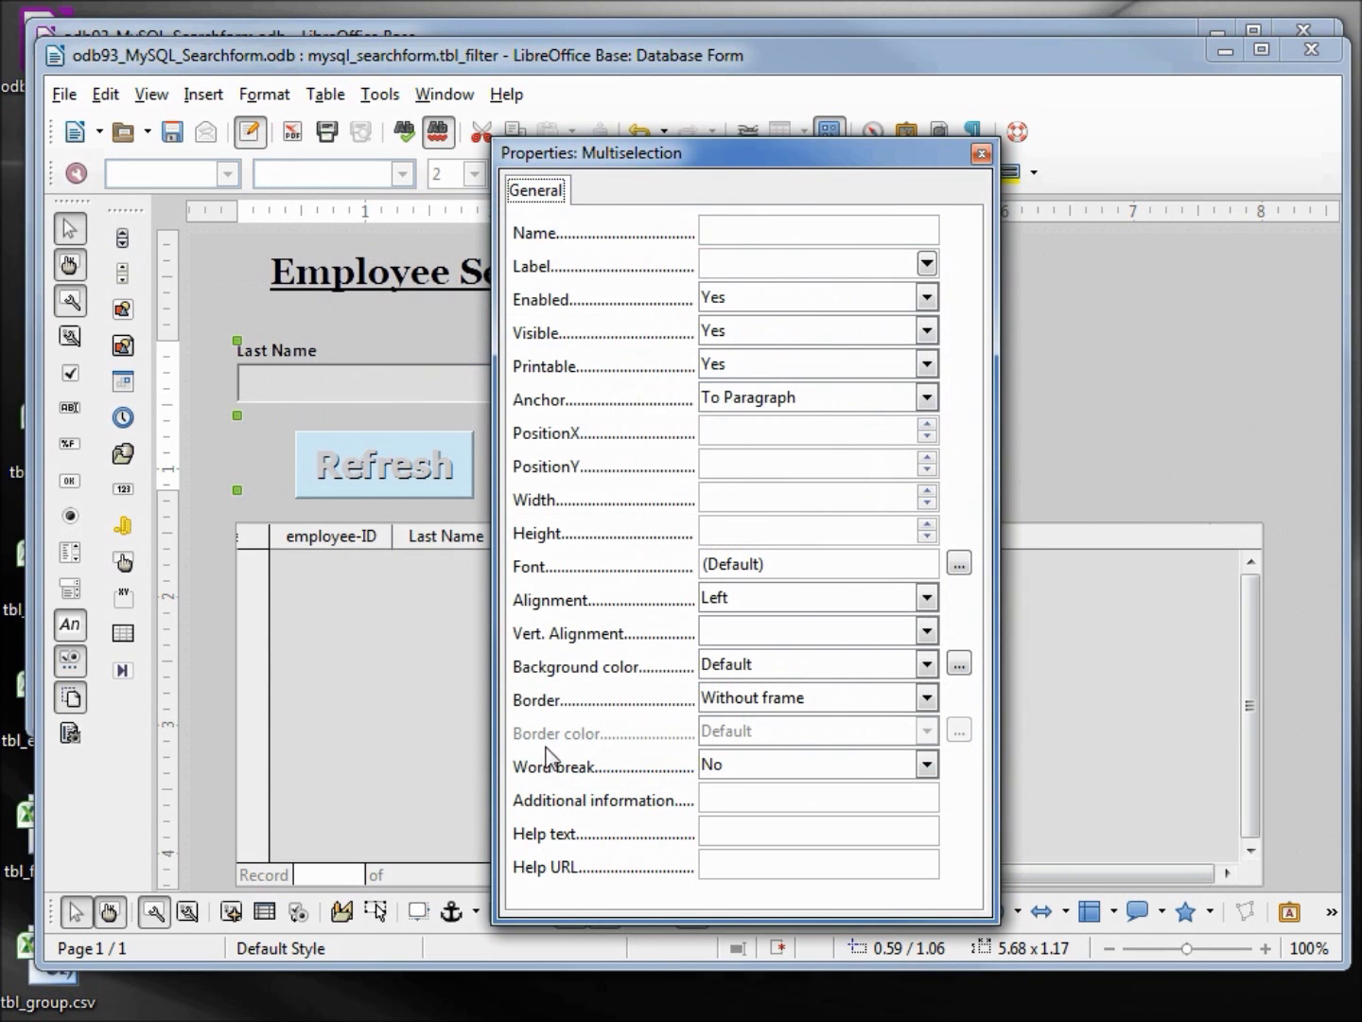
left_click(981, 153)
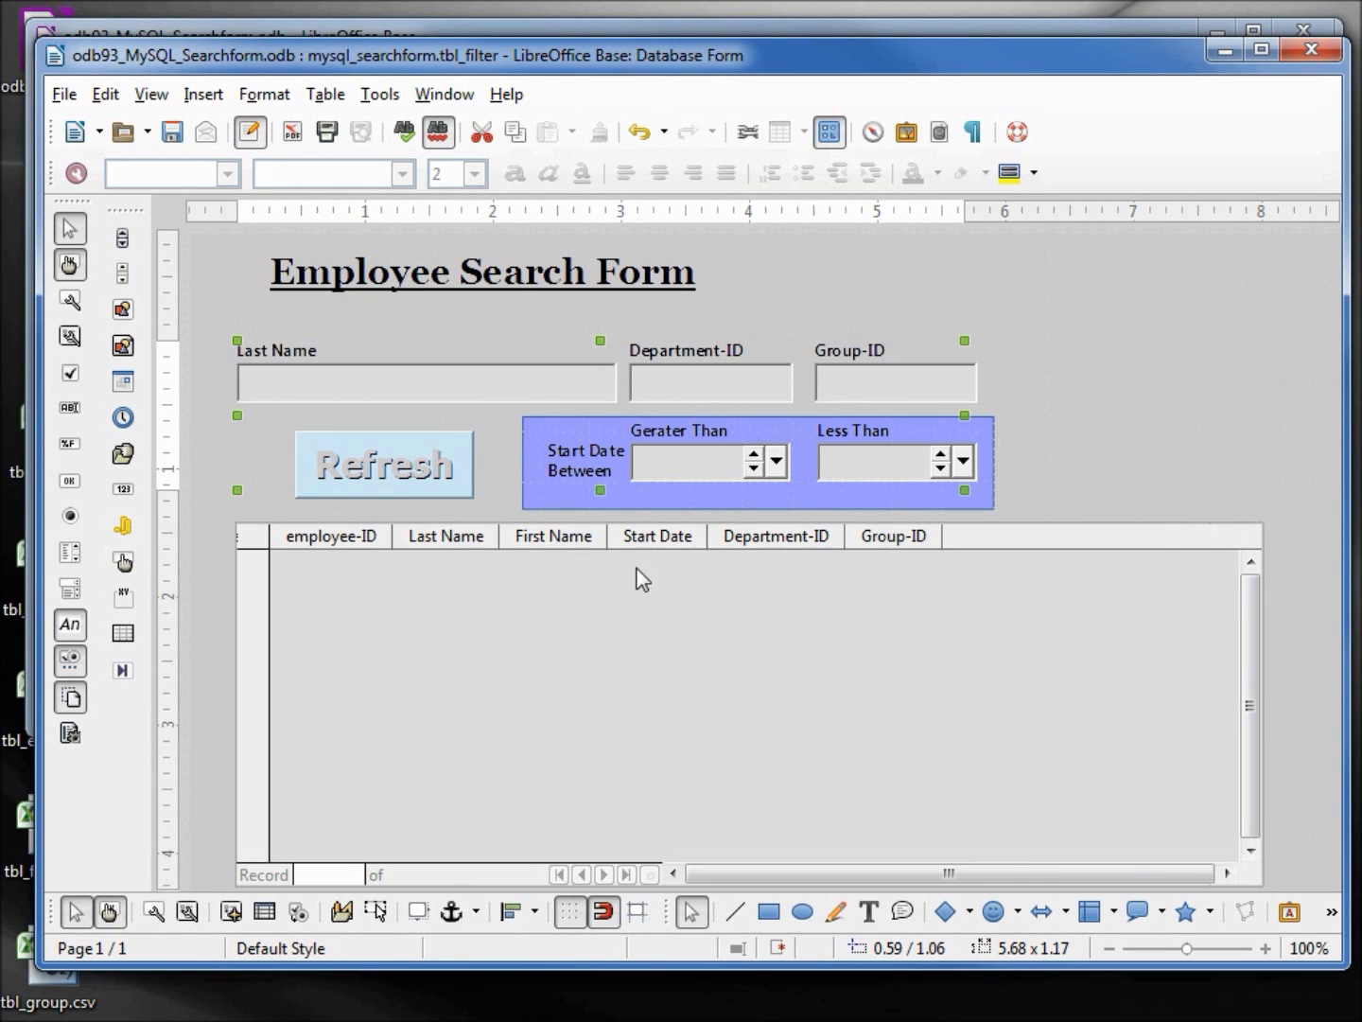
double_click(684, 351)
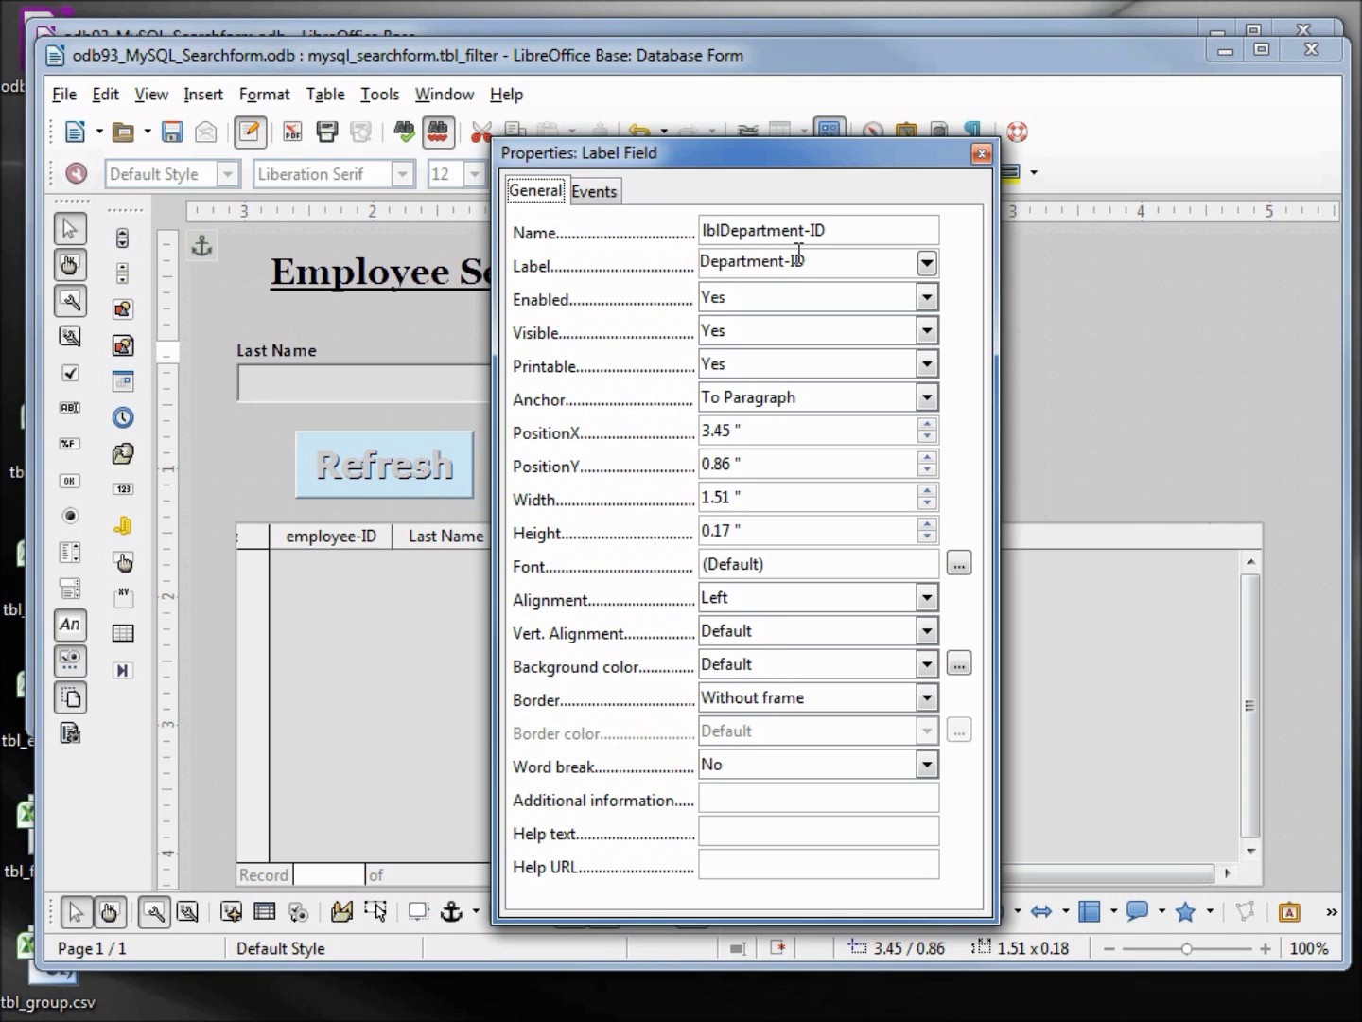
Remove '-ID' from the Department-ID and Group-ID label texts so they read Department and Group
left_click(815, 263)
key("BackSpace")
key("BackSpace")
key("BackSpace")
left_click_drag(848, 173, 485, 194)
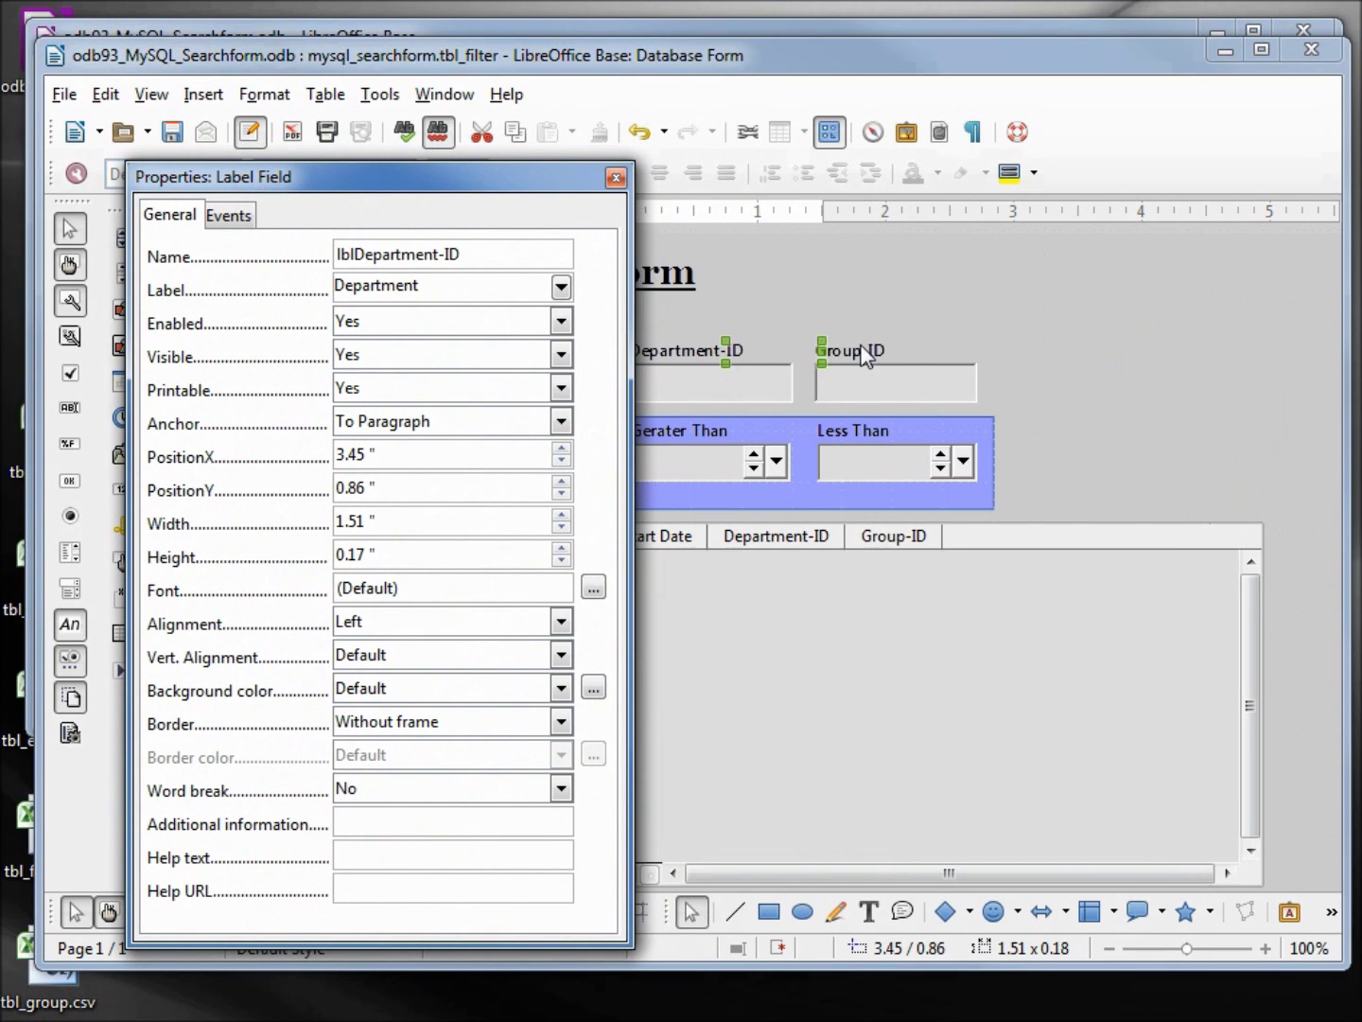
left_click(873, 359)
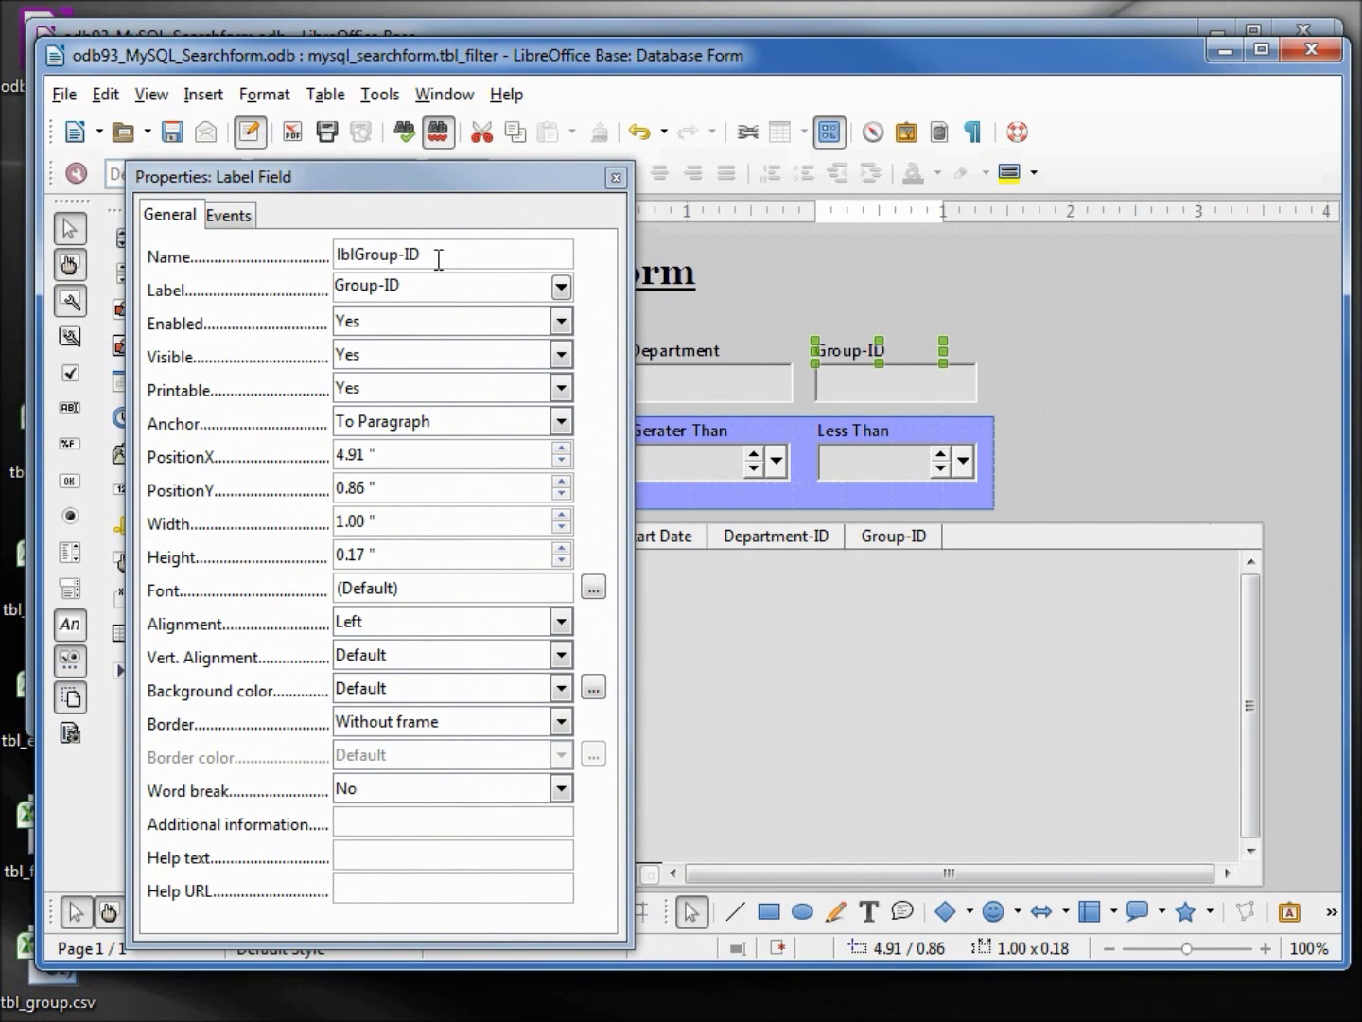
left_click(423, 285)
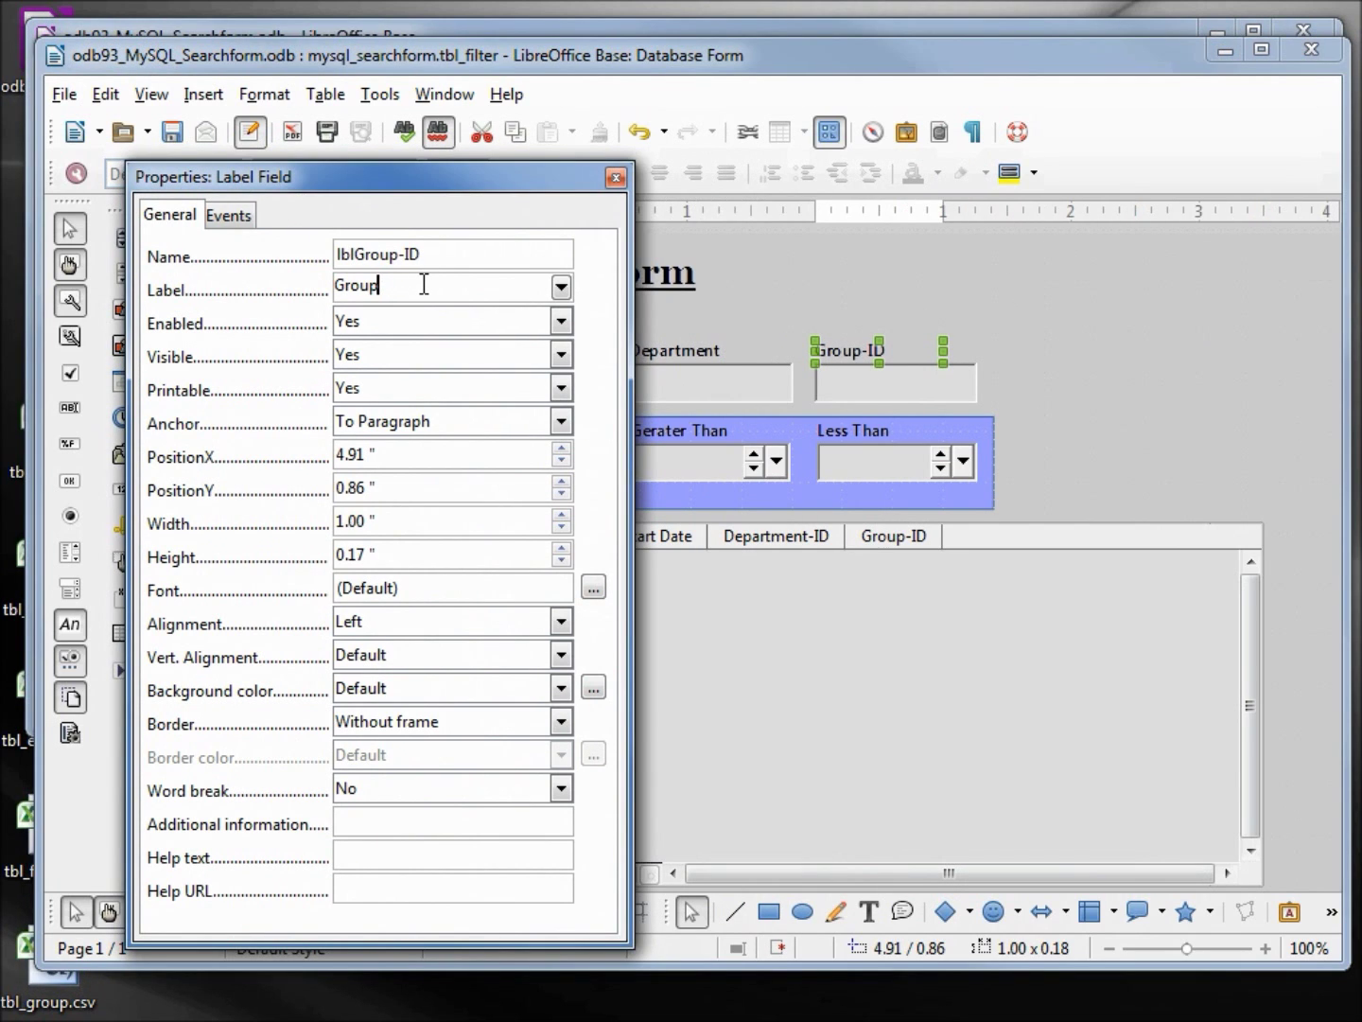
left_click(846, 390)
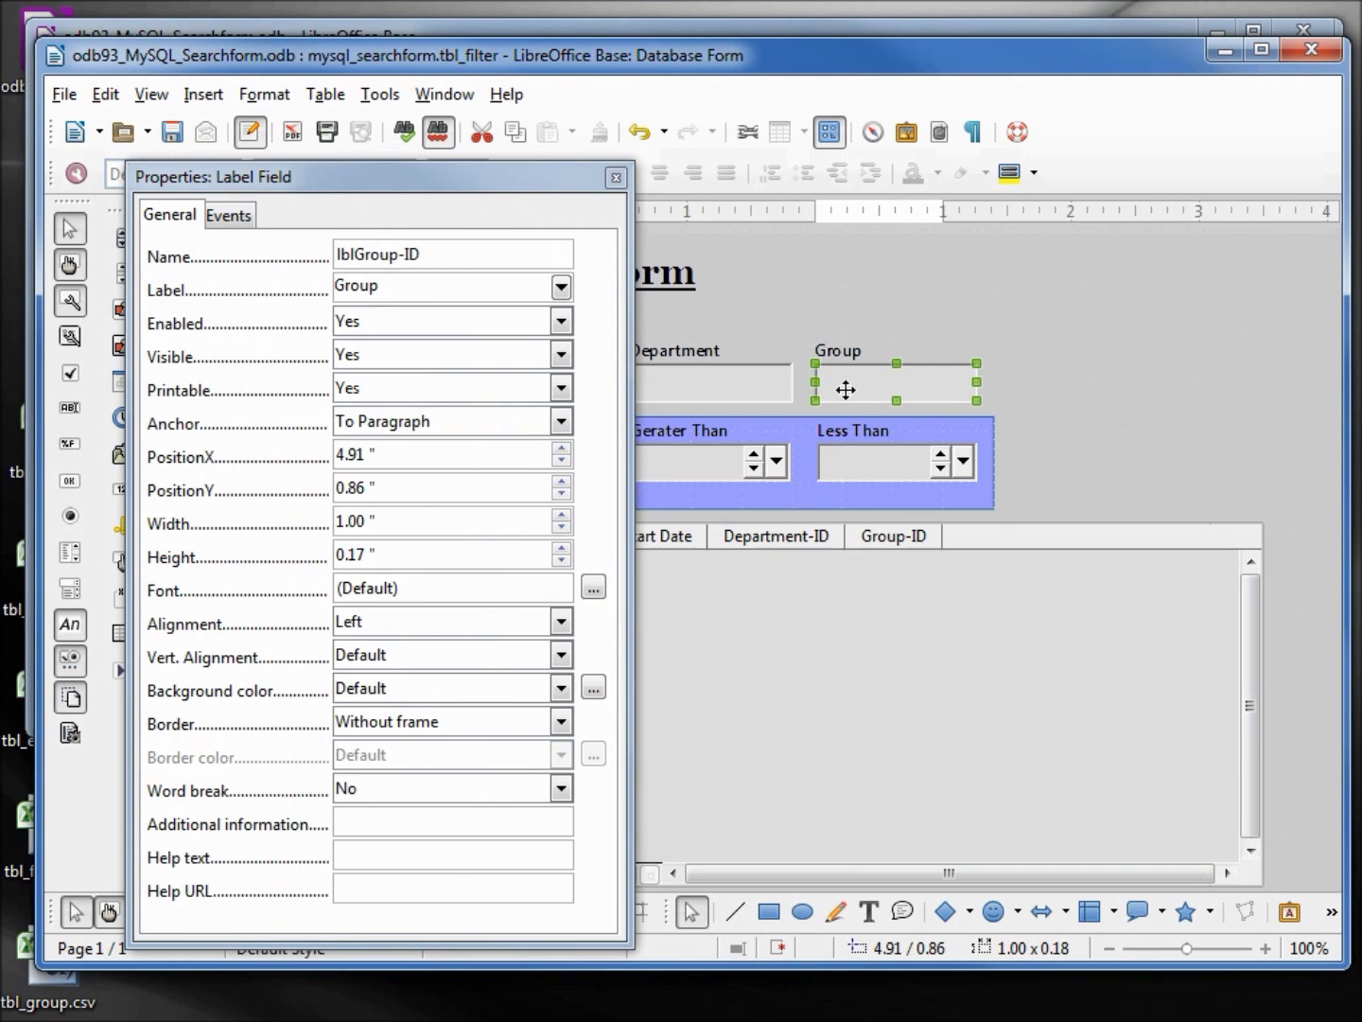
right_click(848, 390)
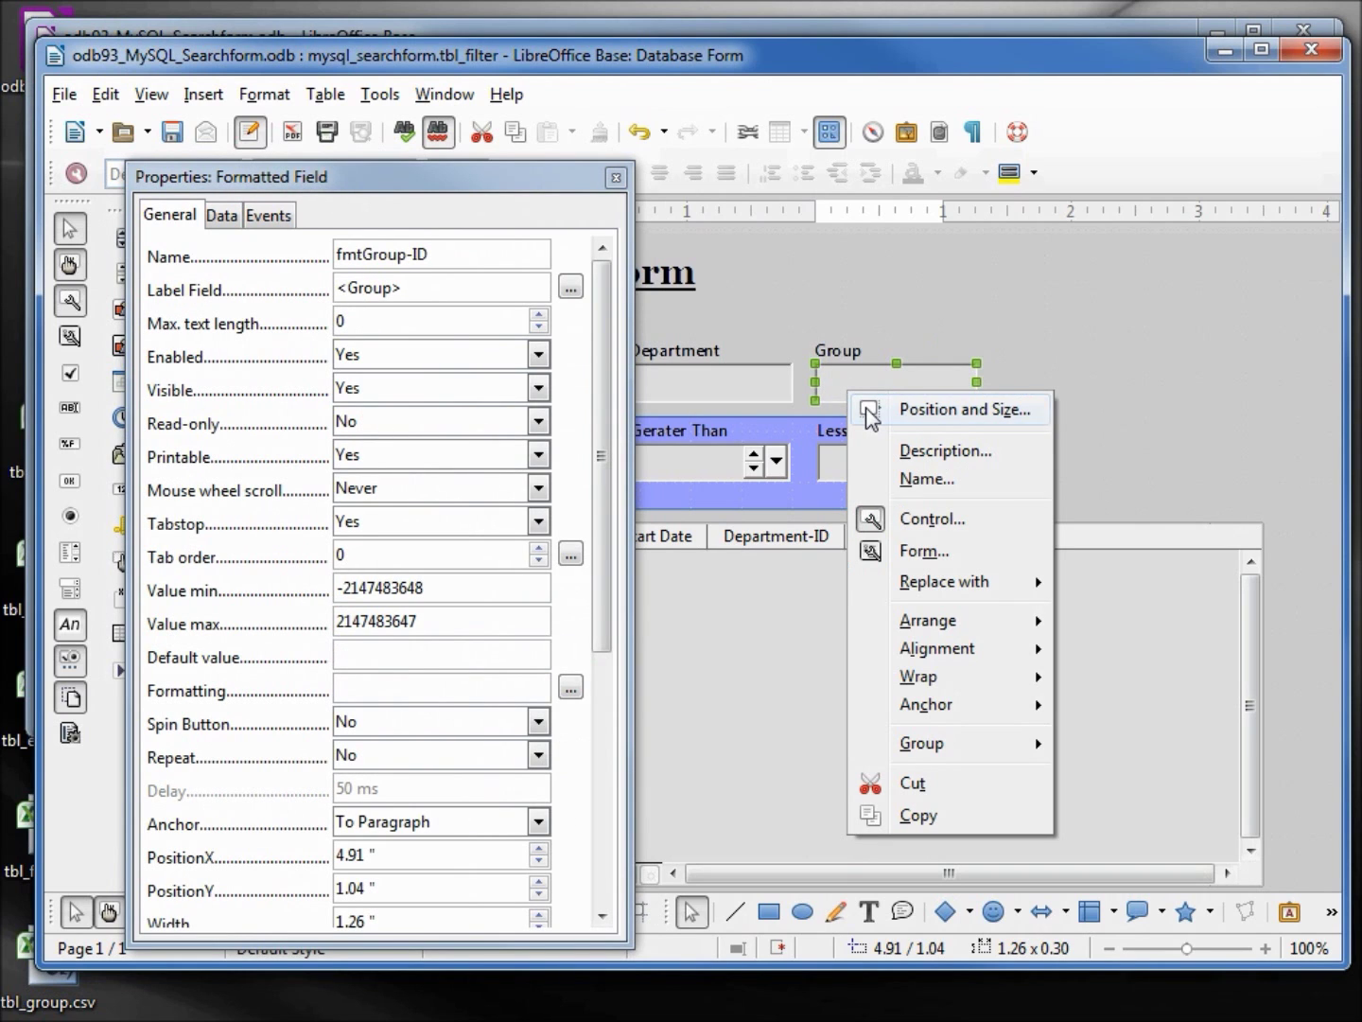
Replace the Group-ID field with a list box whose list contents type is Sql, and open its query builder
mouse_move(1040, 580)
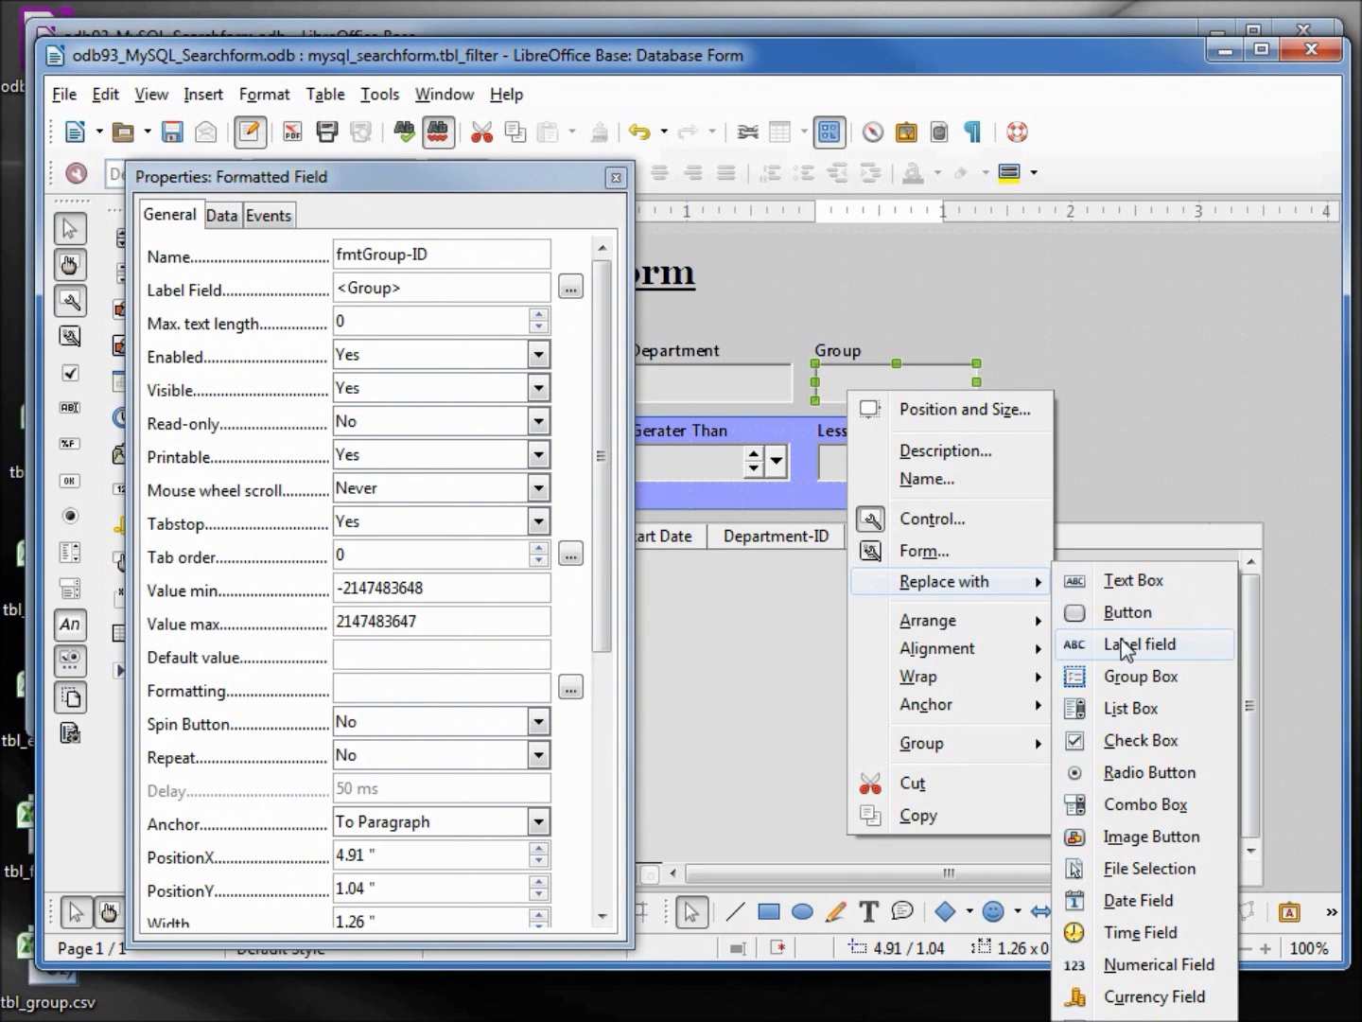
left_click(1130, 709)
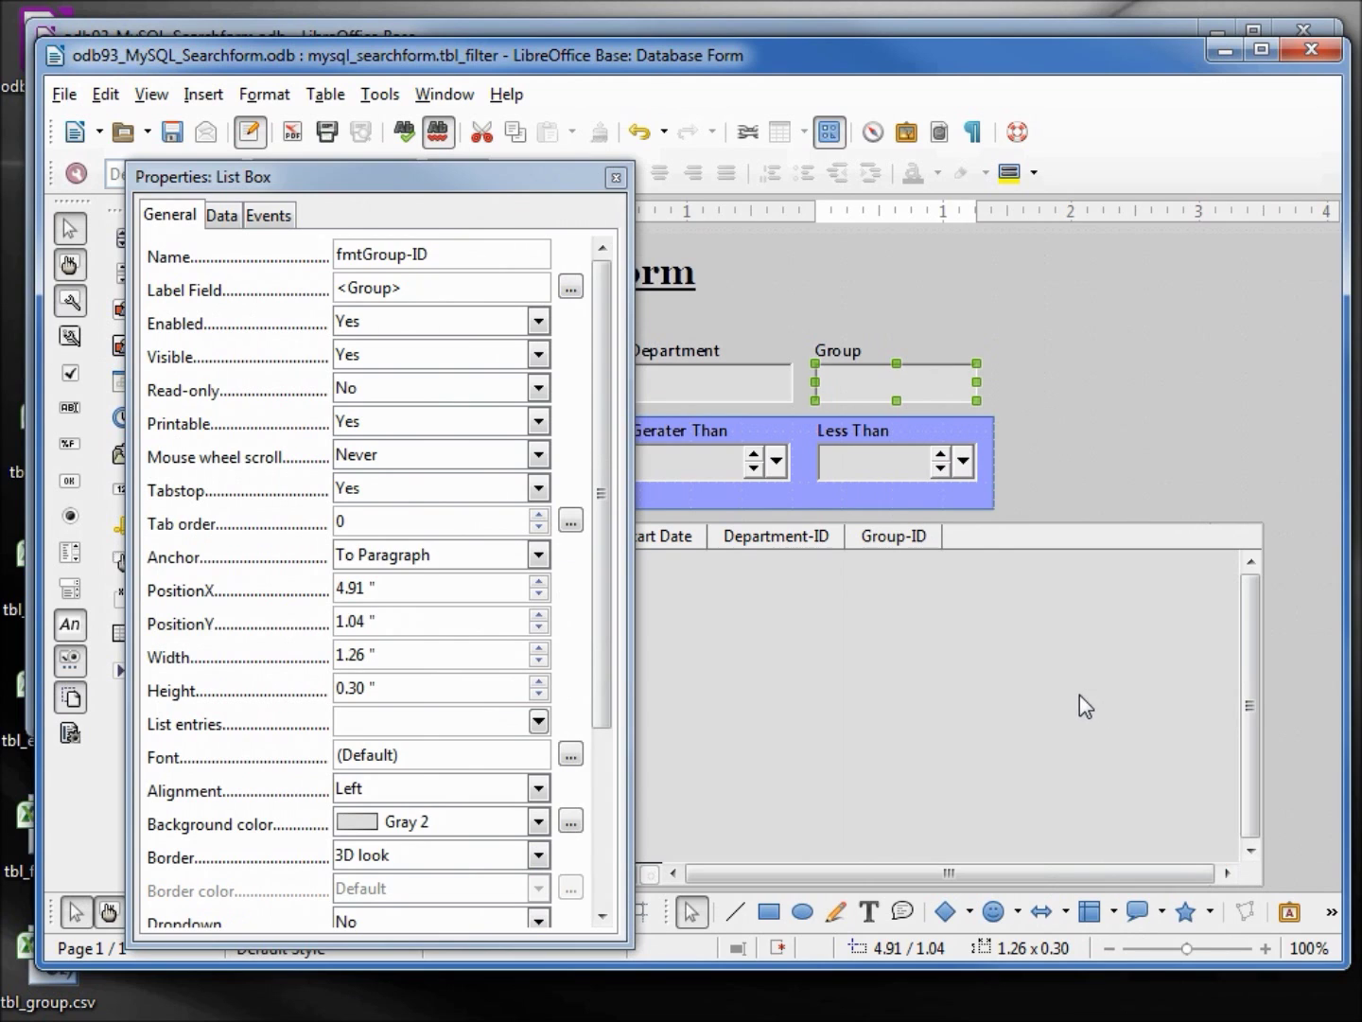
left_click(222, 215)
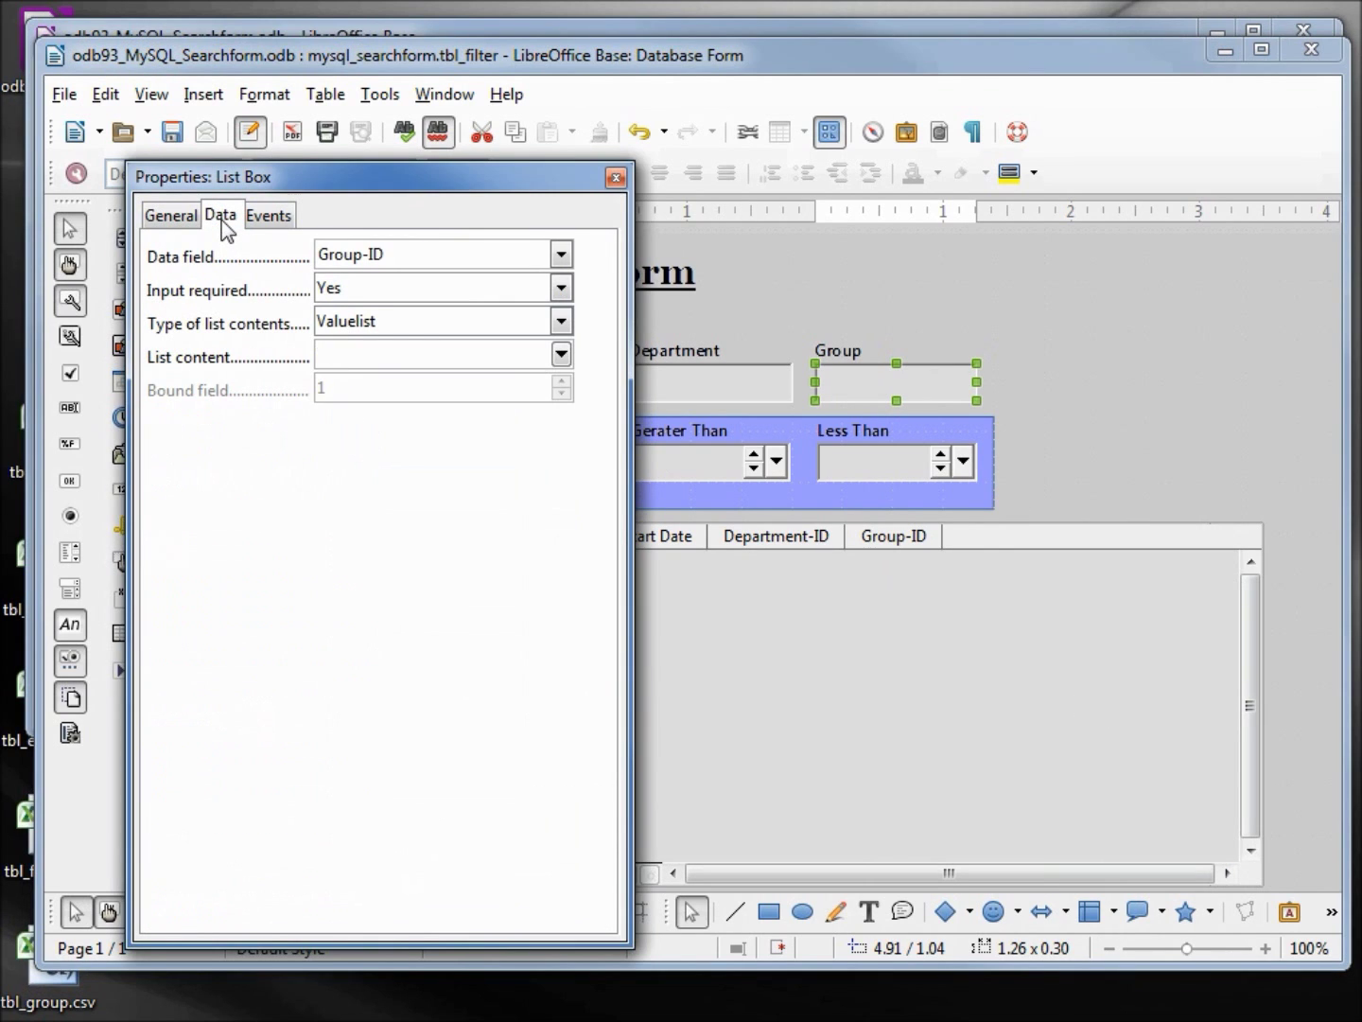
left_click(562, 323)
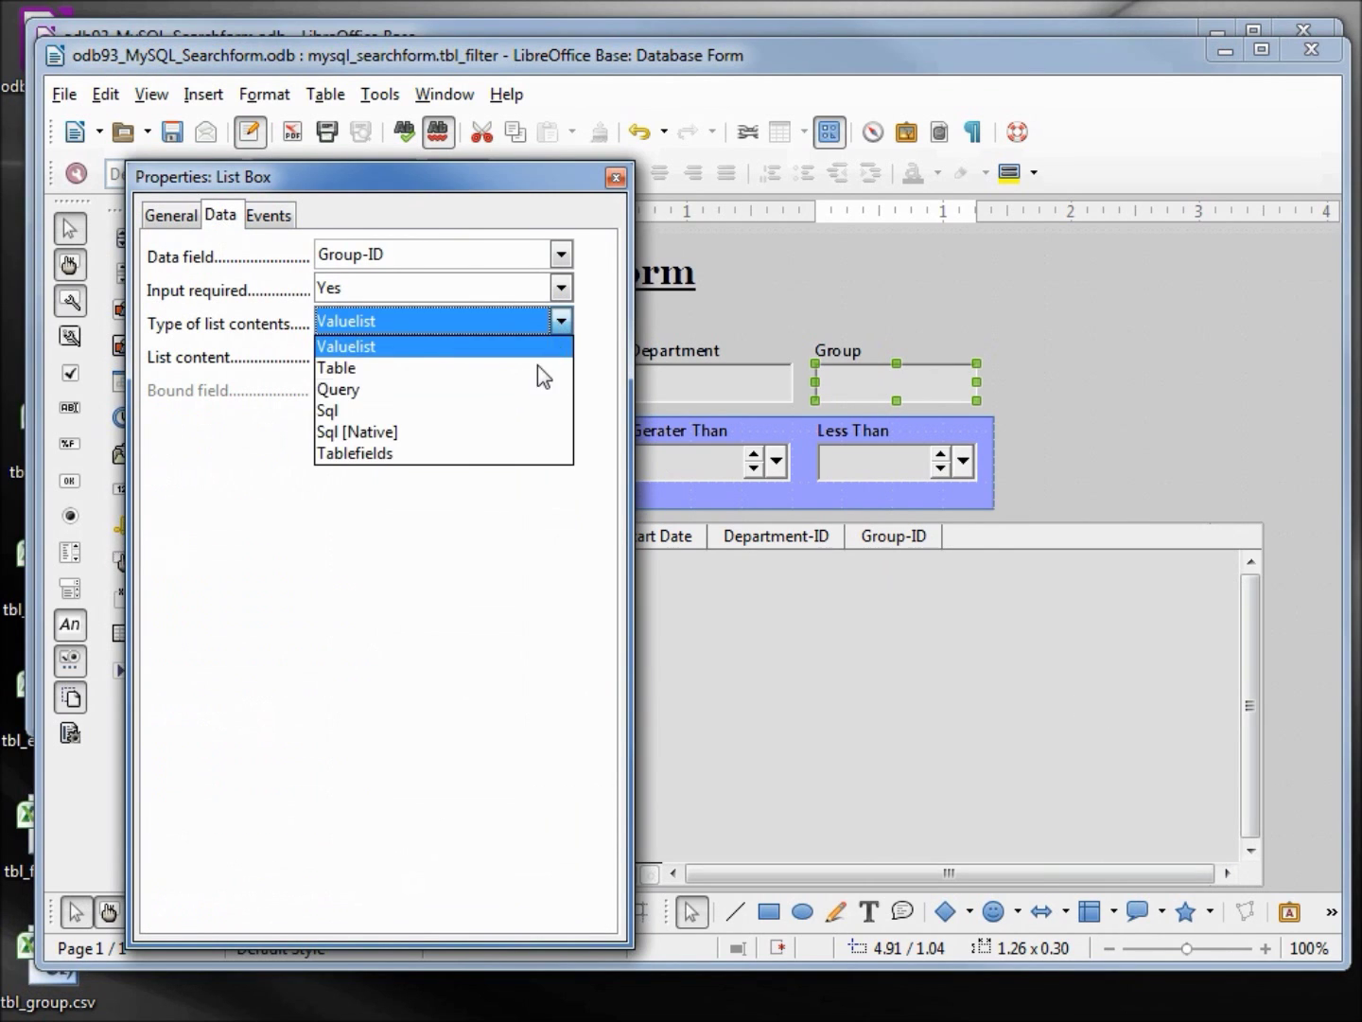
left_click(523, 412)
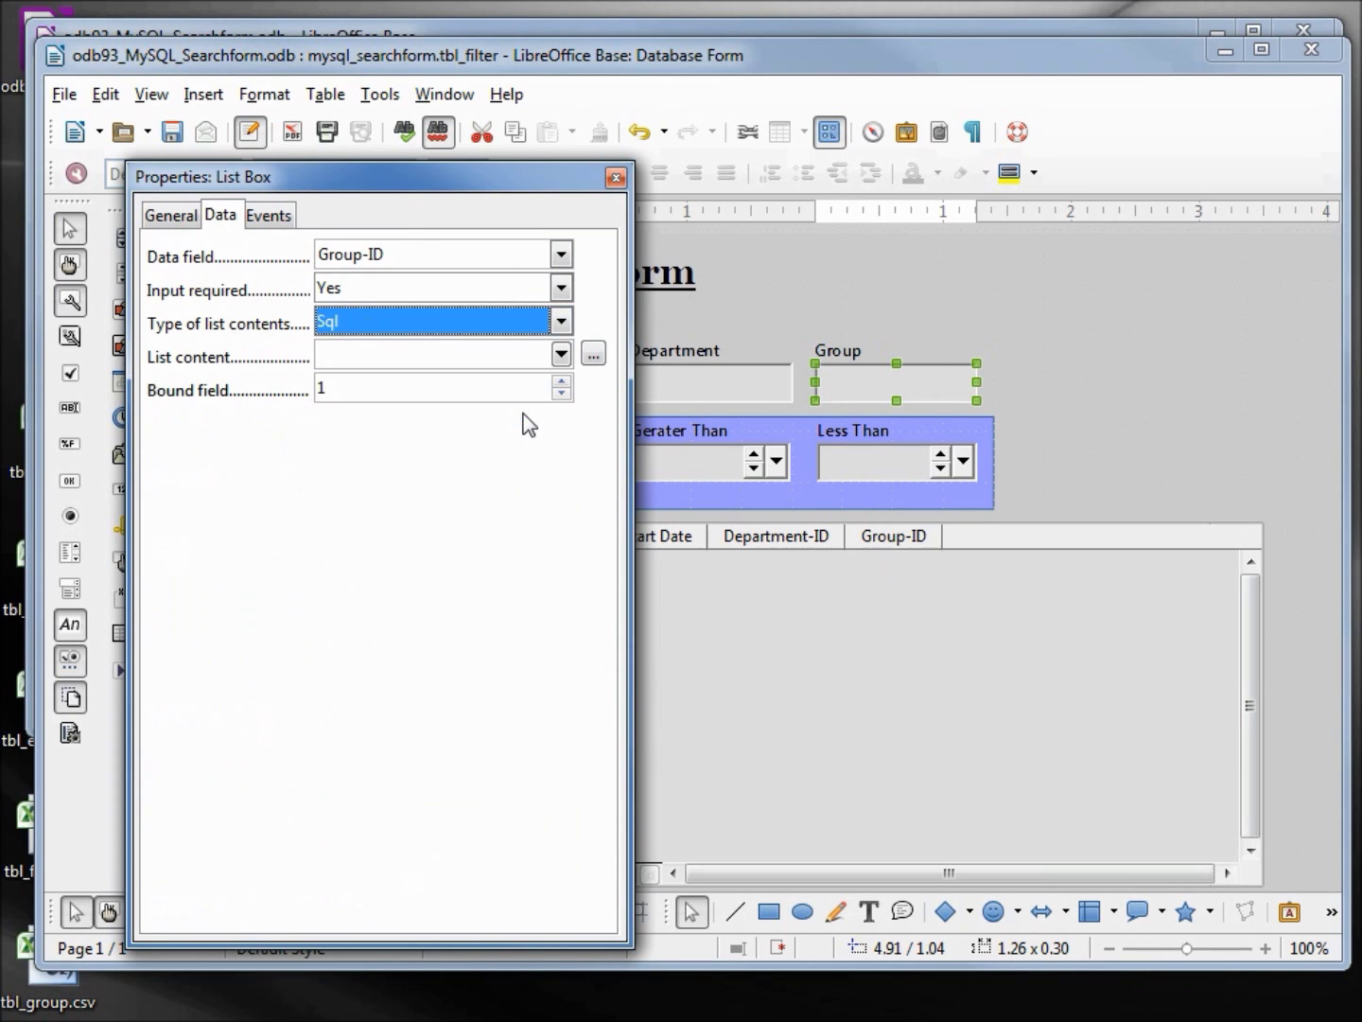
left_click(595, 355)
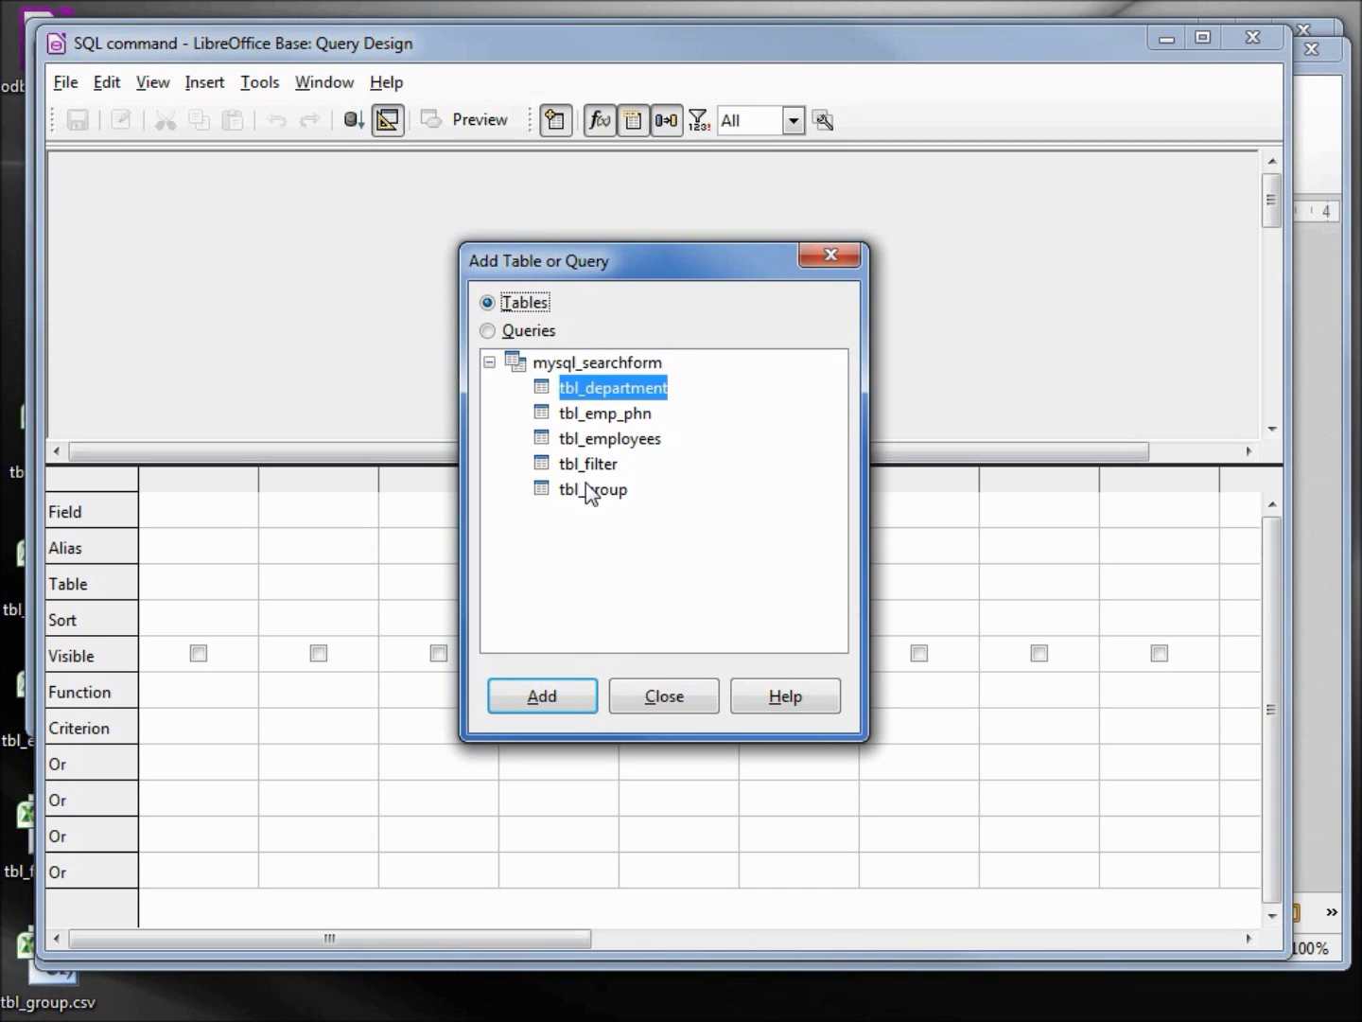
Build, run and save a query of Group Name and Group-ID from tbl_group for the Group list
double_click(593, 492)
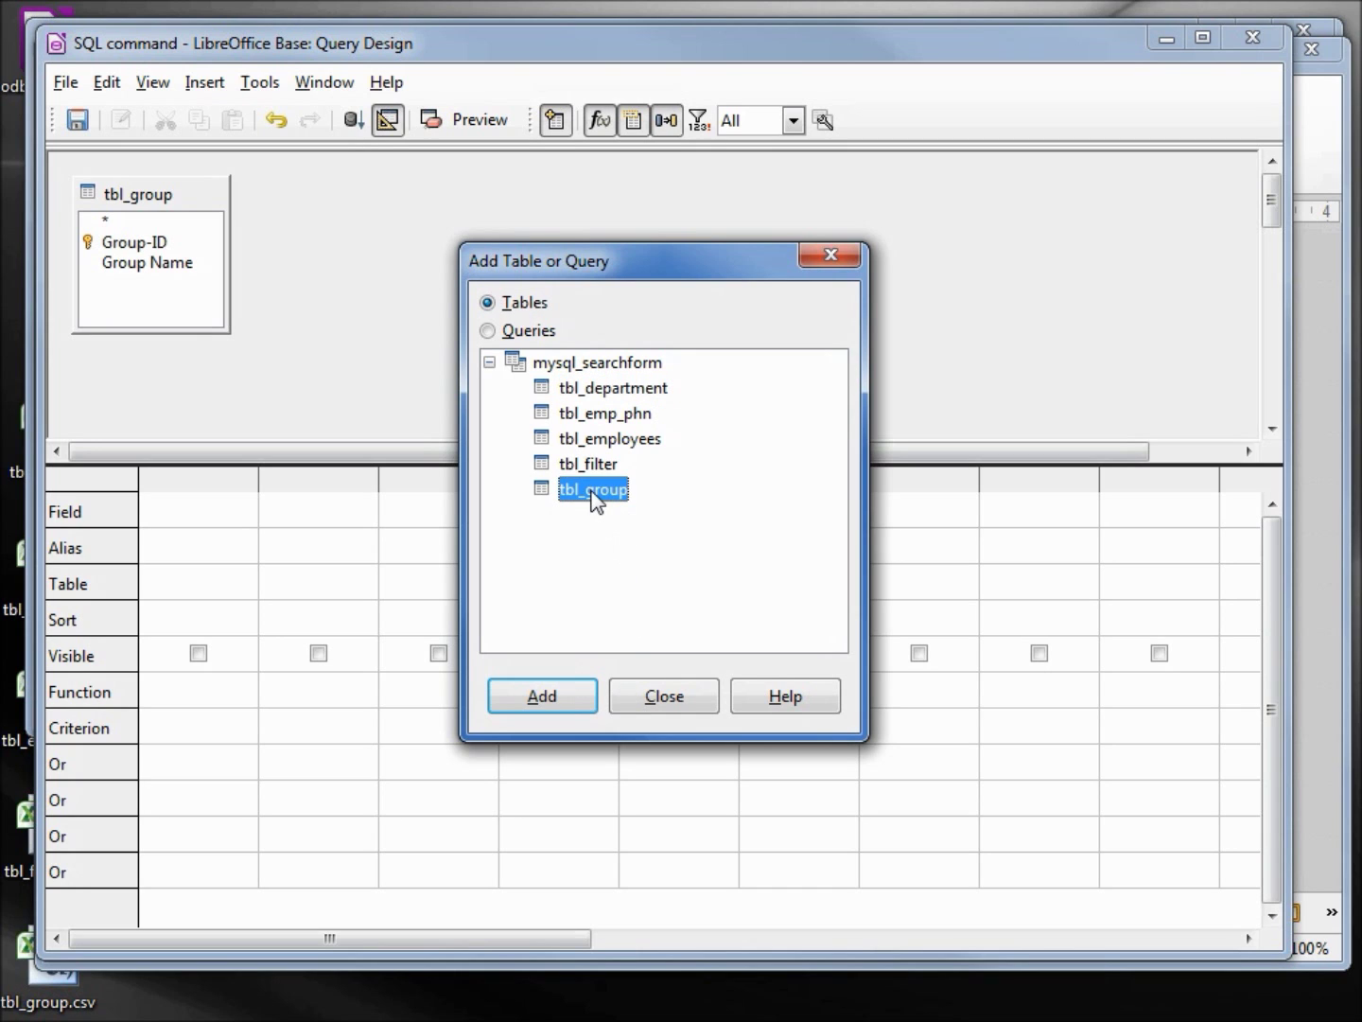
left_click(657, 697)
left_click(143, 282)
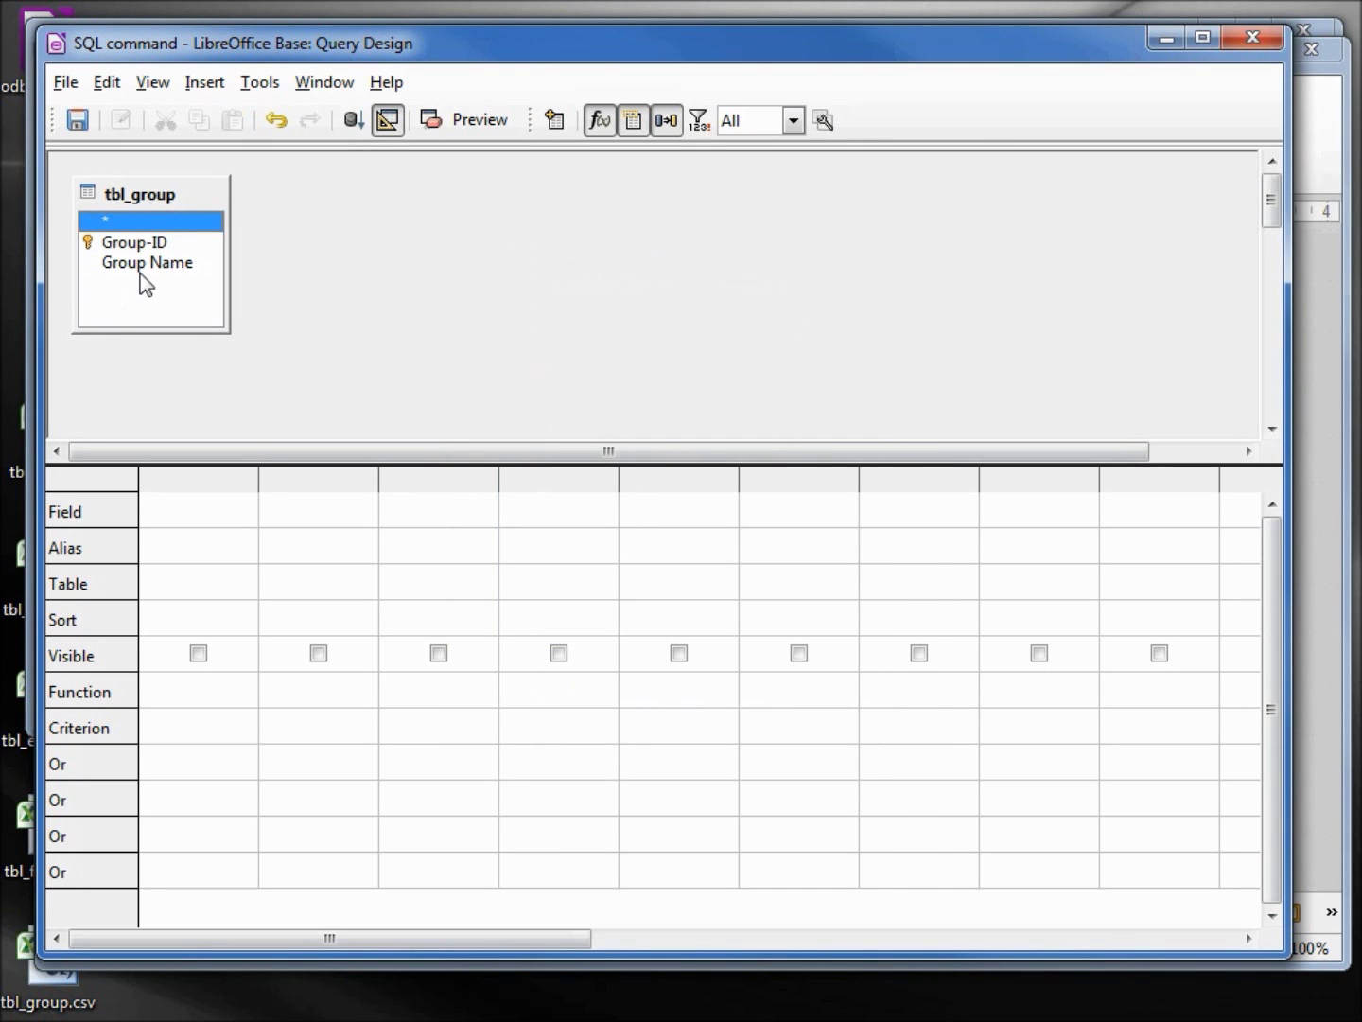
double_click(138, 264)
left_click(134, 243)
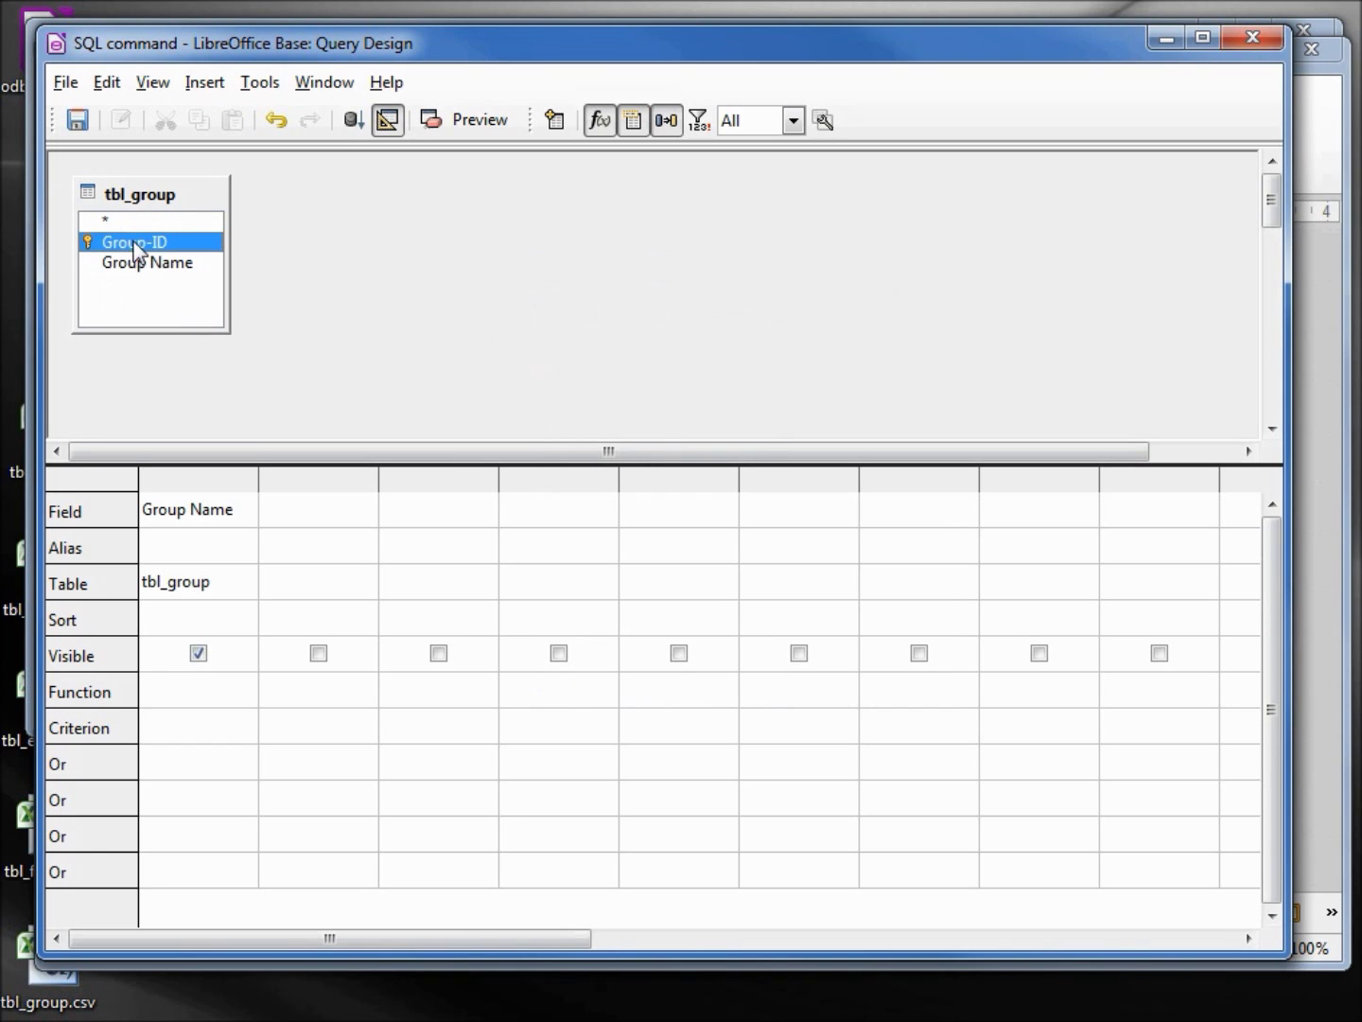
double_click(135, 243)
left_click(353, 122)
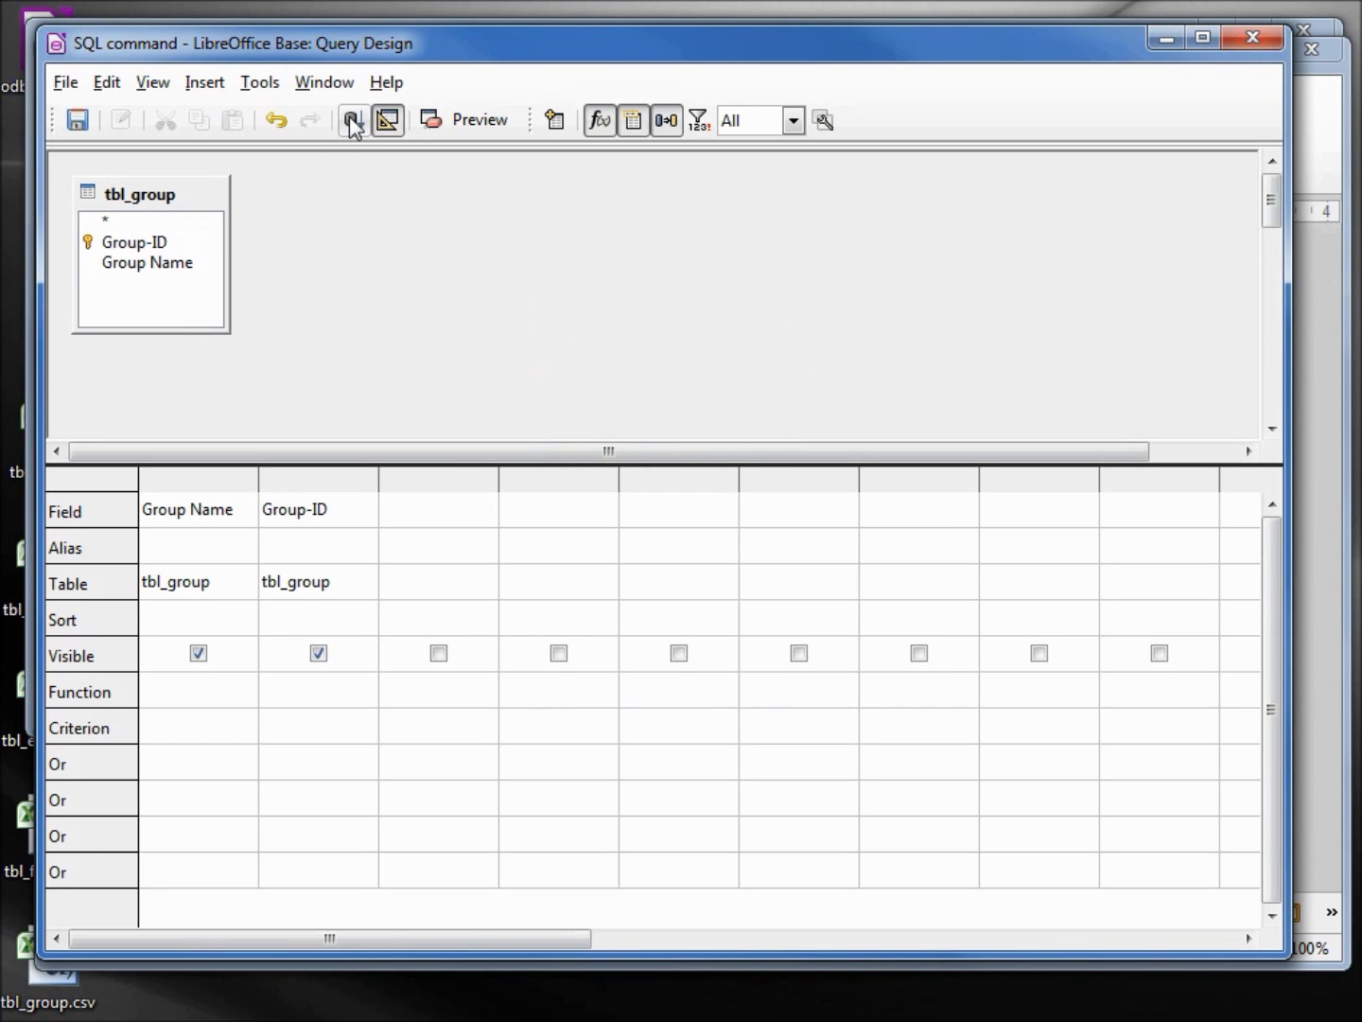
left_click(73, 120)
left_click(1252, 38)
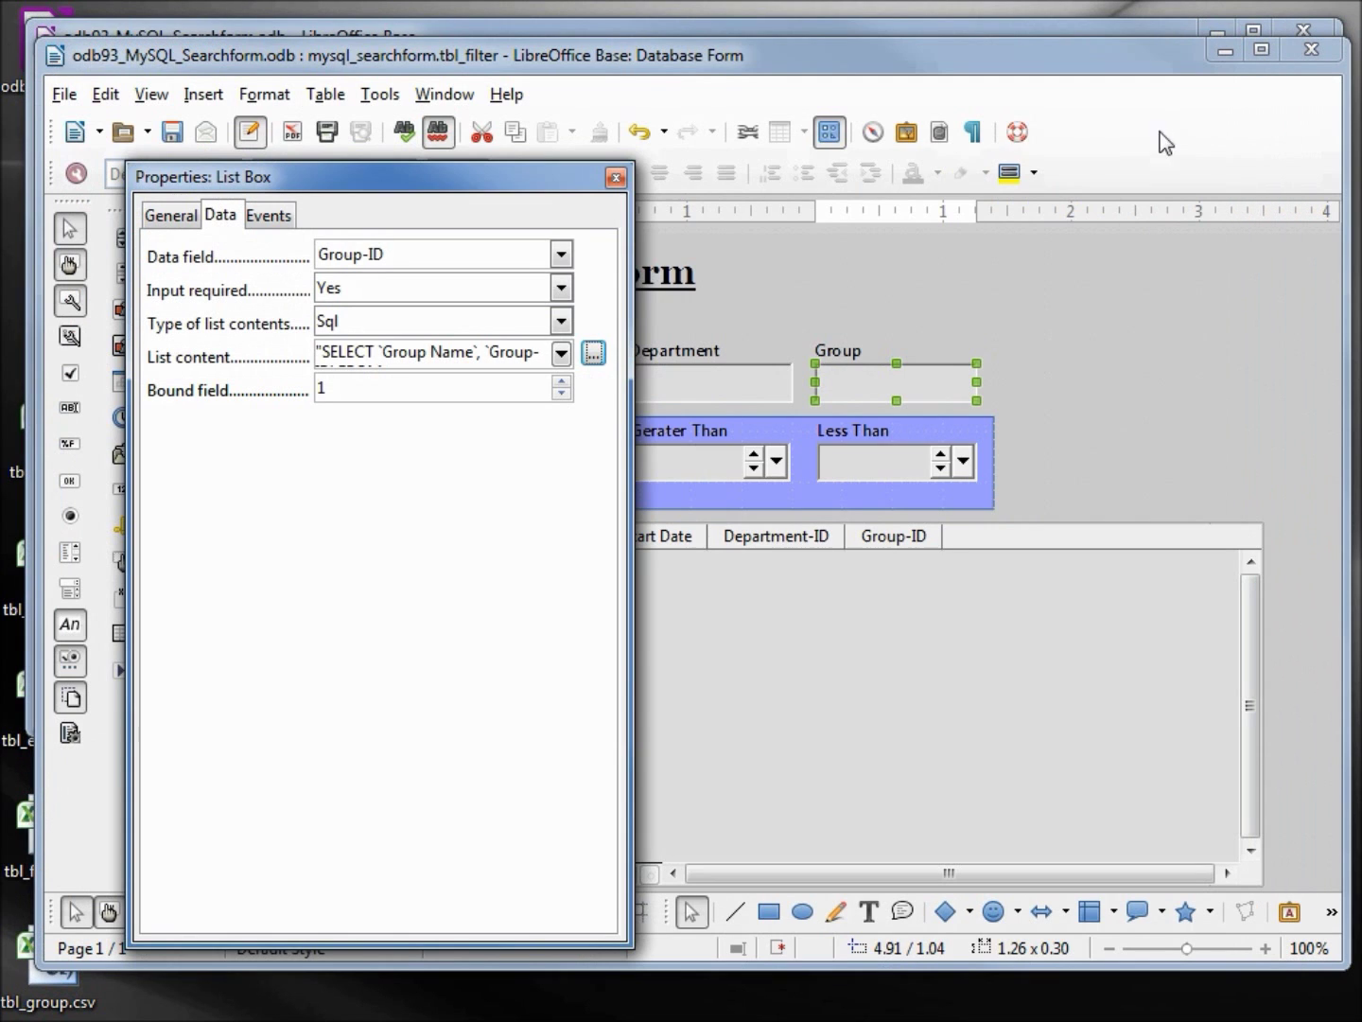
left_click_drag(559, 196, 530, 189)
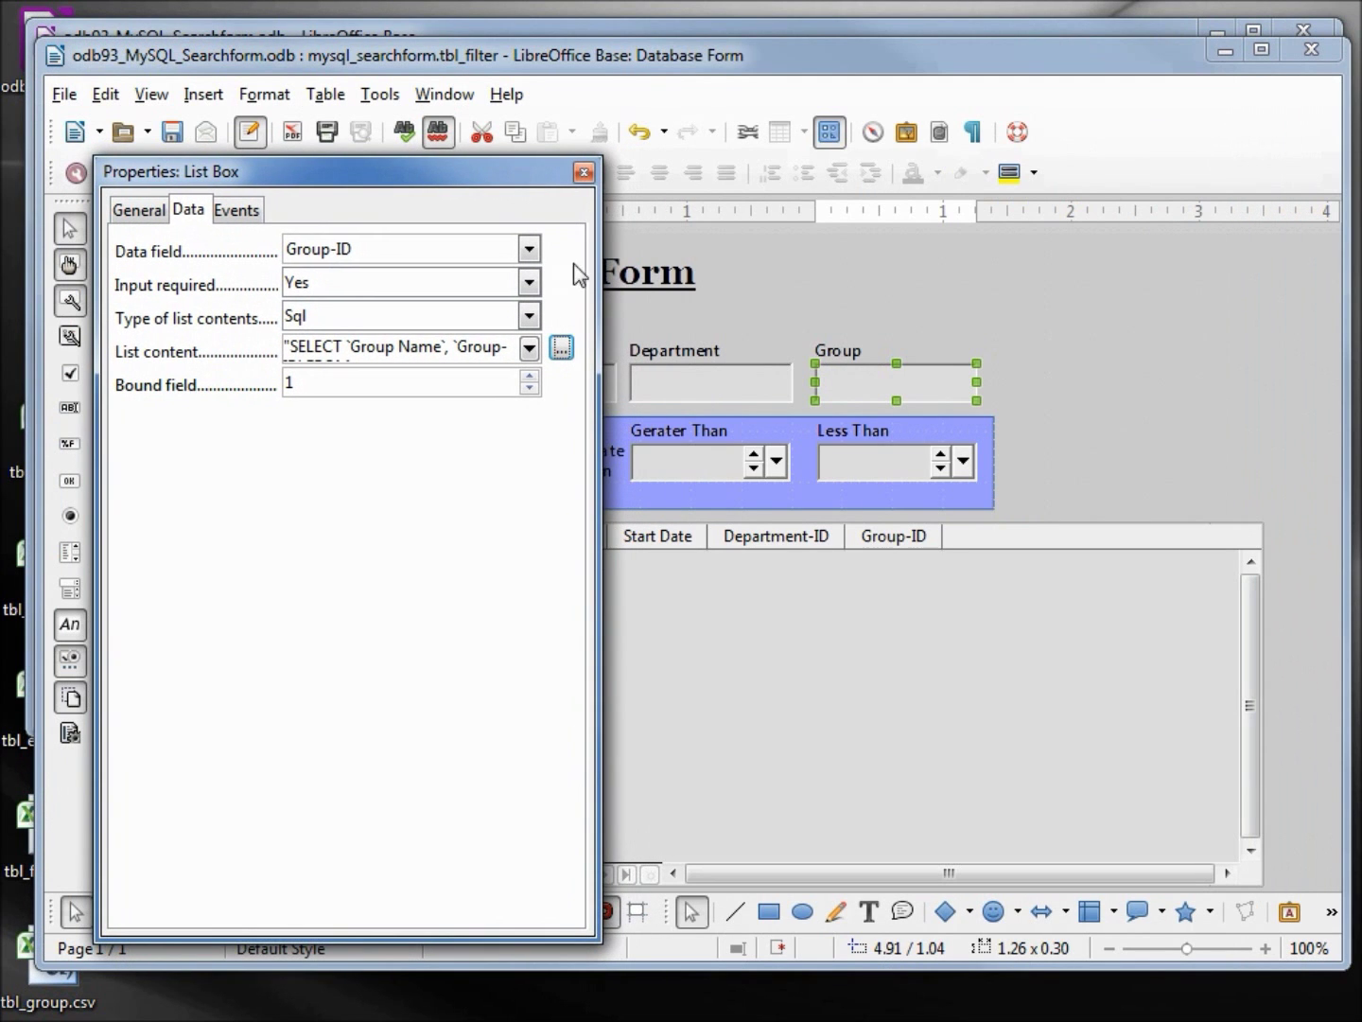
left_click(736, 380)
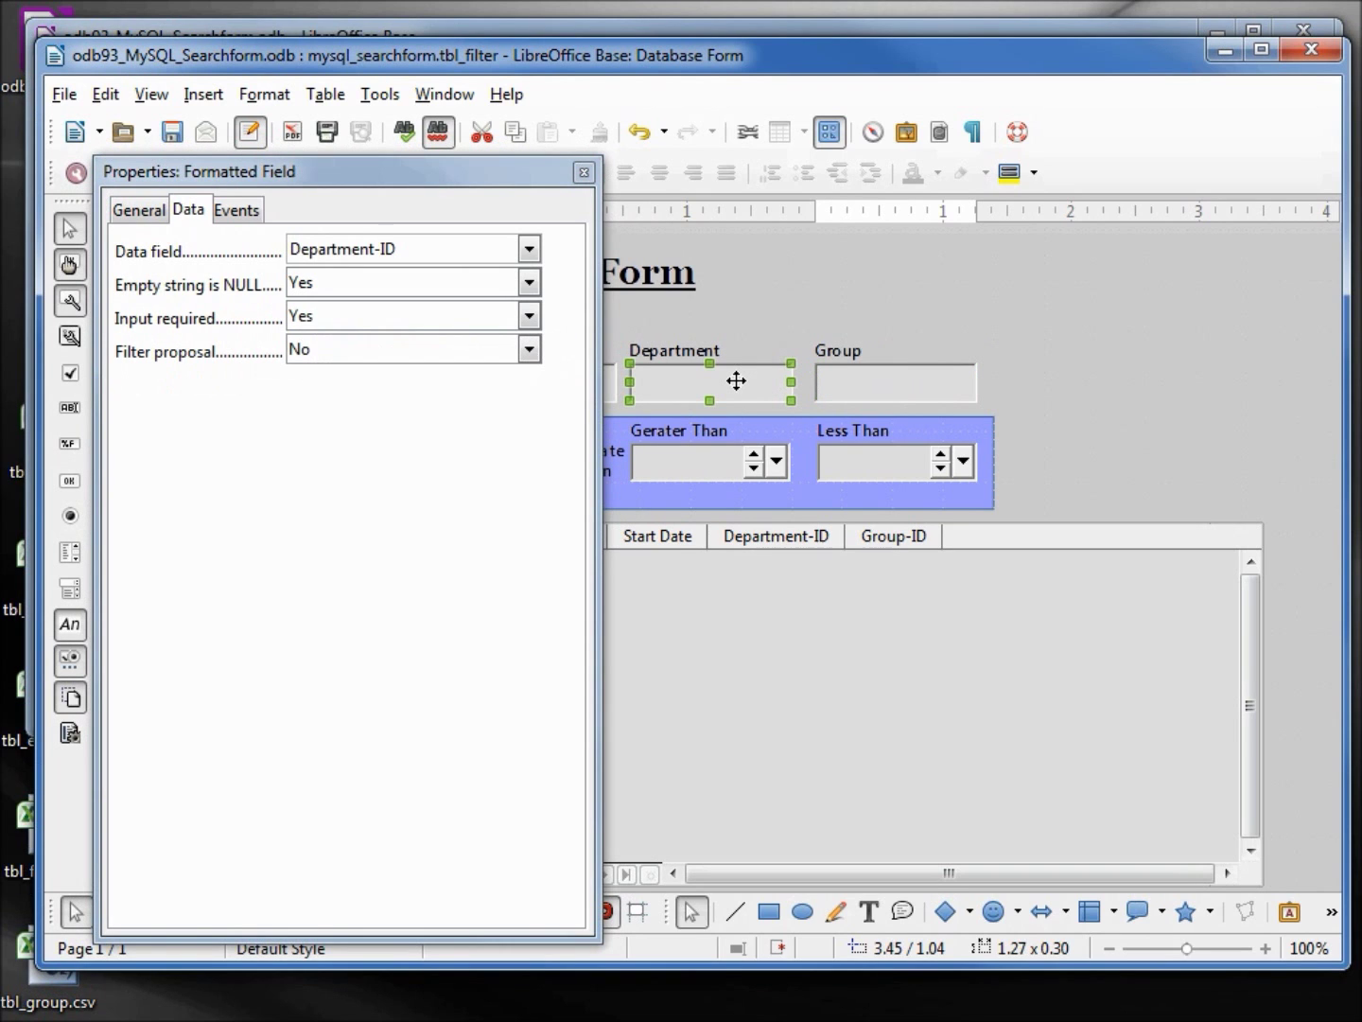
Replace the Department field with a list box whose list contents type is Sql, and open its query builder
right_click(737, 380)
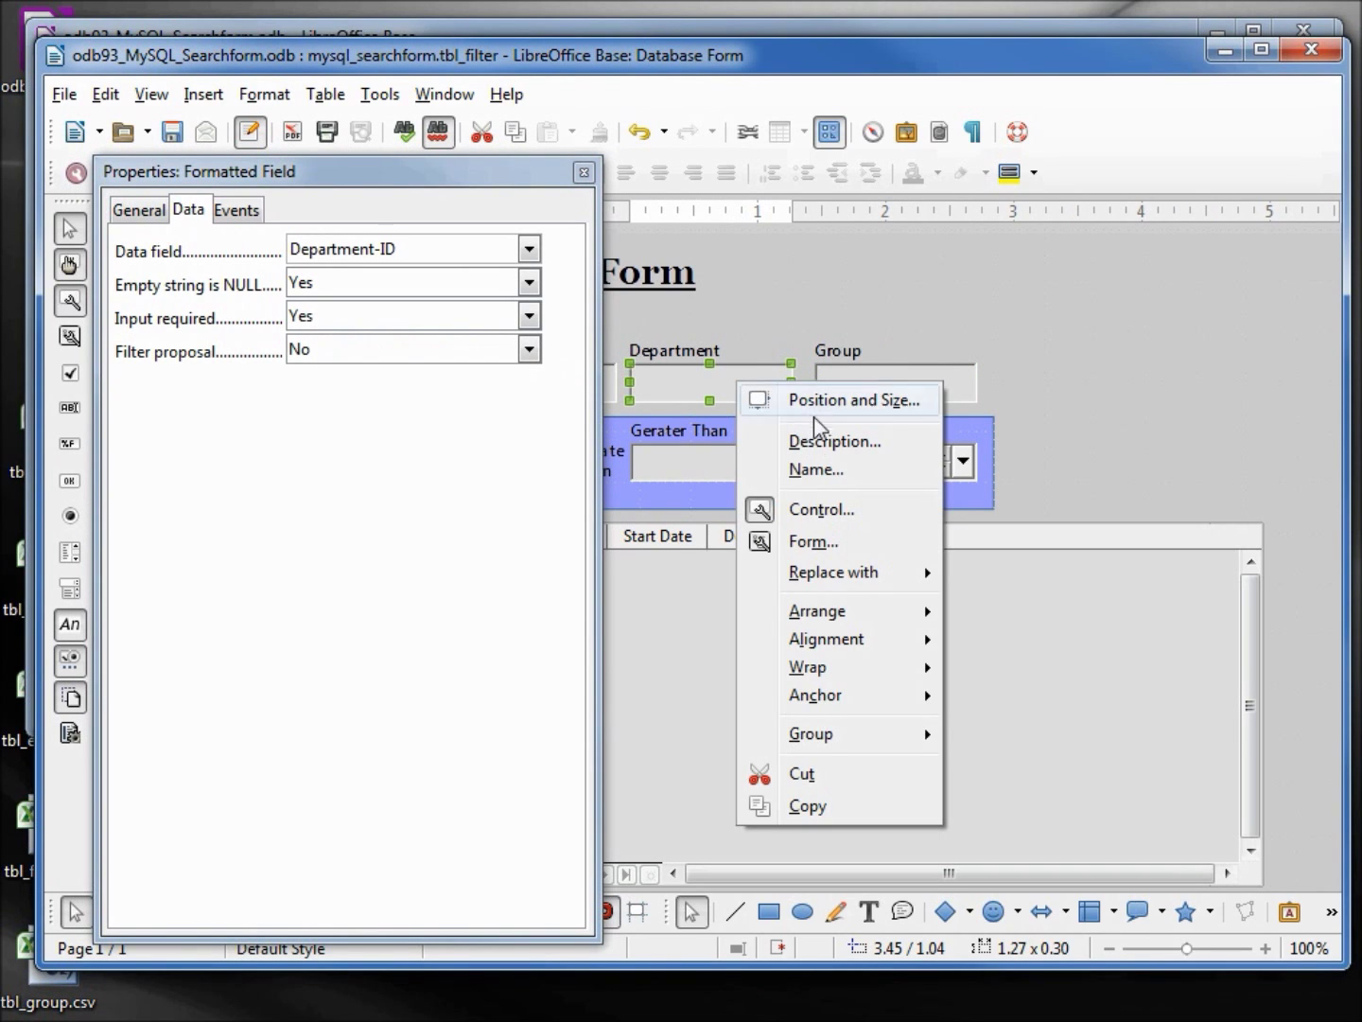
mouse_move(849, 575)
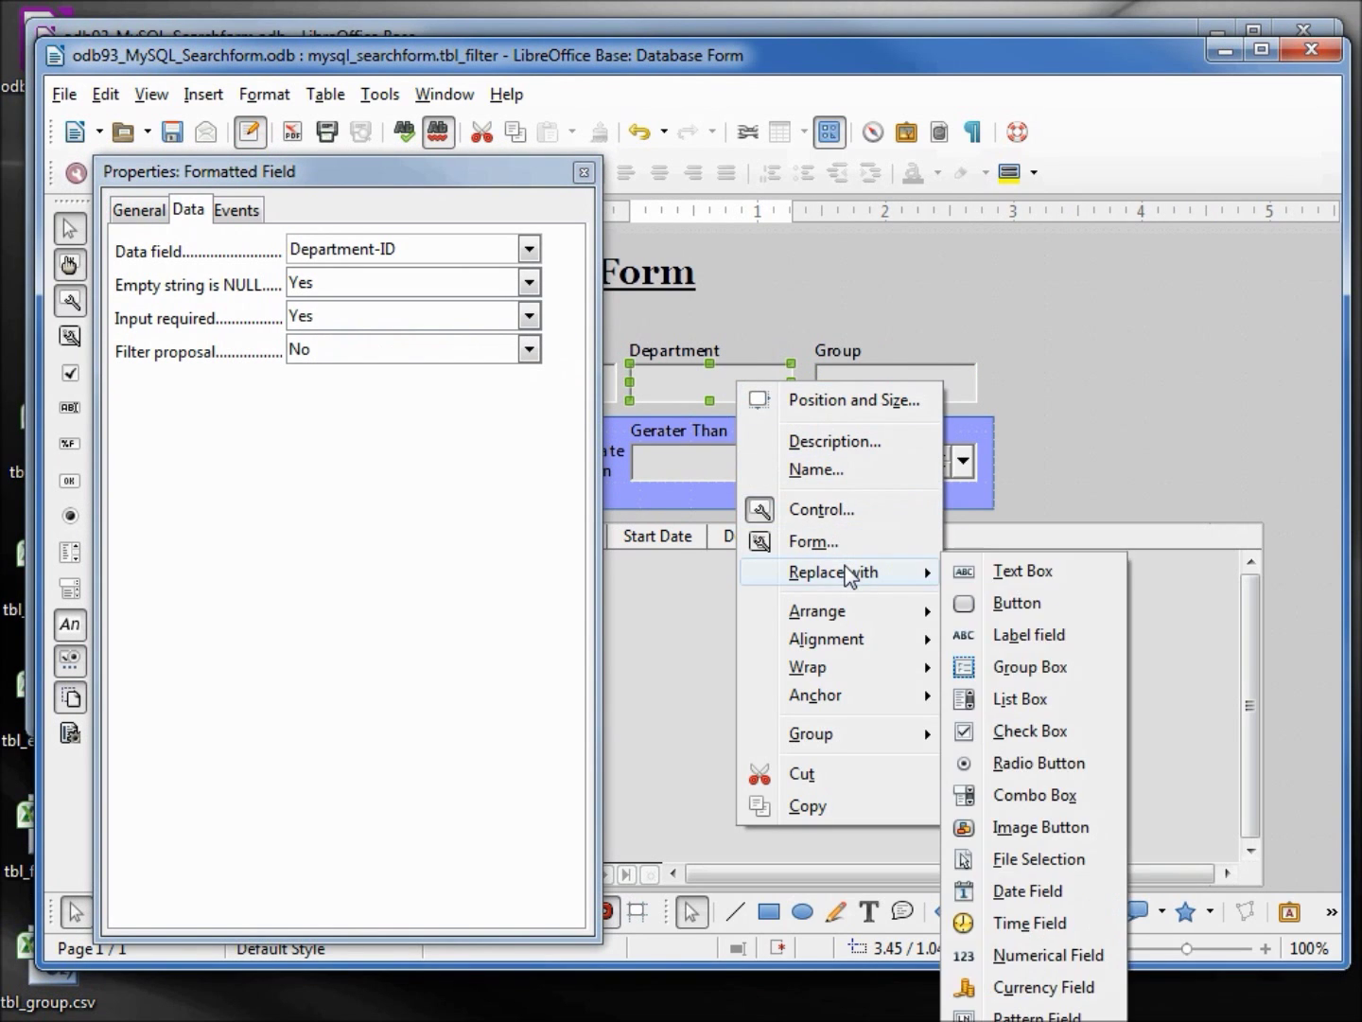
left_click(1041, 701)
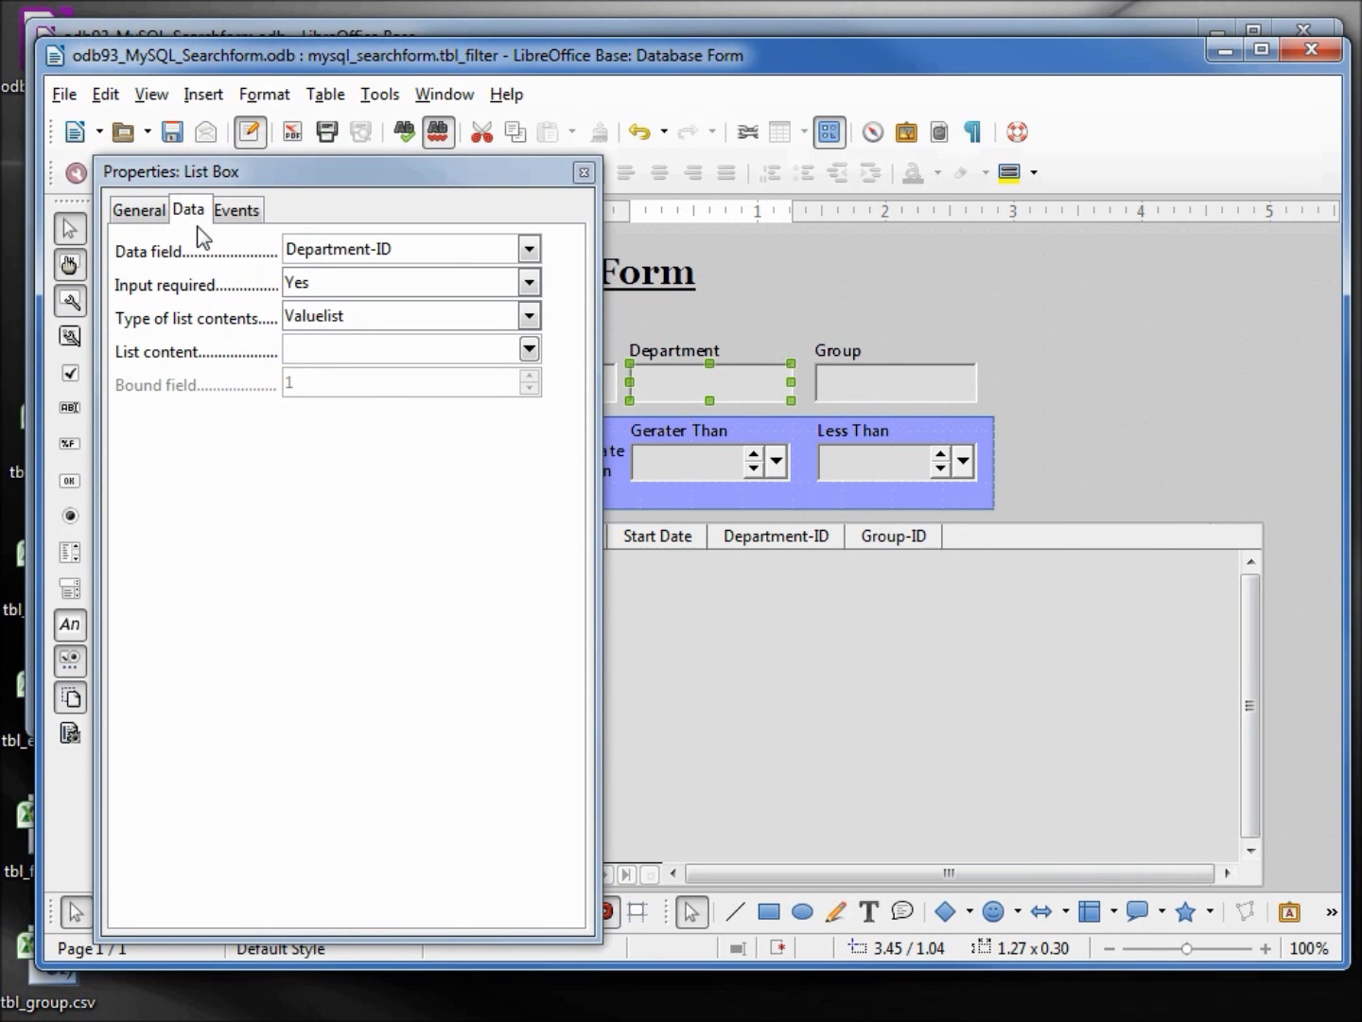
left_click(530, 319)
left_click(455, 406)
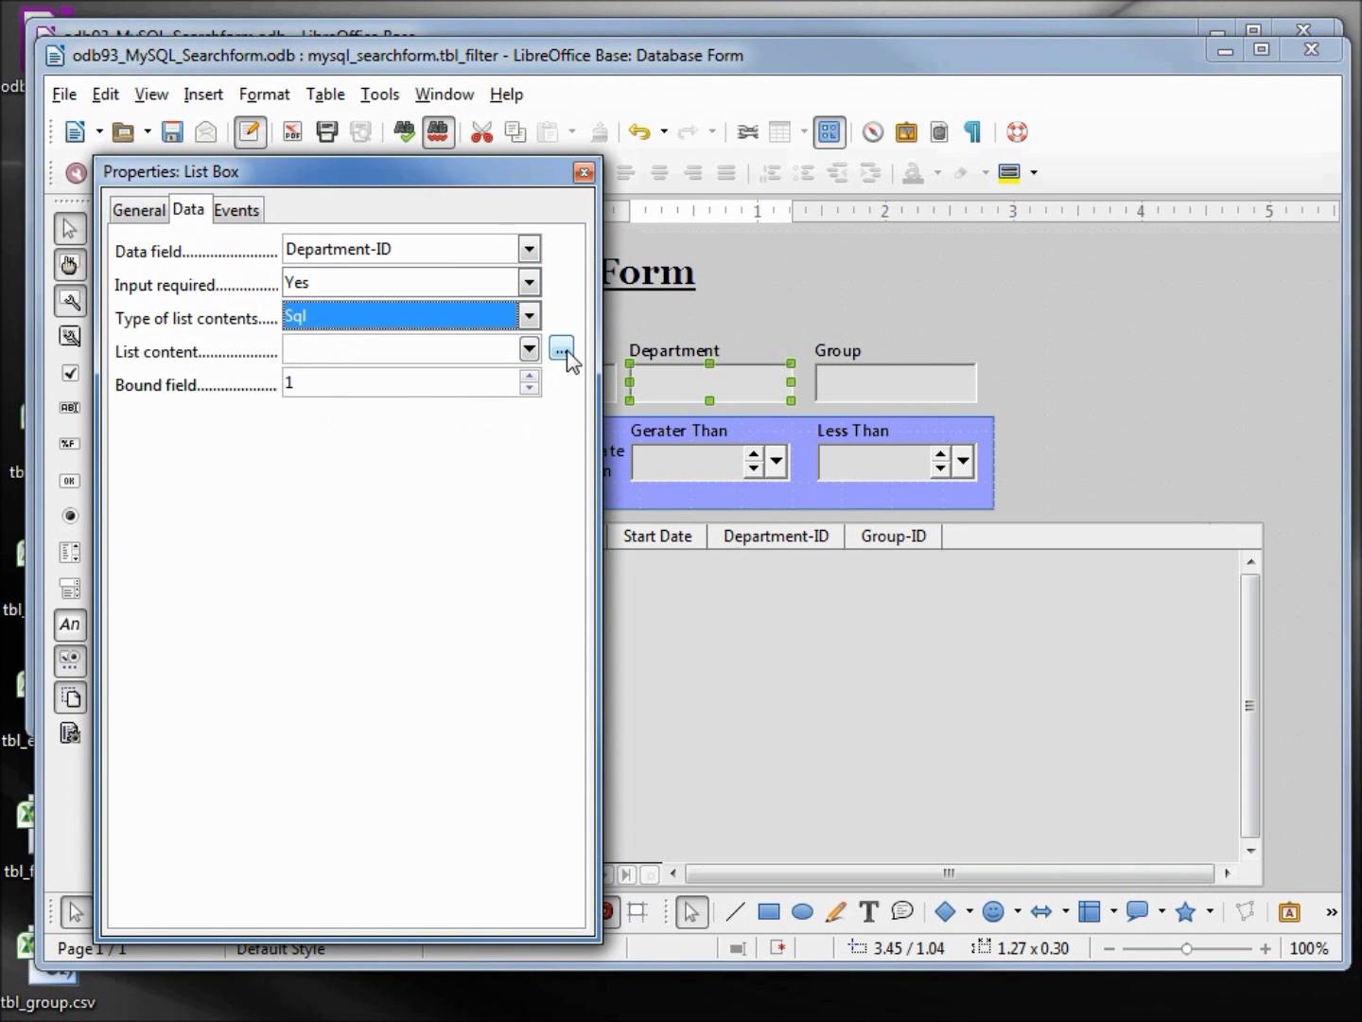
left_click(565, 351)
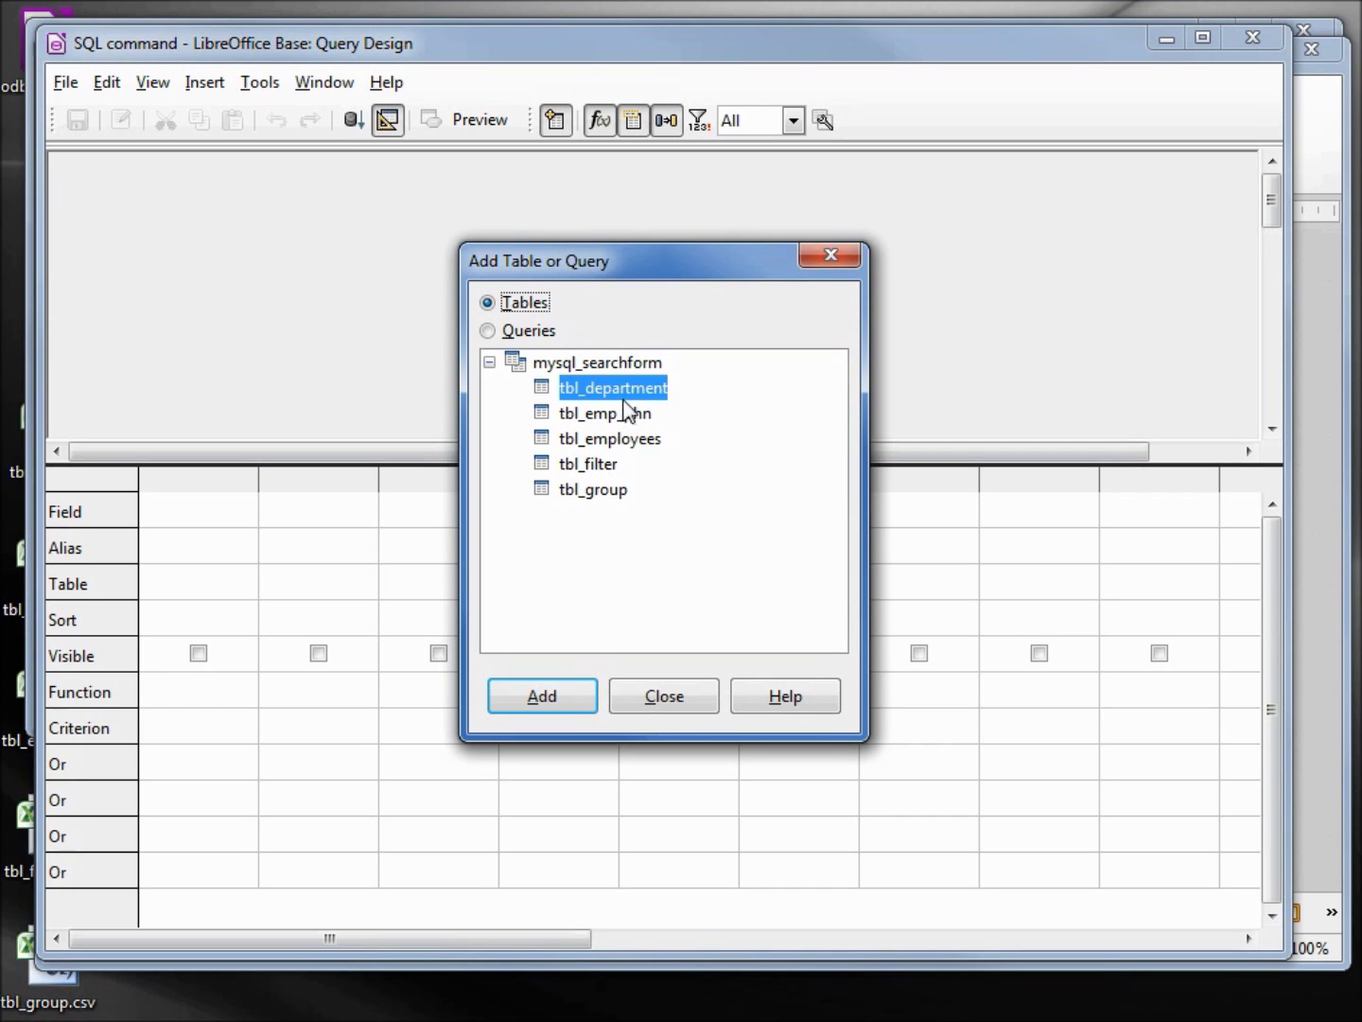
Query Department Name and Department-ID from tbl_department for the Department list, then close Properties
double_click(615, 389)
left_click(677, 696)
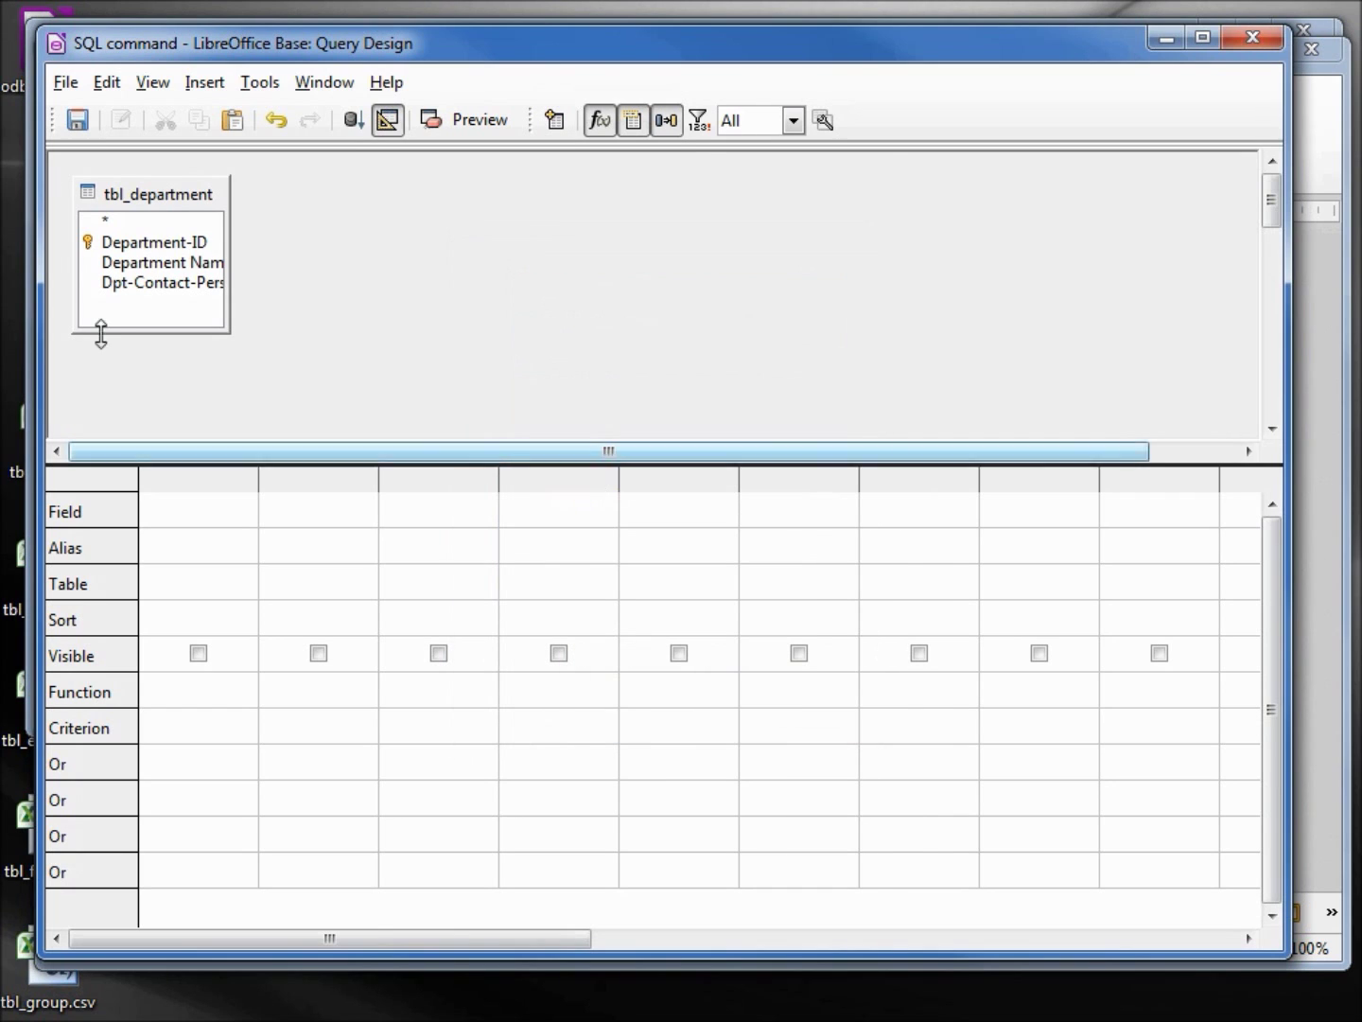
double_click(193, 263)
double_click(170, 242)
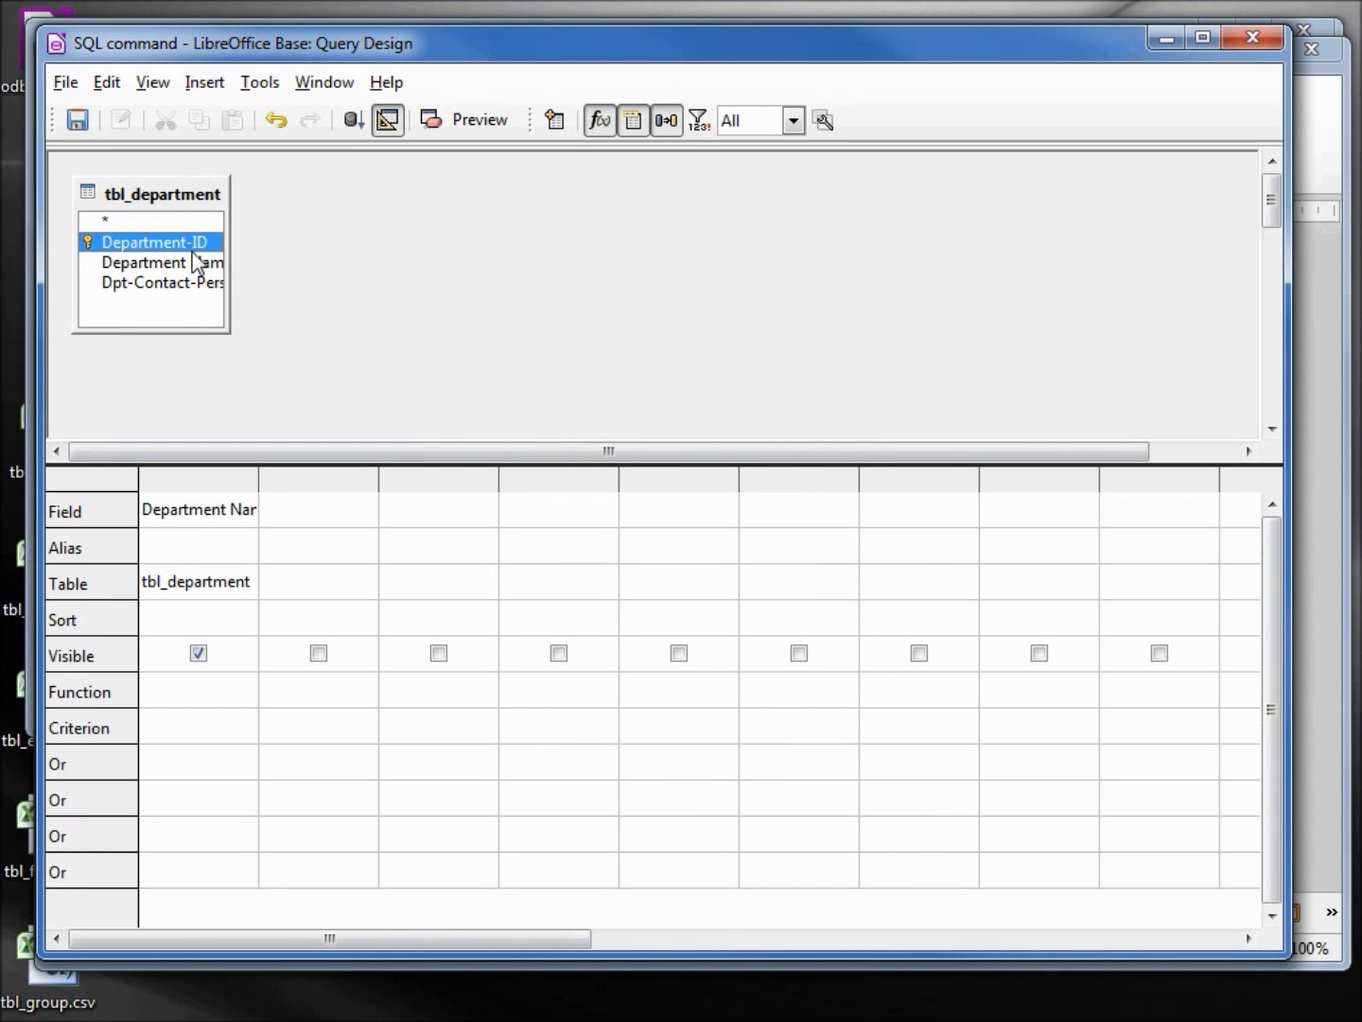
left_click(354, 120)
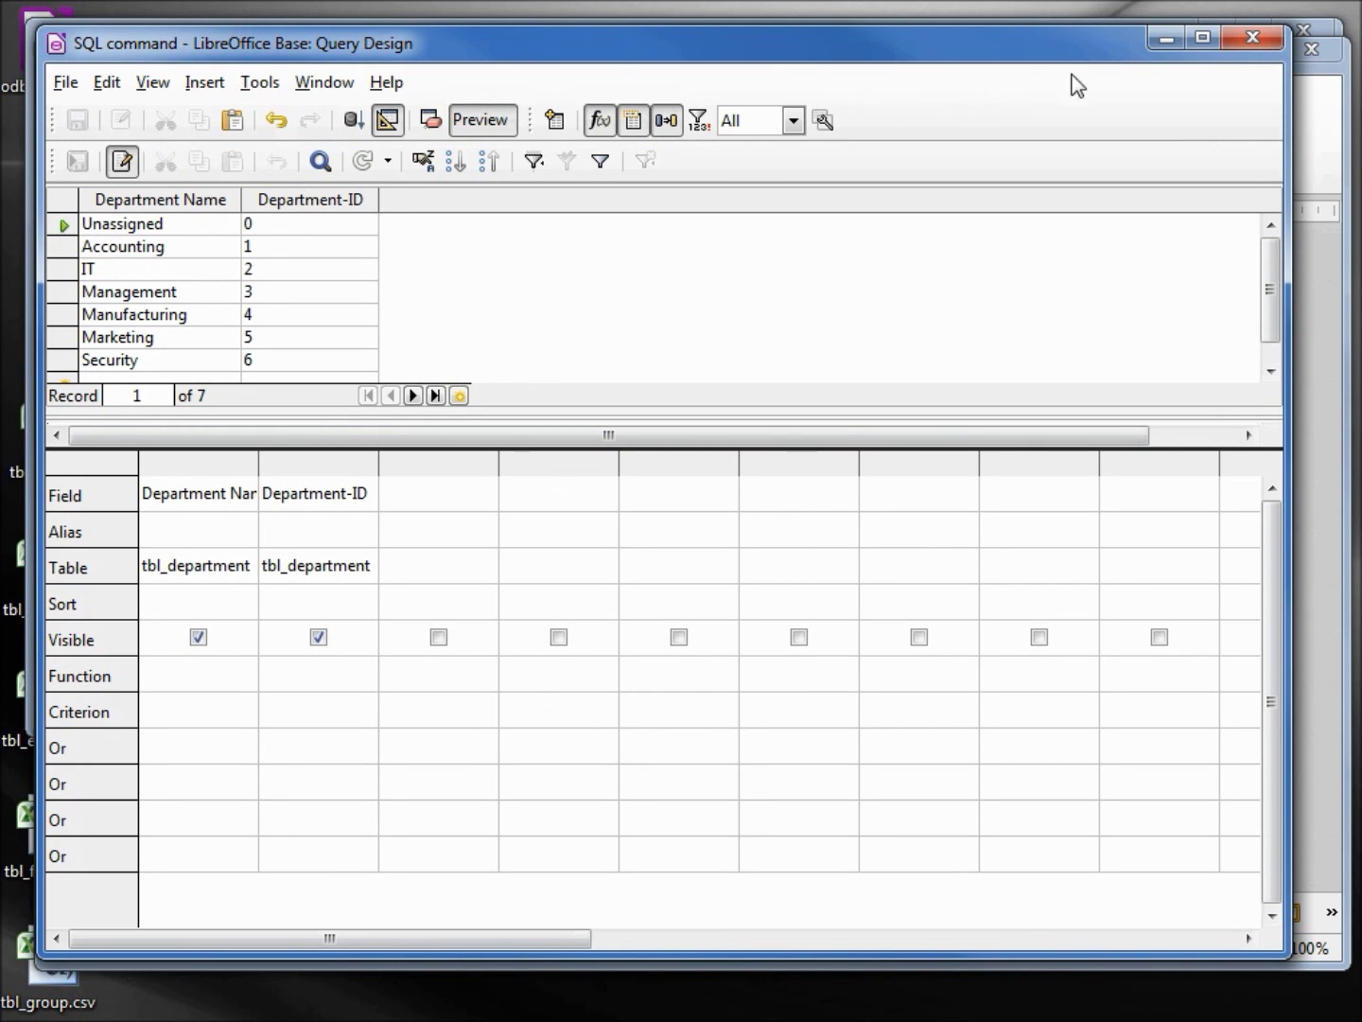
left_click(1246, 39)
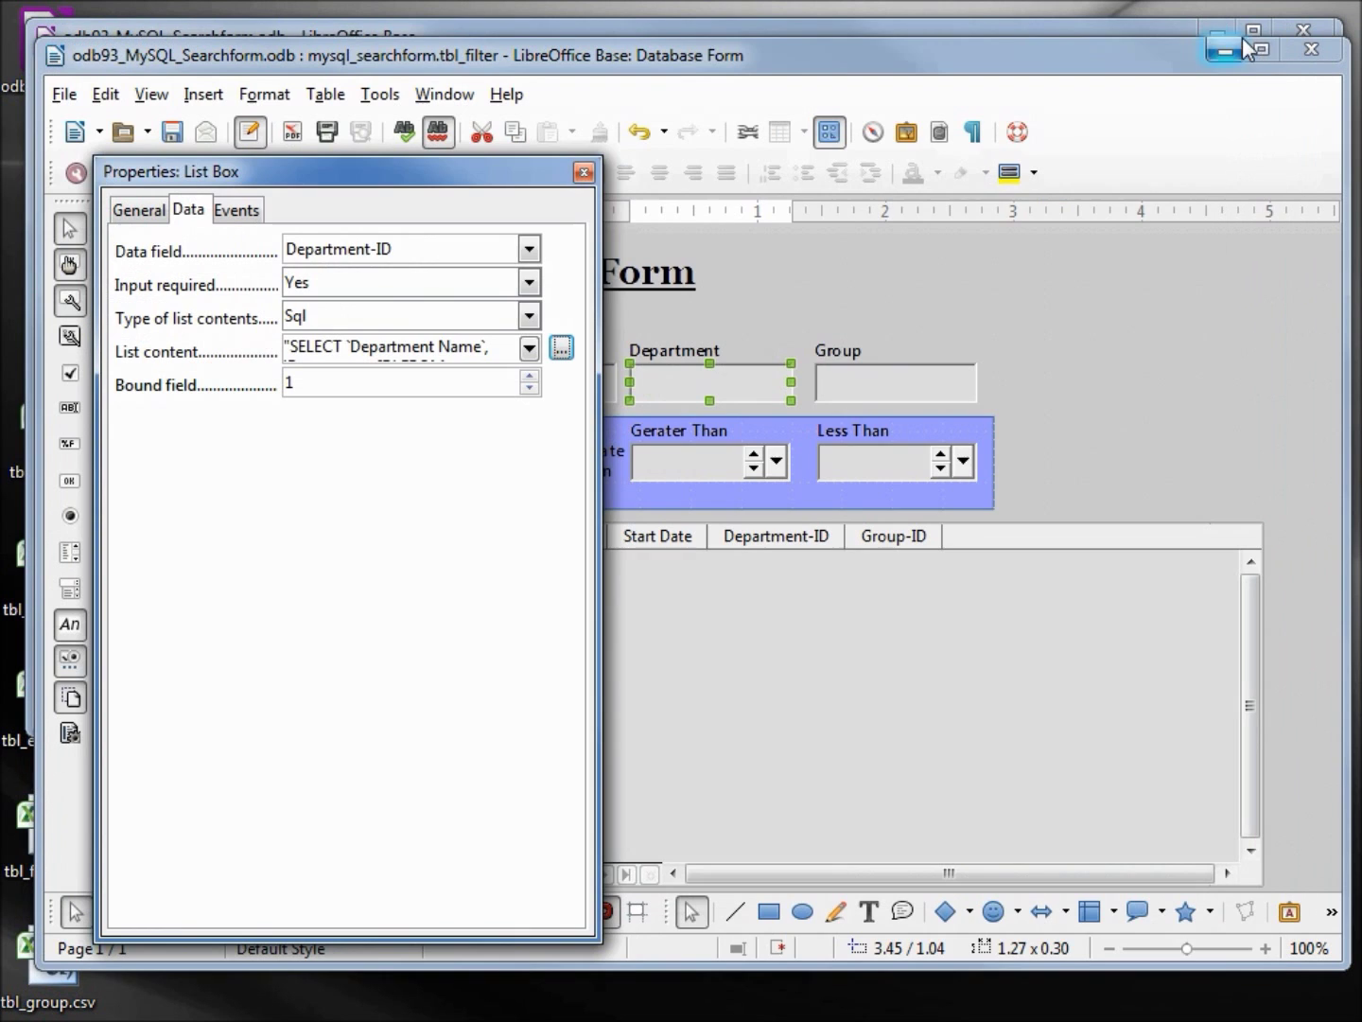
left_click(584, 171)
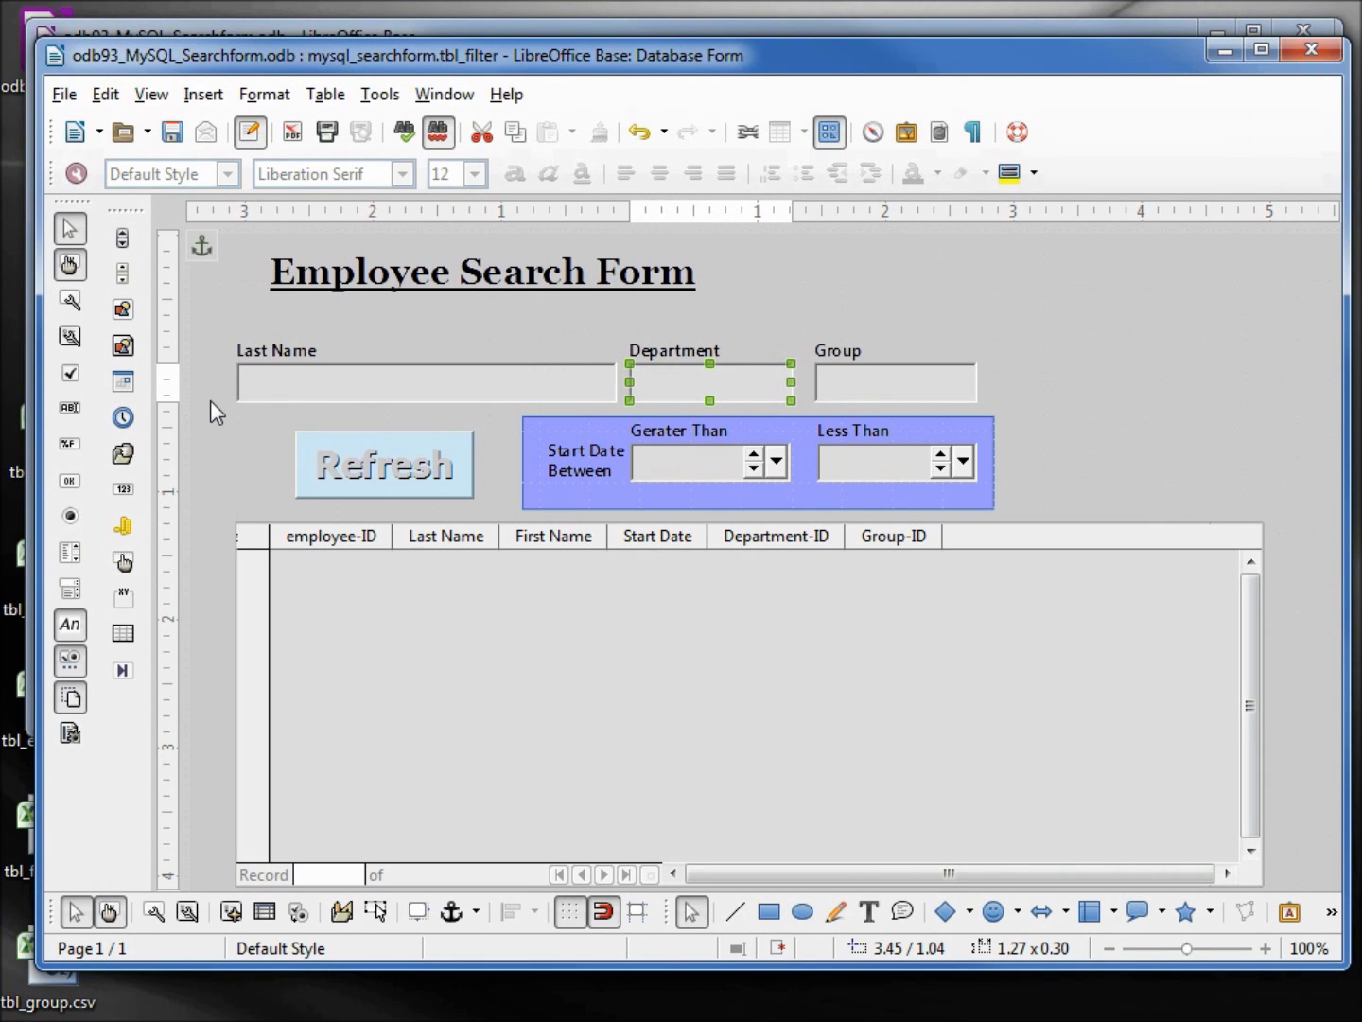
Draw a rectangle spanning the filter controls and set its Area Style to None
left_click(768, 913)
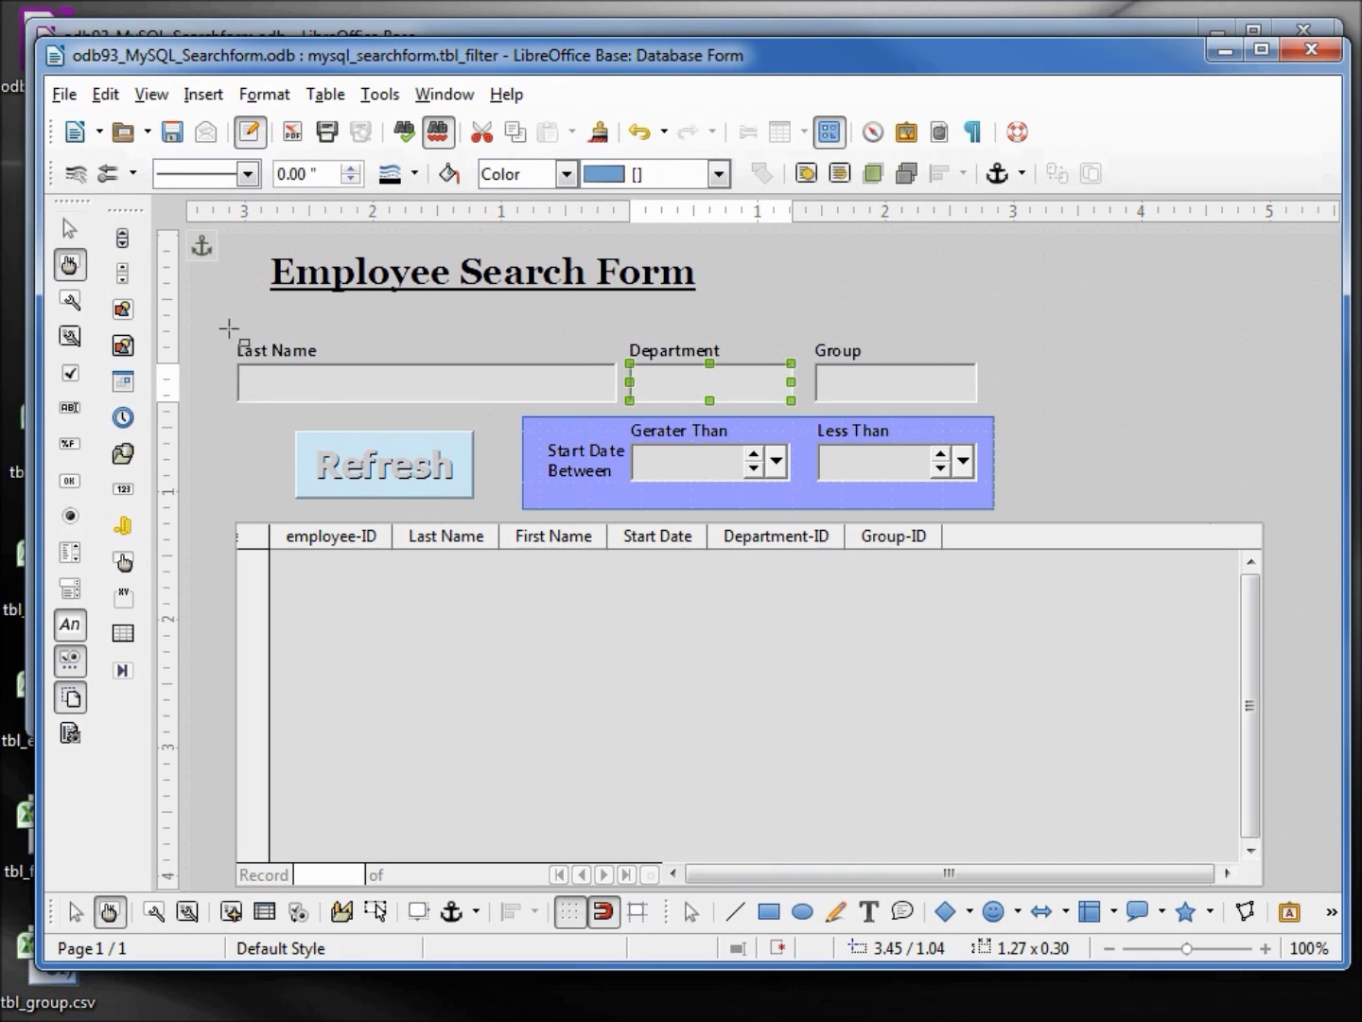
left_click_drag(211, 312, 723, 514)
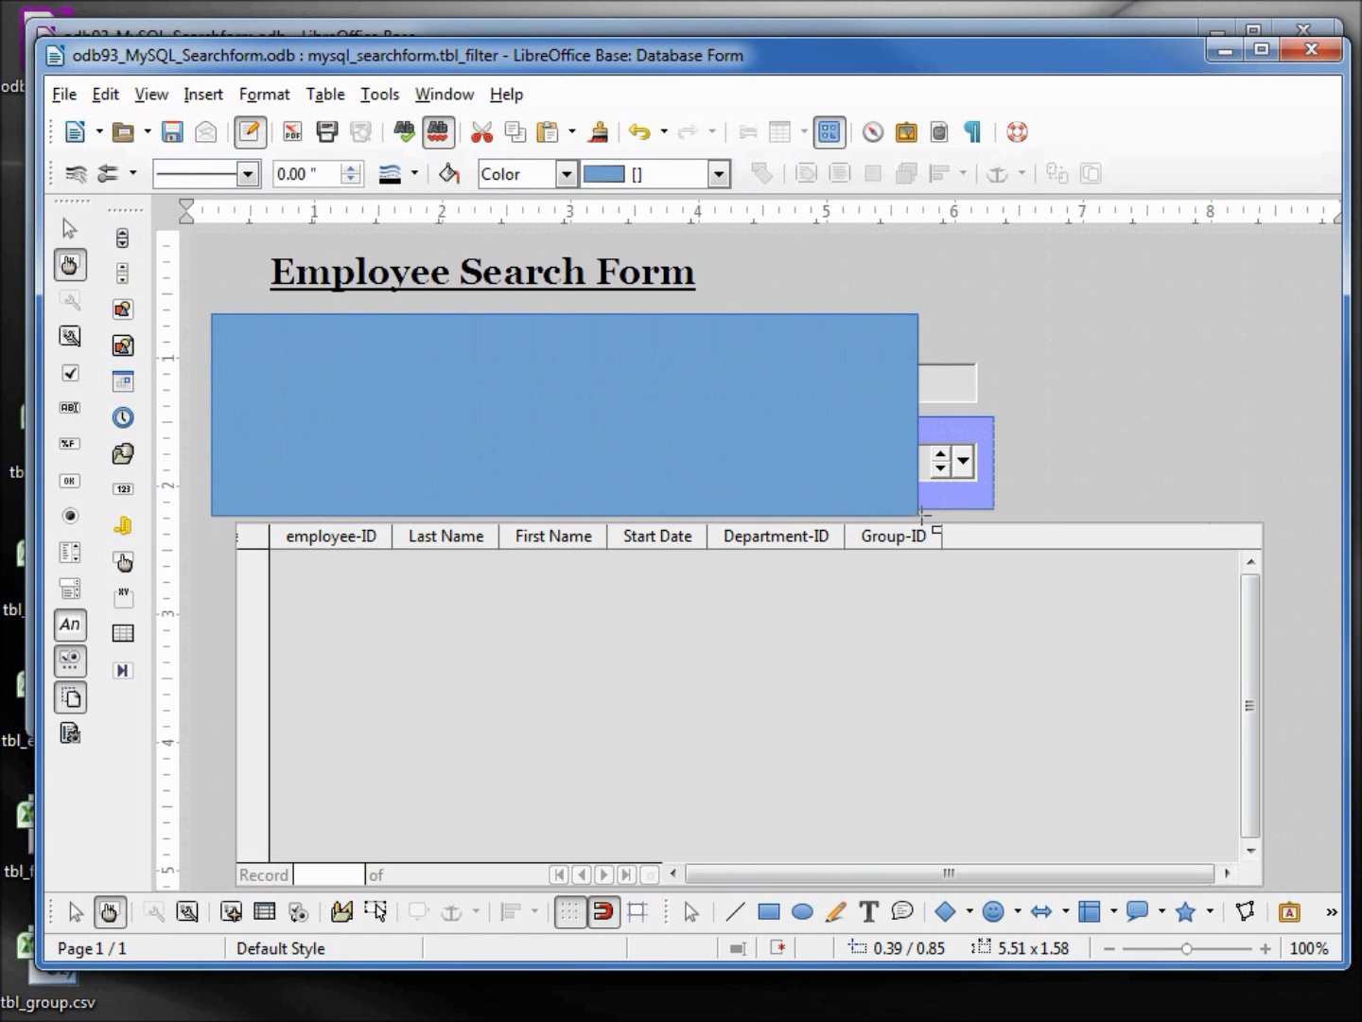
left_click_drag(922, 513, 1212, 521)
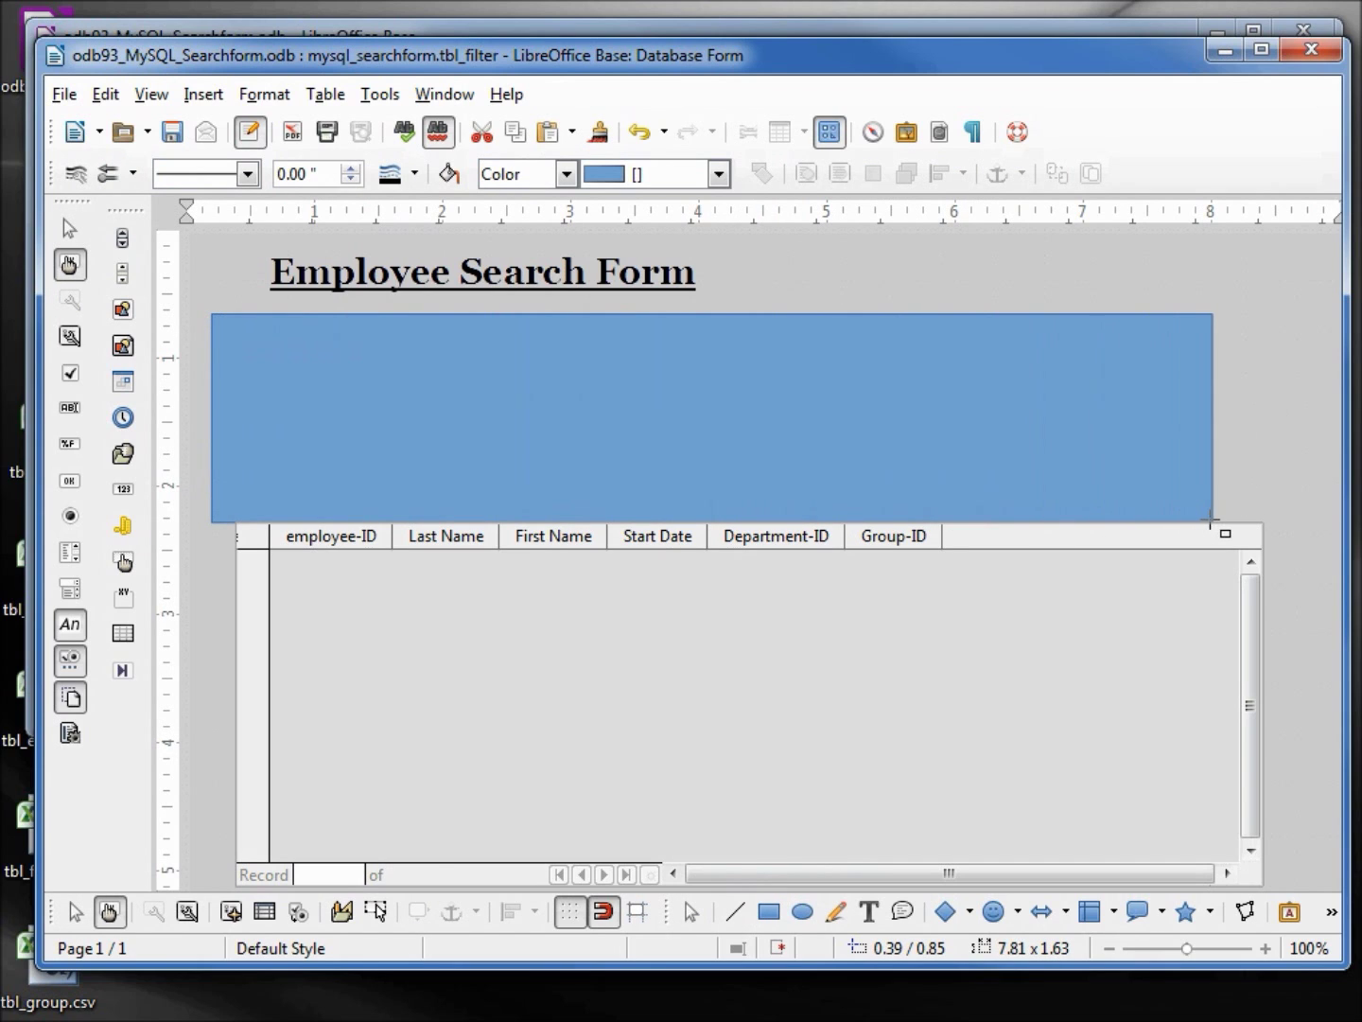
left_click(567, 174)
left_click(555, 195)
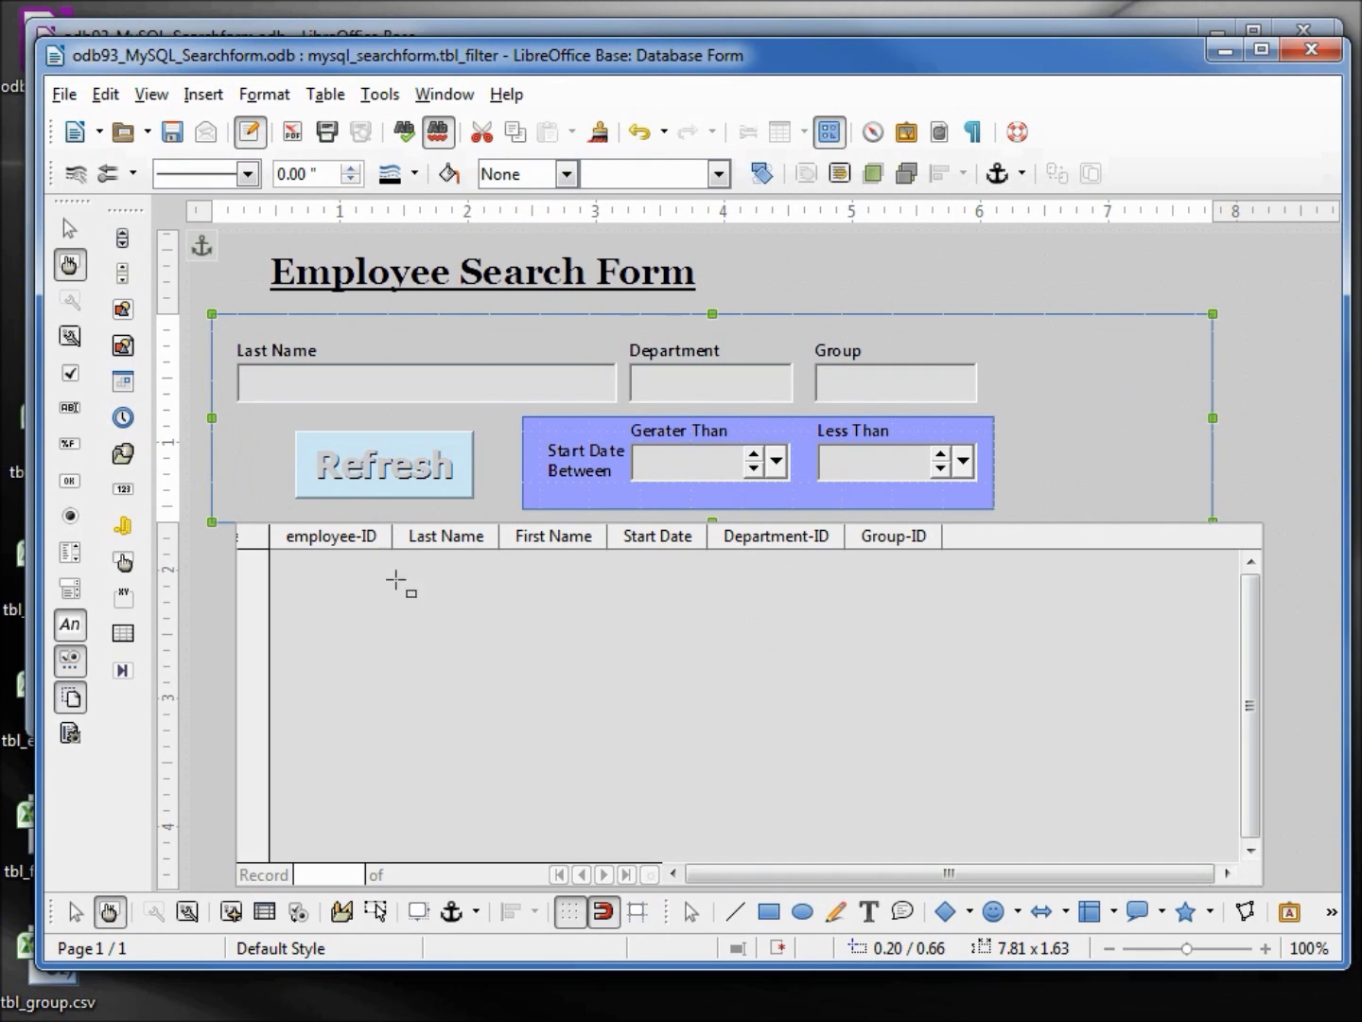
left_click(239, 662)
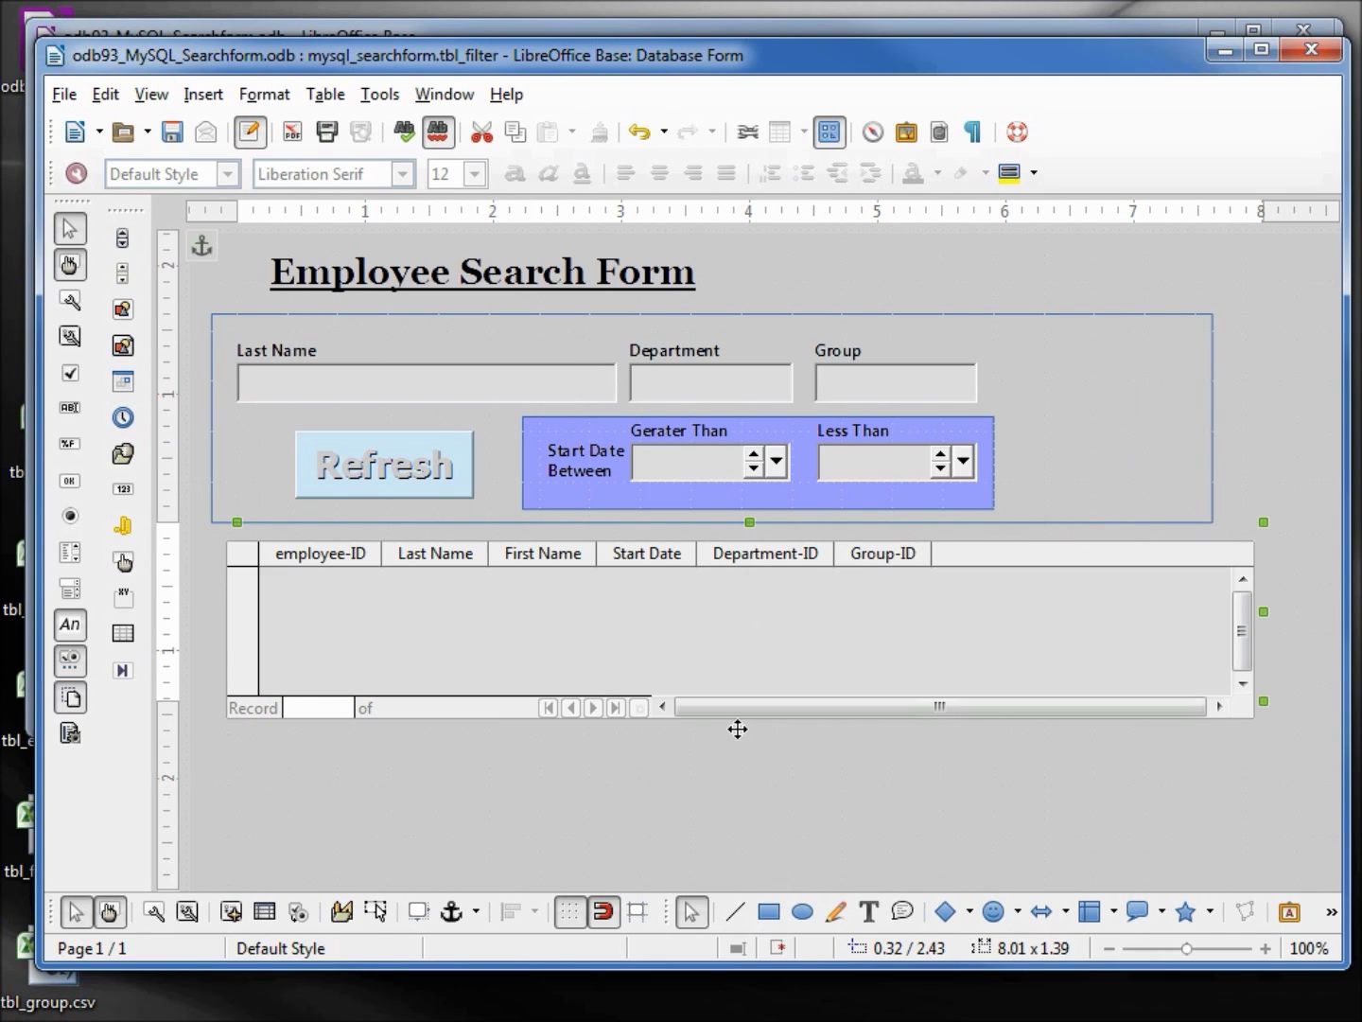
Drag the employee results grid down beneath the outlined filter area
left_click_drag(738, 728, 726, 739)
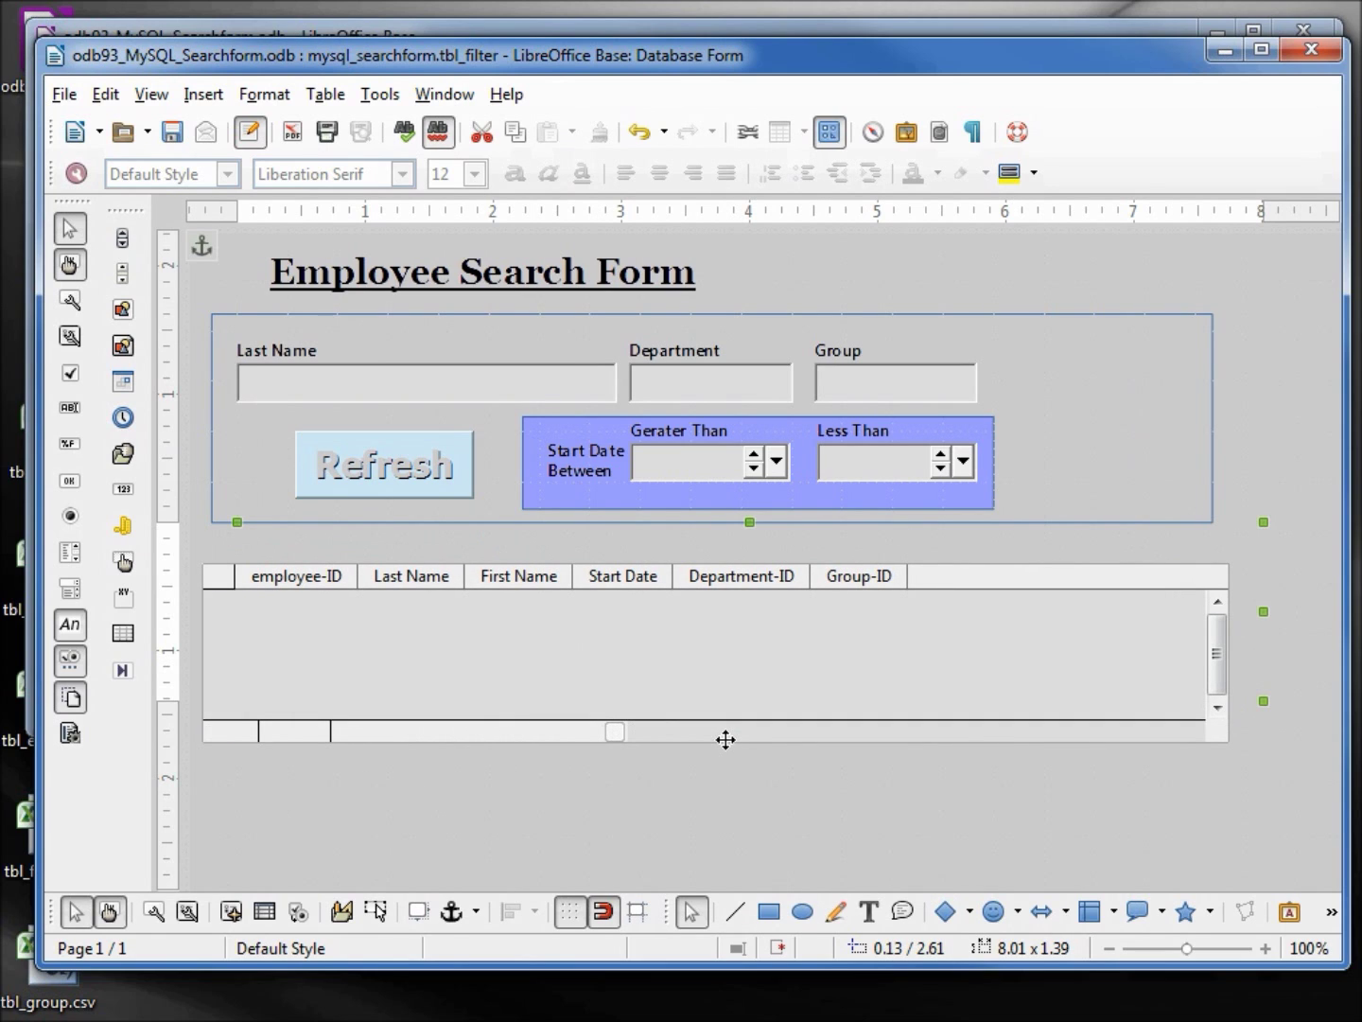